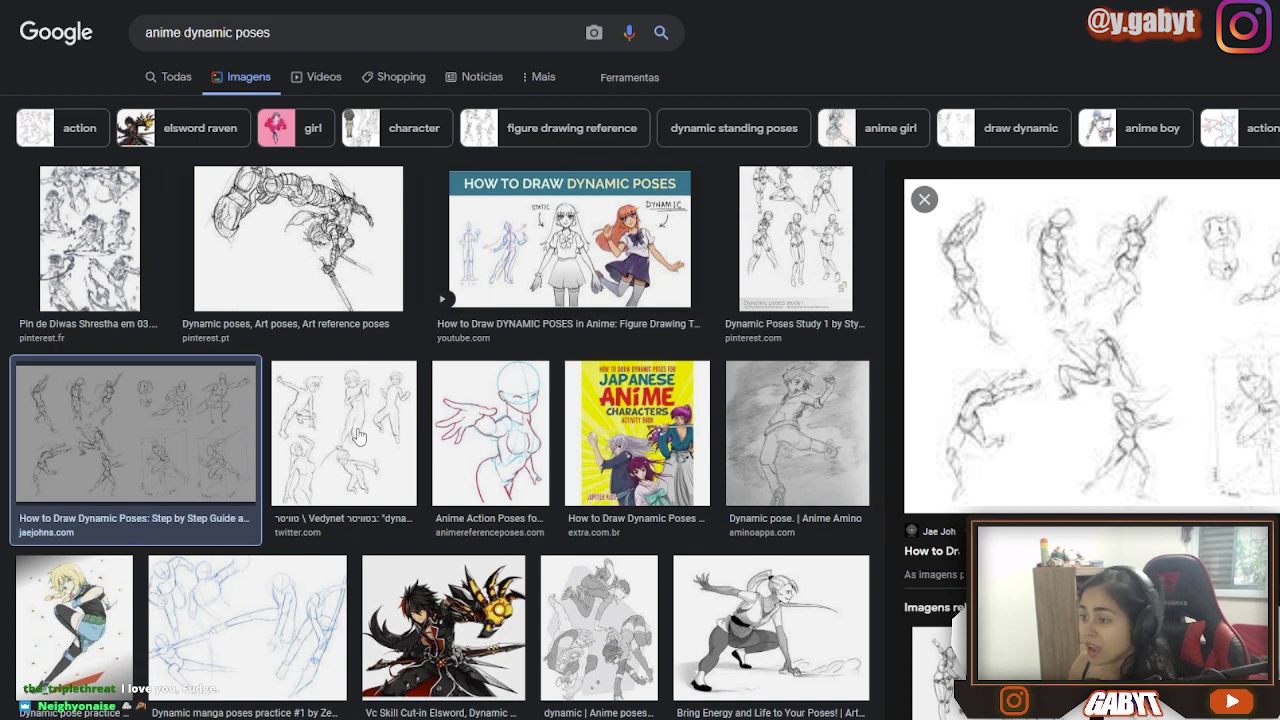
Close the enlarged anime pose preview and switch to the Quickposes page to examine its timed practice options
left_click(922, 199)
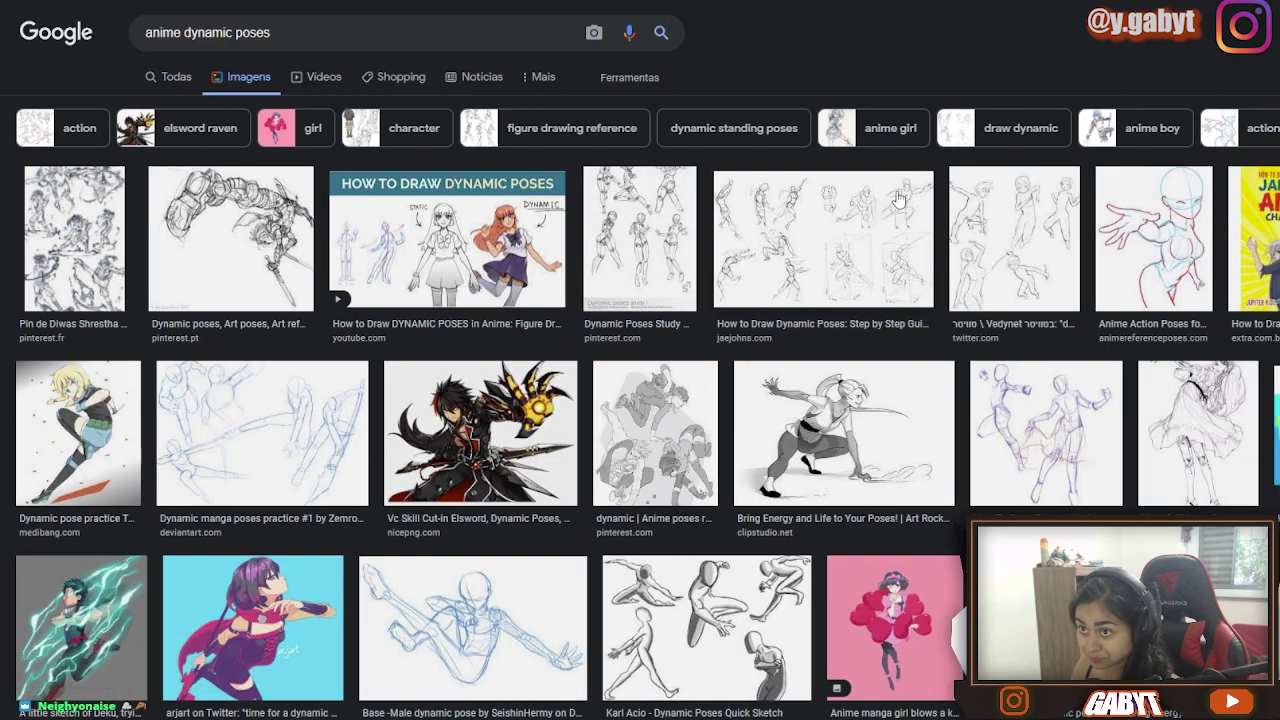
key("ctrl+Tab")
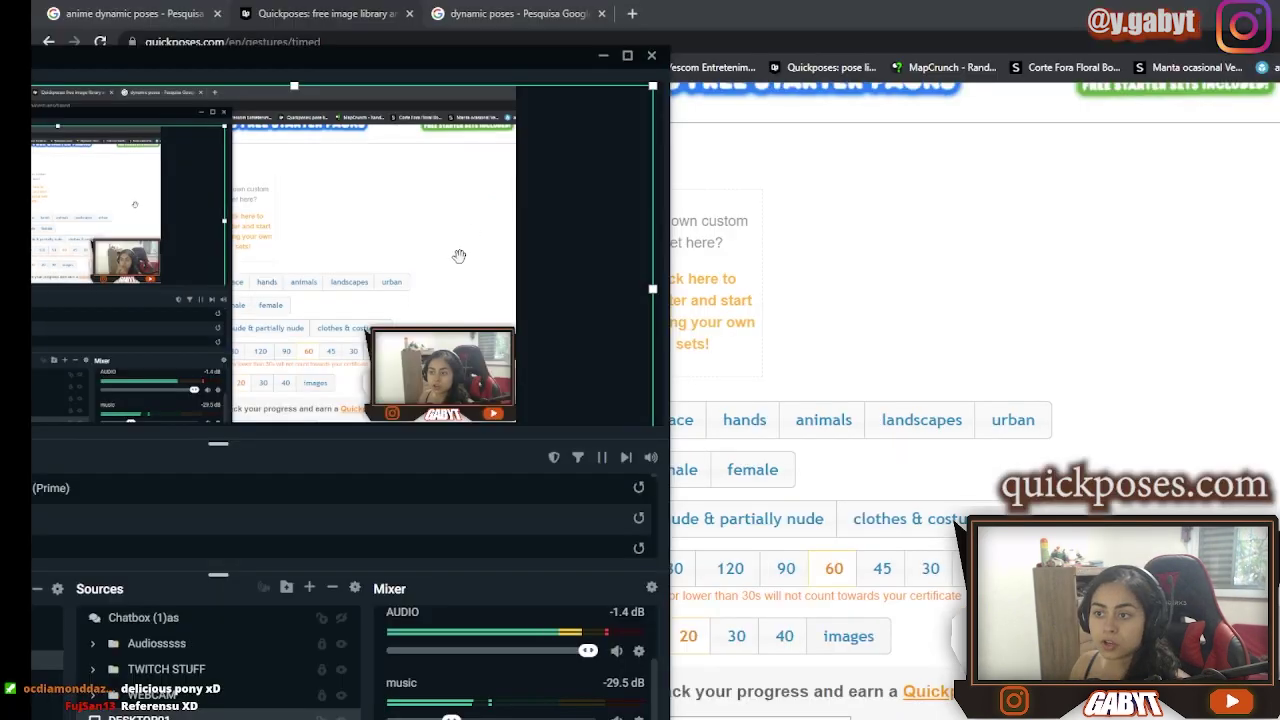
left_click_drag(457, 256, 441, 170)
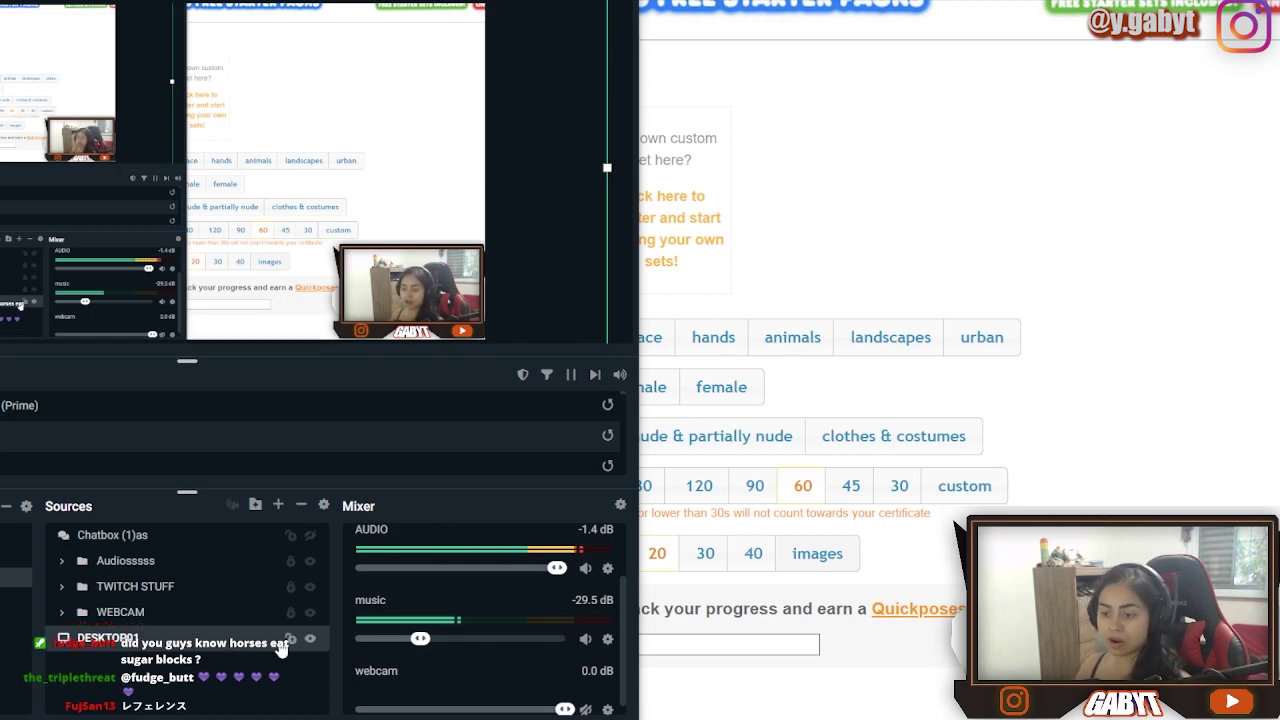
left_click(1073, 135)
scroll(889, 364, "up", 1)
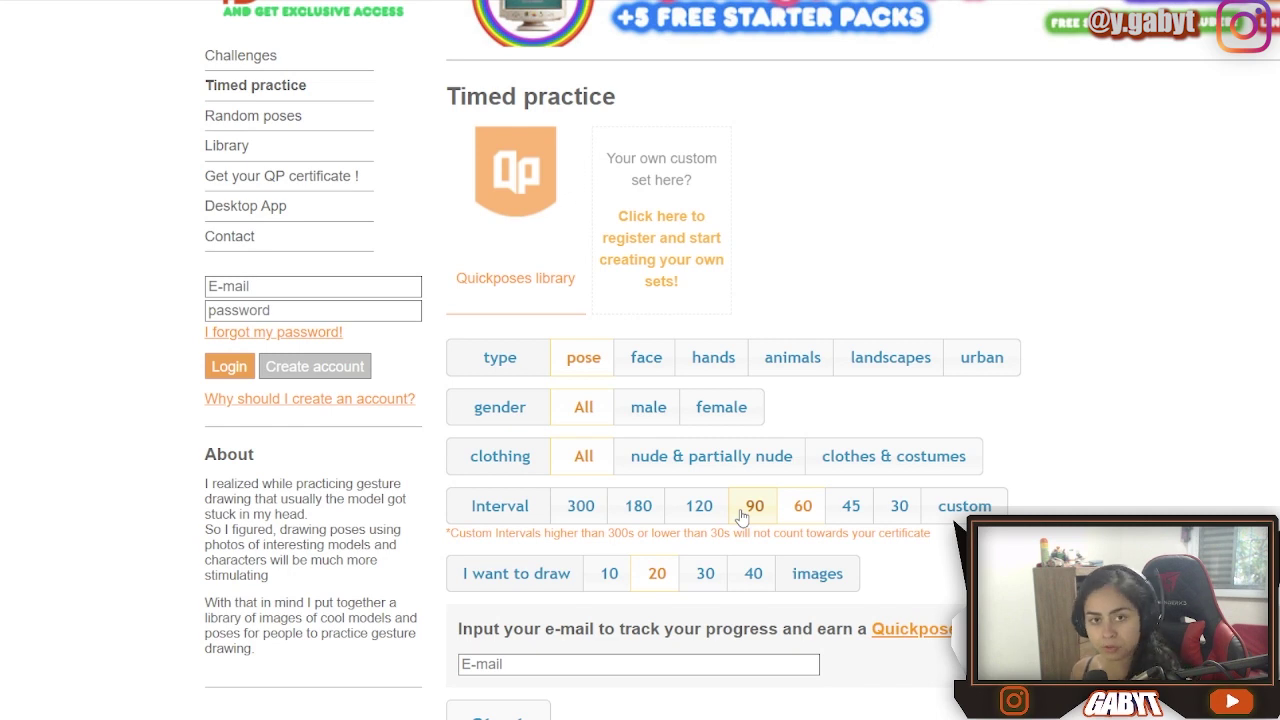
scroll(1137, 386, "up", 1)
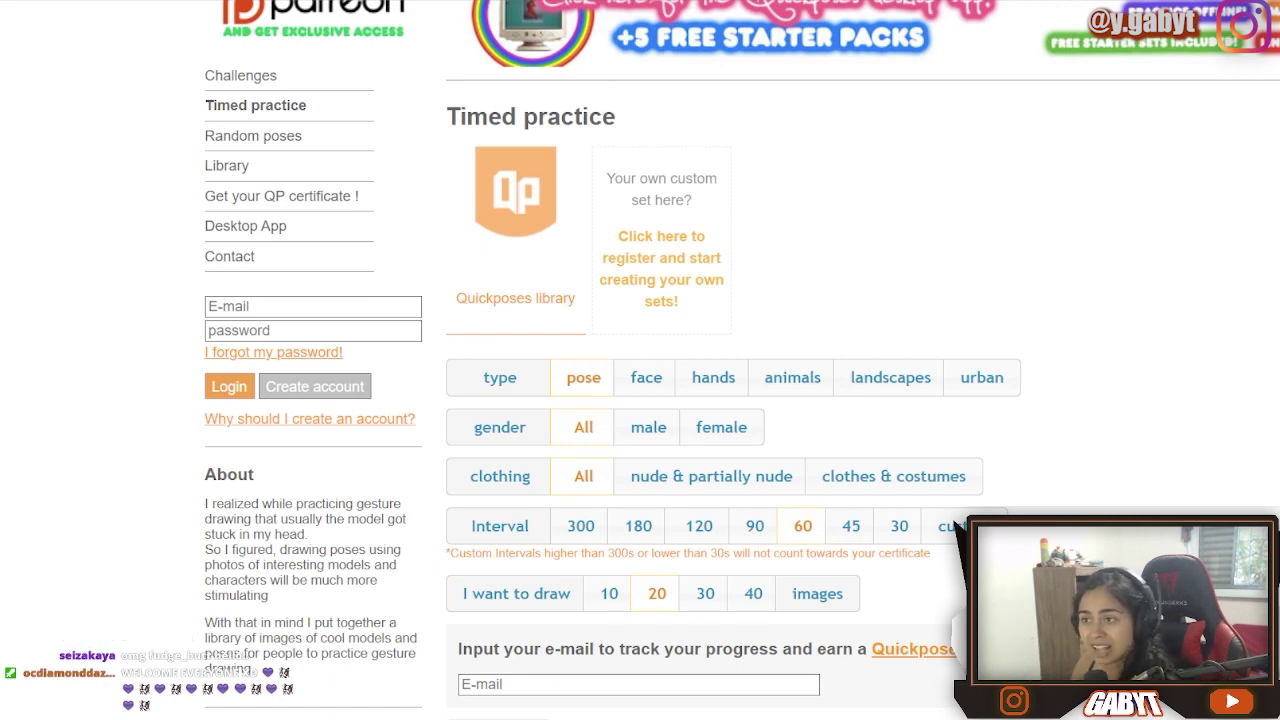
Switch to the "dynamic poses" image results and view the Dynamic Poses Study sketch sheet at full size
key("ctrl+Tab")
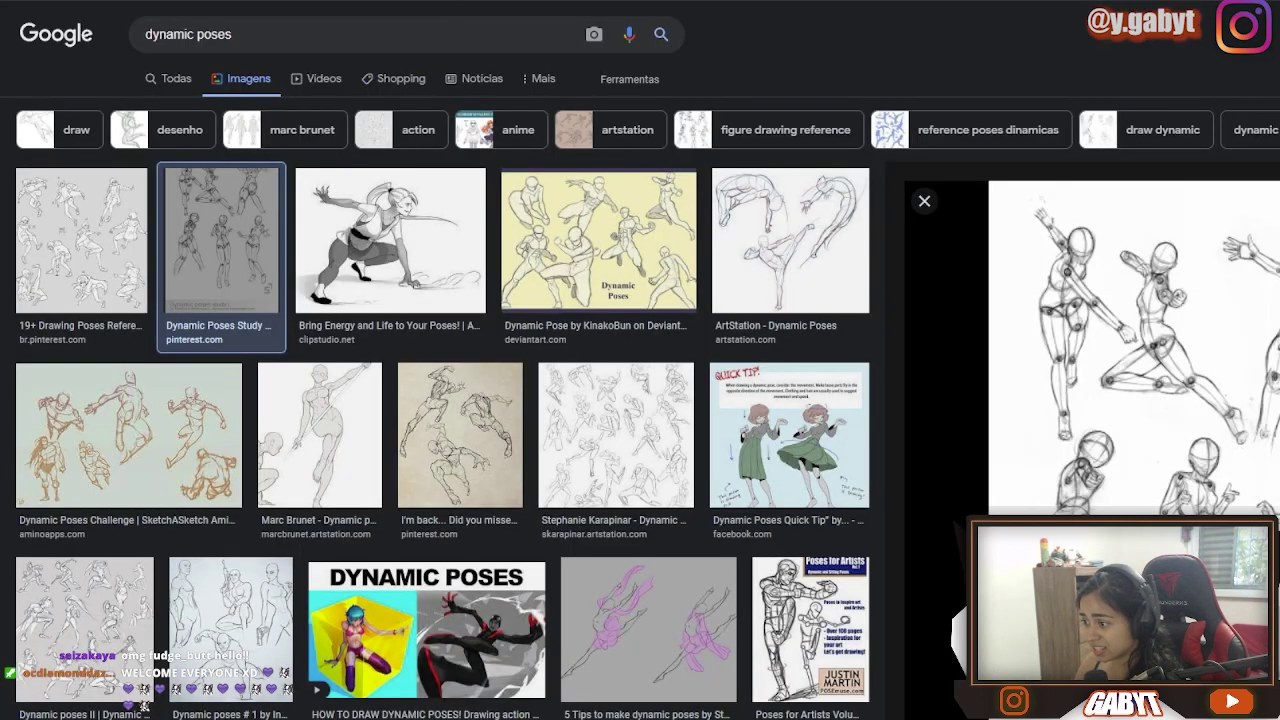
left_click_drag(1150, 330, 1150, 0)
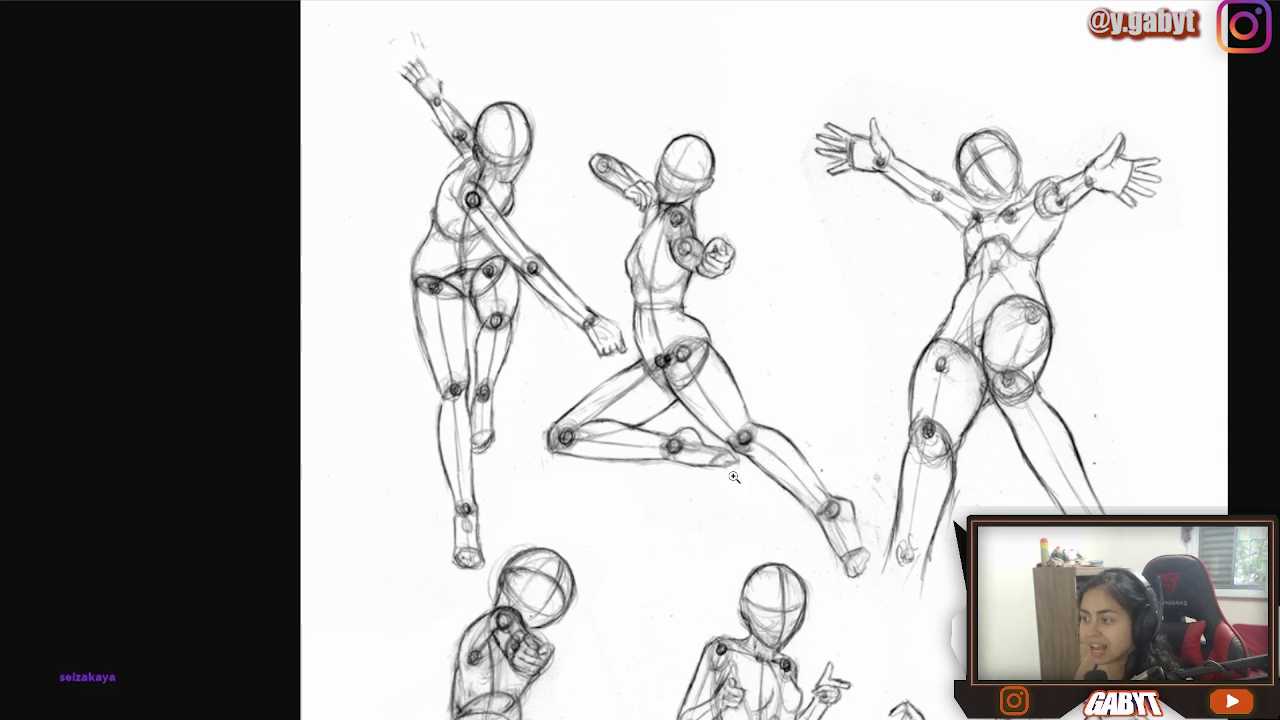
scroll(981, 372, "down", 5)
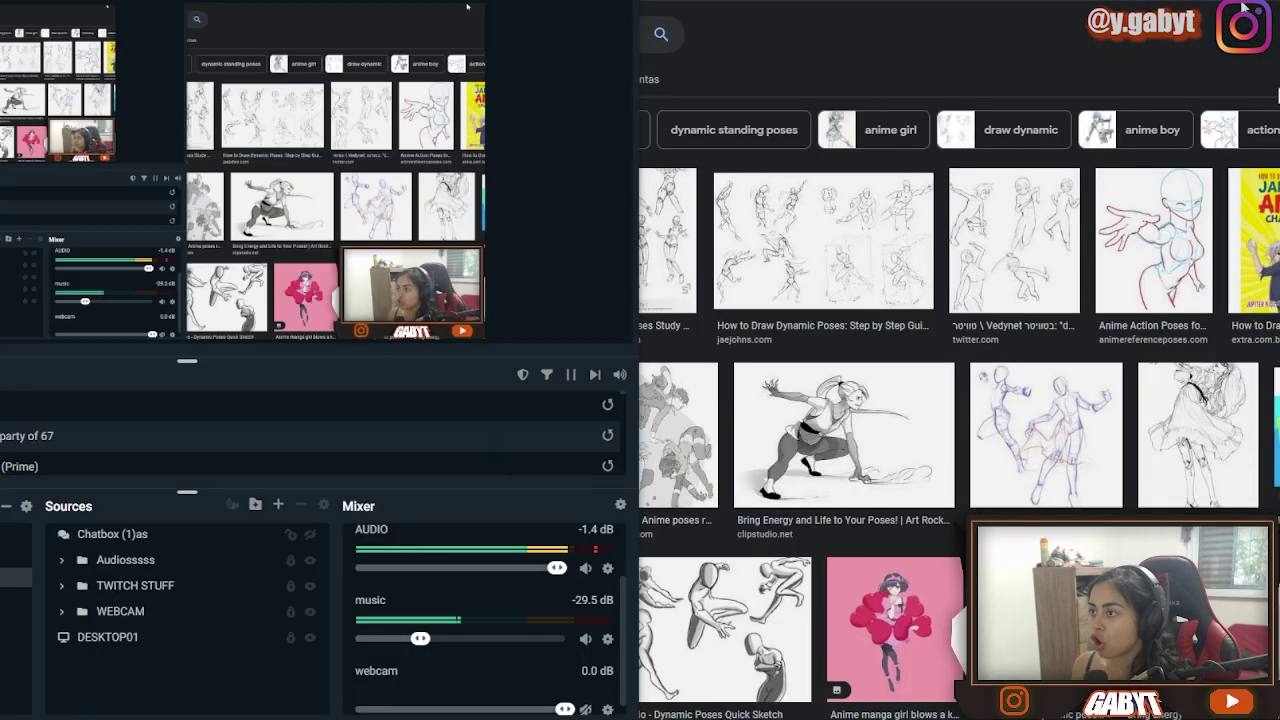
Switch to the browser window with the DeviantArt favourites page and show it full screen
key("super")
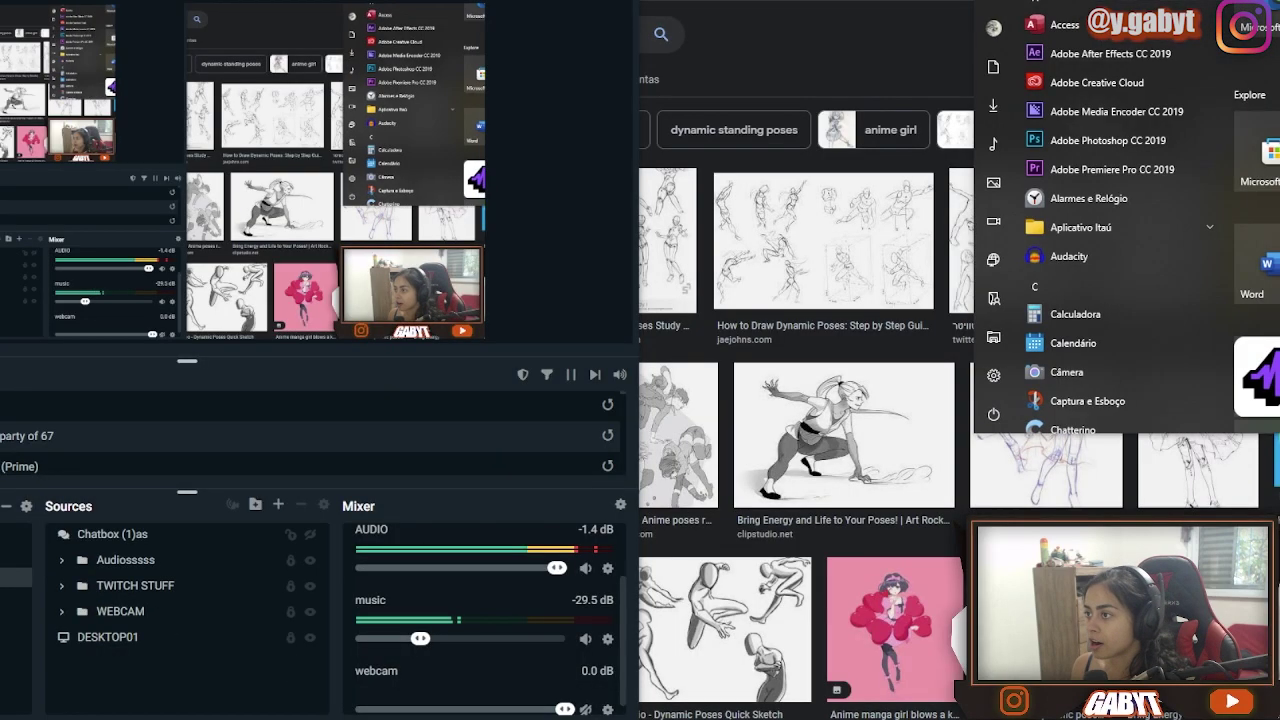
key("alt+Tab")
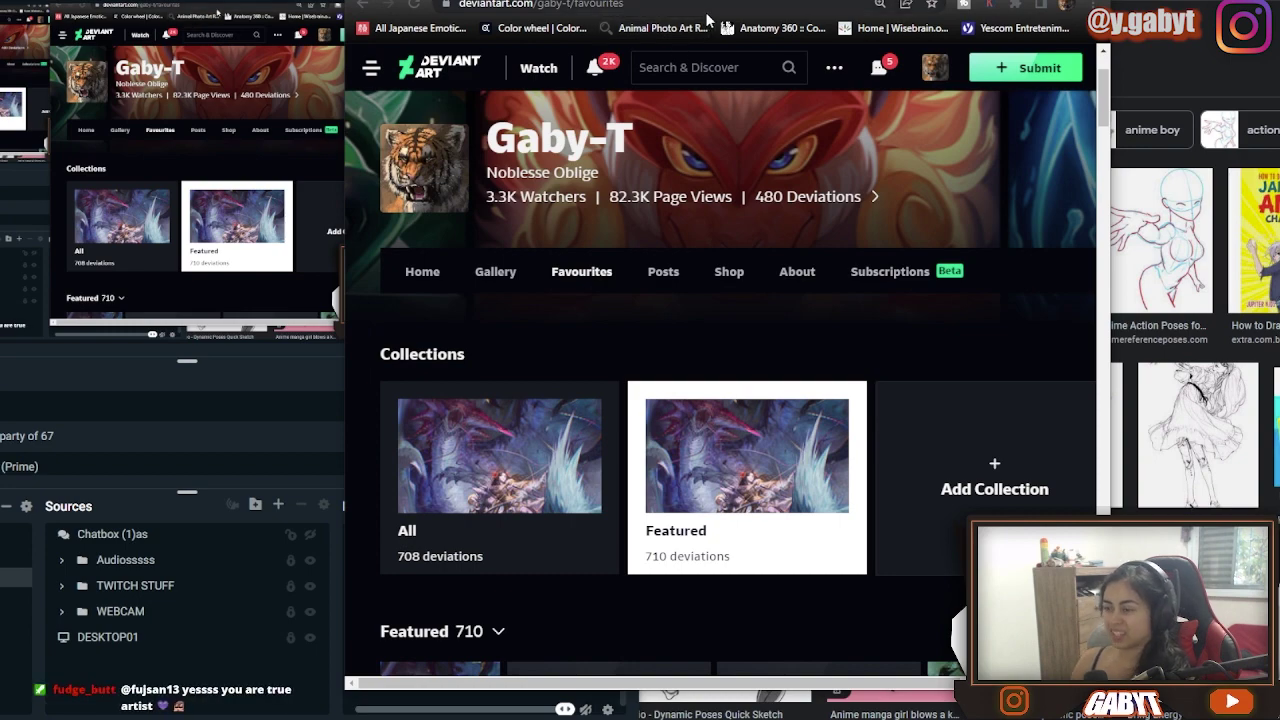
left_click_drag(712, 0, 679, 3)
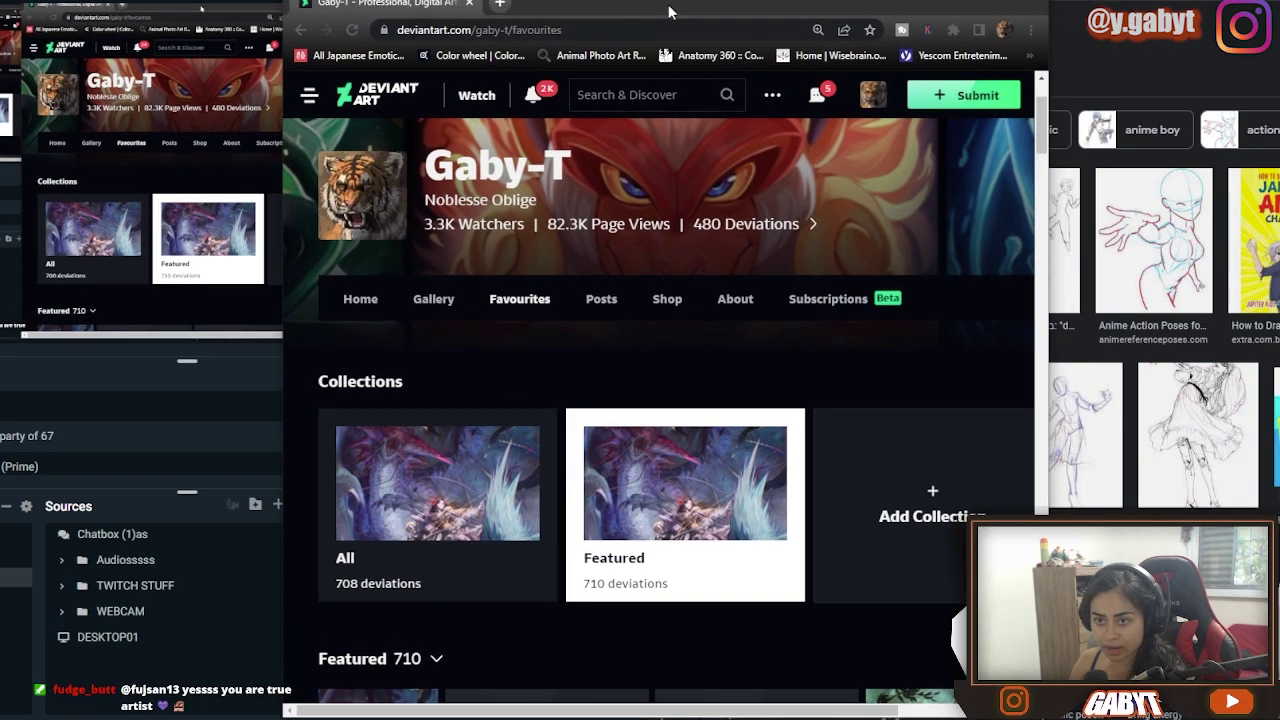
key("F11")
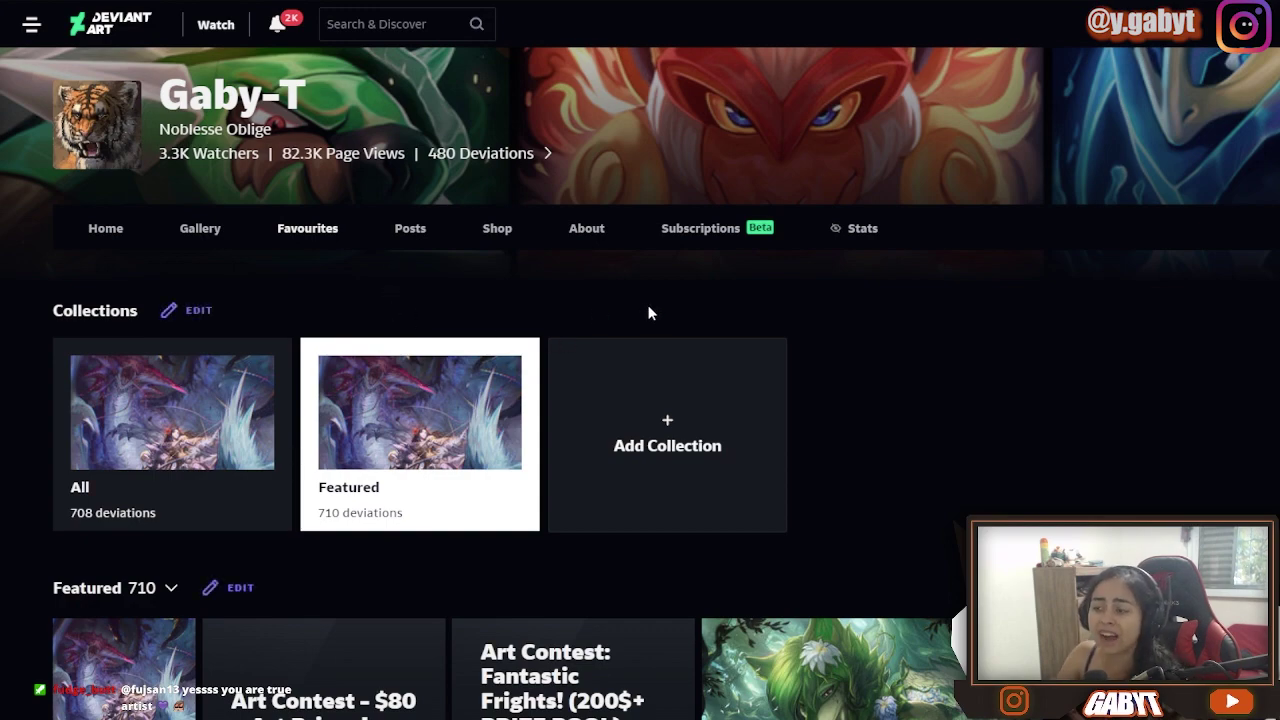
Browse the Featured favourites and open the gallery of the artist who made "Regal Leosaur"
scroll(648, 313, "down", 10)
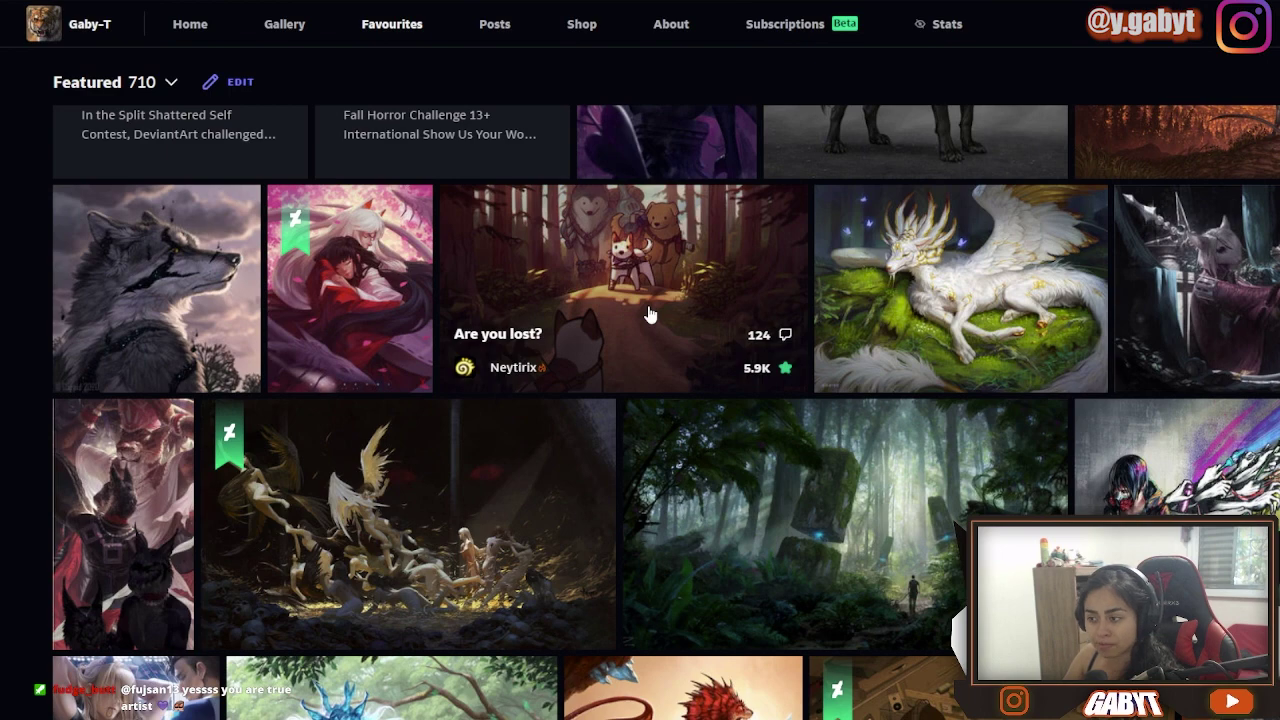
scroll(648, 315, "down", 2)
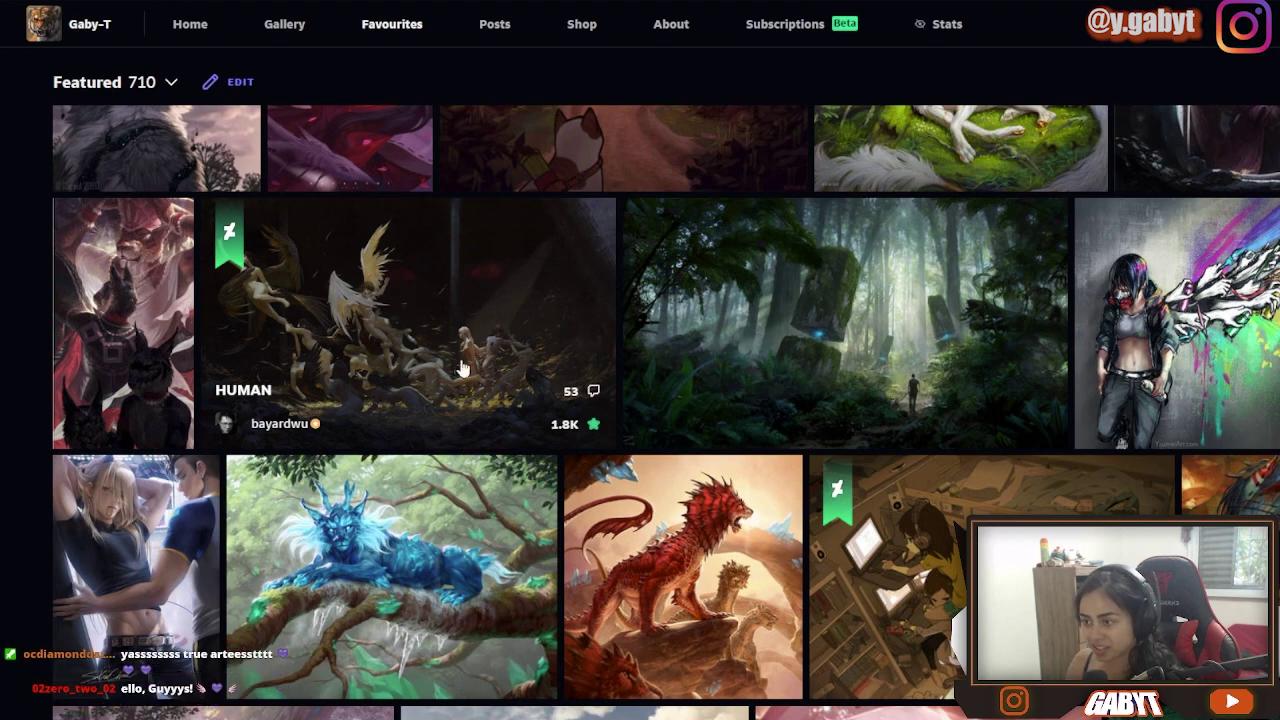
scroll(880, 450, "down", 1)
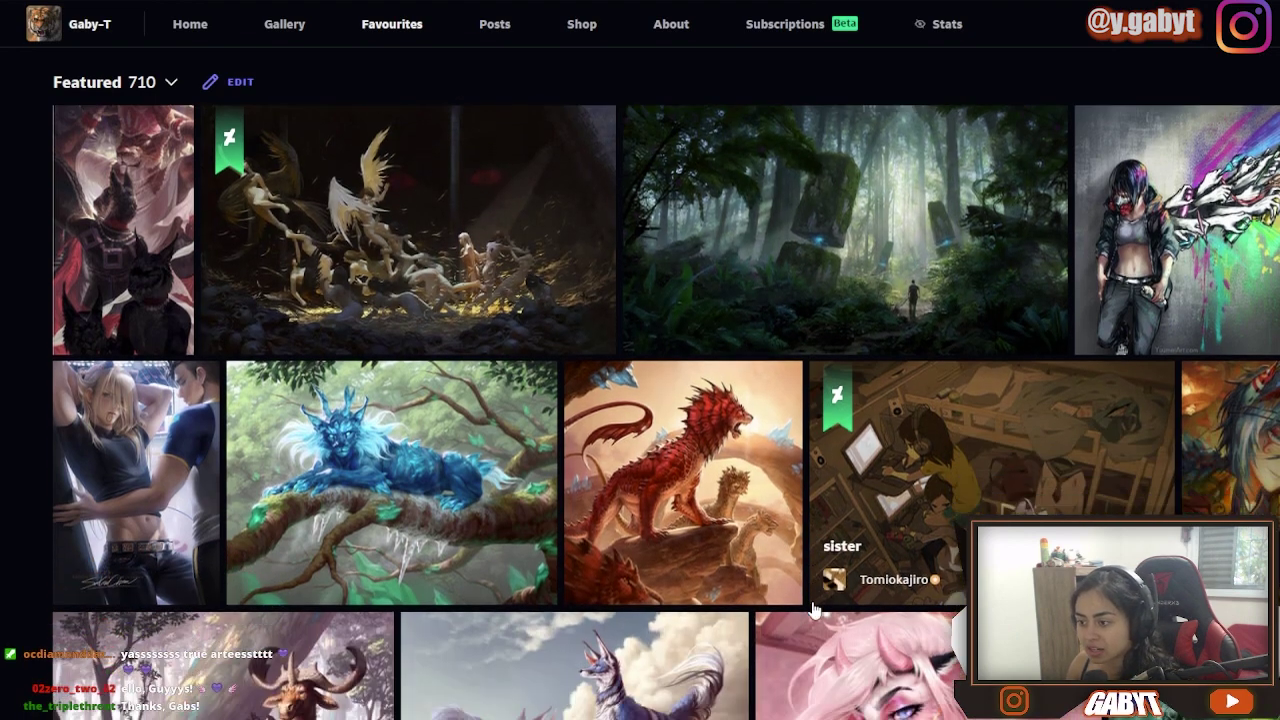
scroll(705, 388, "down", 1)
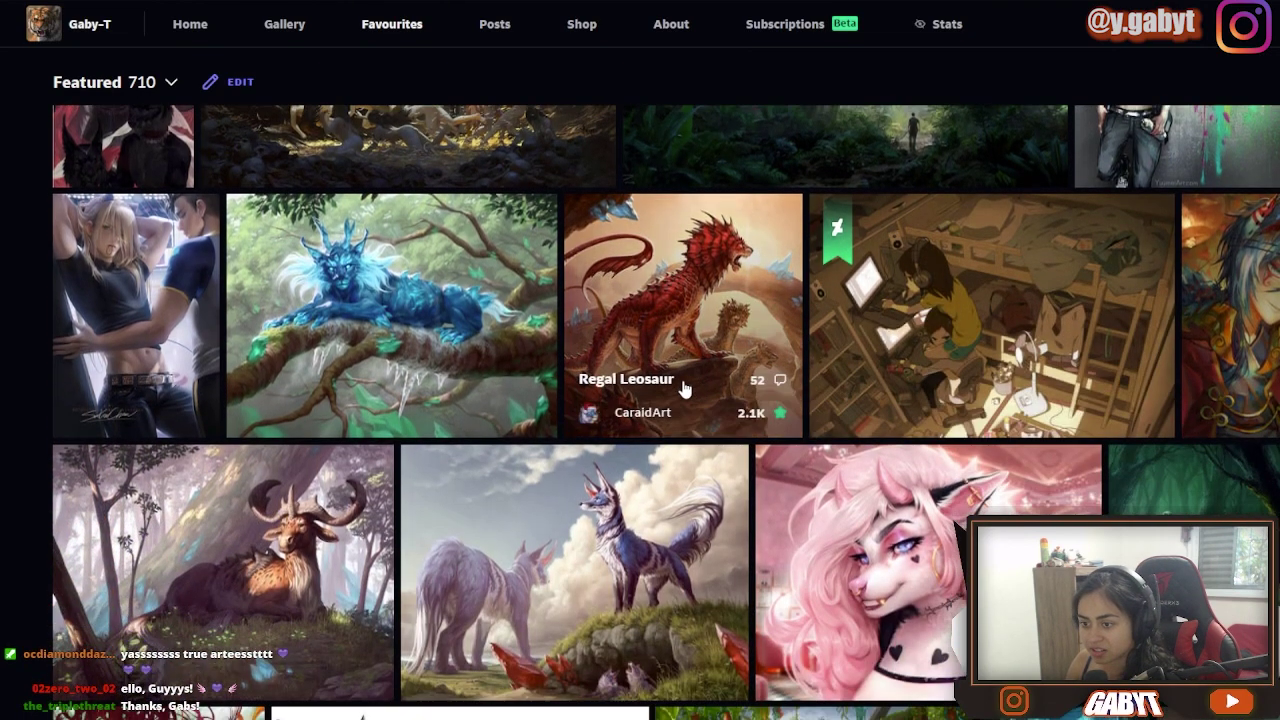
scroll(655, 424, "down", 1)
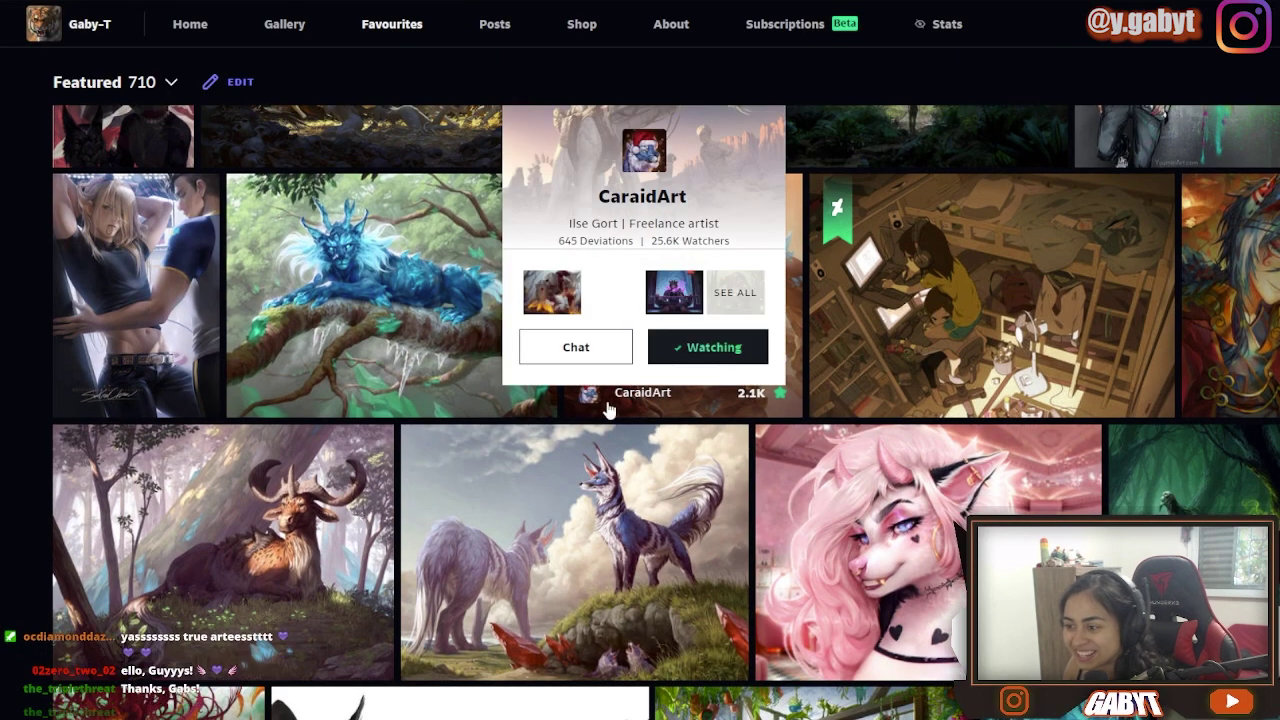
left_click(638, 392)
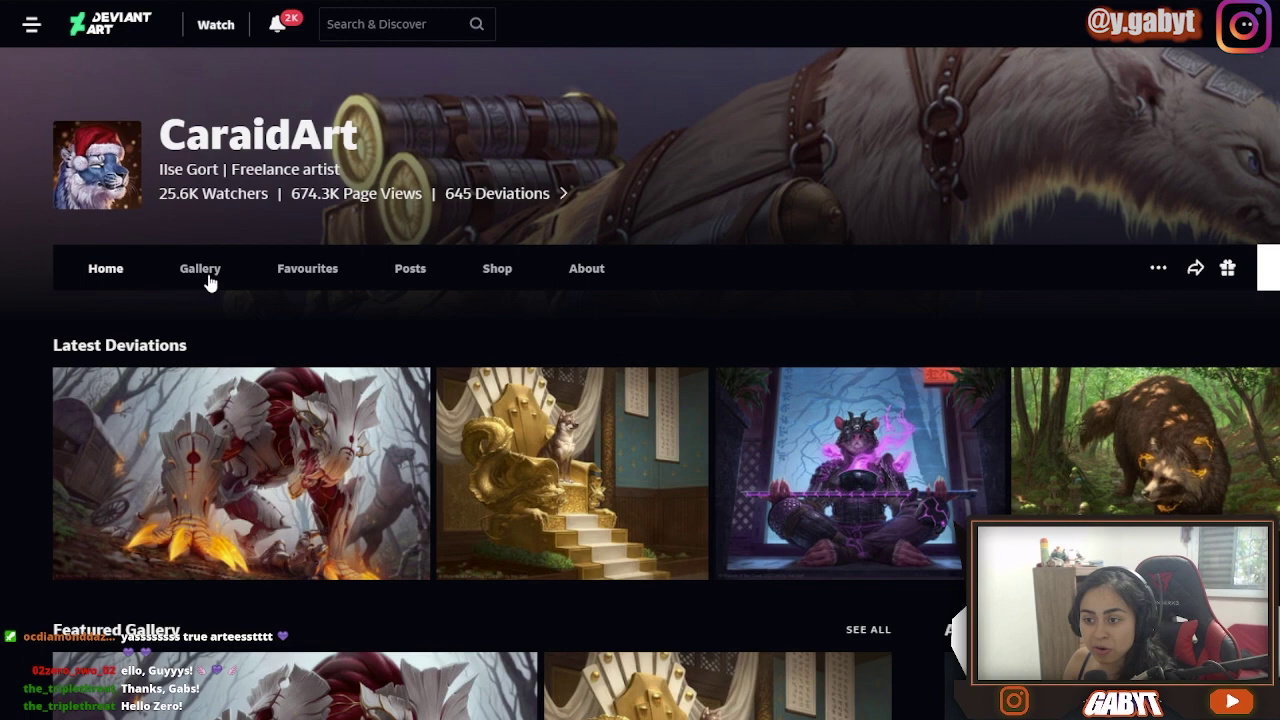
left_click(204, 276)
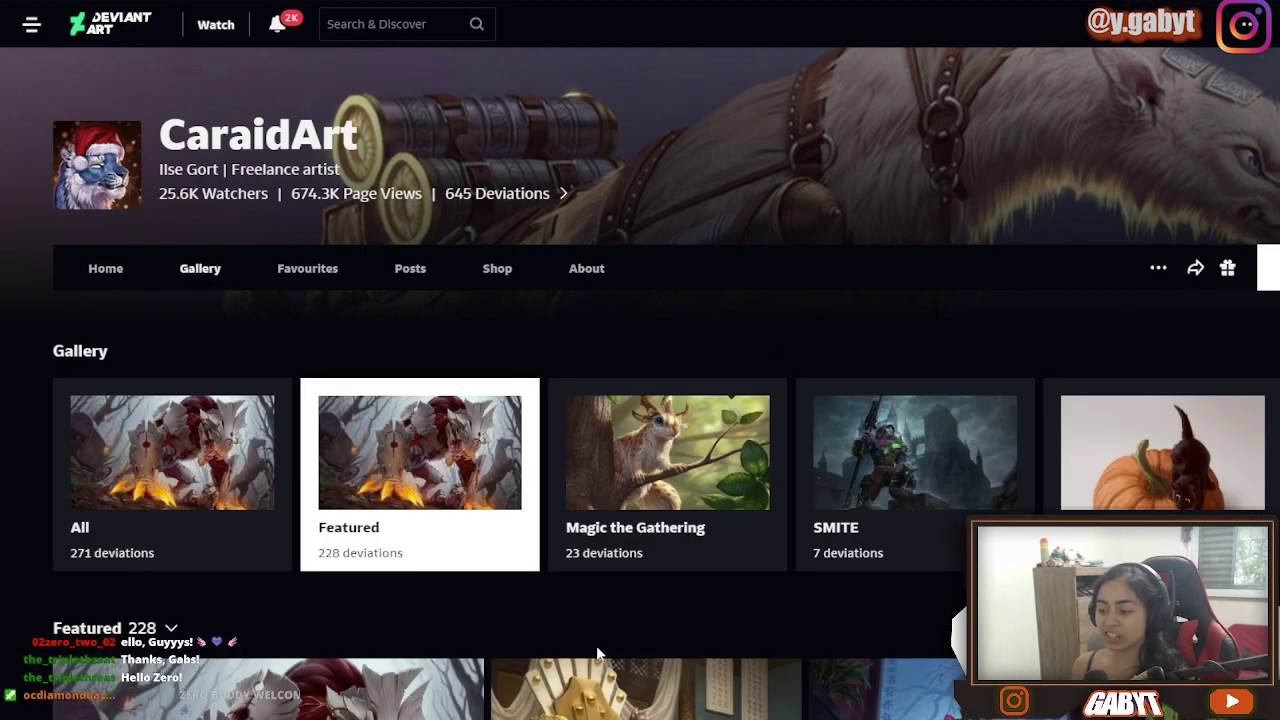
Look through the artist's Featured gallery for creature artworks with dynamic poses
scroll(597, 654, "down", 5)
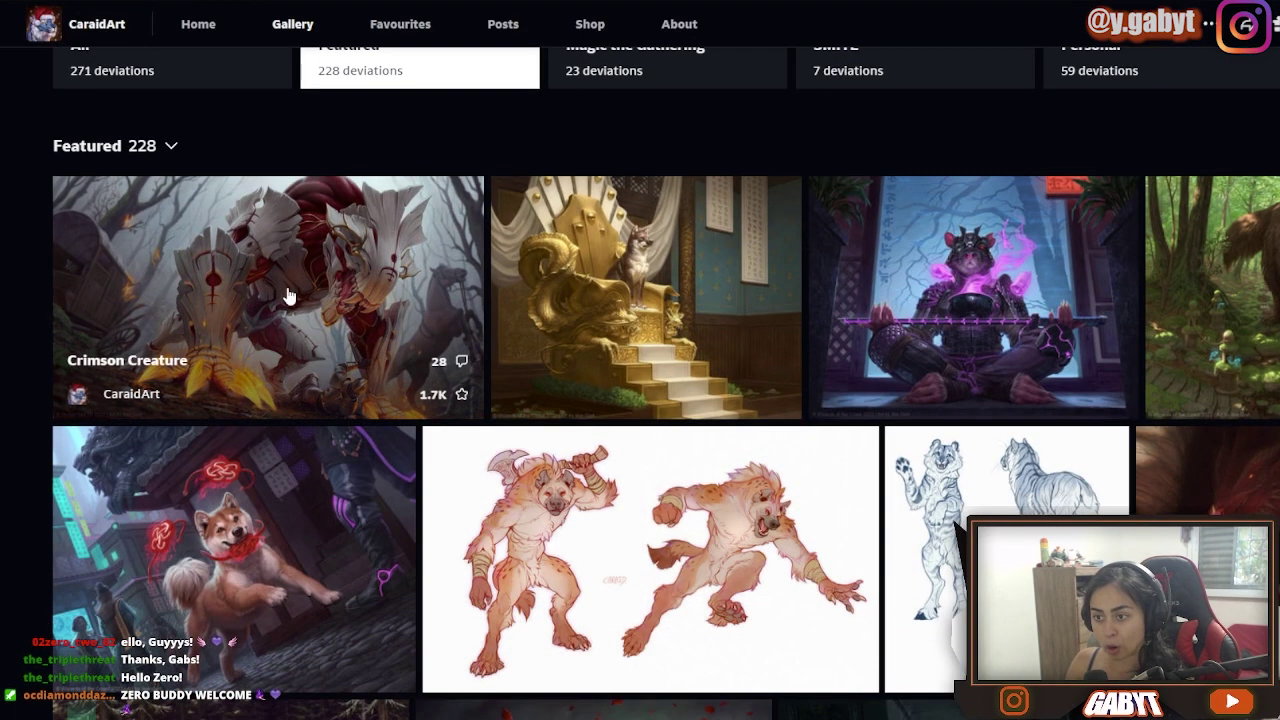
scroll(549, 625, "down", 1)
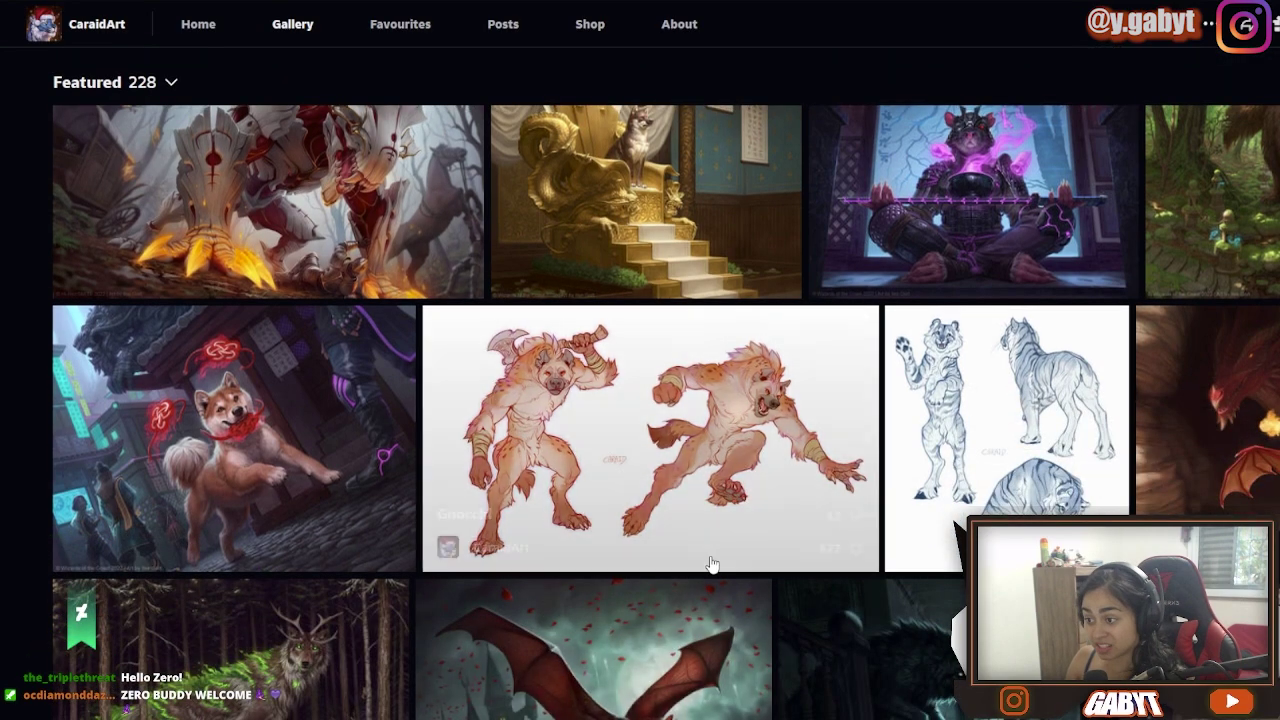
scroll(712, 565, "up", 1)
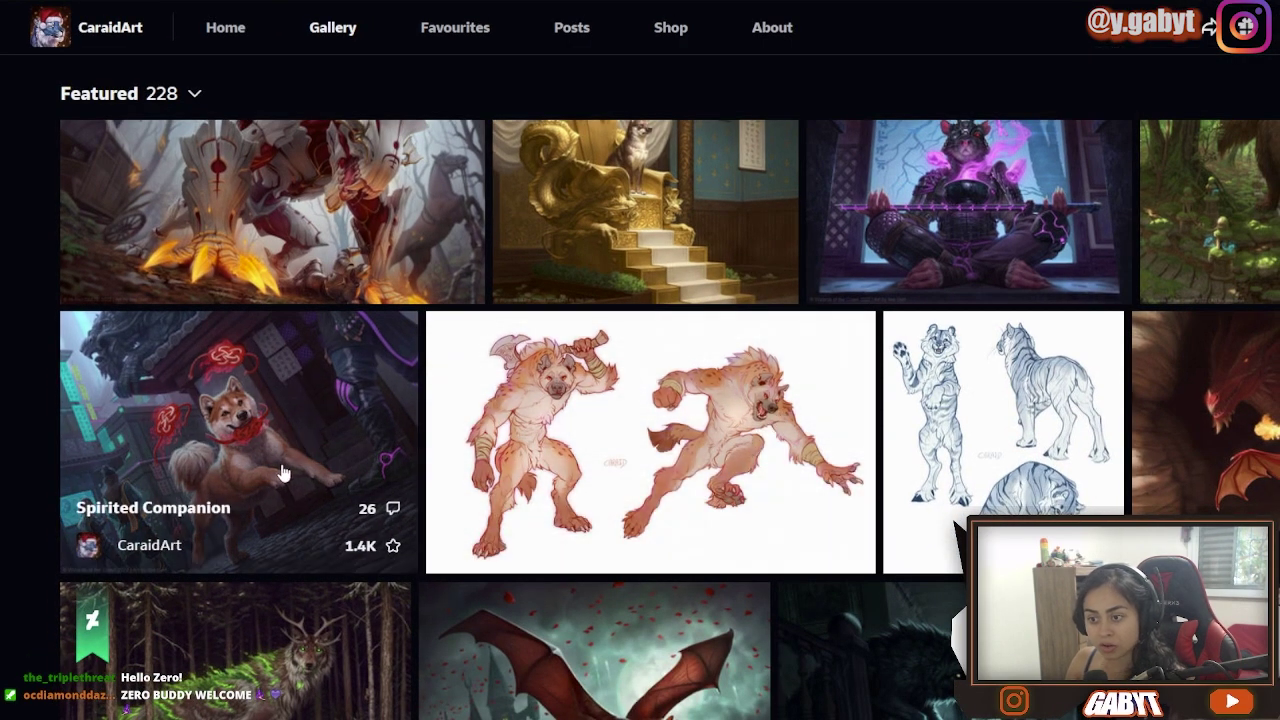
scroll(305, 449, "down", 3)
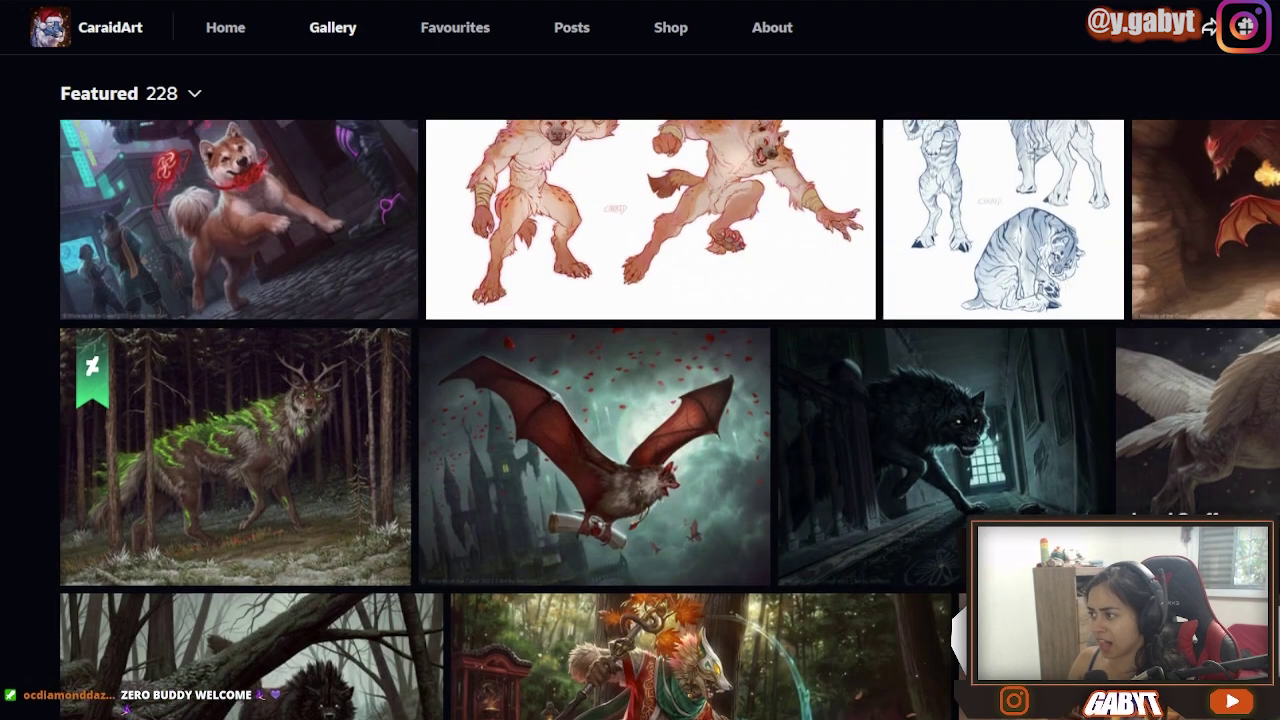
scroll(903, 514, "up", 1)
scroll(903, 520, "down", 2)
scroll(903, 520, "down", 2)
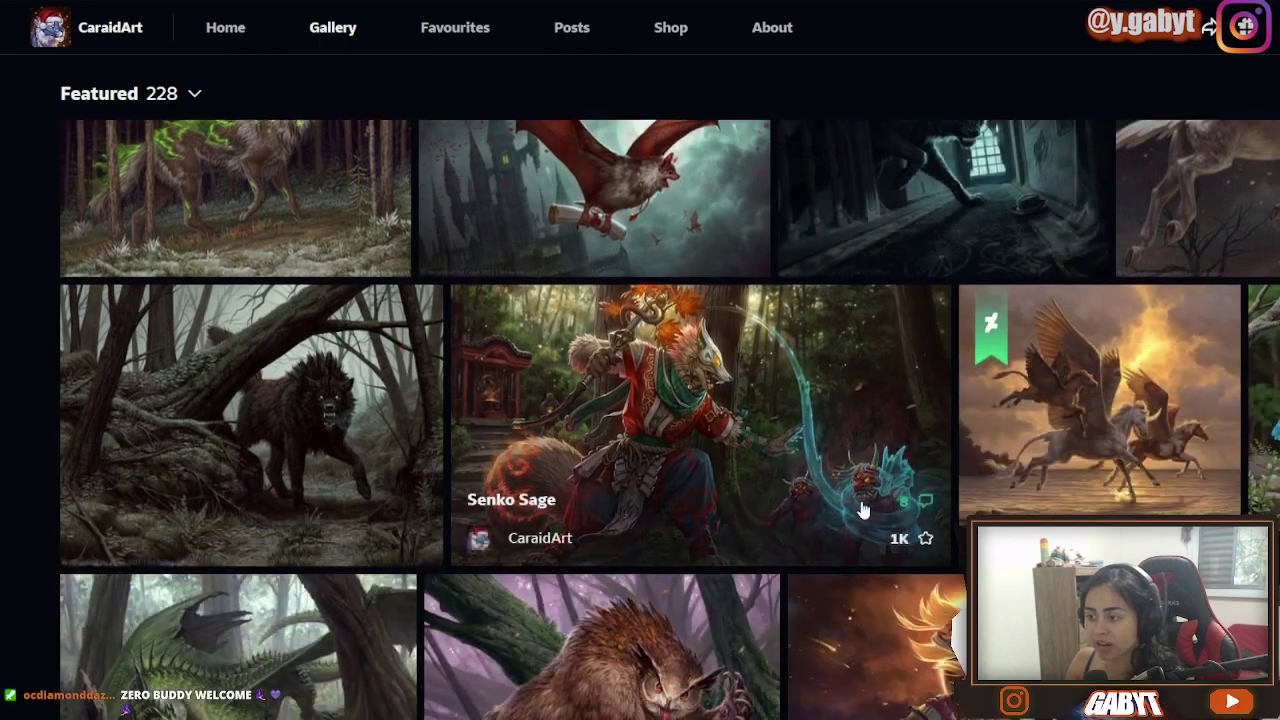
Return to the DeviantArt favourites page and browse further through the Featured collection
left_click(400, 1)
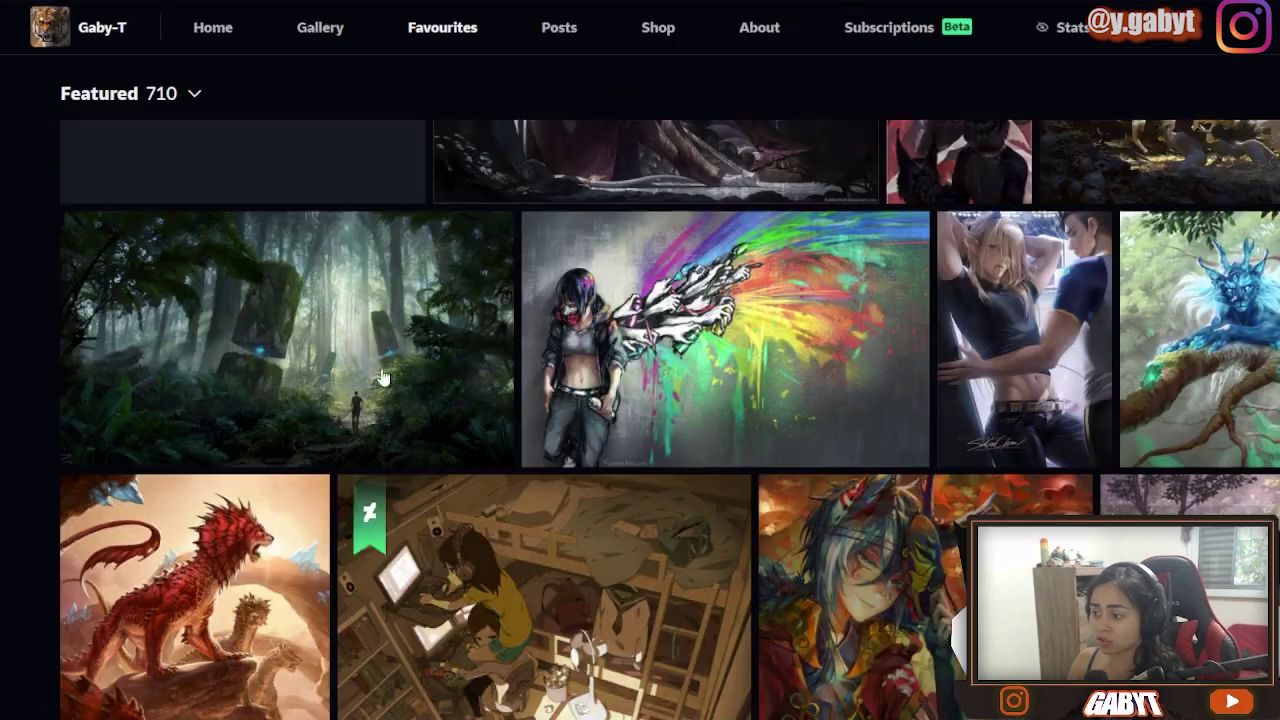
scroll(503, 540, "down", 2)
scroll(503, 541, "down", 9)
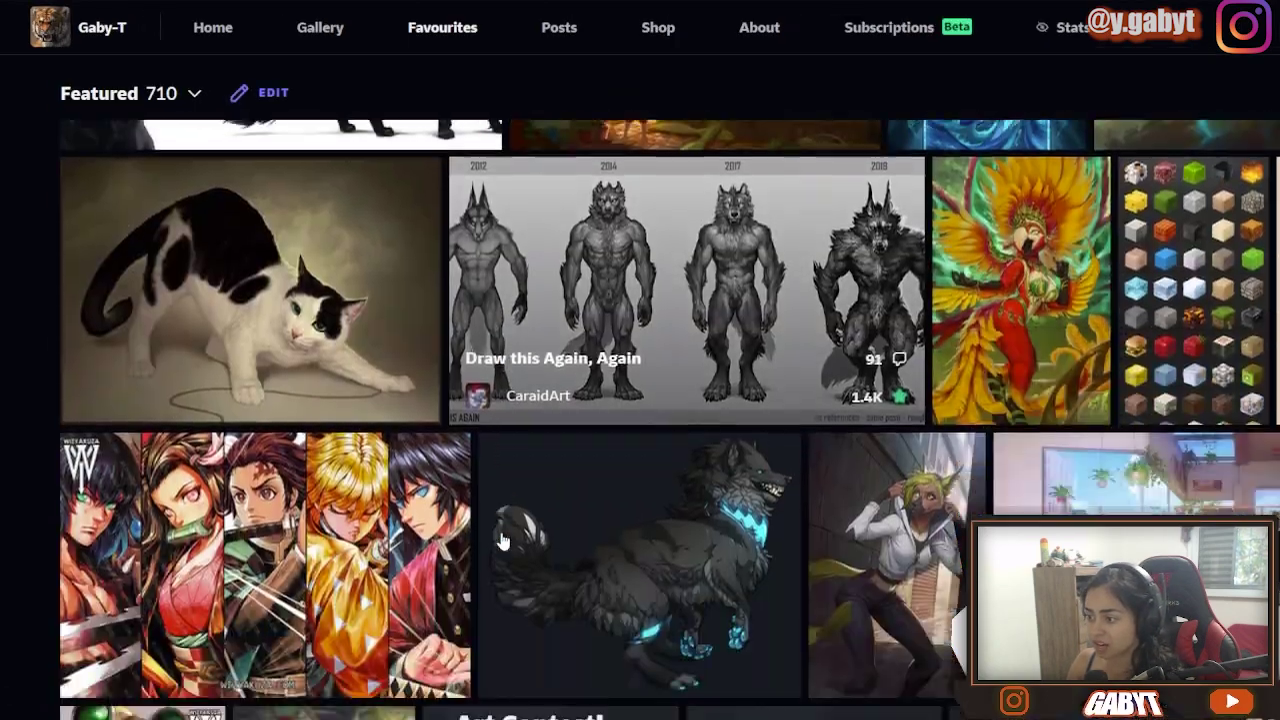
scroll(557, 531, "down", 3)
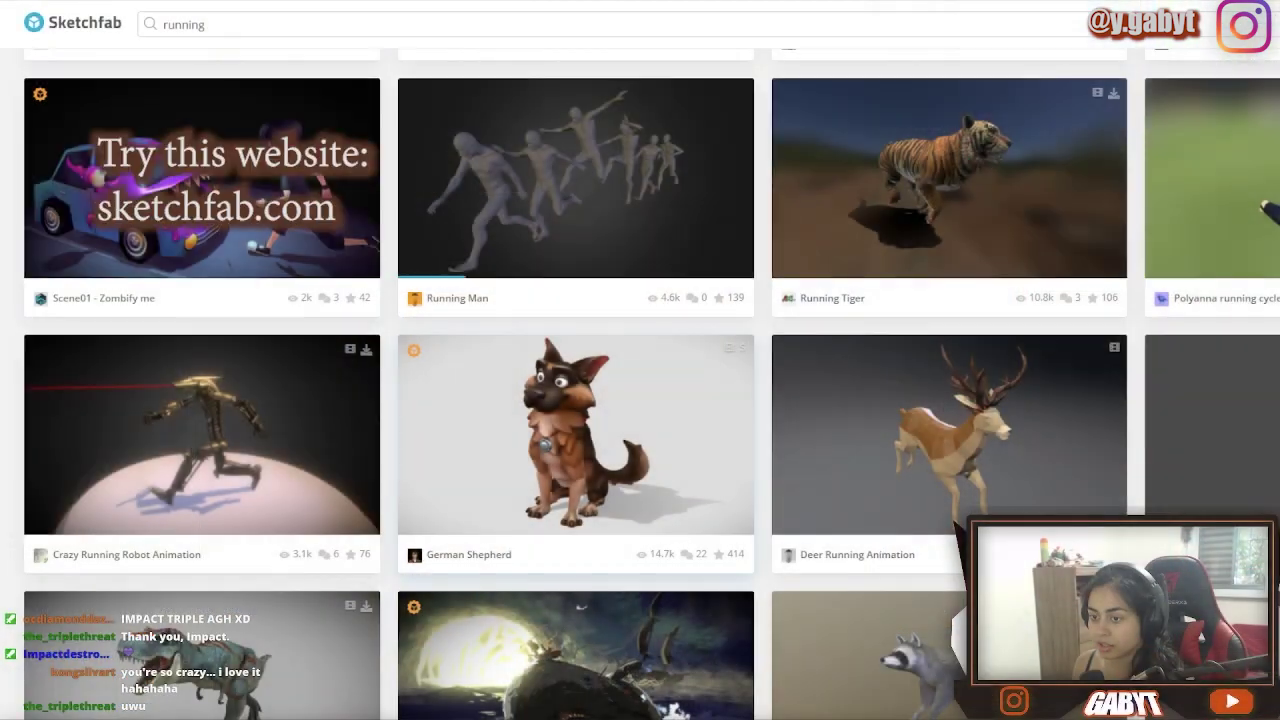
Browse the Sketchfab results for "running" to find a 3D model in a running pose
scroll(703, 316, "down", 3)
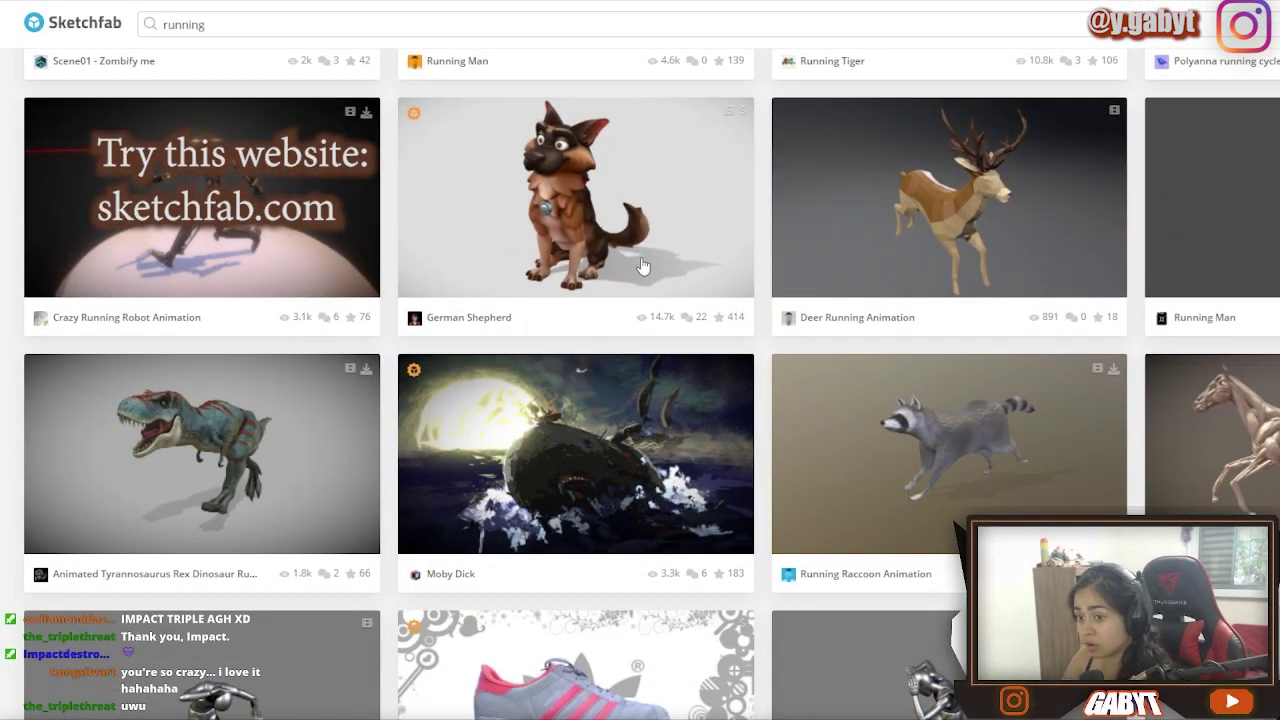
scroll(556, 483, "down", 8)
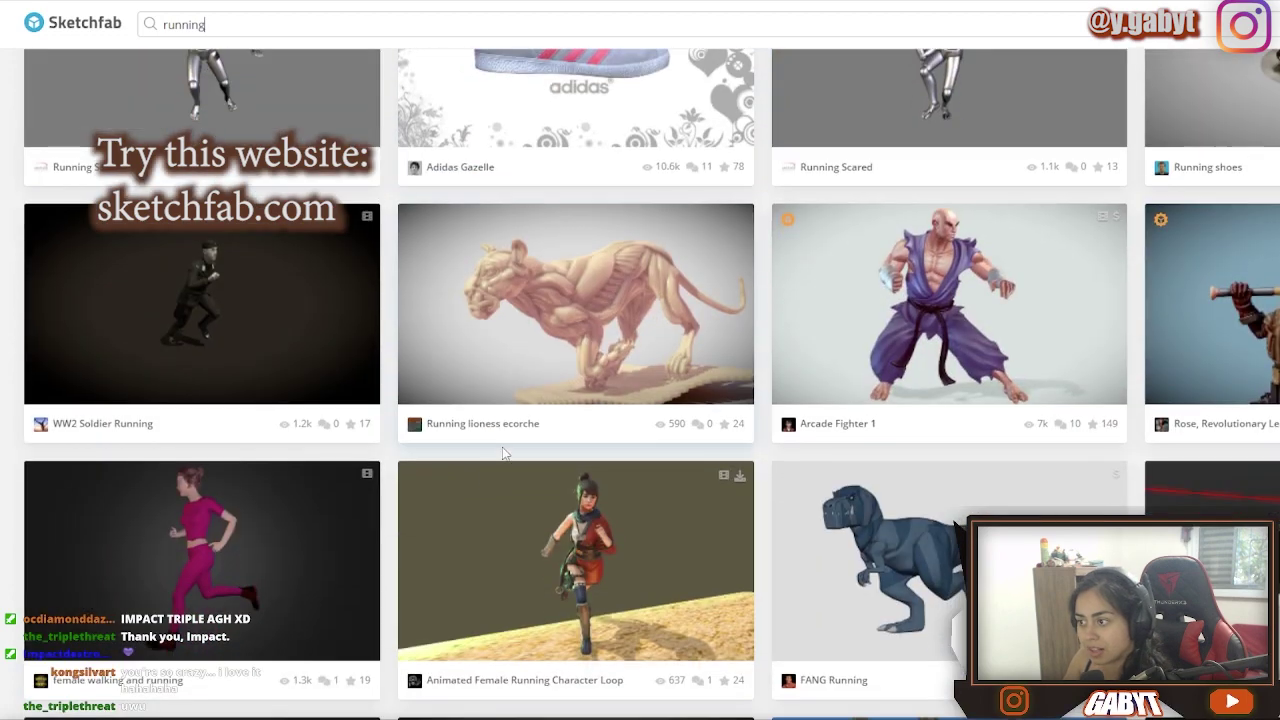
scroll(505, 453, "down", 10)
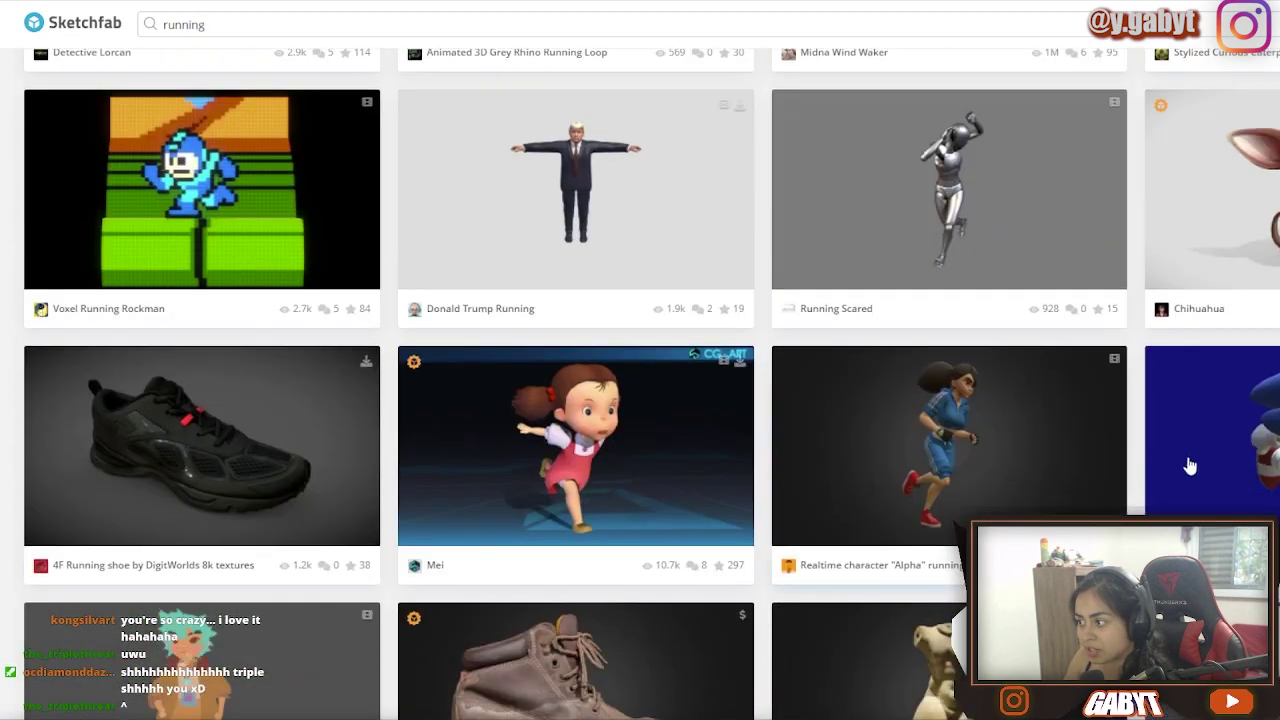
Open the "sonic the hedgehog running" 3D model and examine its pose from different angles and distances
left_click(1242, 432)
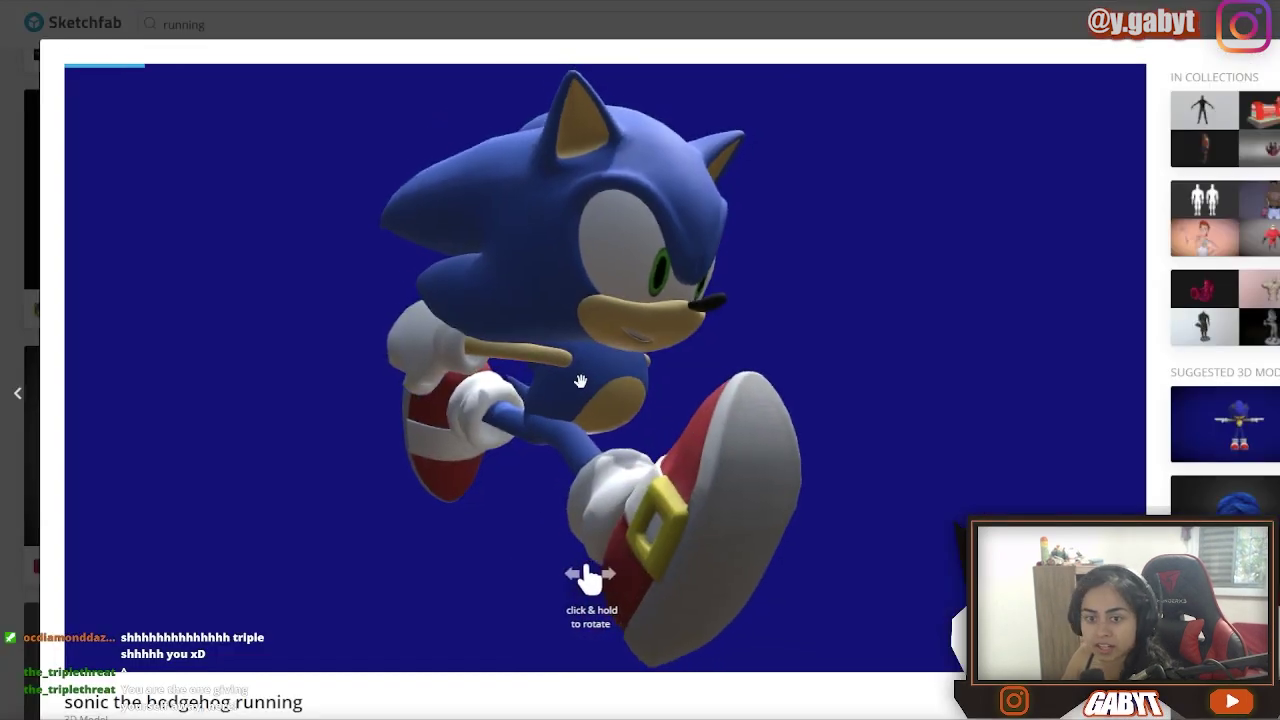
left_click_drag(608, 380, 703, 271)
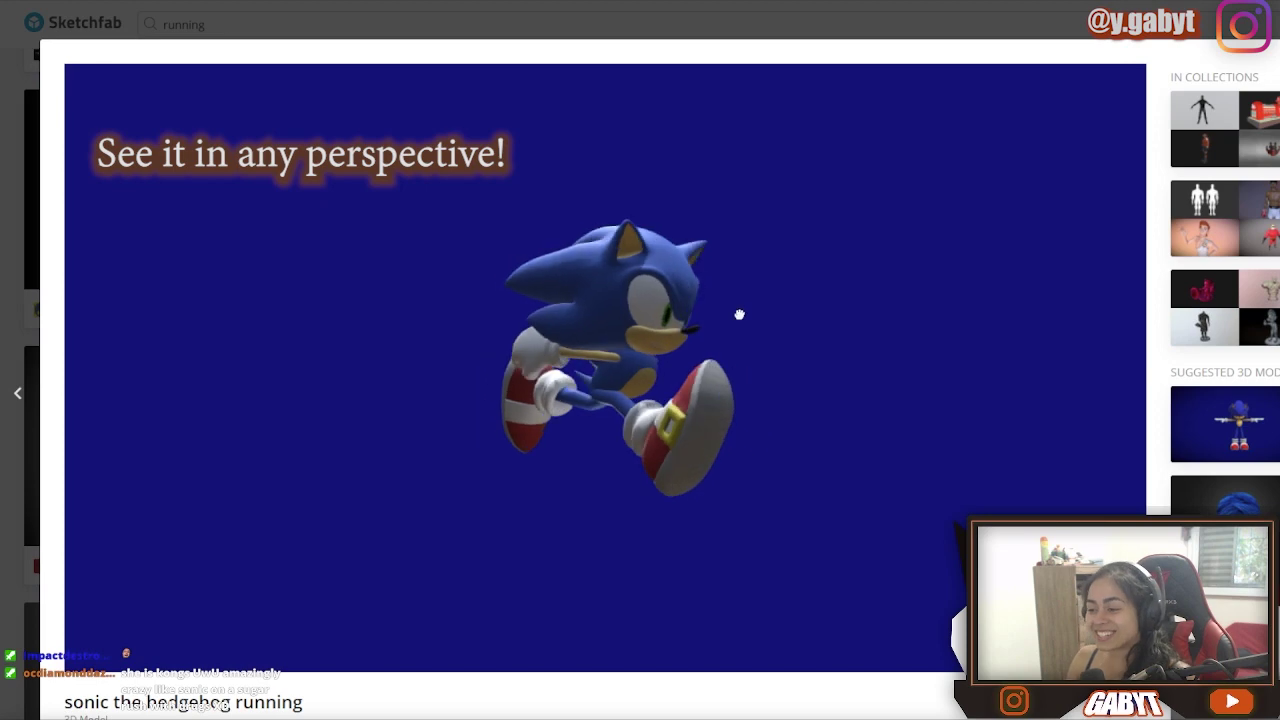
scroll(716, 308, "up", 5)
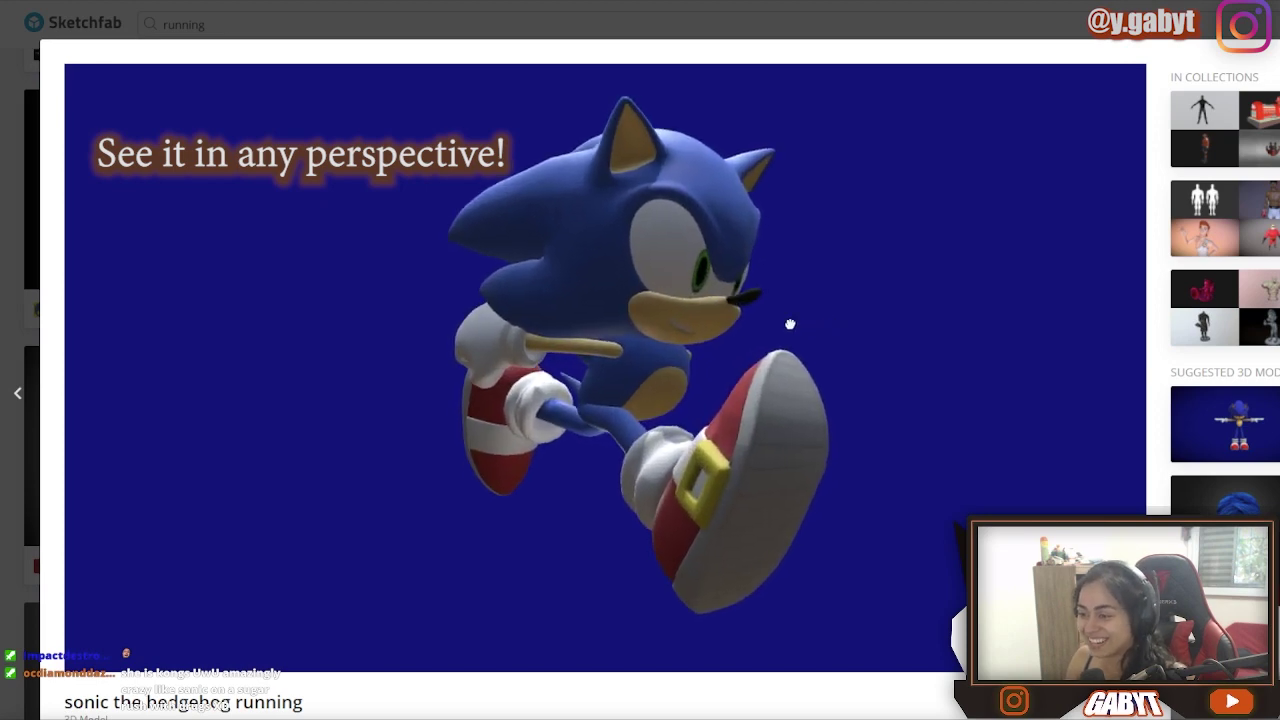
left_click_drag(791, 325, 754, 334)
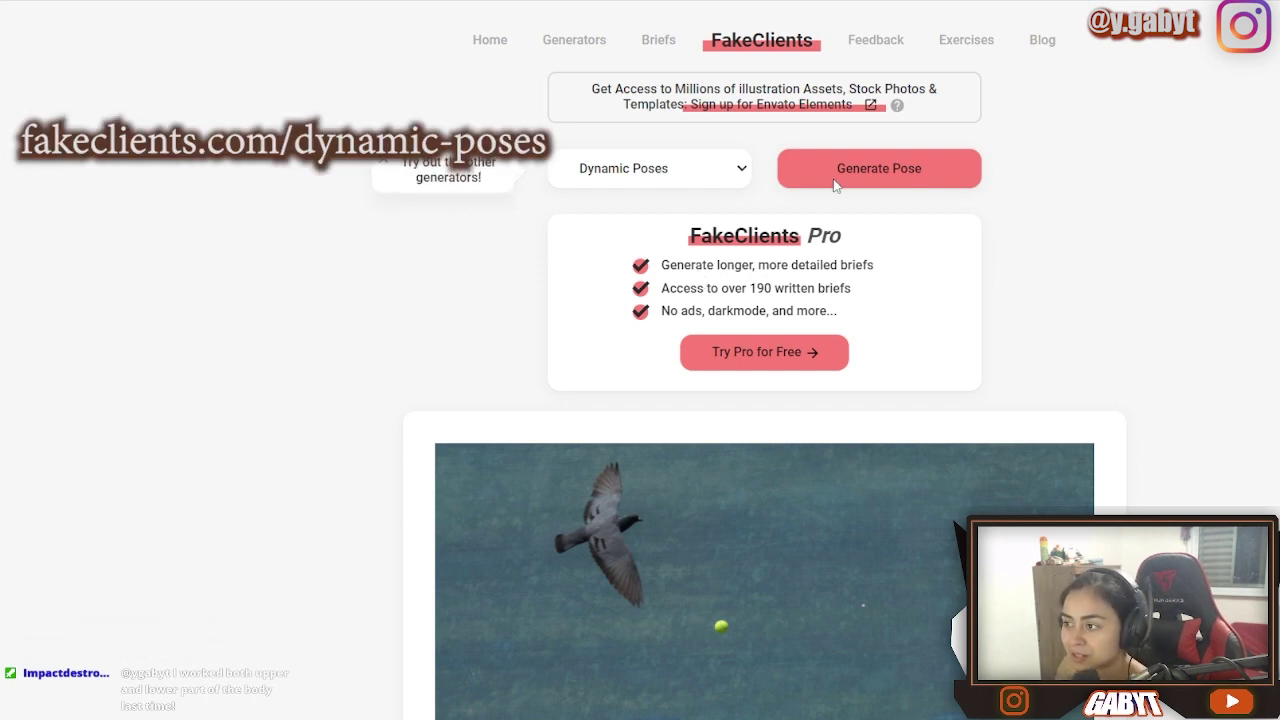
Generate a new random reference photo with the FakeClients Dynamic Poses generator
left_click(891, 178)
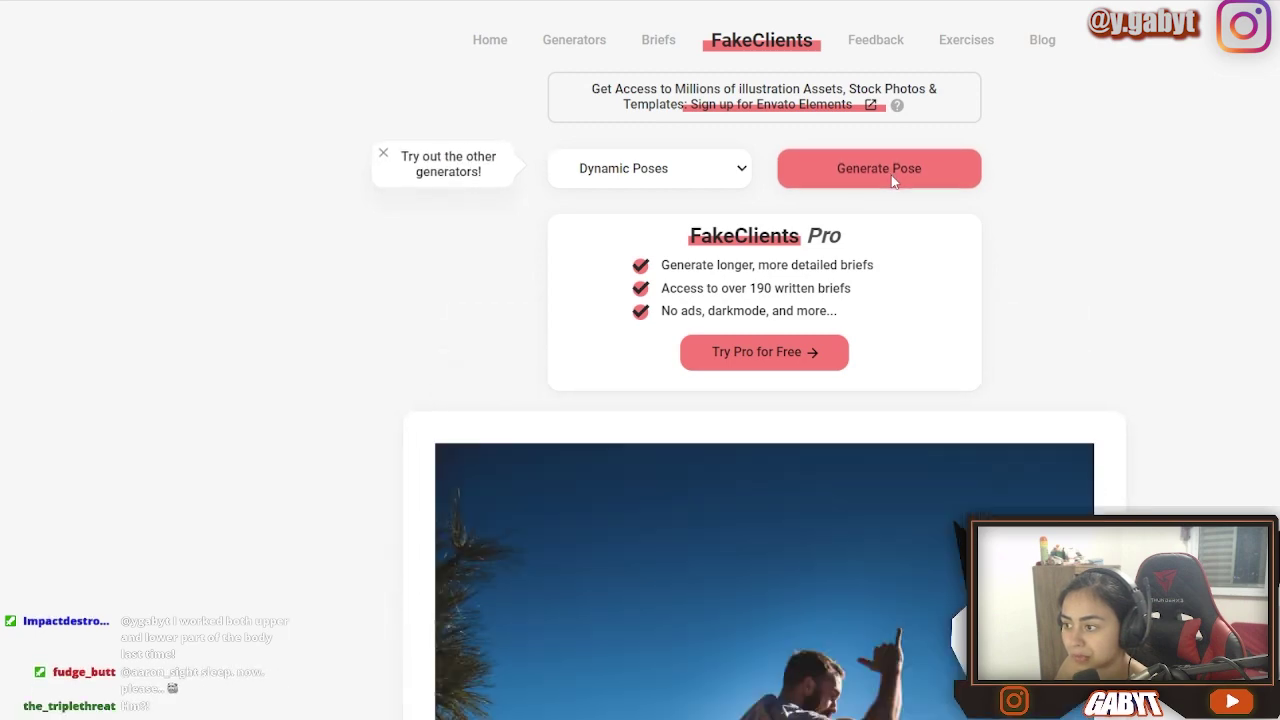
Examine the generated jumping-man reference photo from head to feet
scroll(436, 307, "down", 3)
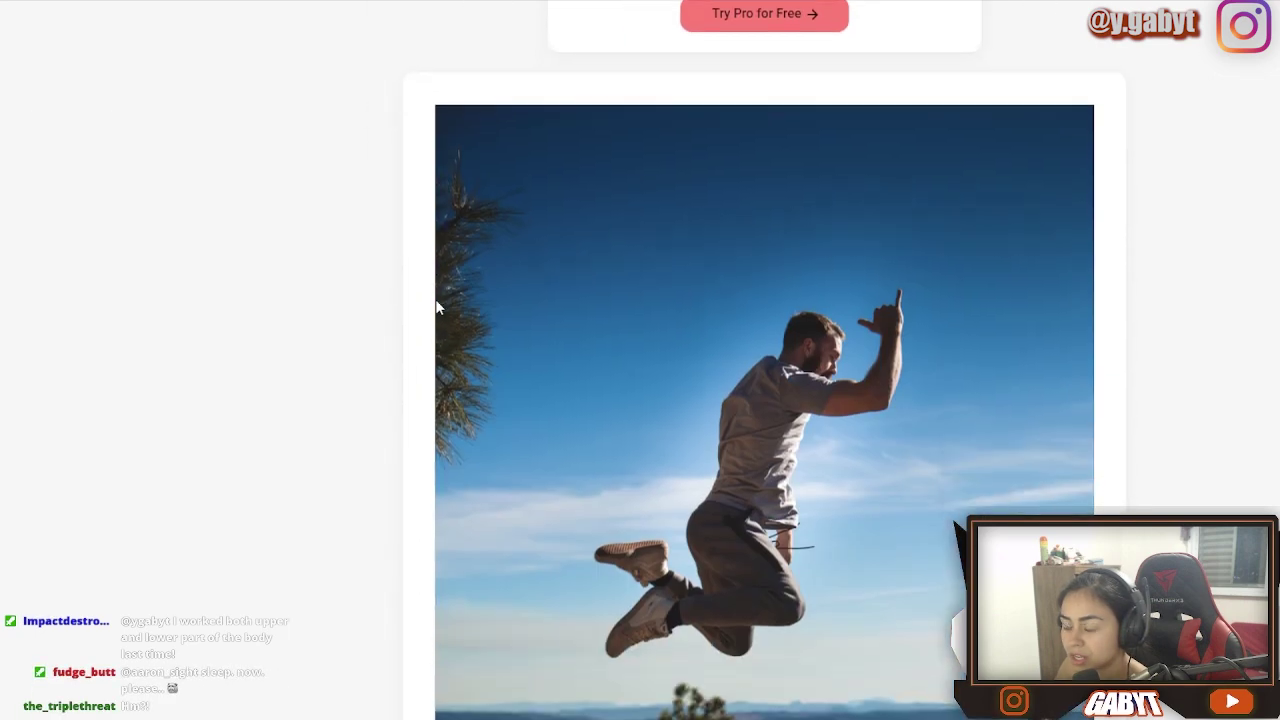
scroll(436, 307, "down", 3)
scroll(436, 307, "up", 1)
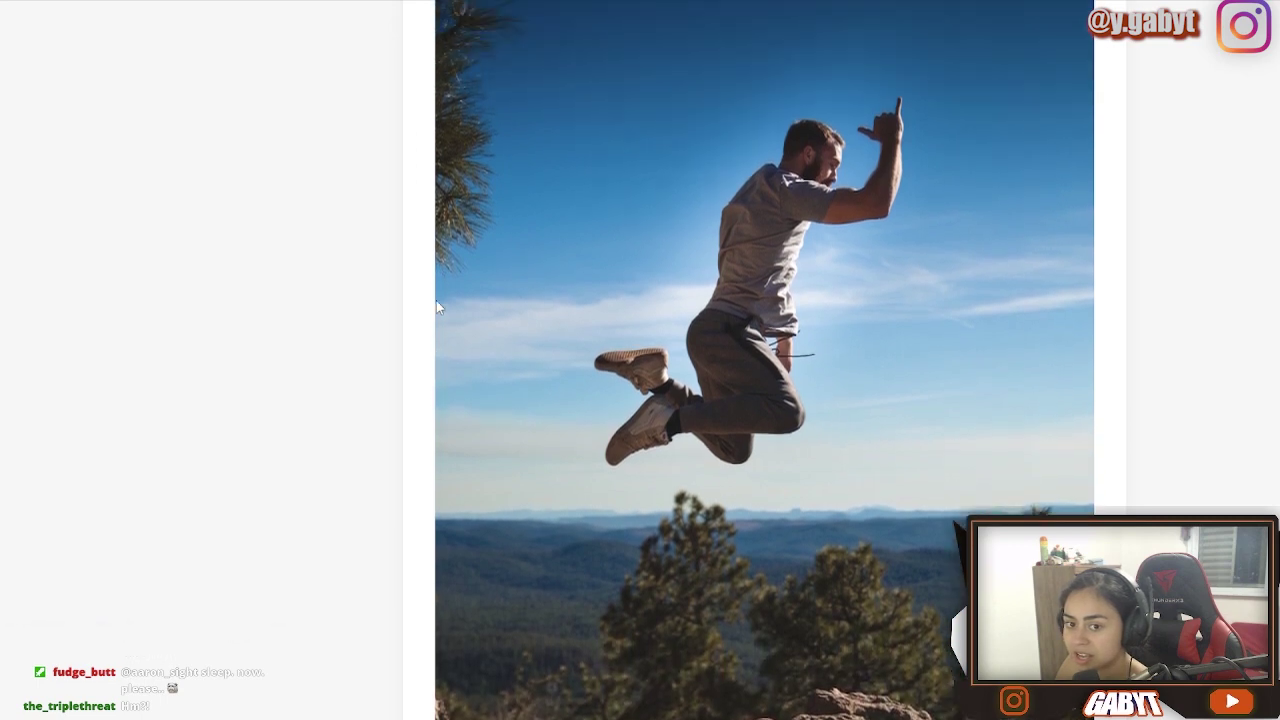
scroll(436, 307, "down", 4)
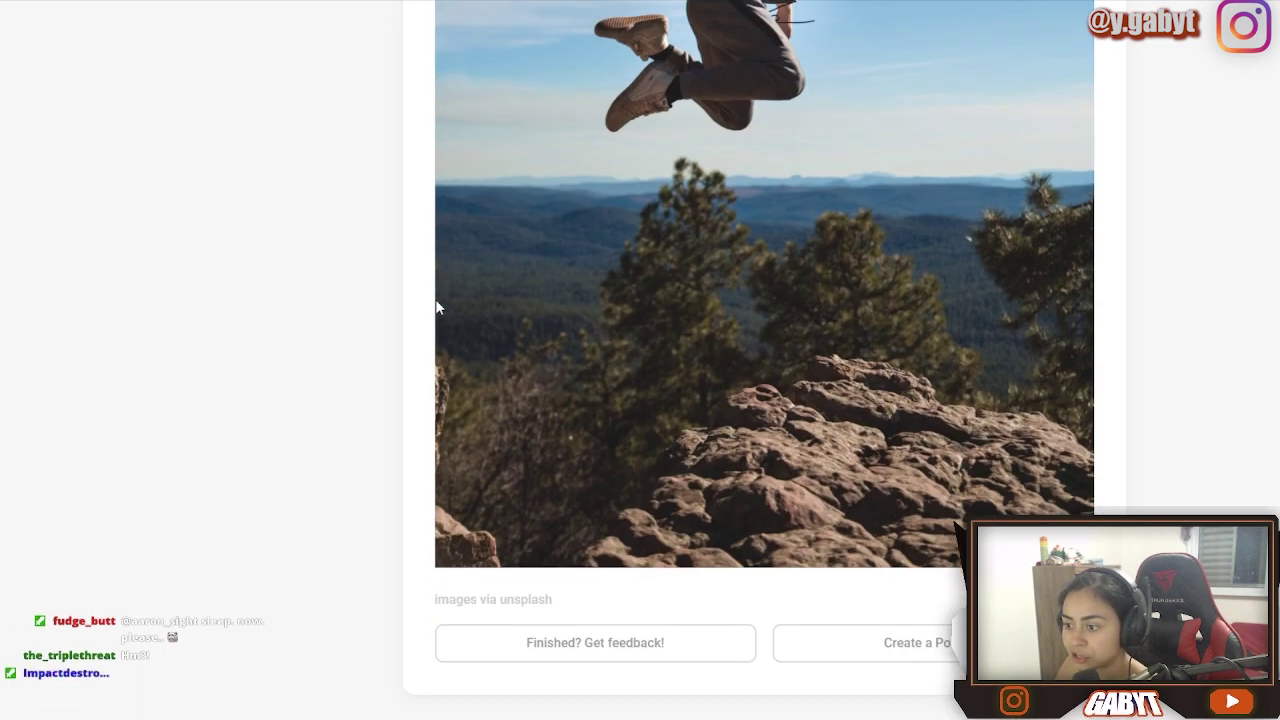
scroll(436, 307, "up", 8)
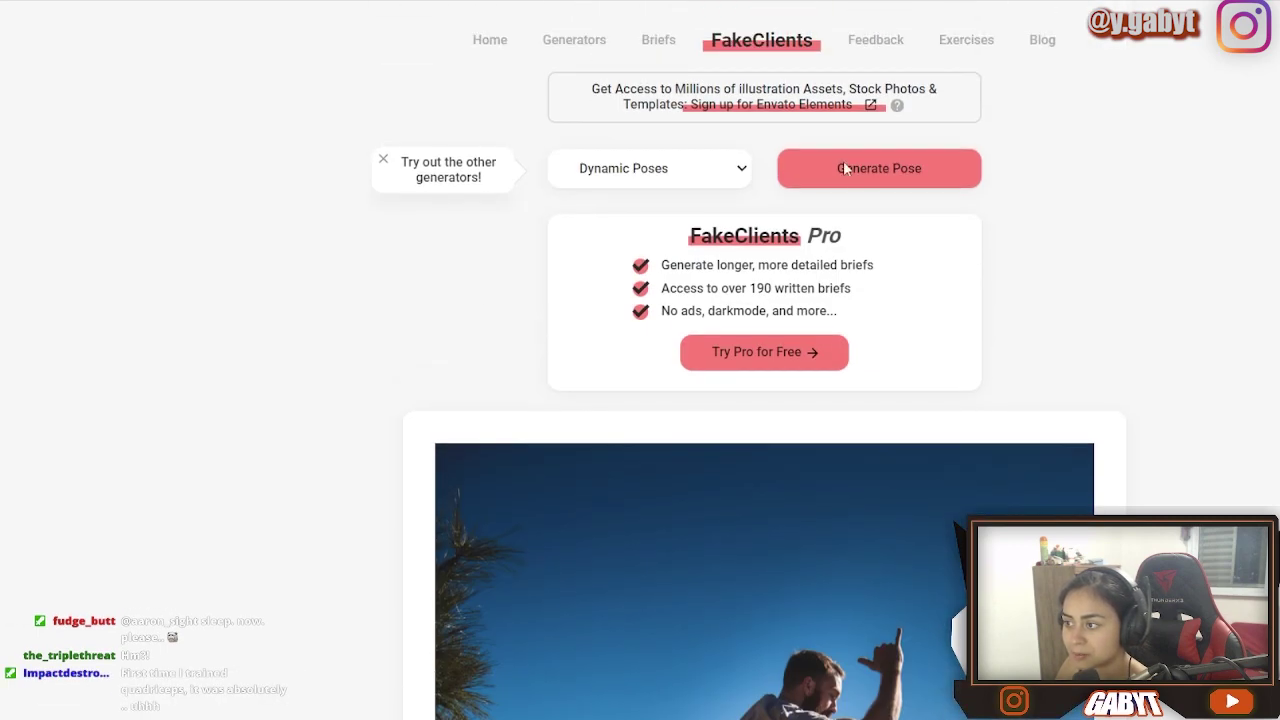
Generate two more Dynamic Poses reference photos and examine each figure's full pose
left_click(845, 166)
scroll(765, 177, "down", 3)
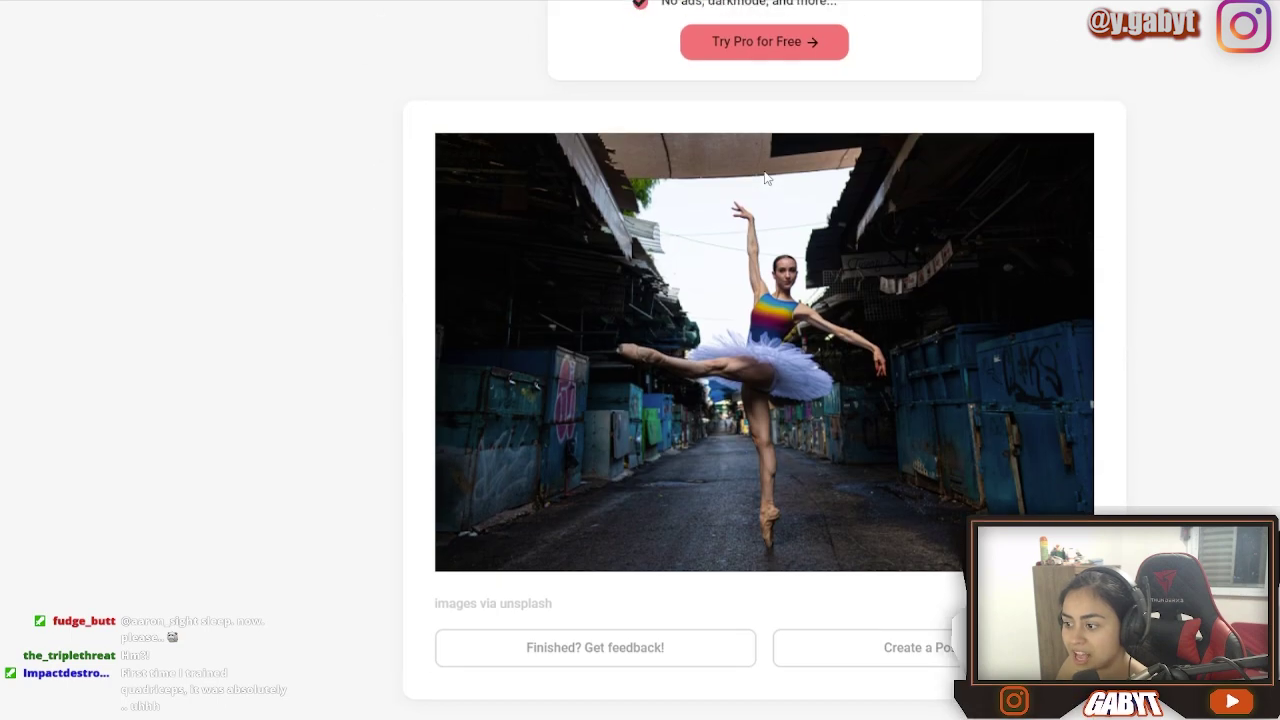
scroll(765, 177, "up", 3)
left_click(858, 180)
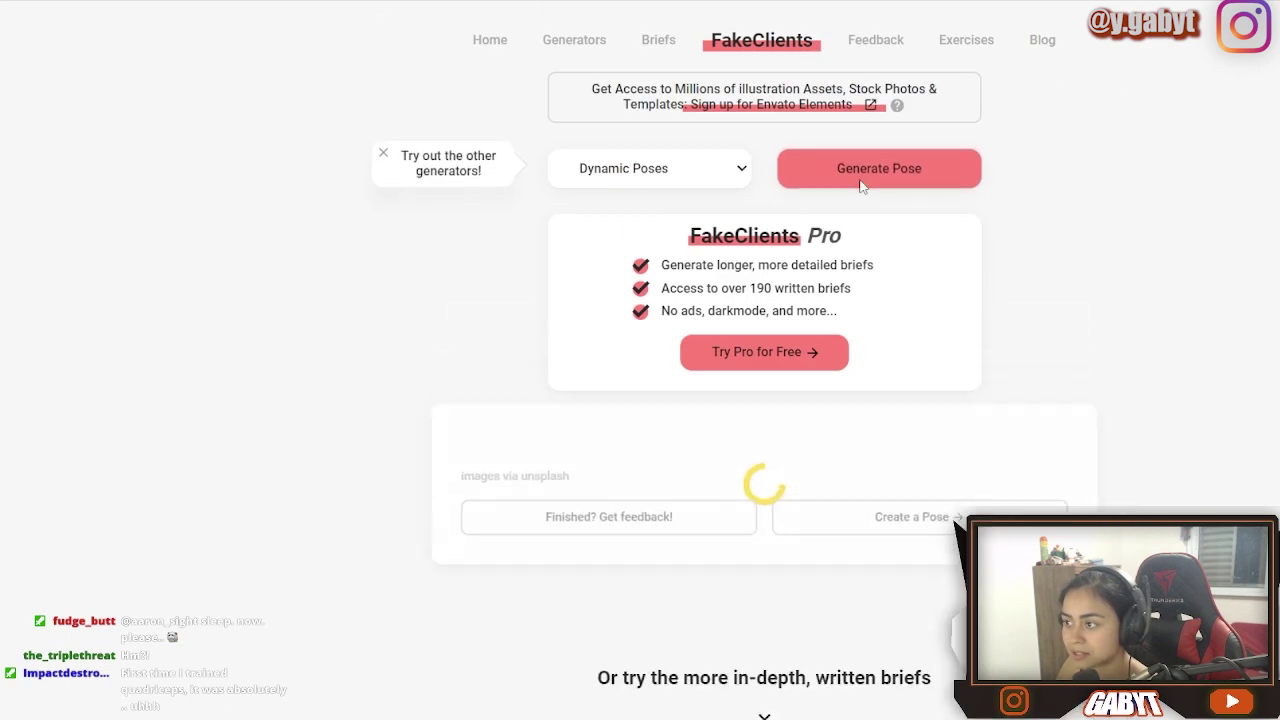
scroll(860, 185, "down", 3)
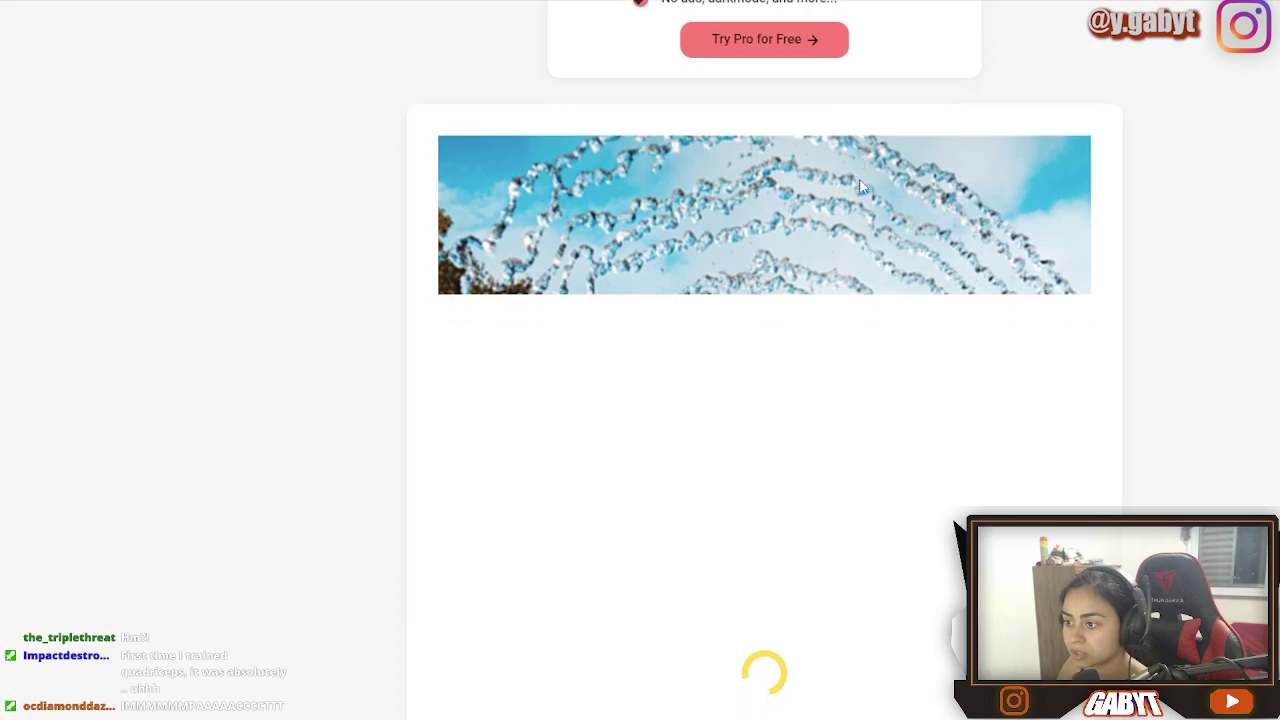
scroll(860, 185, "down", 3)
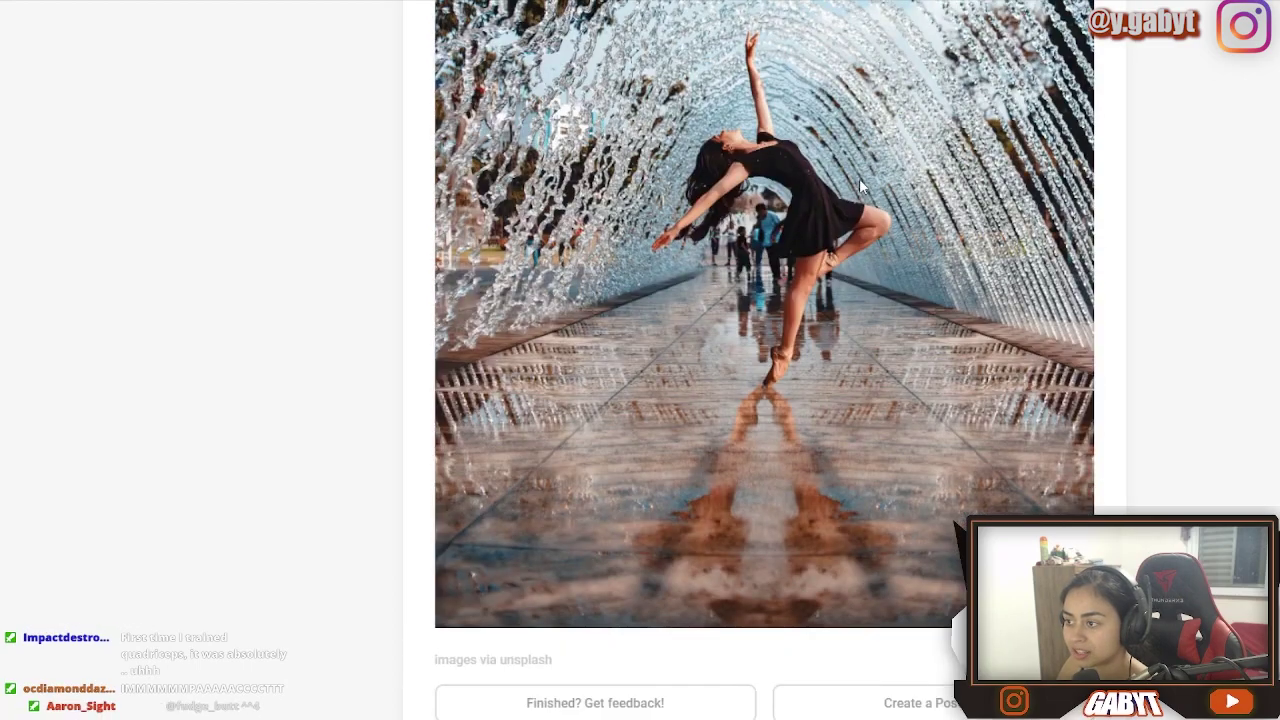
scroll(860, 185, "up", 7)
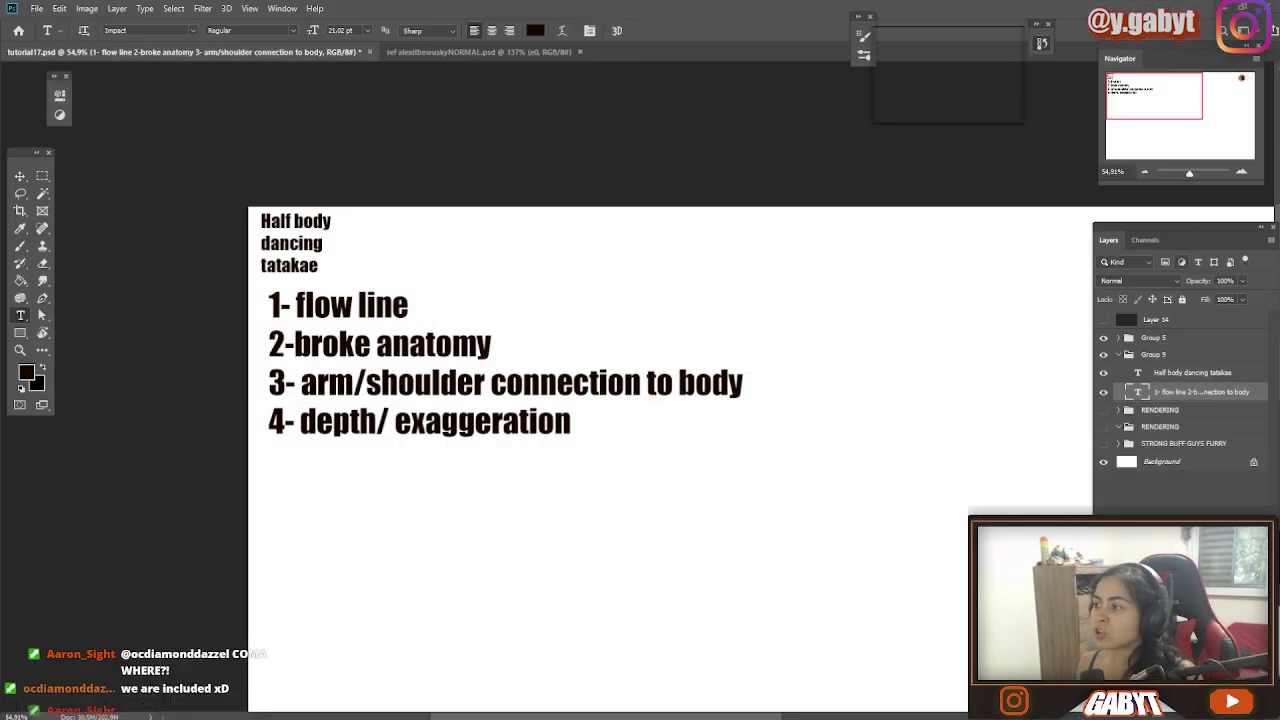
Select the Brush tool in tutorial17.psd, ready for sketching below the notes
key("b")
scroll(333, 251, "up", 3)
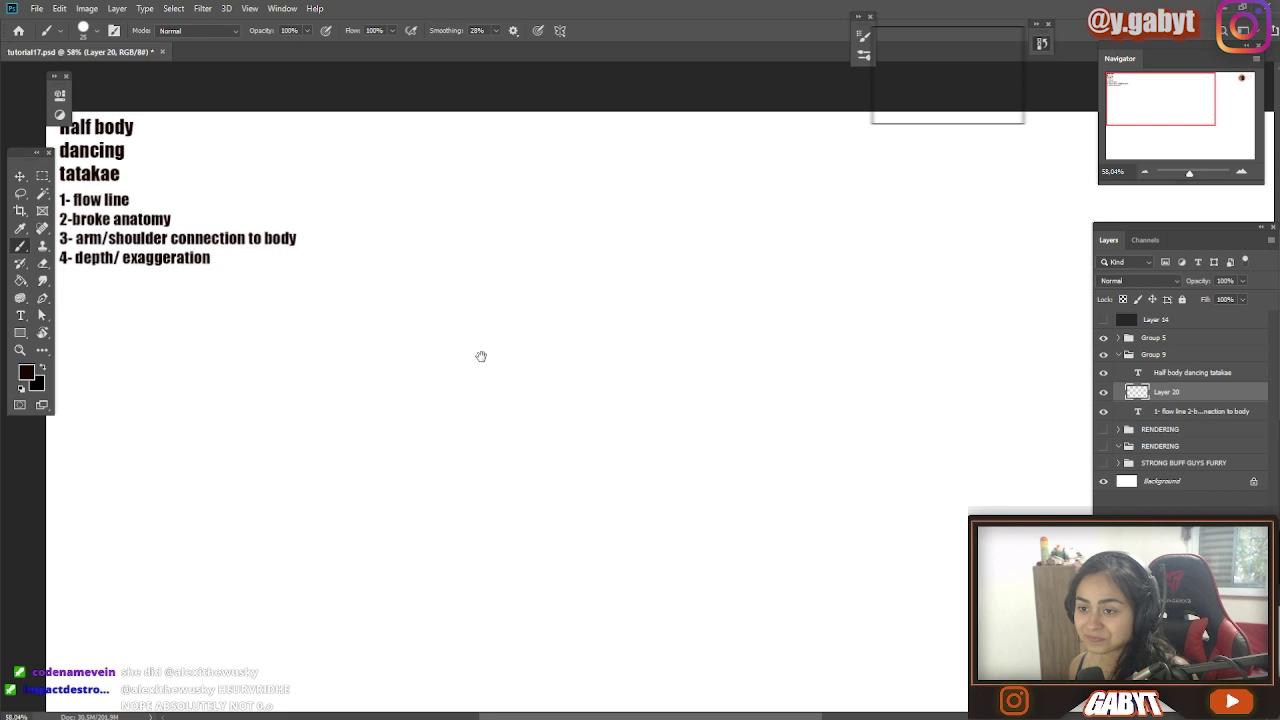
left_click_drag(481, 356, 487, 360)
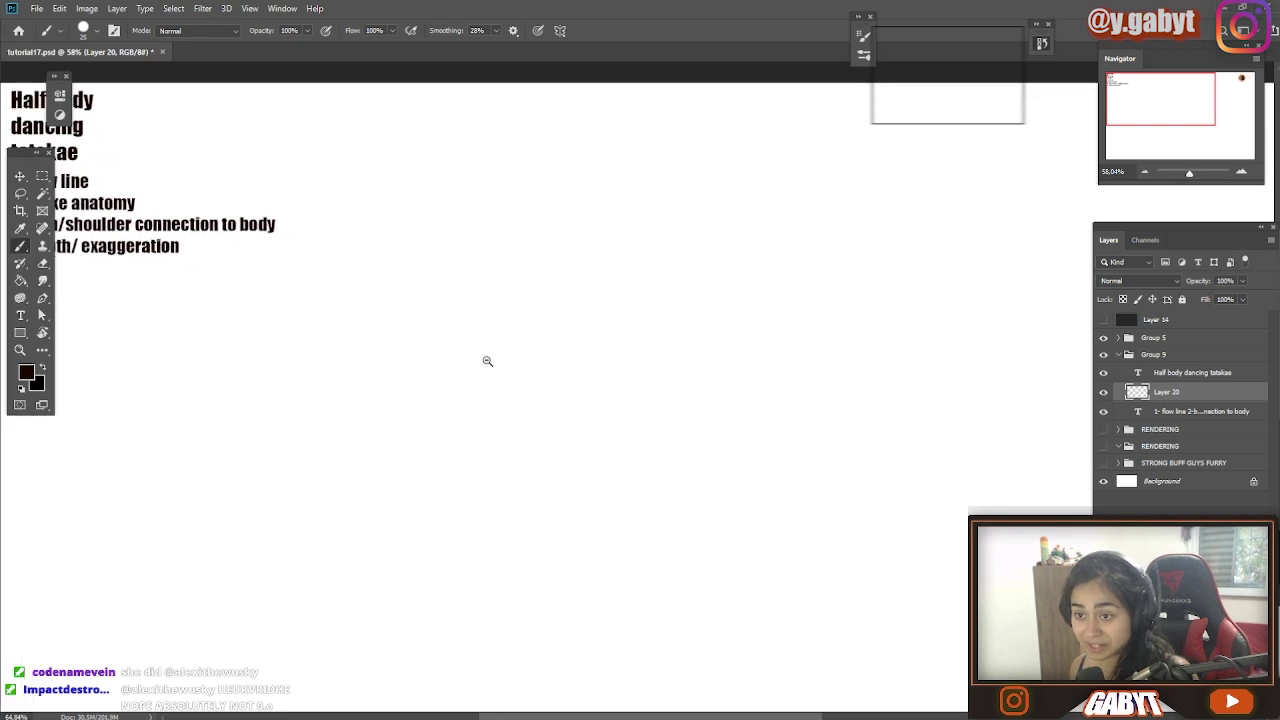
mouse_move(511, 442)
left_mouse_down()
mouse_move(626, 422)
mouse_move(566, 406)
left_mouse_up()
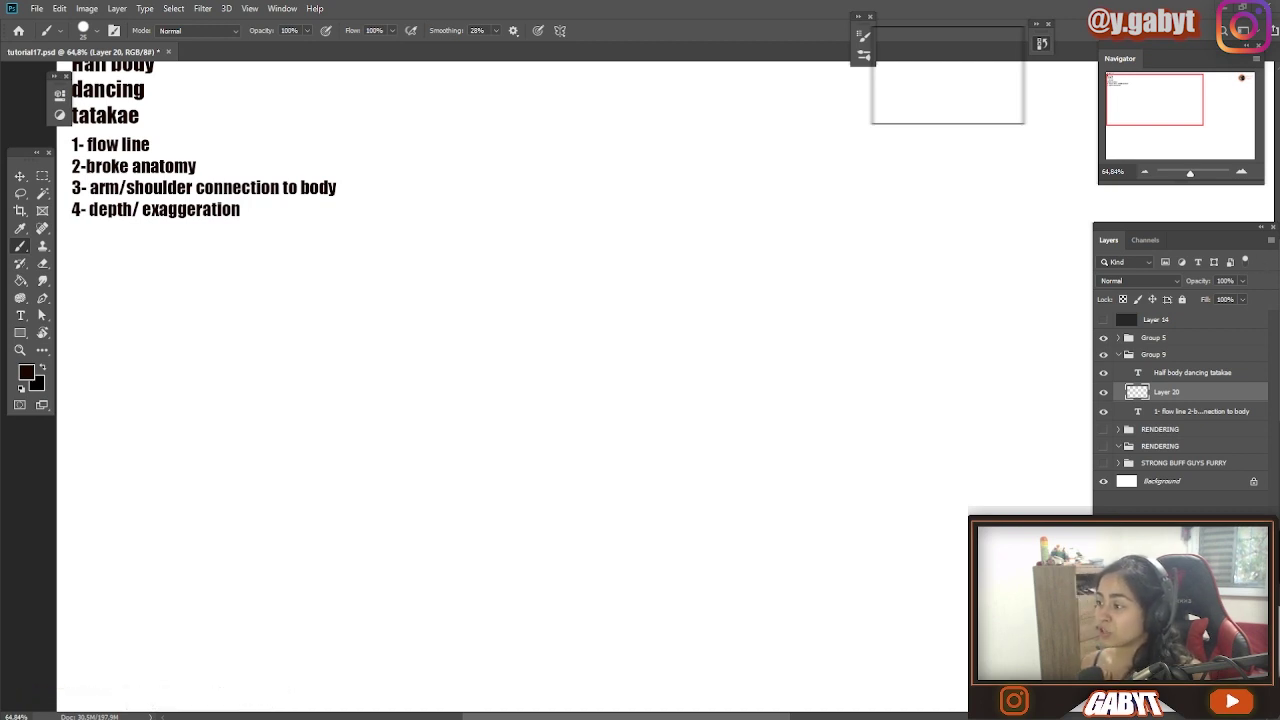
Switch to the browser and look through the Google Images results for "fighting poses"
key("alt+Tab")
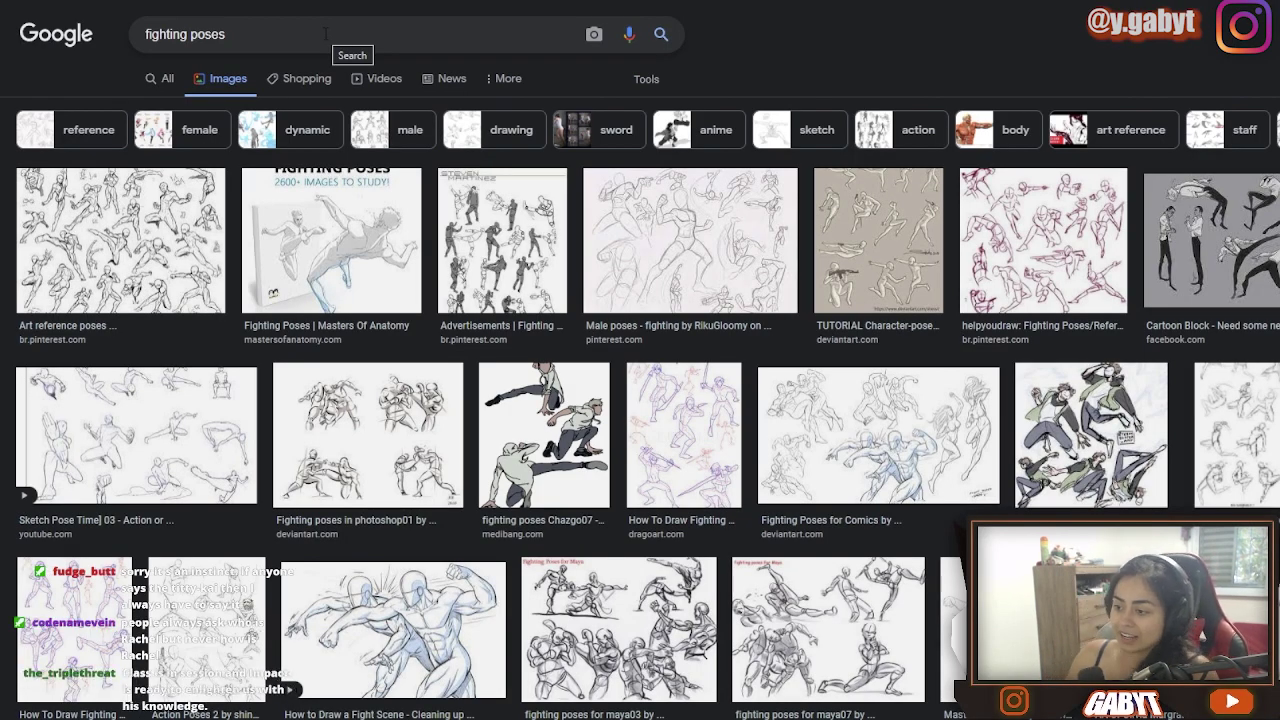
scroll(786, 509, "down", 15)
scroll(786, 509, "up", 15)
Return to Photoshop, isolate the fighting reference figure on its own layer with the Lasso and place it below the notes
key("alt+Tab")
key("l")
mouse_move(578, 448)
left_mouse_down()
mouse_move(538, 451)
mouse_move(572, 449)
left_mouse_up()
key("ctrl+j")
scroll(916, 295, "down", 4)
mouse_move(530, 398)
left_mouse_down()
mouse_move(920, 294)
mouse_move(951, 262)
left_mouse_up()
left_click(1166, 411)
left_click_drag(393, 462, 416, 465)
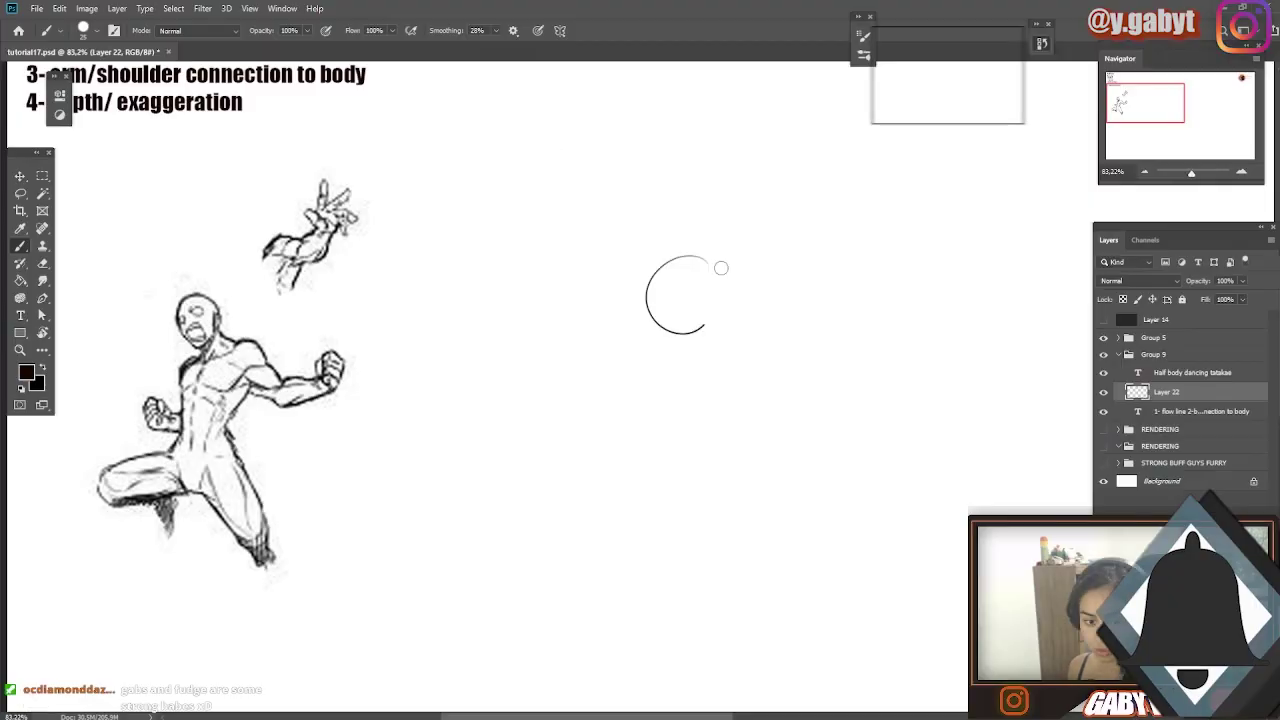
Sketch an oval head on the blank canvas beside the reference figure
left_click_drag(721, 268, 706, 326)
key("ctrl+z")
left_click_drag(694, 328, 700, 246)
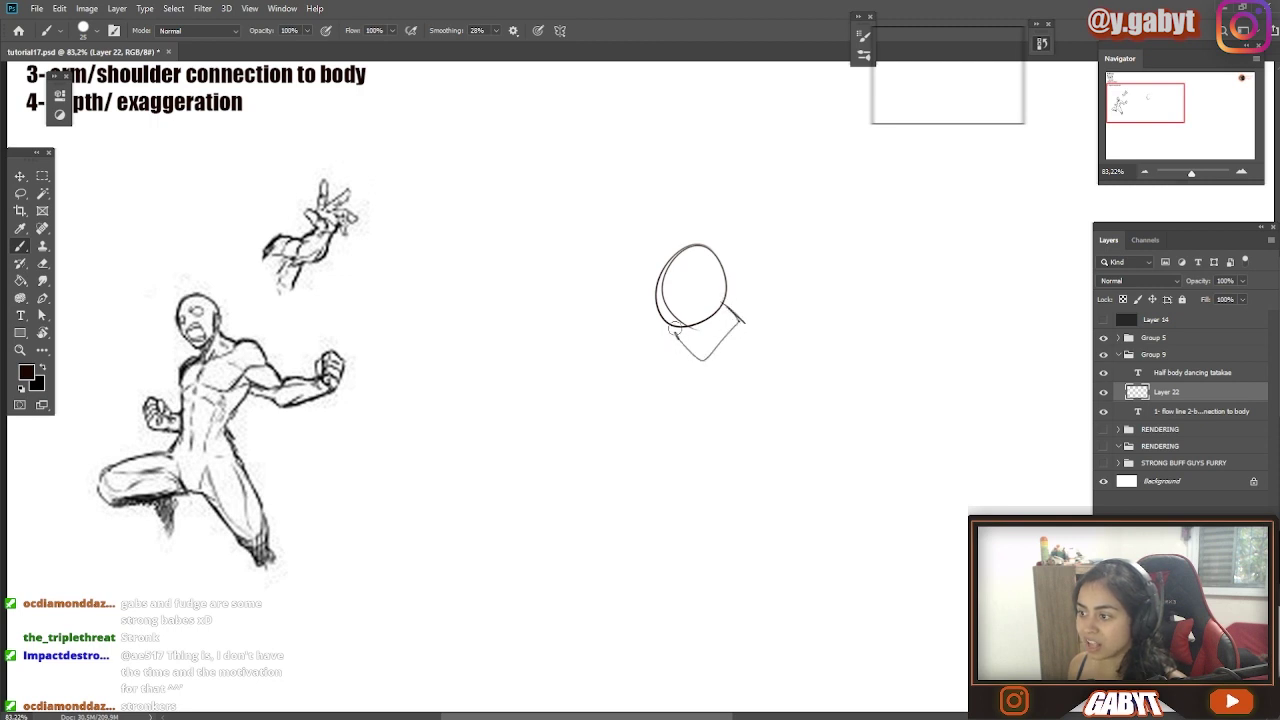
mouse_move(676, 332)
left_mouse_down()
mouse_move(634, 372)
mouse_move(662, 398)
left_mouse_up()
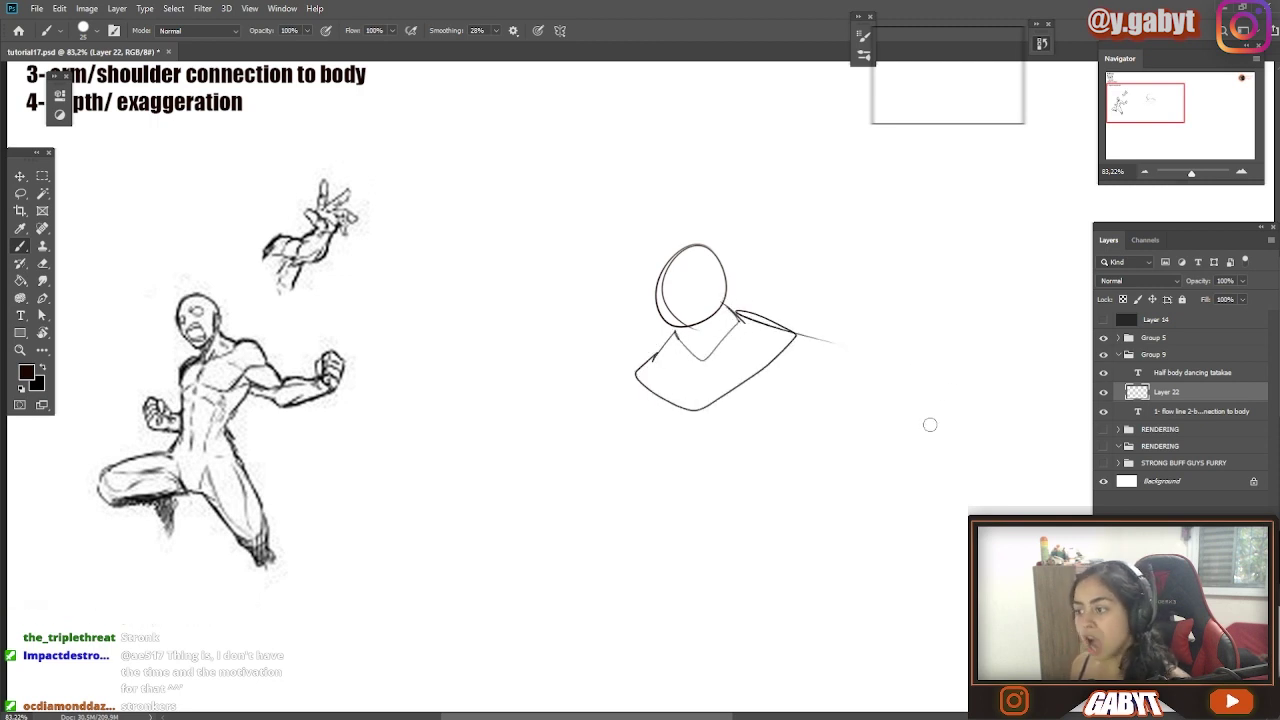
key("ctrl+z")
key("ctrl+z")
key("ctrl+z")
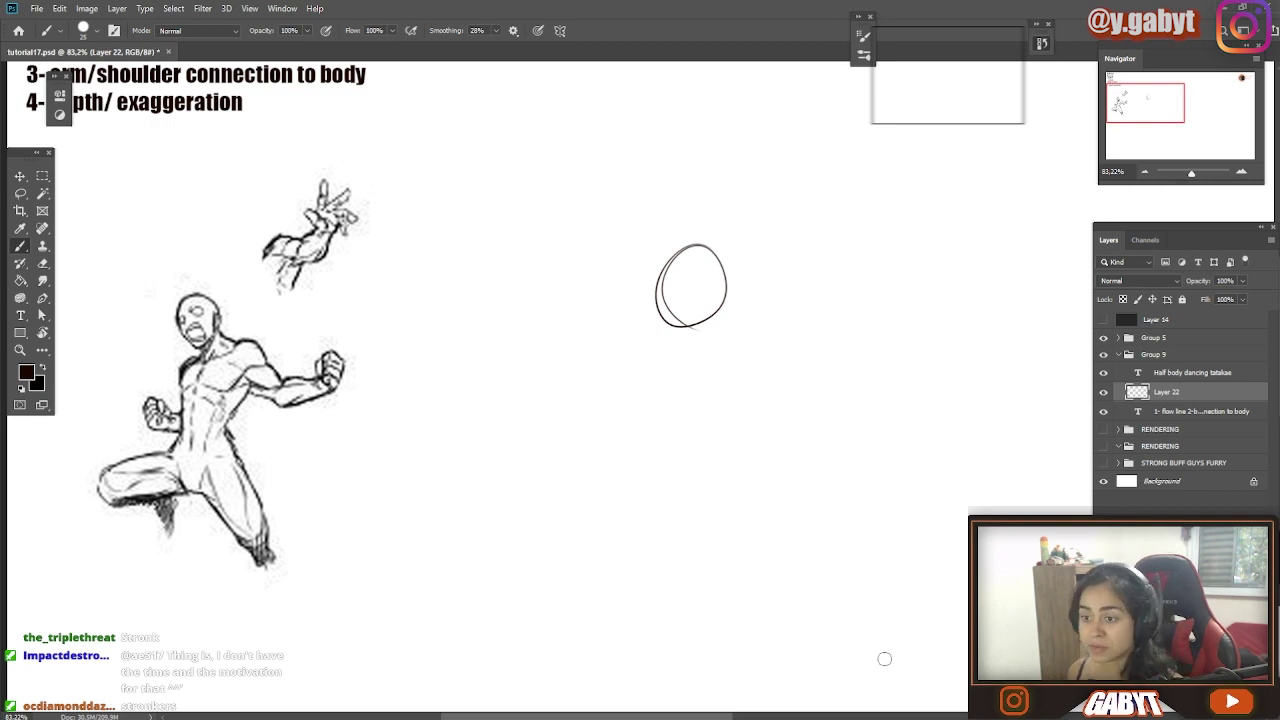
mouse_move(706, 318)
left_mouse_down()
mouse_move(716, 358)
mouse_move(709, 535)
left_mouse_up()
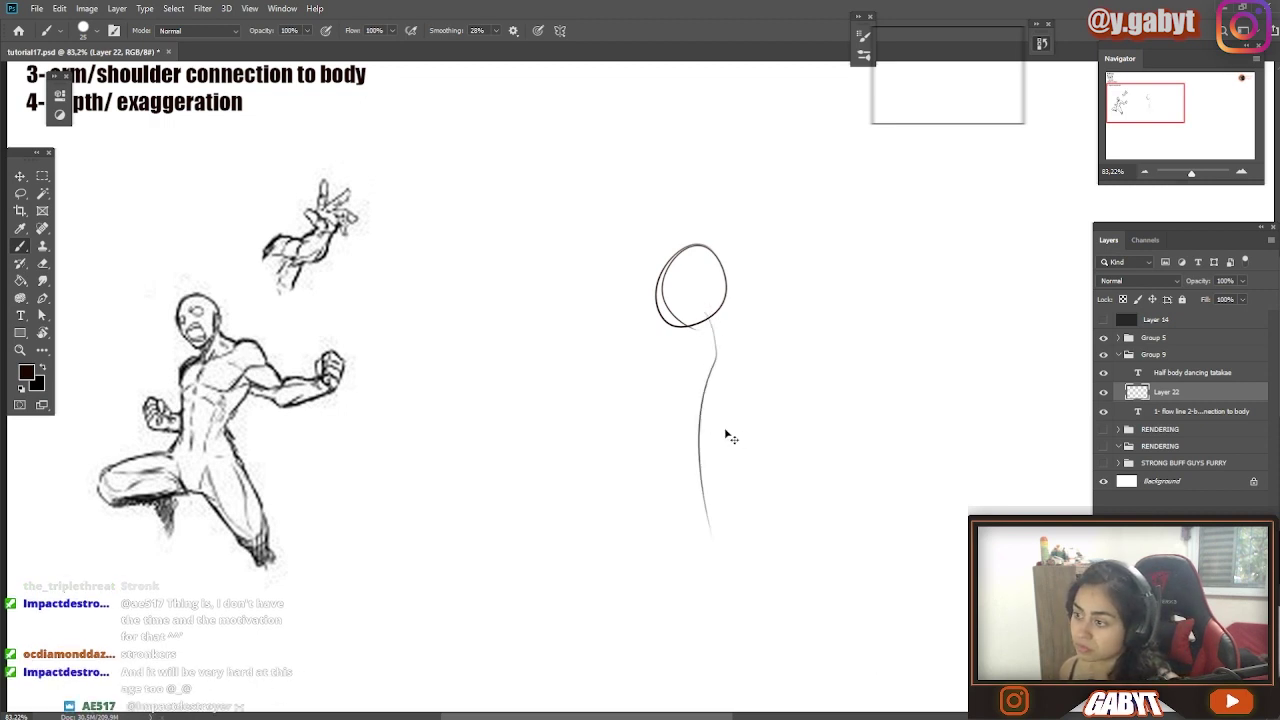
key("ctrl+z")
left_click_drag(705, 305, 728, 584)
key("ctrl+z")
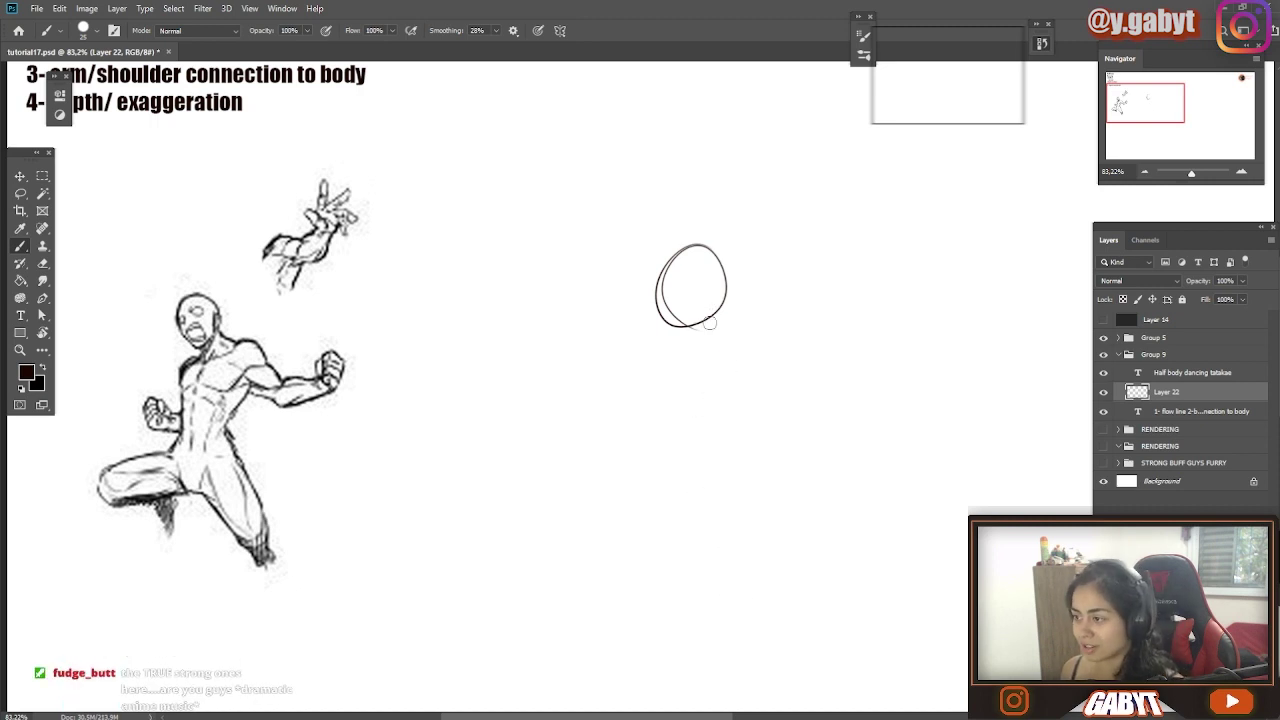
Sketch a curved flow line from inside the head through the neck and spine, sweeping outward at the hips
left_click_drag(721, 338, 765, 580)
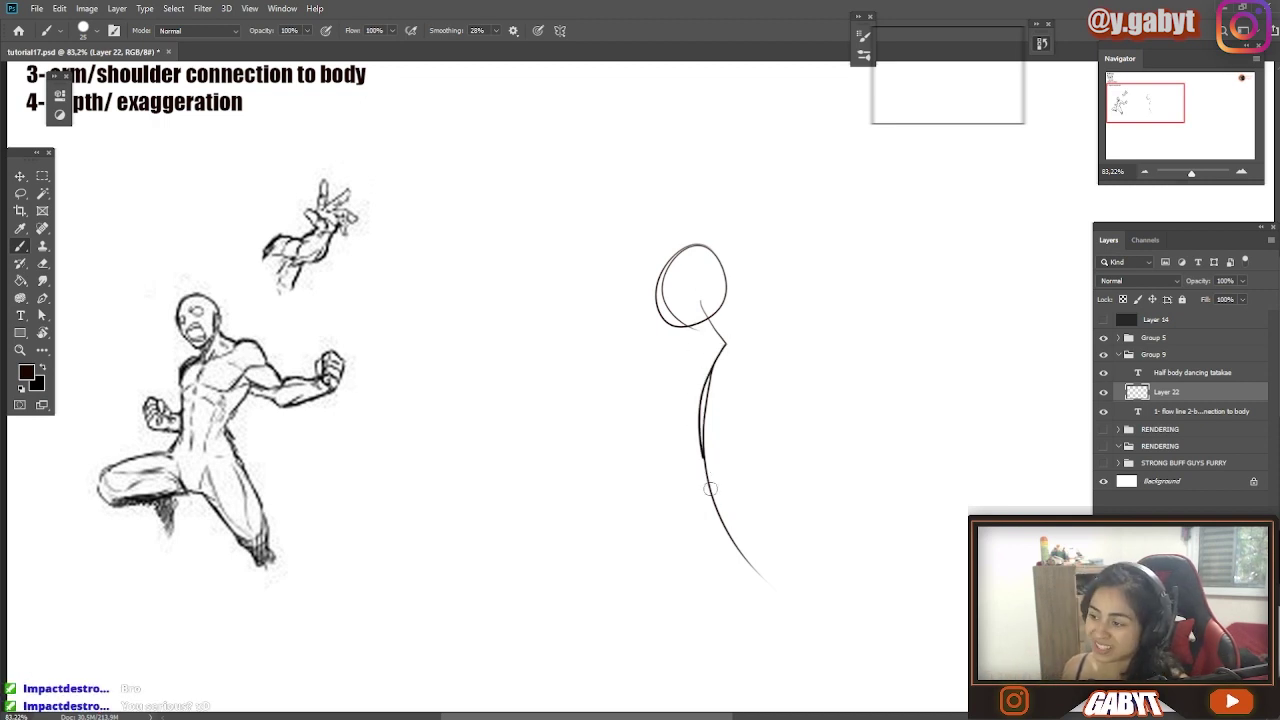
left_click_drag(710, 489, 762, 578)
key("ctrl+z")
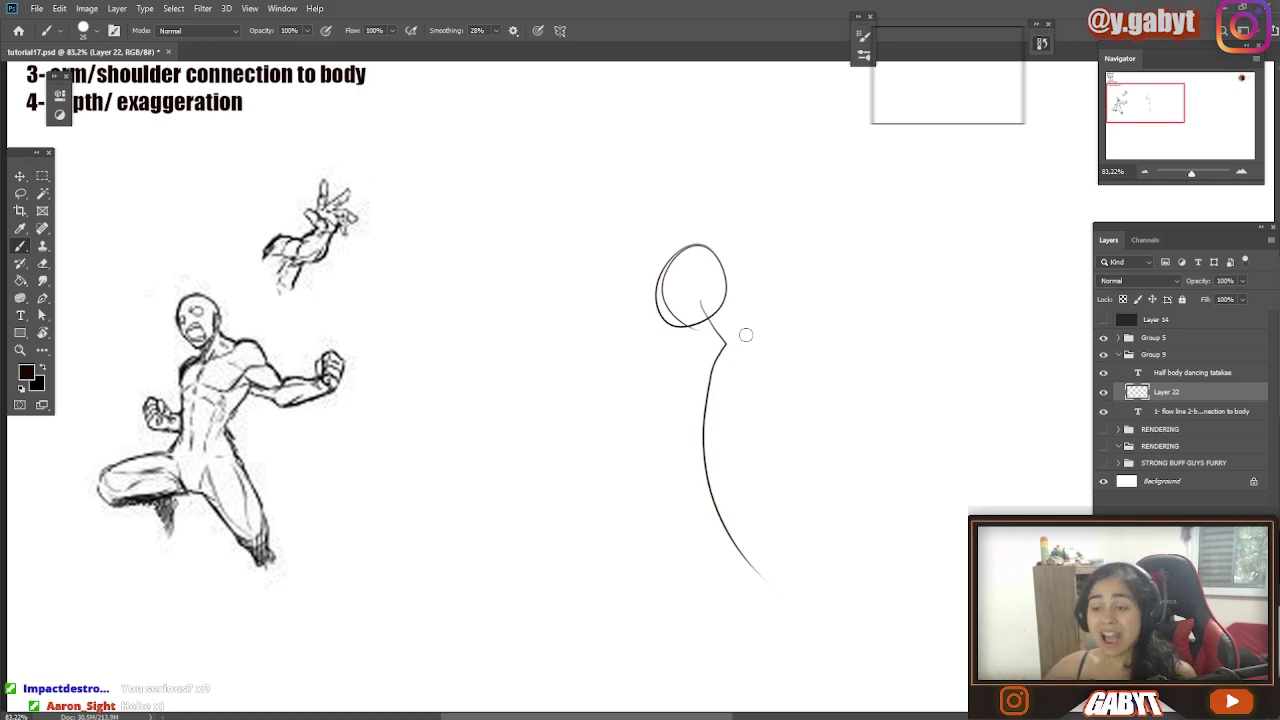
left_click_drag(270, 192, 463, 456)
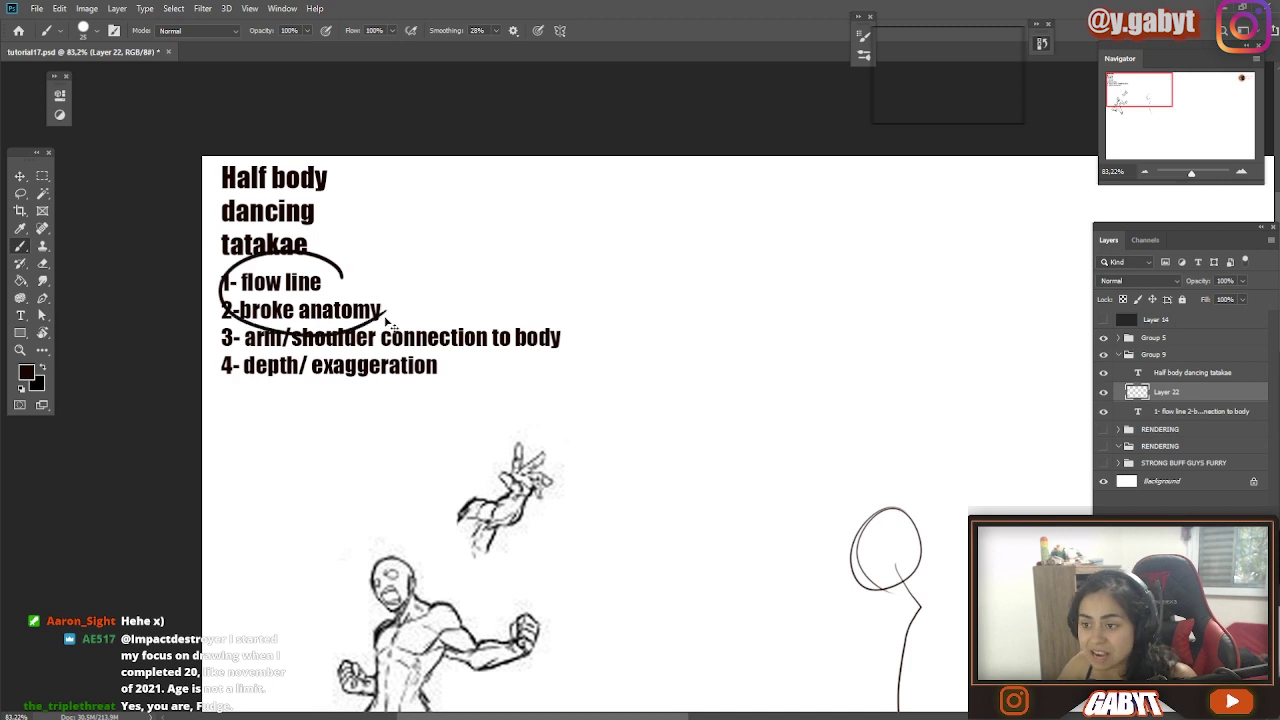
mouse_move(840, 586)
left_mouse_down()
mouse_move(566, 471)
mouse_move(417, 343)
mouse_move(452, 289)
left_mouse_up()
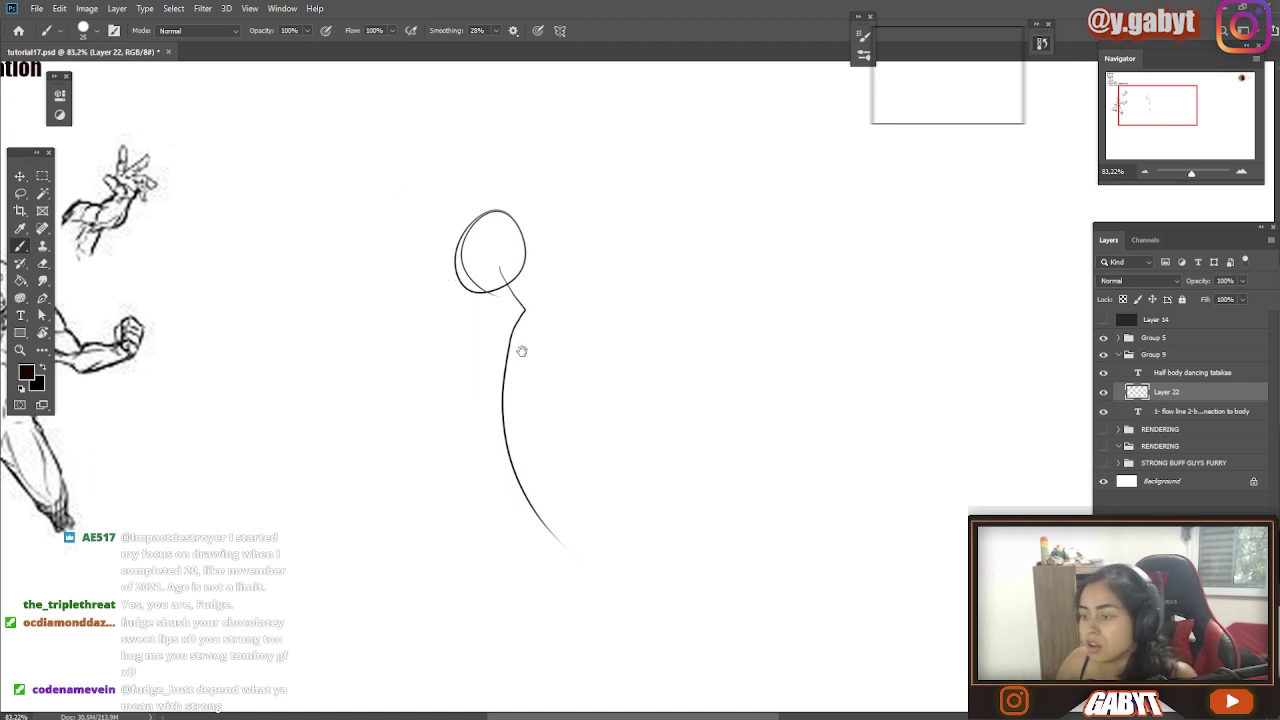
left_click_drag(521, 351, 550, 333)
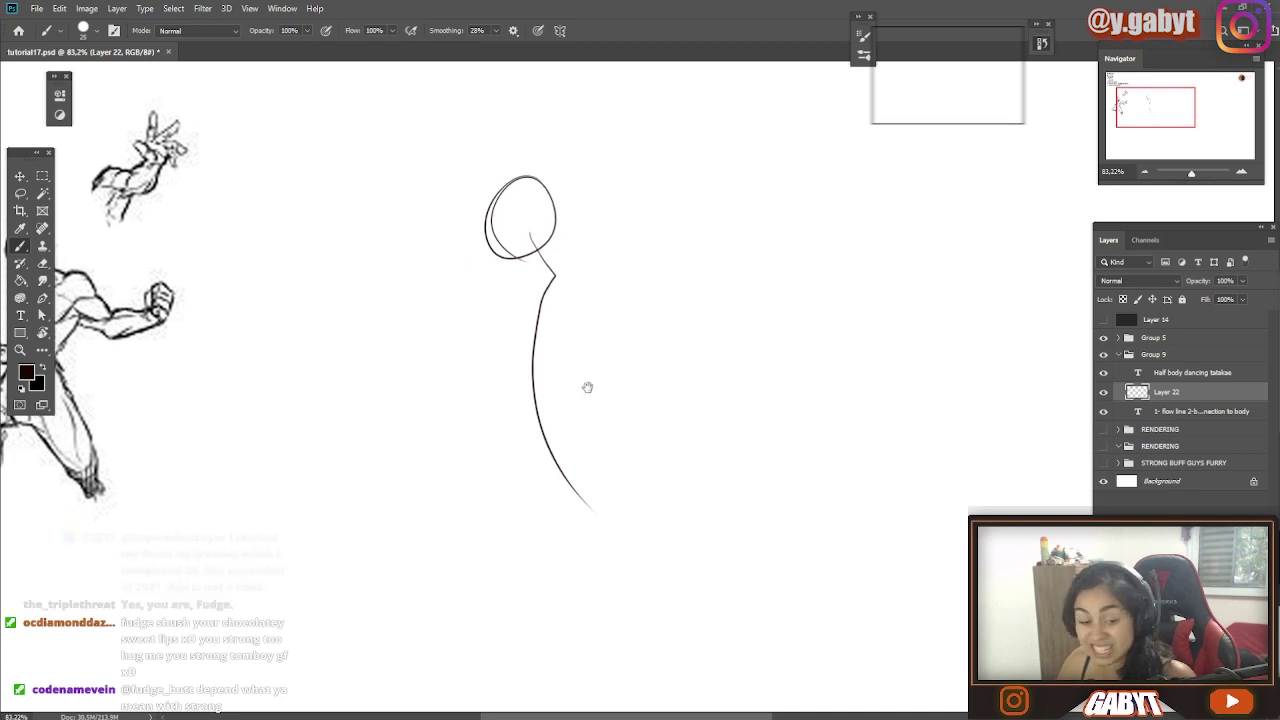
left_click_drag(586, 386, 577, 417)
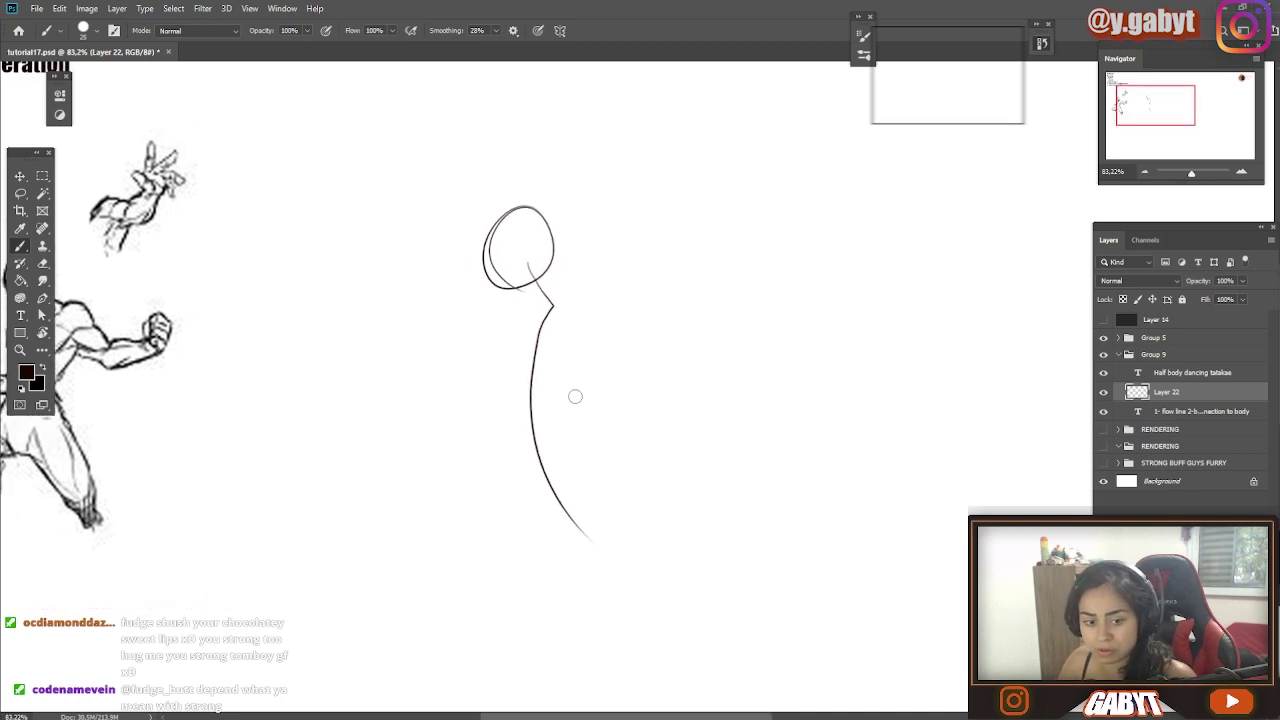
Sketch the extended leg as a long tapered shape along the lower flow line, plus the raised bent thigh opposite
left_click_drag(638, 384, 739, 413)
left_click_drag(636, 442, 762, 627)
key("ctrl+z")
scroll(756, 470, "down", 2)
left_click_drag(631, 366, 683, 451)
key("ctrl+z")
left_click_drag(609, 434, 646, 429)
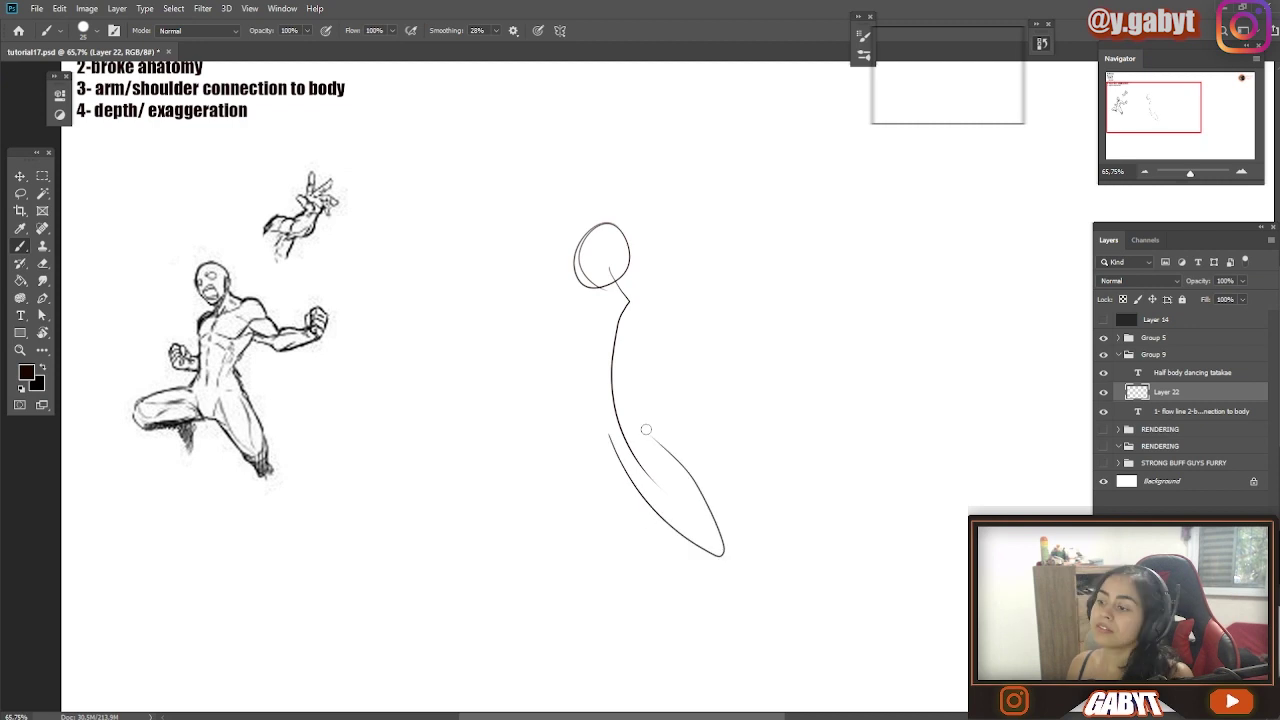
left_click_drag(574, 413, 562, 479)
left_click_drag(530, 462, 613, 451)
Erase the stray strokes on the extended leg's outer edge and sketch the foreshortened shin beneath the bent thigh
scroll(543, 443, "up", 3)
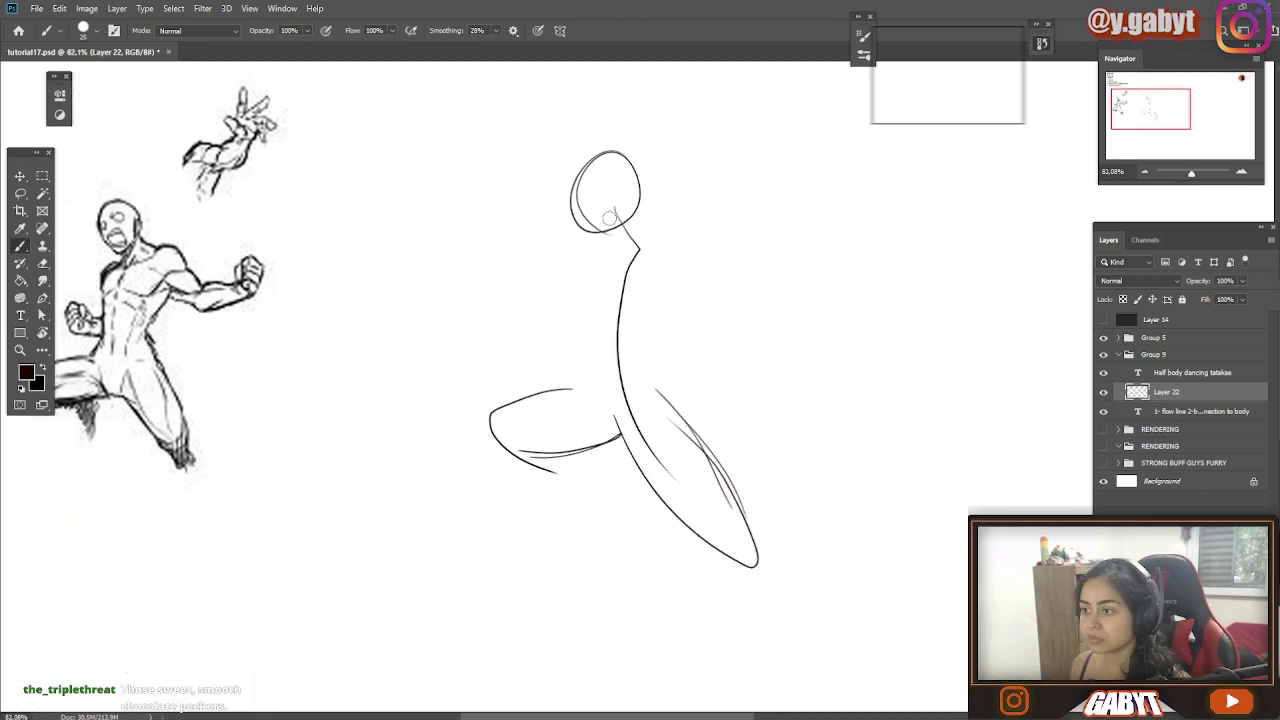
key("e")
mouse_move(675, 434)
left_mouse_down()
mouse_move(733, 452)
mouse_move(797, 546)
left_mouse_up()
key("b")
left_click_drag(601, 495, 669, 484)
left_click_drag(648, 508, 612, 577)
key("ctrl+z")
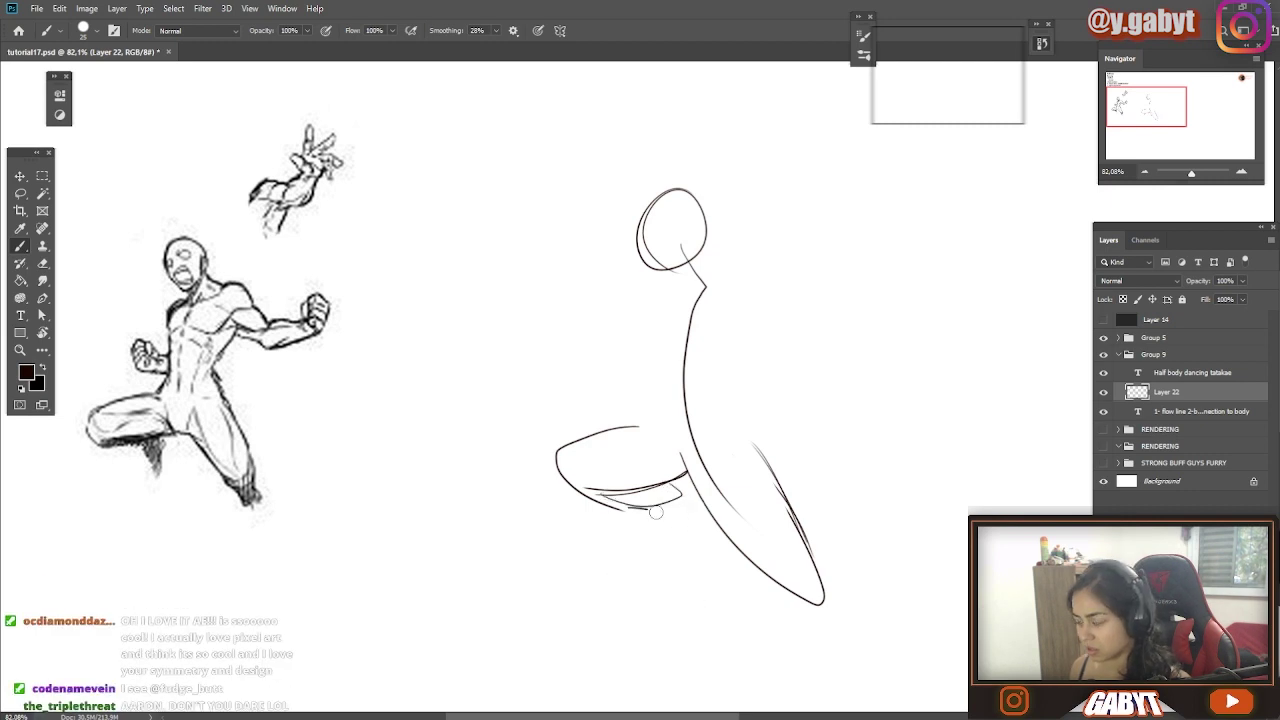
left_click_drag(668, 484, 698, 582)
key("ctrl+z")
Sketch the calf and foot at the end of the extended leg
mouse_move(790, 511)
left_mouse_down()
mouse_move(836, 592)
mouse_move(836, 650)
left_mouse_up()
mouse_move(836, 577)
left_mouse_down()
mouse_move(840, 630)
mouse_move(822, 604)
left_mouse_up()
key("e")
key("b")
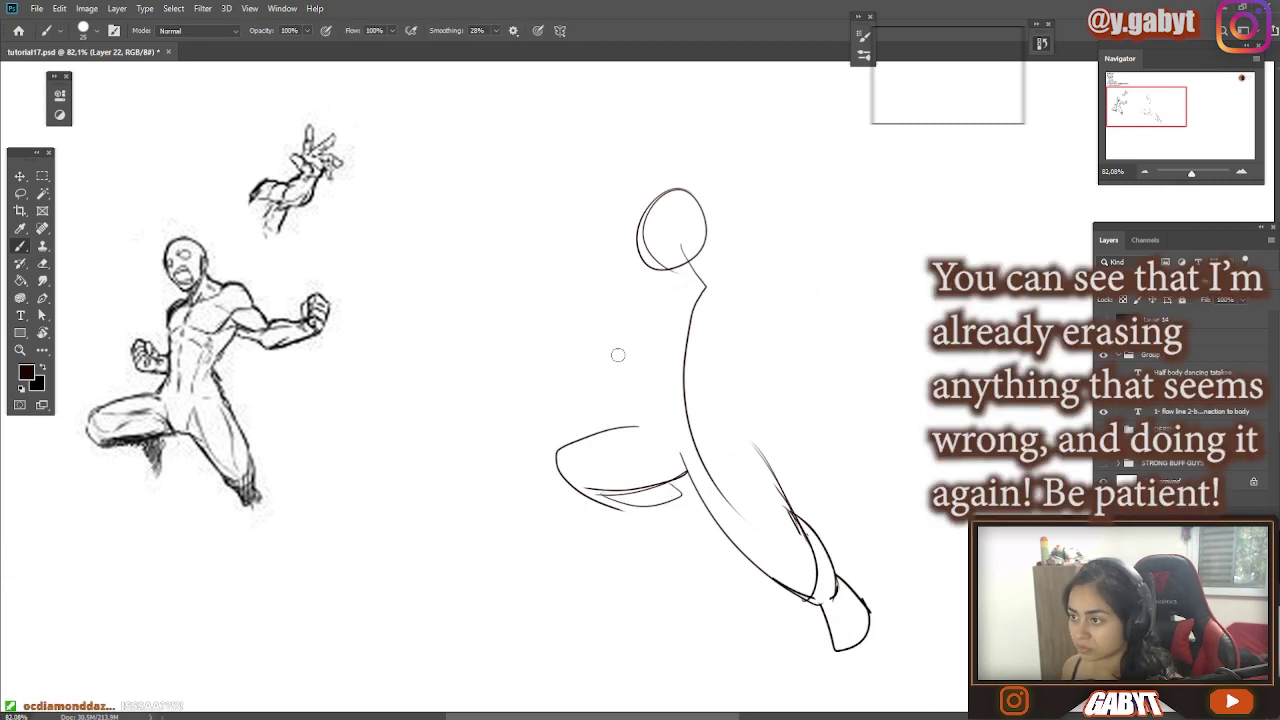
Sketch the shoulder line and both bent arms, with the forearms raised on either side of the head
left_click_drag(704, 288, 646, 303)
left_click_drag(645, 304, 560, 291)
mouse_move(706, 287)
left_mouse_down()
mouse_move(748, 281)
mouse_move(813, 318)
left_mouse_up()
mouse_move(813, 318)
left_mouse_down()
mouse_move(773, 238)
mouse_move(824, 238)
mouse_move(830, 220)
left_mouse_up()
Sketch clawed hands with zigzag finger shapes at the ends of both raised forearms
key("e")
key("b")
left_click_drag(776, 245, 832, 228)
left_click_drag(551, 302, 590, 290)
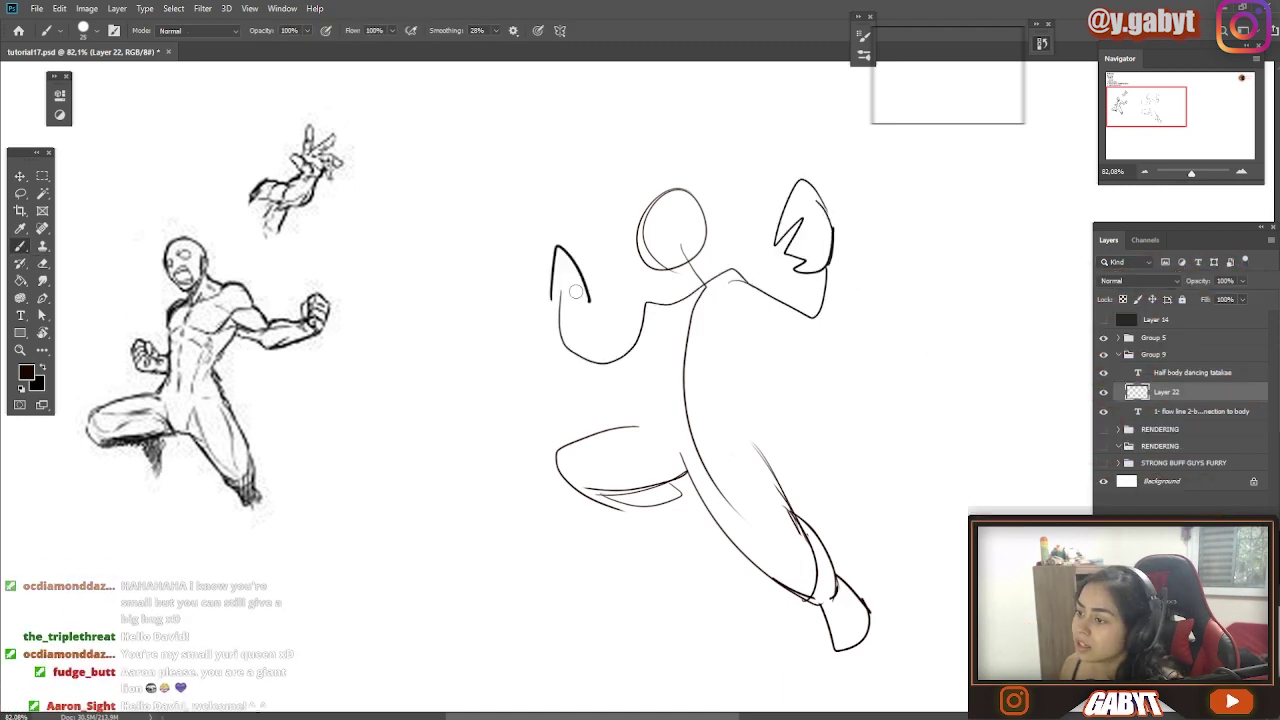
key("ctrl+z")
left_click_drag(529, 327, 569, 332)
left_click_drag(528, 326, 563, 319)
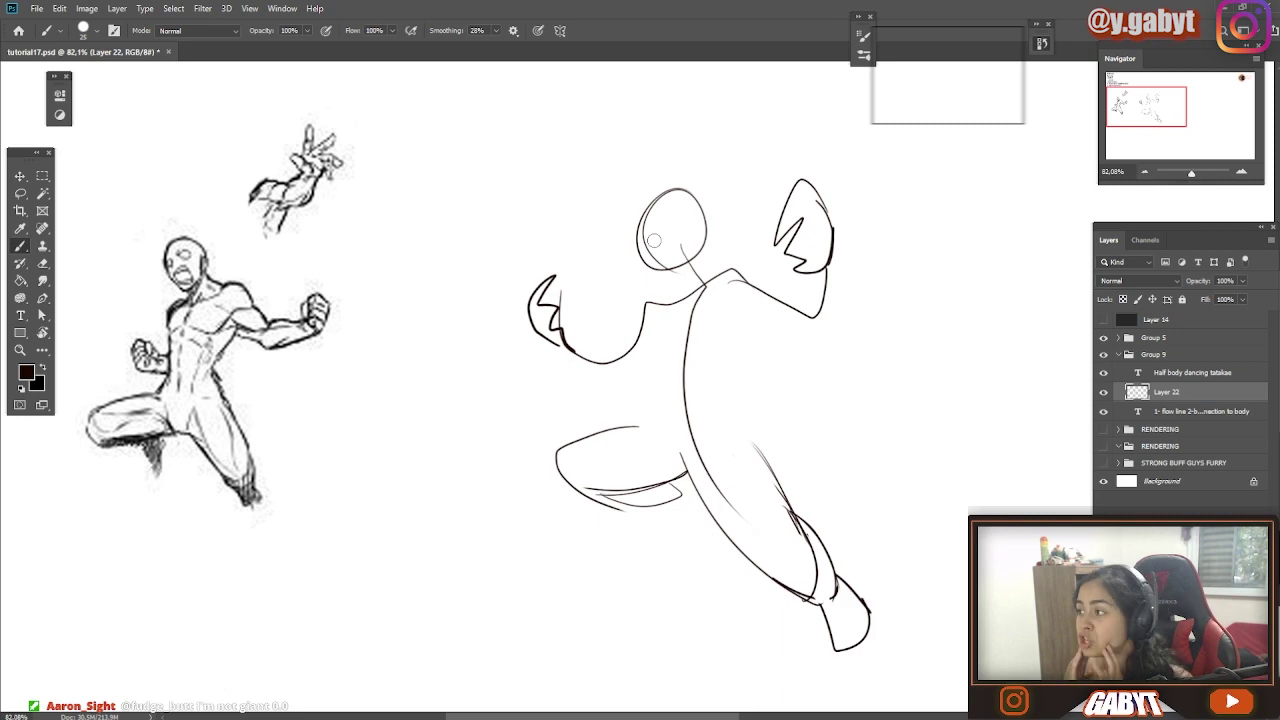
Sketch both sides of the torso, tapering from the shoulders to the waist and joining the thighs
left_click_drag(635, 377, 638, 352)
left_click_drag(756, 278, 788, 474)
key("ctrl+z")
left_click_drag(659, 278, 610, 408)
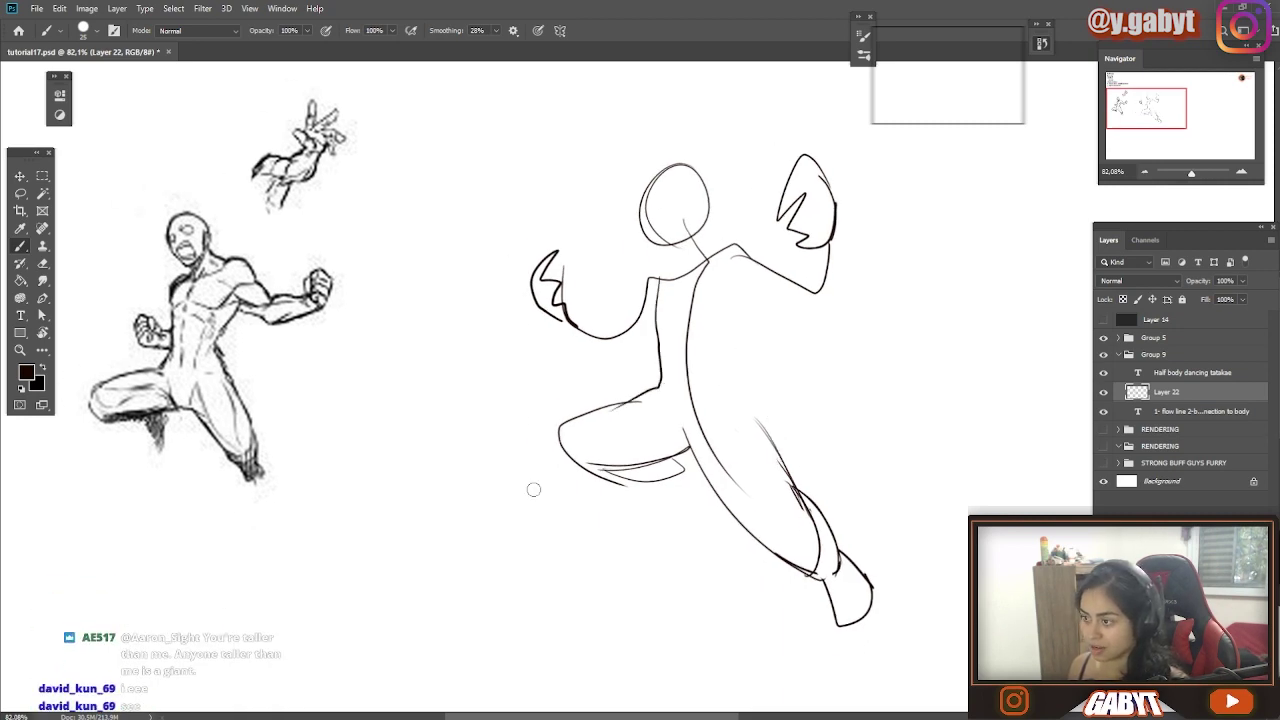
scroll(841, 576, "down", 1)
left_click_drag(835, 409, 753, 424)
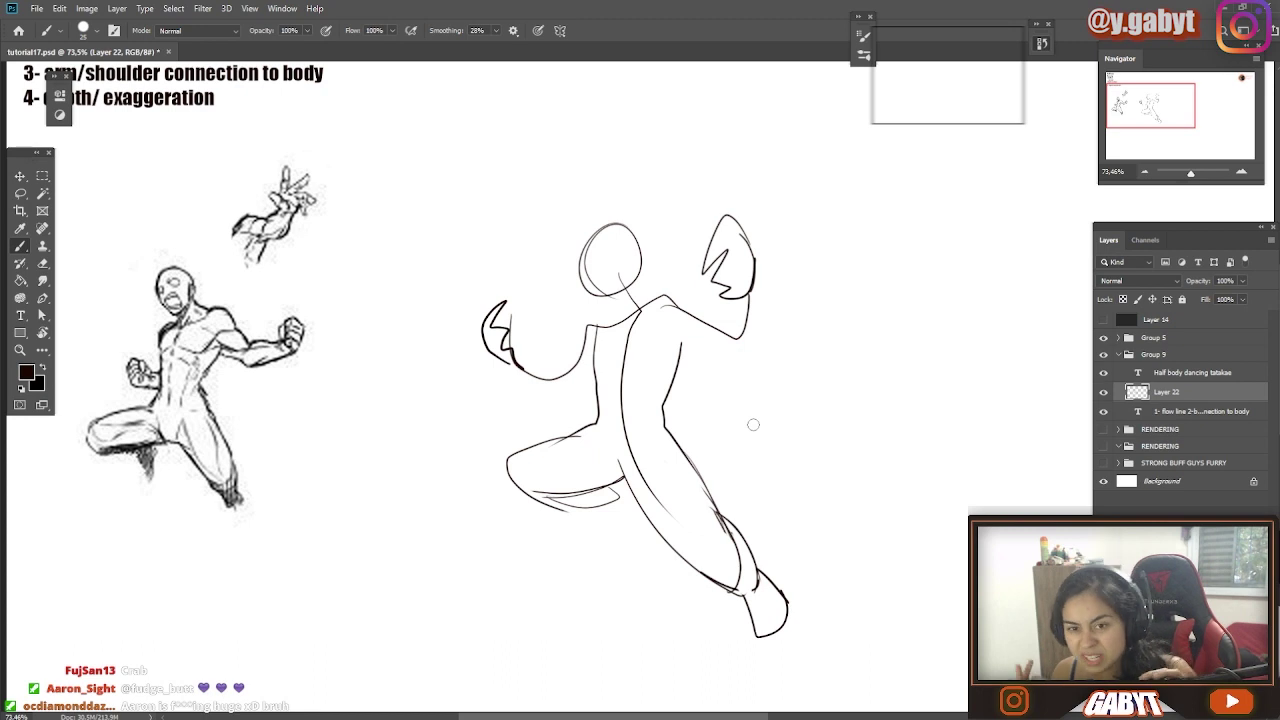
Erase the bent leg's old thigh outline and redraw it as a larger, fuller curve from hip to knee
key("l")
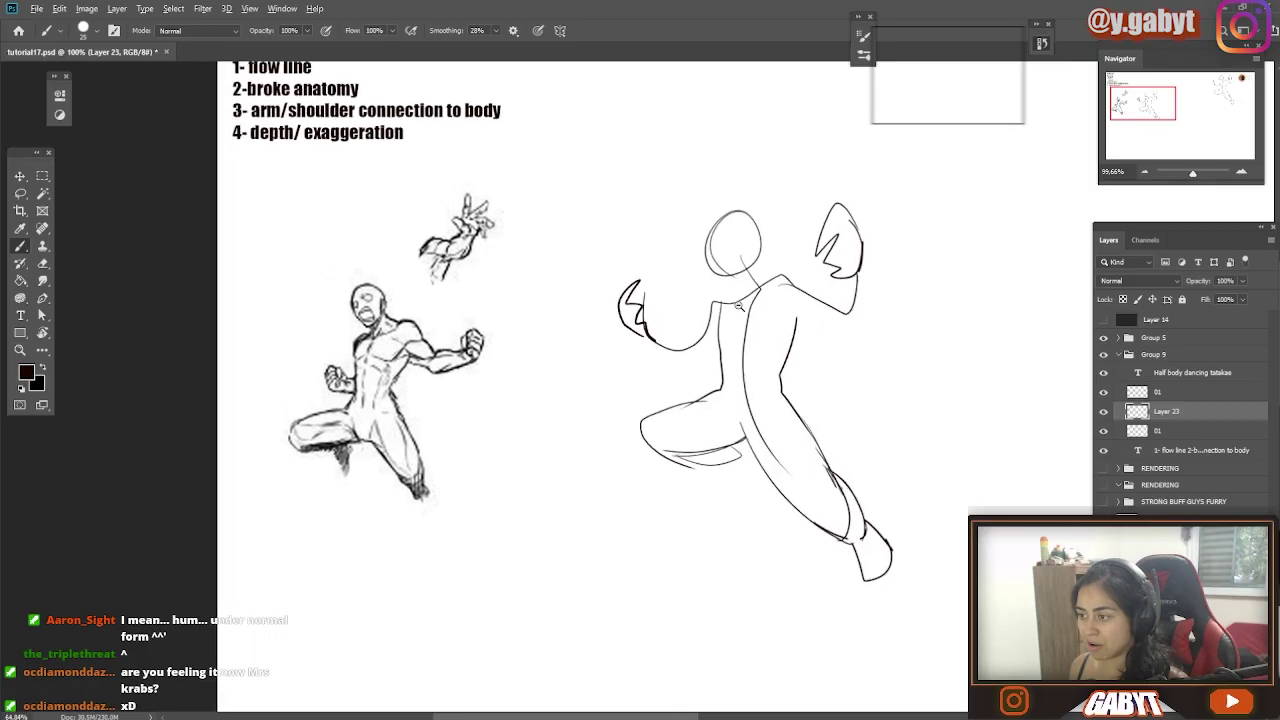
left_click_drag(760, 345, 681, 294)
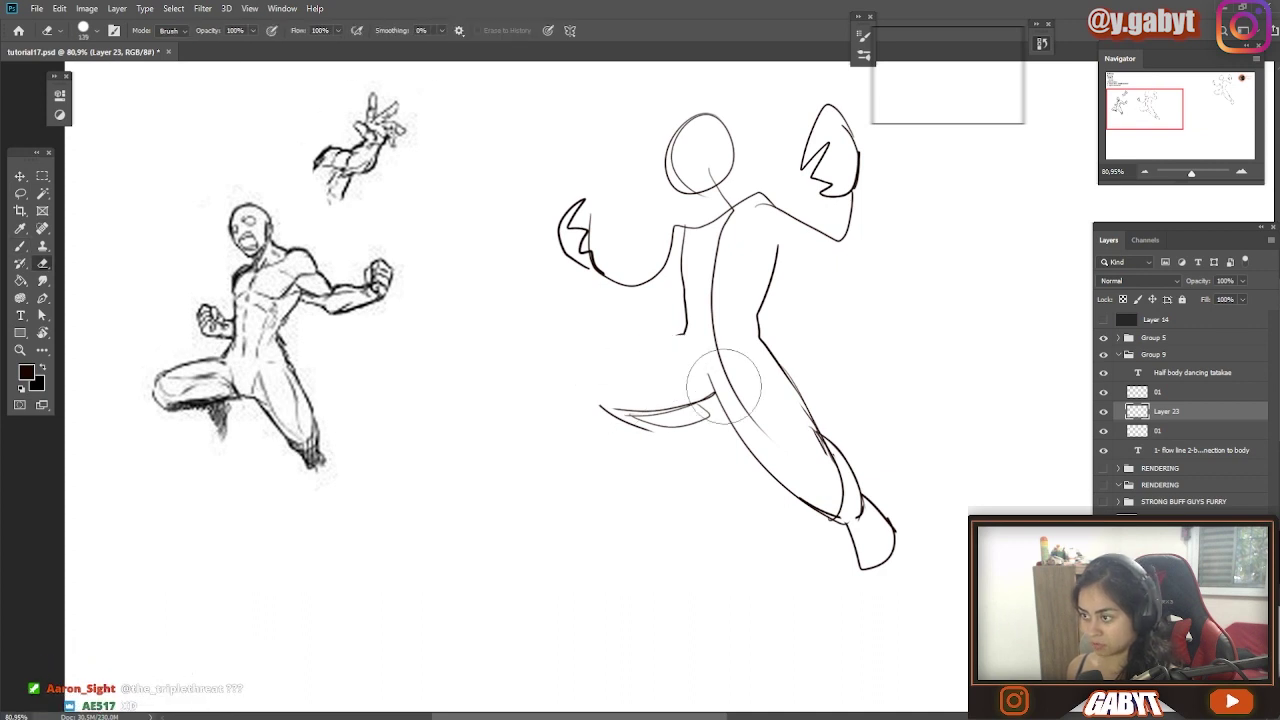
key("b")
mouse_move(708, 394)
left_mouse_down()
mouse_move(637, 351)
mouse_move(555, 382)
left_mouse_up()
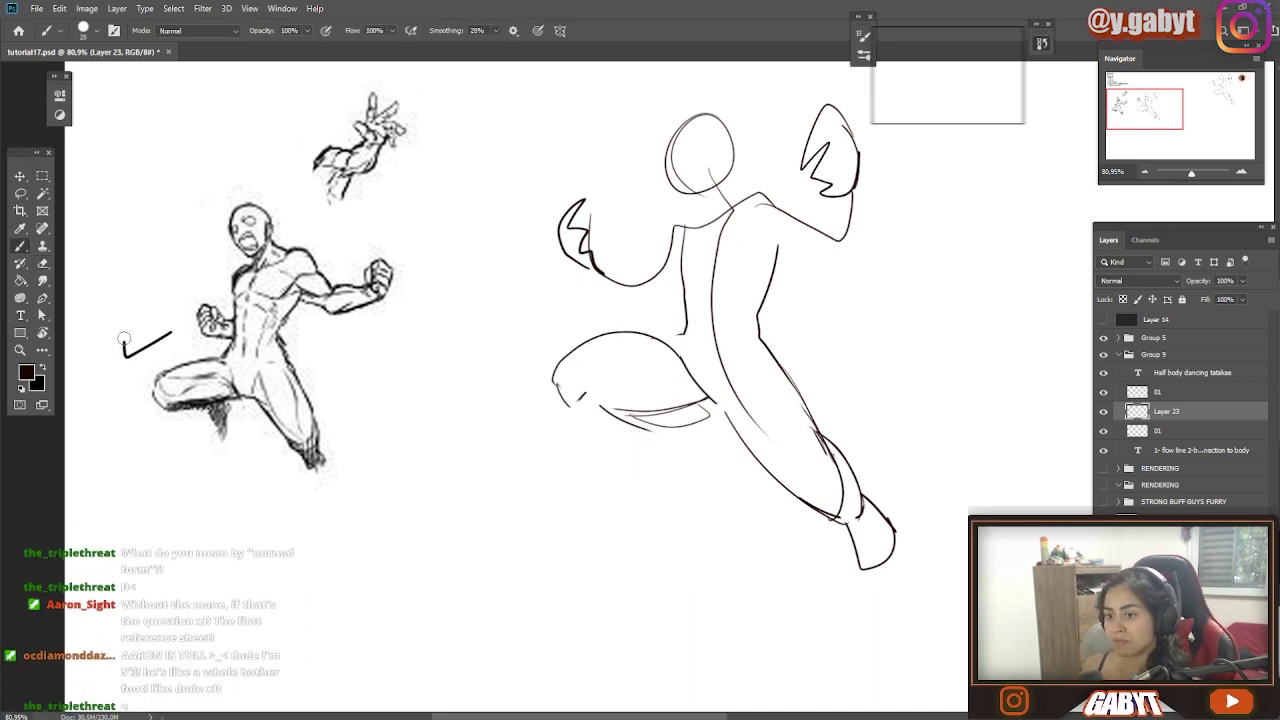
Draw a small circle with a short line below the bent leg as a quick illustration, and remove it
left_click_drag(143, 374, 155, 345)
key("ctrl+z")
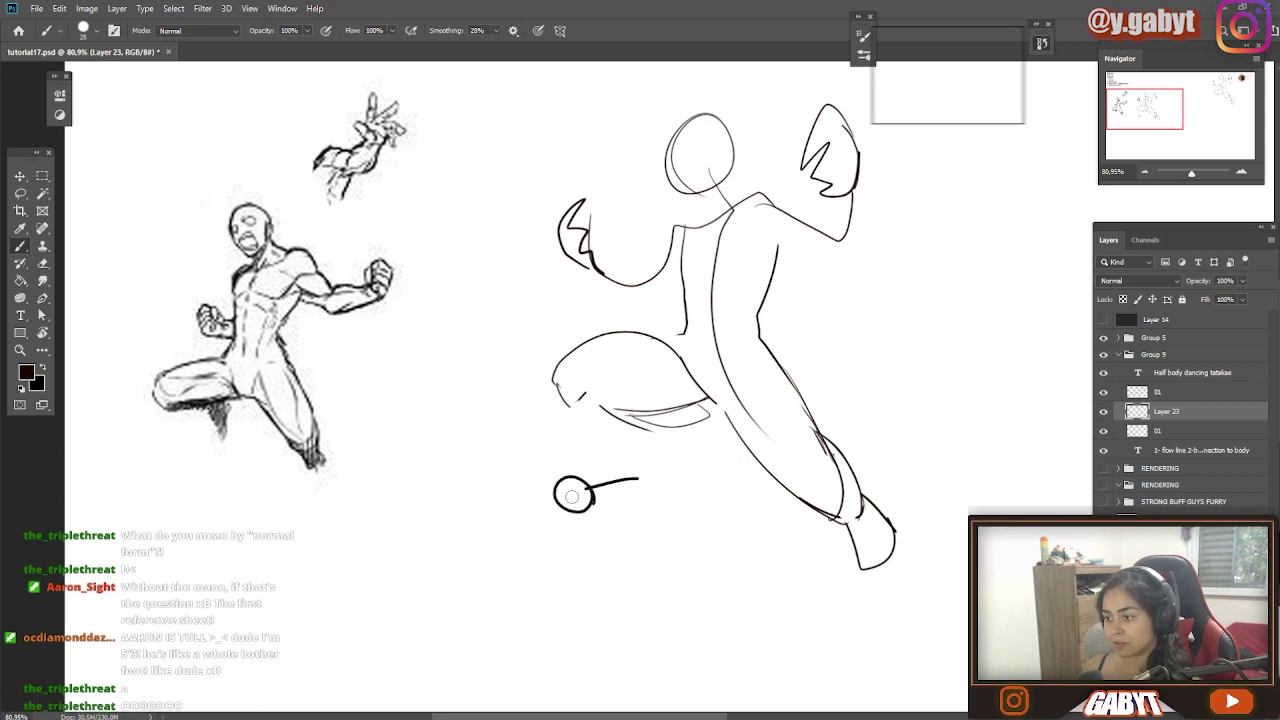
left_click_drag(575, 508, 563, 494)
key("l")
left_click_drag(670, 478, 465, 518)
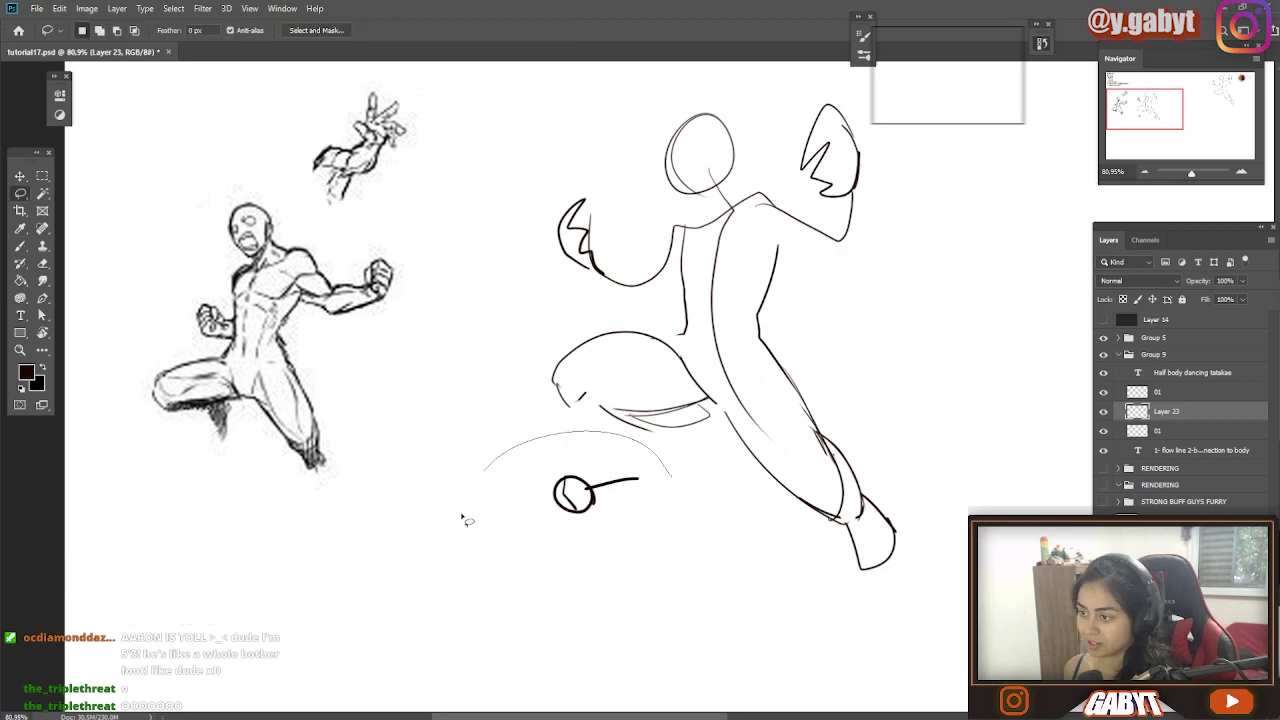
key("ctrl+d")
key("b")
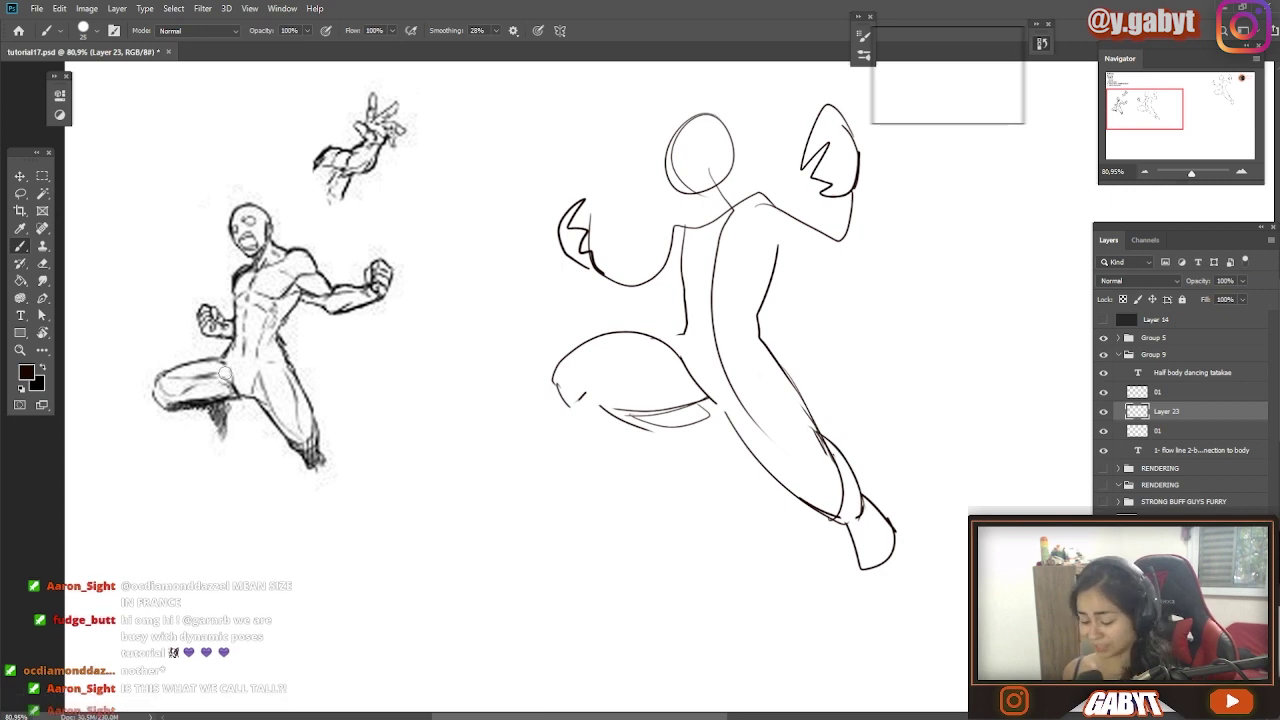
Redraw the underside of the bent thigh and add a short, blocky lower leg hanging beneath it
mouse_move(761, 440)
left_mouse_down()
mouse_move(741, 423)
mouse_move(600, 415)
left_mouse_up()
key("e")
key("b")
mouse_move(539, 372)
left_mouse_down()
mouse_move(622, 414)
mouse_move(650, 412)
mouse_move(659, 482)
left_mouse_up()
key("ctrl+z")
key("e")
key("b")
left_click_drag(676, 402, 708, 469)
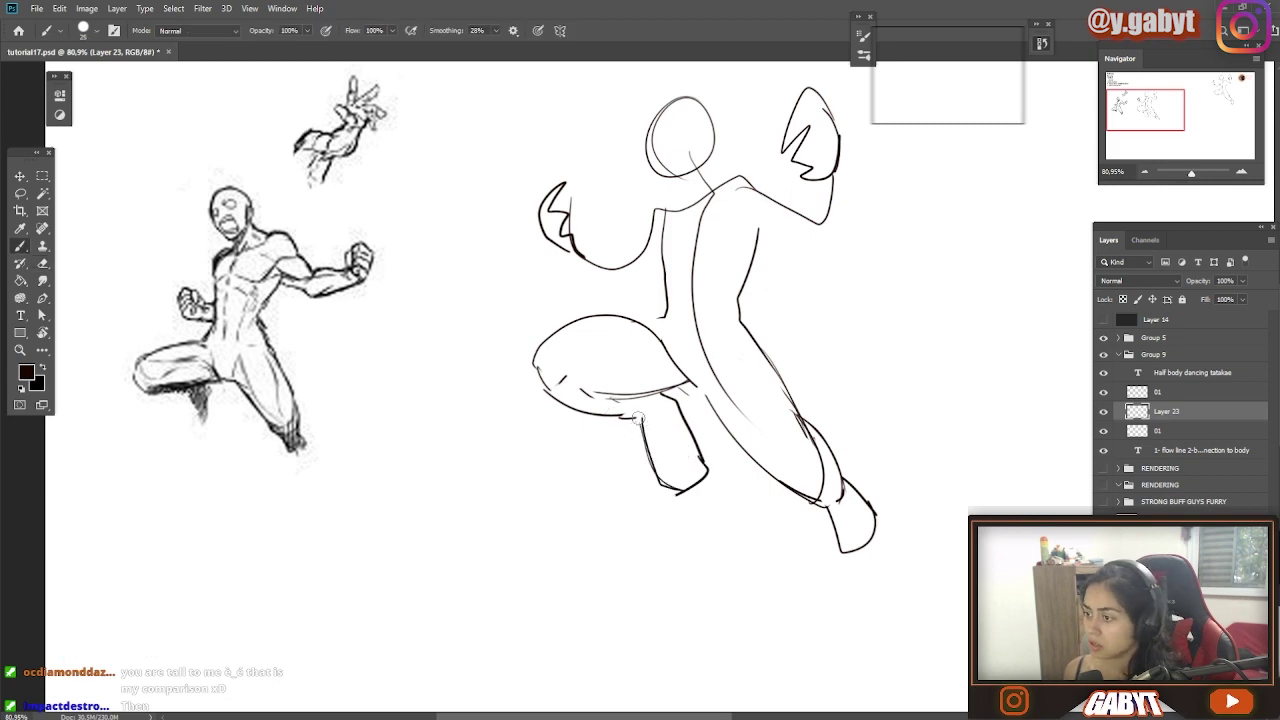
key("e")
left_click_drag(670, 395, 625, 404)
key("b")
mouse_move(695, 428)
left_mouse_down()
mouse_move(581, 443)
mouse_move(650, 478)
left_mouse_up()
Erase the straight torso lines and sketch a rounded chest, a ribcage accent and a narrowing waist
key("e")
left_click_drag(645, 245, 573, 363)
key("b")
left_click_drag(617, 305, 605, 360)
left_click_drag(626, 297, 643, 318)
key("ctrl+z")
key("e")
key("b")
mouse_move(597, 252)
left_mouse_down()
mouse_move(586, 287)
mouse_move(664, 296)
mouse_move(612, 288)
mouse_move(588, 328)
left_mouse_up()
mouse_move(683, 318)
left_mouse_down()
mouse_move(694, 272)
mouse_move(658, 330)
left_mouse_up()
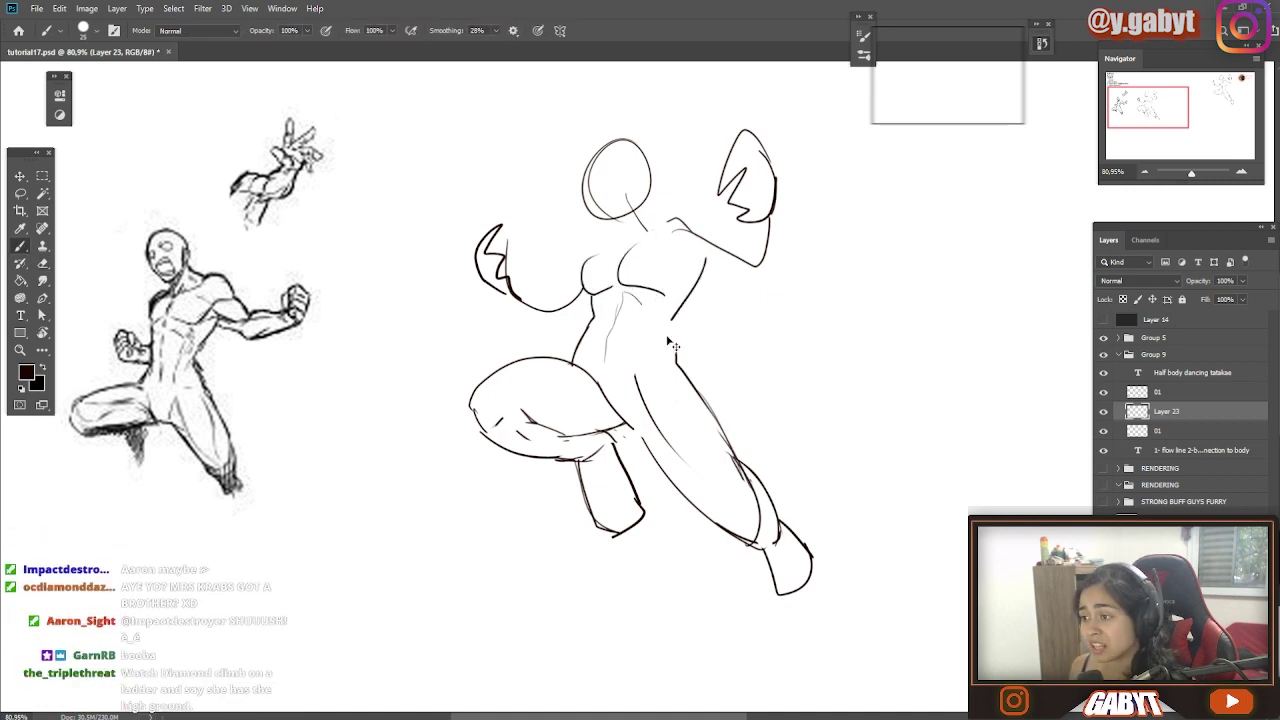
Redraw the back of the waist and the outer hip curve leading into the extended leg
key("e")
left_click_drag(632, 387, 628, 370)
key("b")
mouse_move(632, 381)
left_mouse_down()
mouse_move(655, 347)
mouse_move(691, 363)
left_mouse_up()
key("e")
left_click_drag(687, 374, 689, 381)
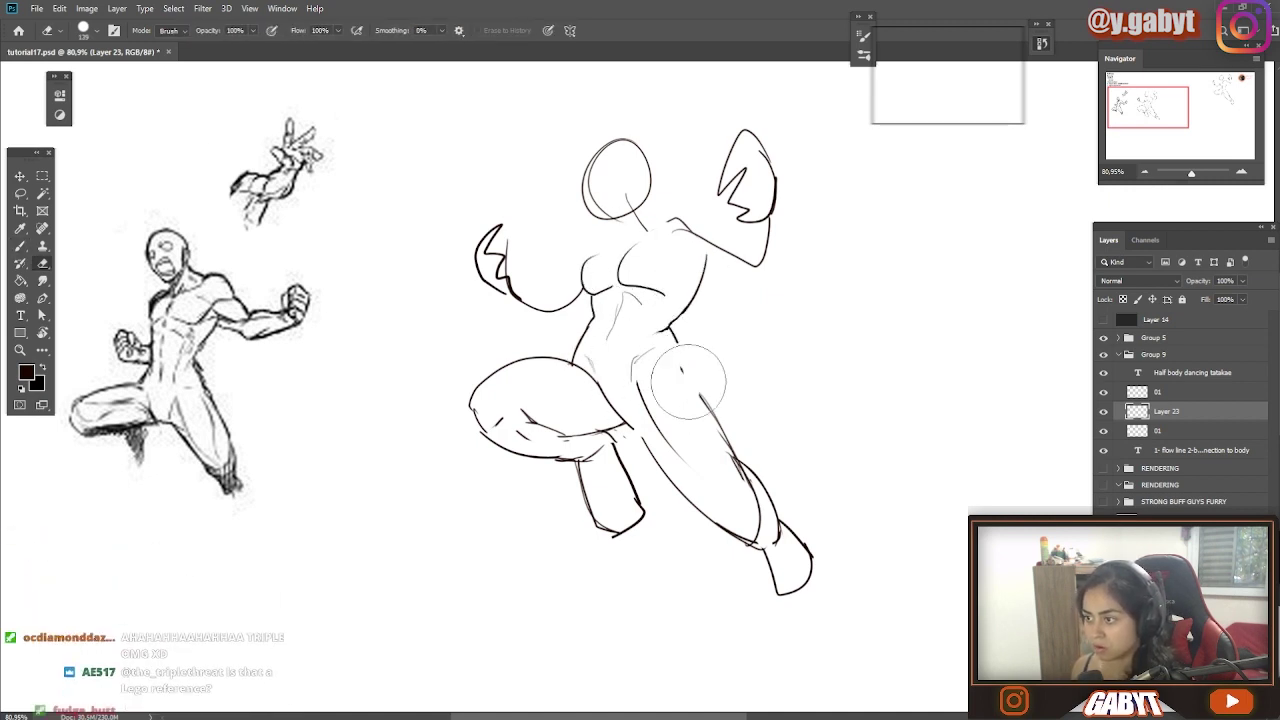
key("b")
left_click_drag(673, 333, 711, 408)
key("e")
key("b")
Erase and redraw the inner thigh contour of the extended leg from the groin downward
mouse_move(1000, 240)
left_mouse_down()
mouse_move(329, 434)
mouse_move(1000, 150)
left_mouse_up()
key("e")
left_click_drag(538, 278, 603, 374)
key("b")
left_click_drag(534, 240, 519, 269)
mouse_move(549, 255)
left_mouse_down()
mouse_move(546, 346)
mouse_move(590, 397)
left_mouse_up()
Erase the lines around the extended leg's knee and redraw the outer thigh curve with short knee marks
key("e")
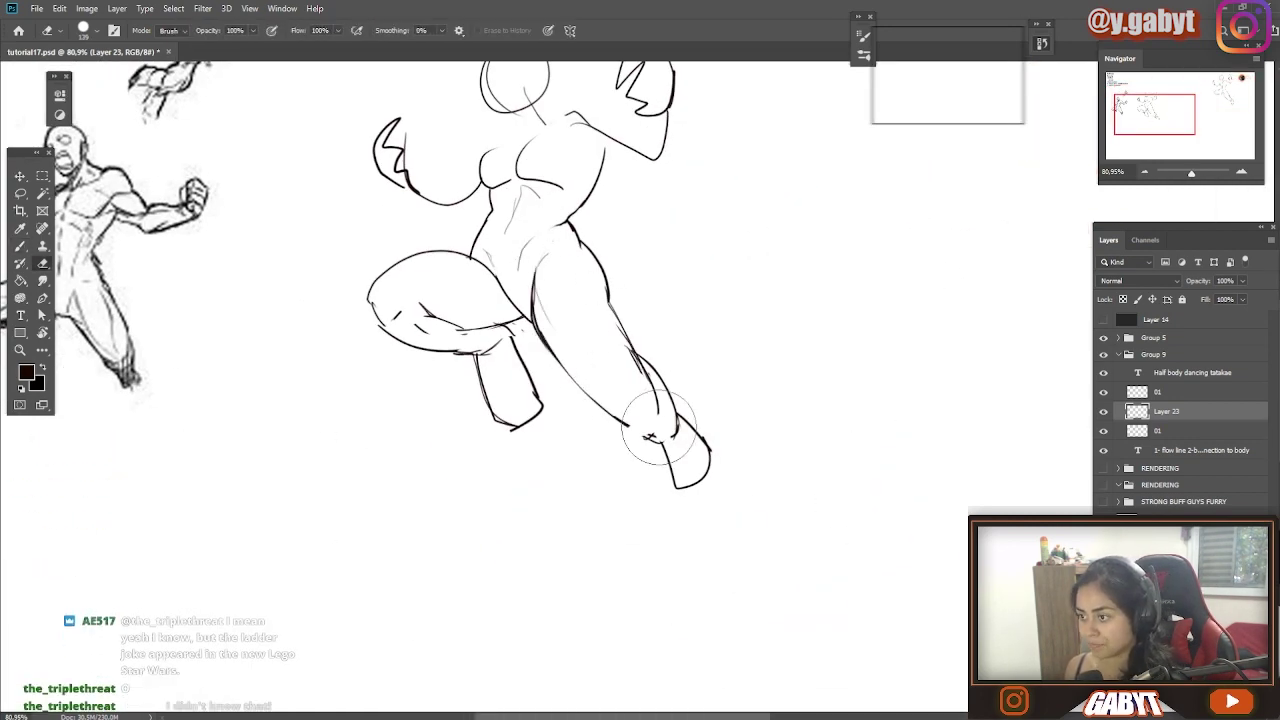
left_click_drag(655, 428, 628, 345)
key("b")
left_click_drag(606, 295, 644, 368)
left_click_drag(658, 427, 627, 467)
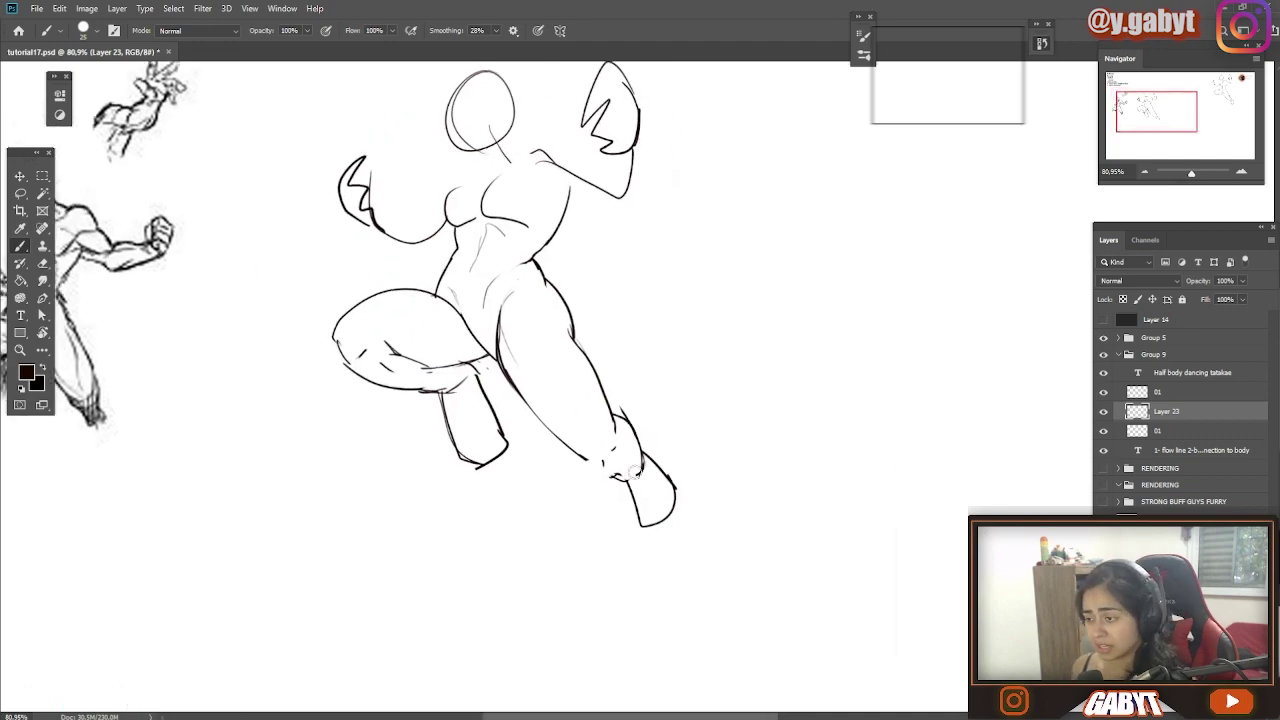
Clean up the crease between the bent leg and the groin, and strengthen the bent knee's accent lines
key("e")
left_click_drag(543, 427, 557, 457)
key("b")
scroll(406, 371, "up", 8)
left_click_drag(593, 372, 512, 352)
scroll(640, 423, "down", 5)
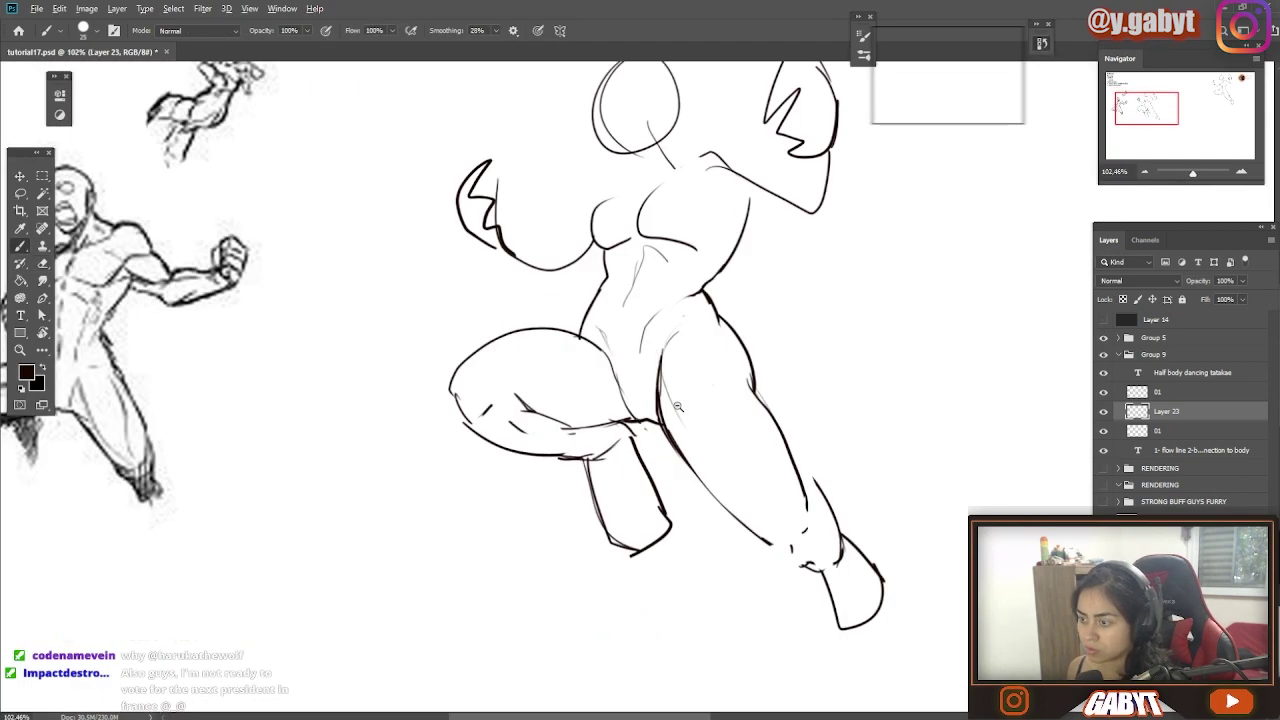
left_click_drag(678, 407, 485, 397)
left_click_drag(314, 374, 334, 394)
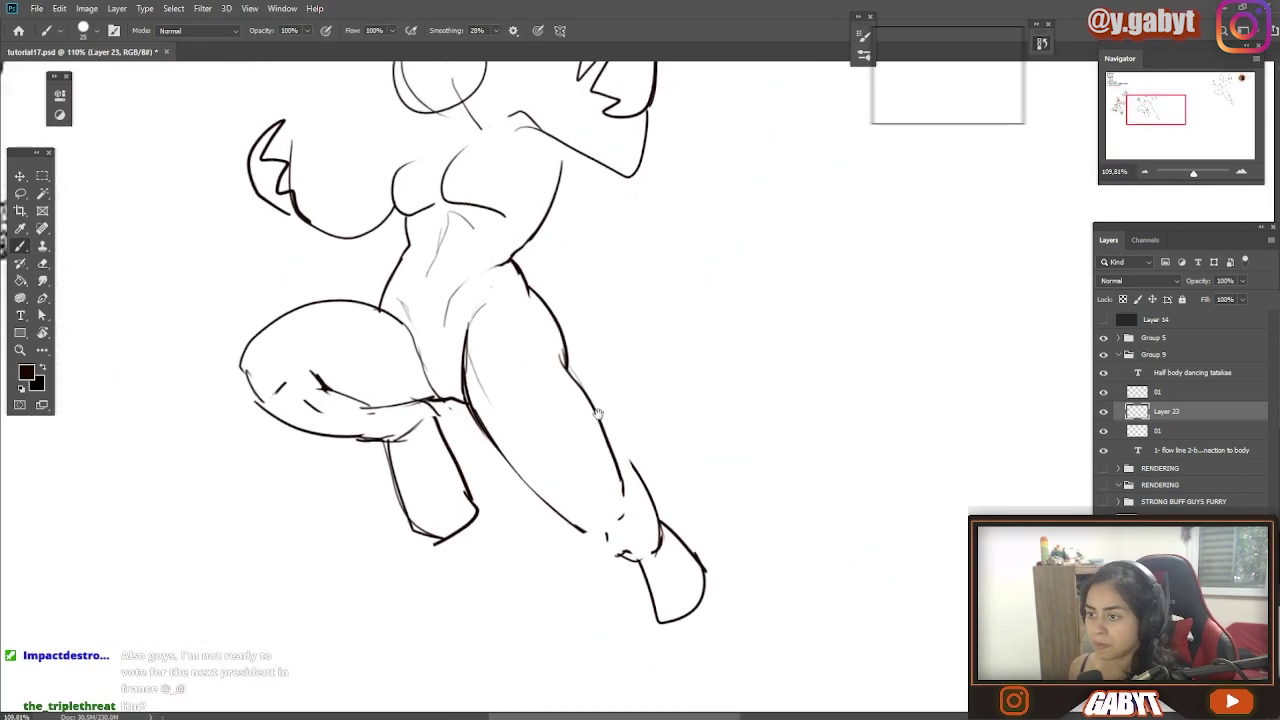
Erase the old calf of the extended leg and tidy the short kneecap marks
key("e")
left_click_drag(620, 517, 650, 545)
key("b")
left_click_drag(600, 518, 604, 530)
left_click_drag(450, 430, 700, 420)
left_click_drag(640, 420, 610, 420)
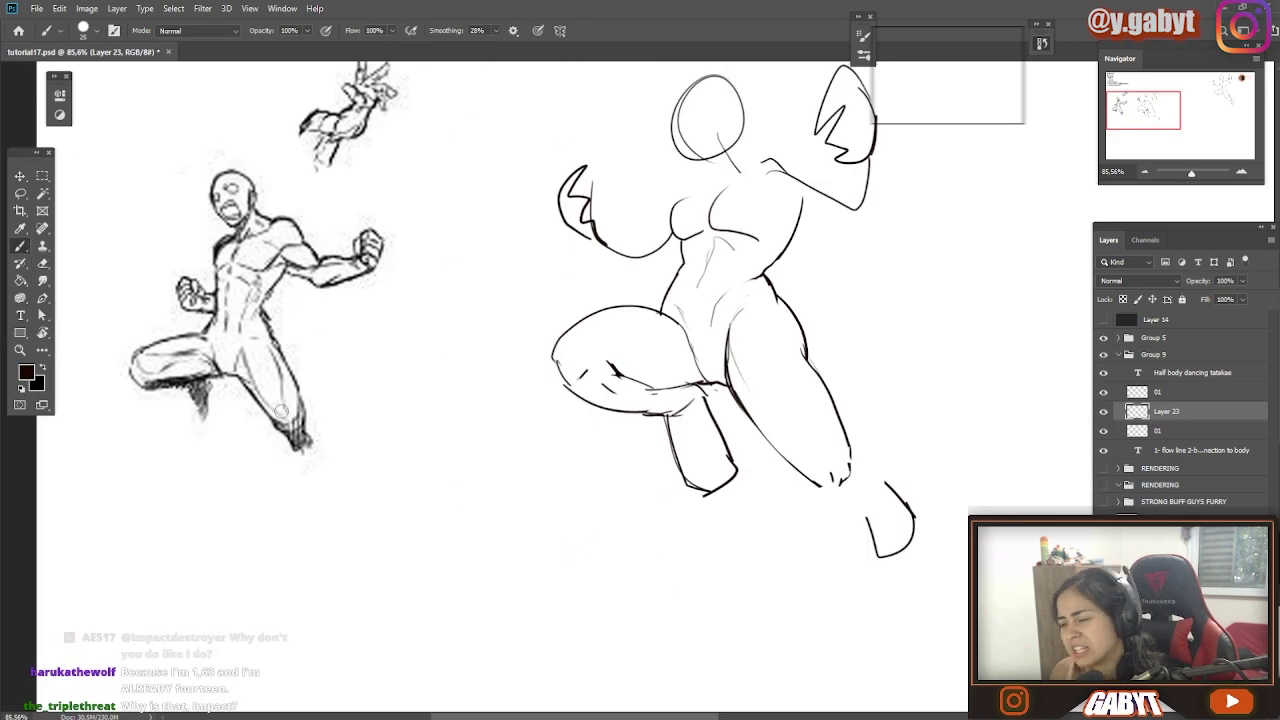
mouse_move(798, 424)
left_mouse_down()
mouse_move(704, 418)
mouse_move(727, 456)
mouse_move(628, 440)
mouse_move(661, 438)
left_mouse_up()
left_click_drag(734, 417, 775, 424)
Erase the old foot and sketch a rounded, foreshortened calf behind the extended leg's knee
key("e")
left_click_drag(757, 500, 728, 457)
scroll(724, 445, "down", 3)
key("b")
mouse_move(693, 393)
left_mouse_down()
mouse_move(750, 460)
mouse_move(668, 472)
left_mouse_up()
key("ctrl+z")
mouse_move(788, 460)
left_mouse_down()
mouse_move(729, 494)
mouse_move(800, 460)
left_mouse_up()
key("e")
left_click_drag(630, 434, 688, 457)
key("b")
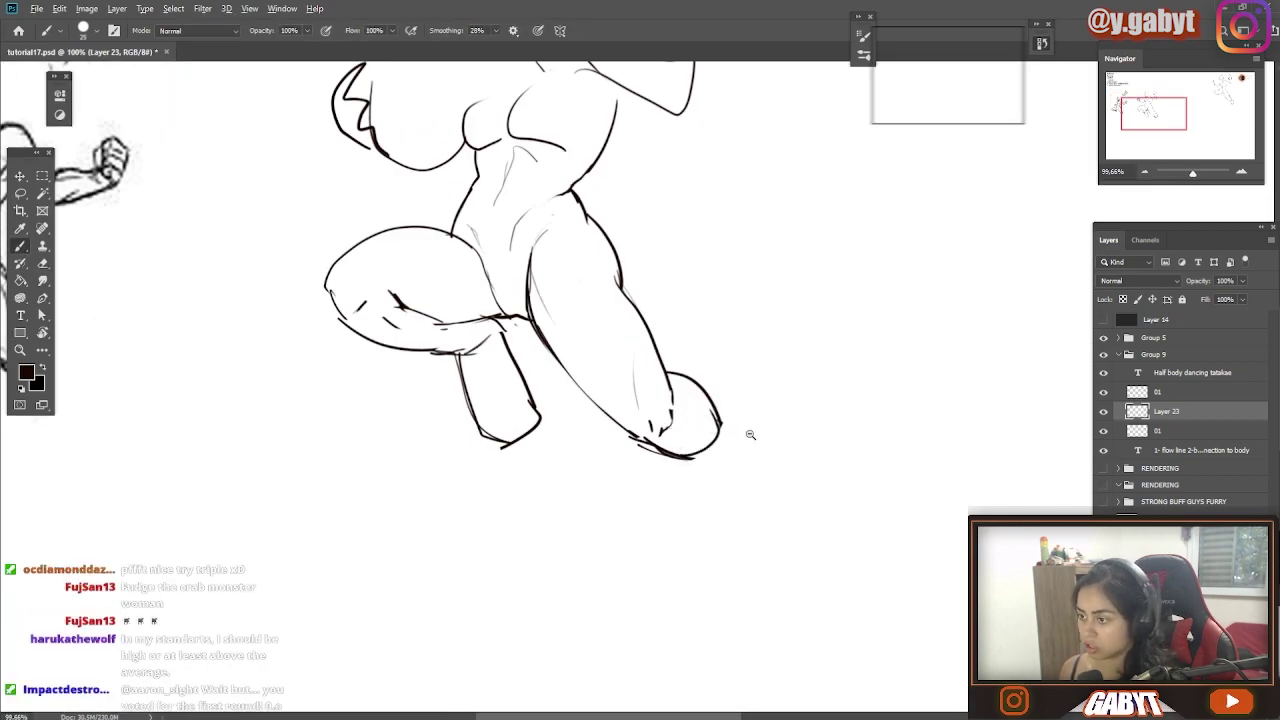
Sketch a long, rounded lower leg extending diagonally from the foreshortened calf
scroll(750, 434, "down", 3)
scroll(740, 420, "up", 2)
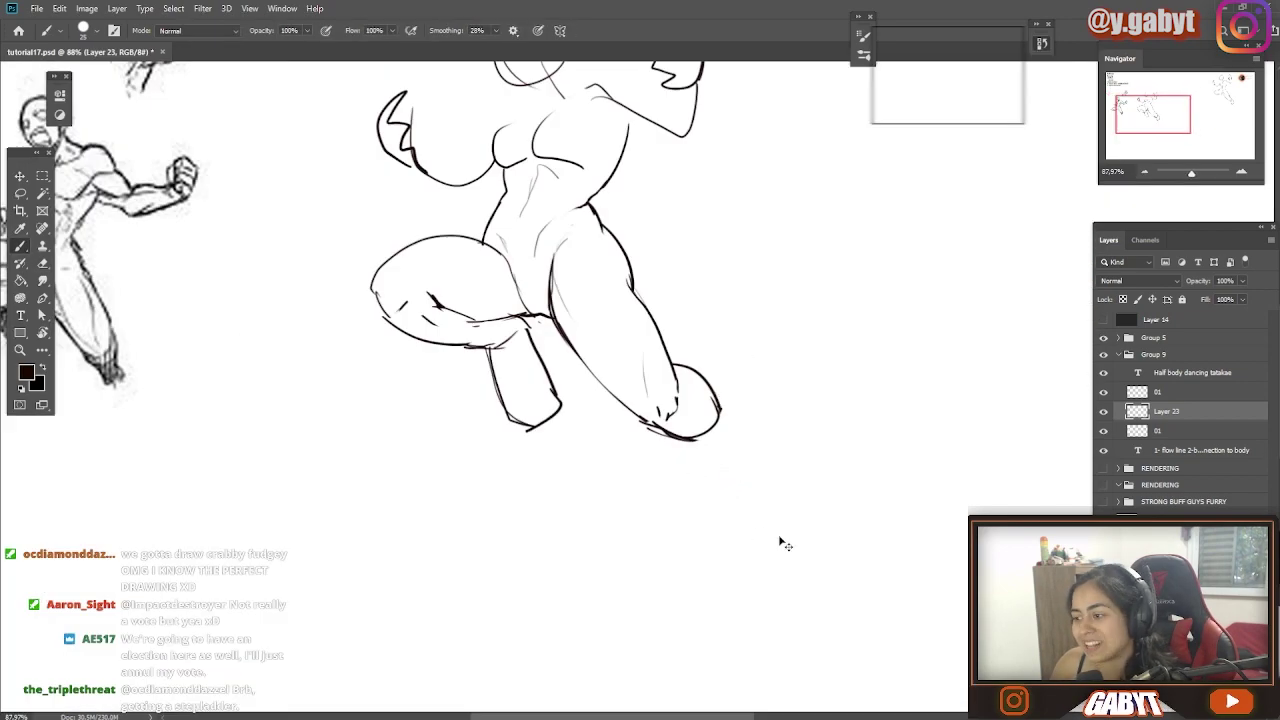
left_click_drag(783, 543, 680, 585)
mouse_move(602, 423)
left_mouse_down()
mouse_move(651, 486)
mouse_move(580, 484)
left_mouse_up()
scroll(592, 480, "down", 5)
scroll(592, 480, "up", 6)
scroll(546, 409, "down", 3)
Lasso the new lower leg and transform it to a steeper downward angle below the knee
key("l")
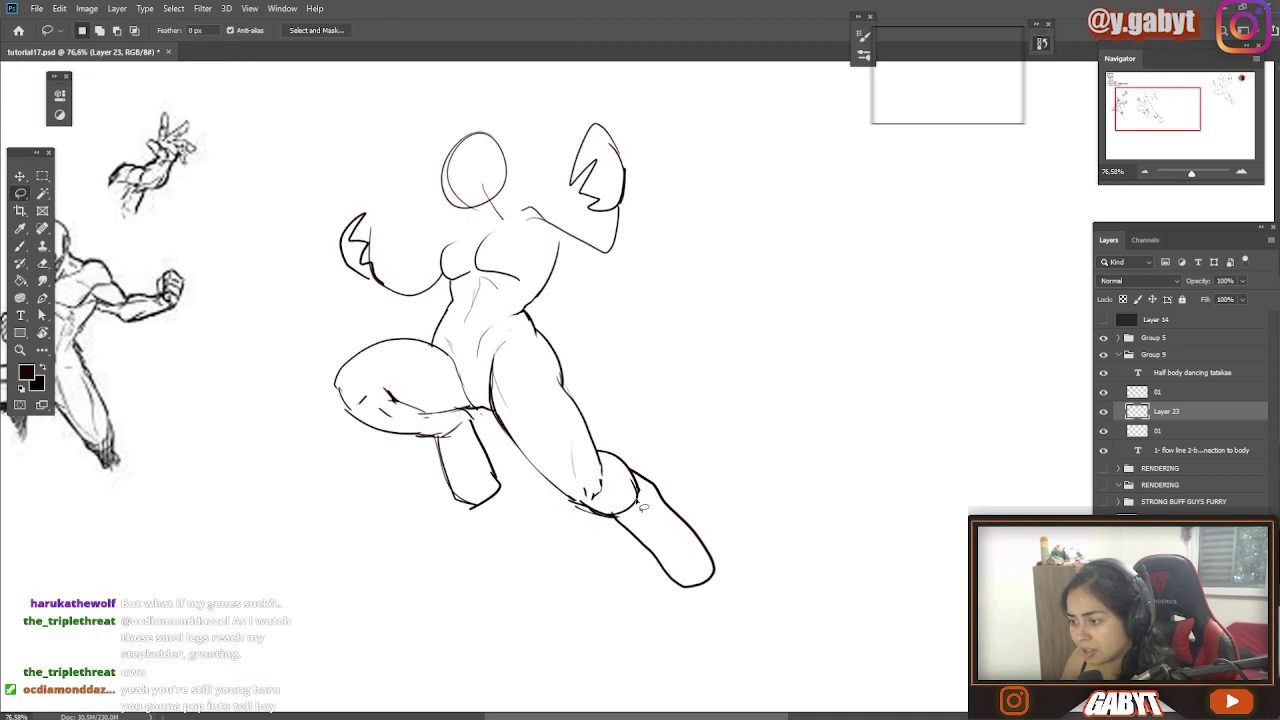
left_click_drag(640, 488, 680, 470)
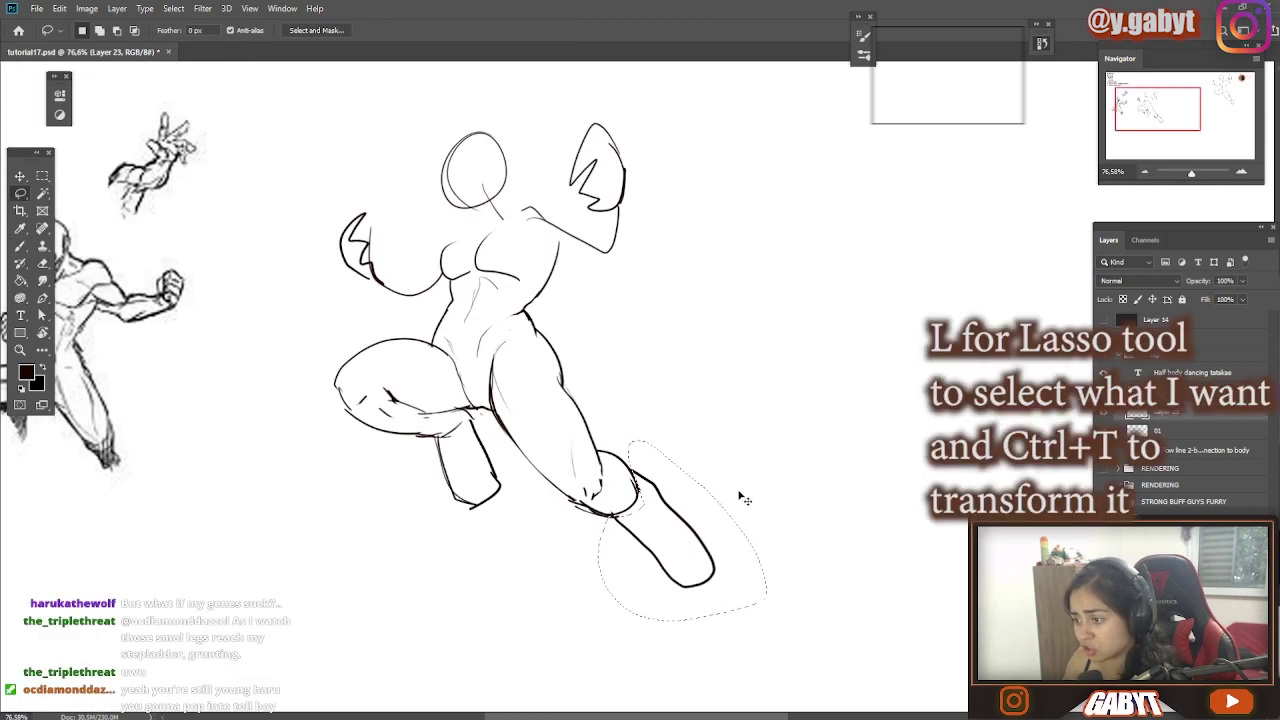
key("ctrl+t")
mouse_move(749, 430)
left_mouse_down()
mouse_move(749, 400)
mouse_move(748, 480)
mouse_move(711, 518)
left_mouse_up()
key("Return")
key("ctrl+d")
Clean up the repositioned lower leg and redraw its inner contour where it joins the calf
scroll(640, 530, "up", 3)
key("e")
key("b")
mouse_move(380, 432)
left_mouse_down()
mouse_move(412, 476)
mouse_move(397, 482)
mouse_move(424, 538)
left_mouse_up()
key("e")
key("b")
key("e")
key("b")
scroll(504, 452, "down", 2)
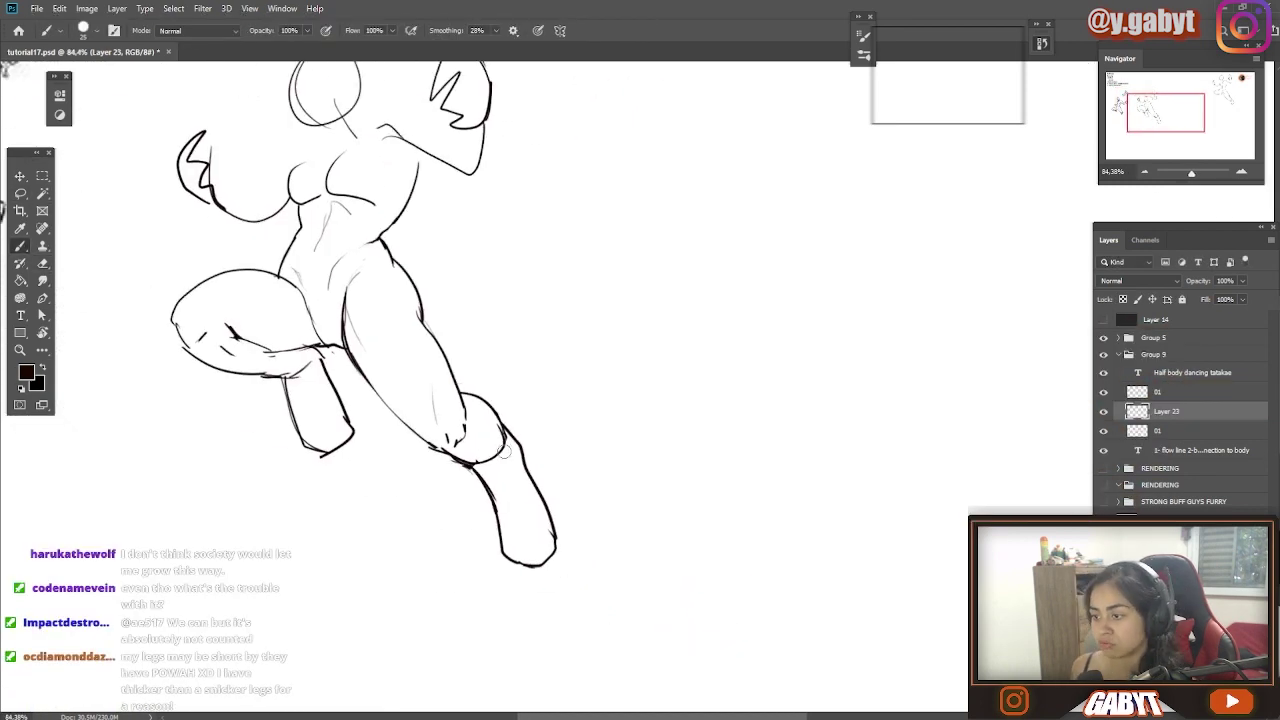
Extend the outer curve of the near side of the chest up toward the armpit
scroll(504, 452, "down", 3)
scroll(594, 382, "up", 3)
scroll(594, 382, "down", 2)
scroll(640, 250, "up", 3)
left_click_drag(626, 318, 614, 360)
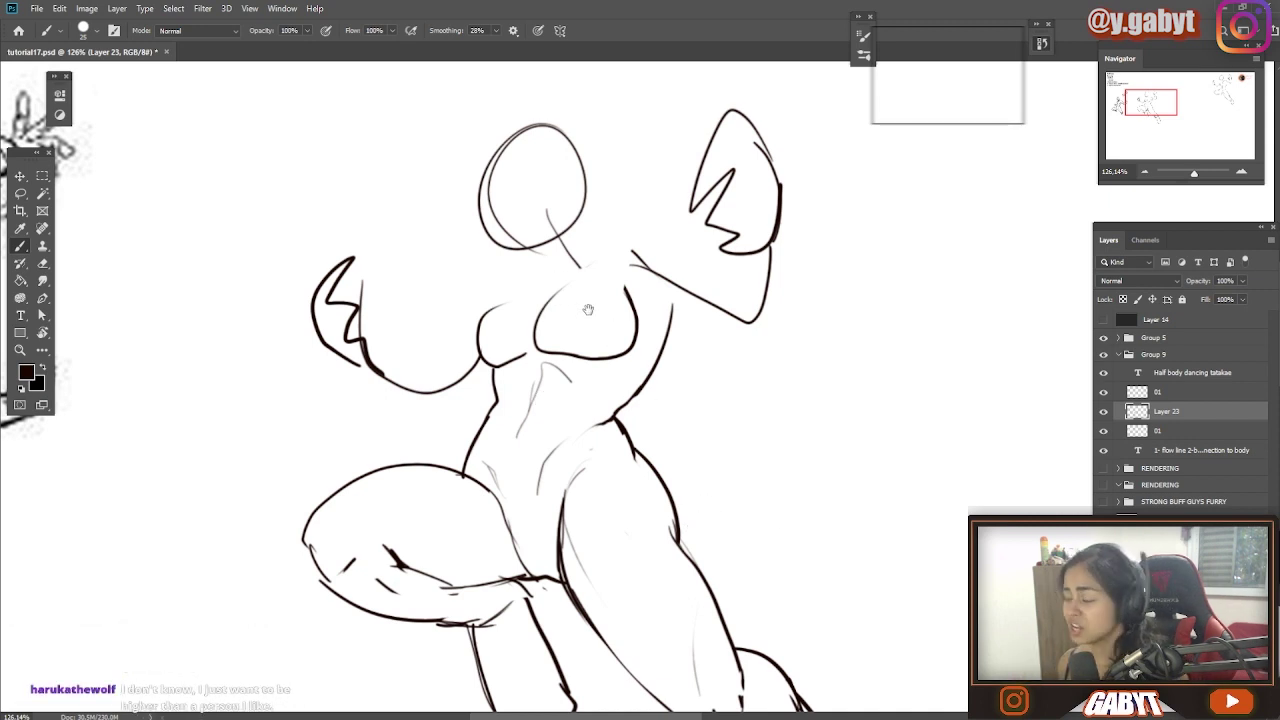
left_click_drag(577, 314, 604, 332)
Illustrate the chest, collarbone, shoulder and side back muscles with thick overlaid shapes, and undo them all
mouse_move(653, 268)
left_mouse_down()
mouse_move(628, 350)
mouse_move(528, 370)
left_mouse_up()
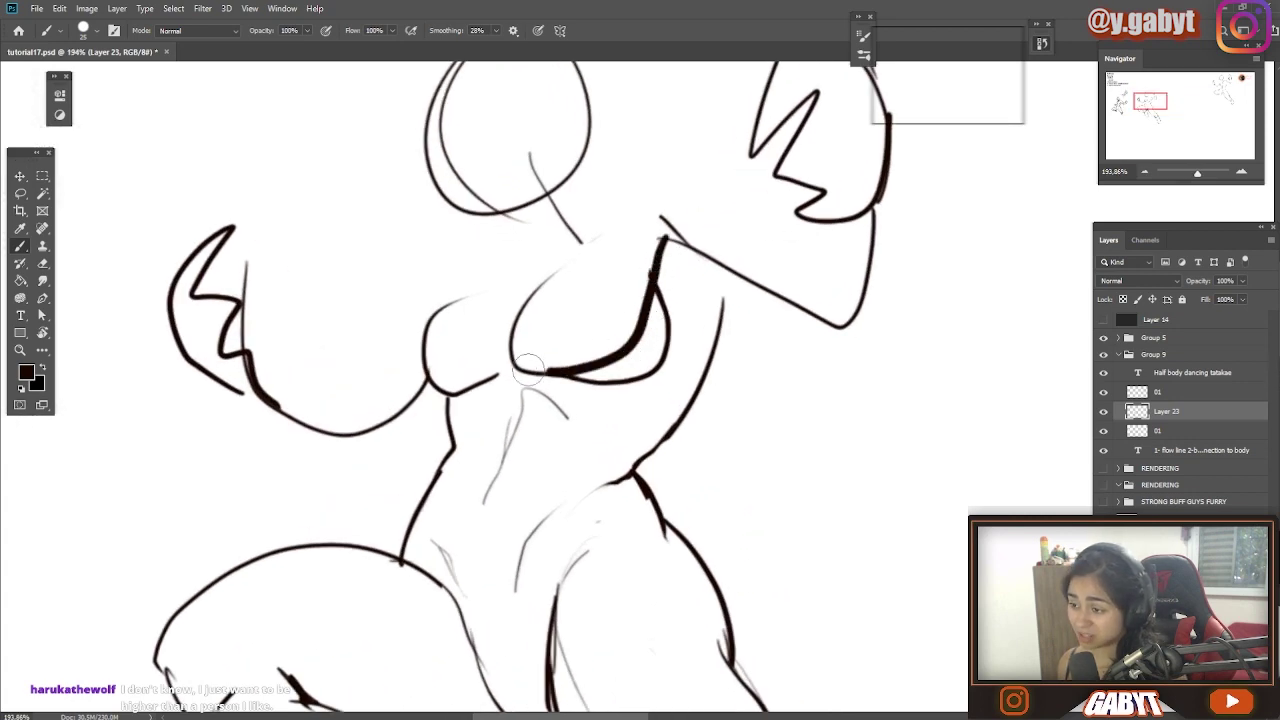
left_click_drag(524, 295, 658, 232)
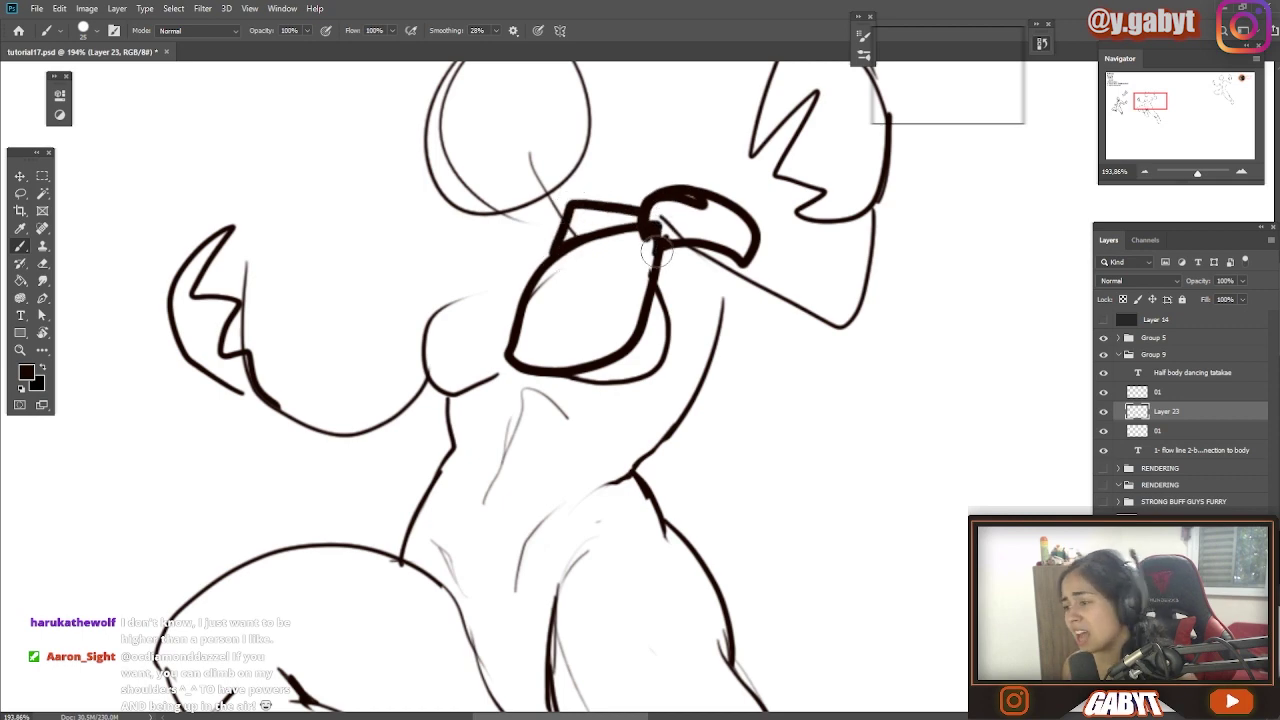
left_click_drag(666, 372, 716, 289)
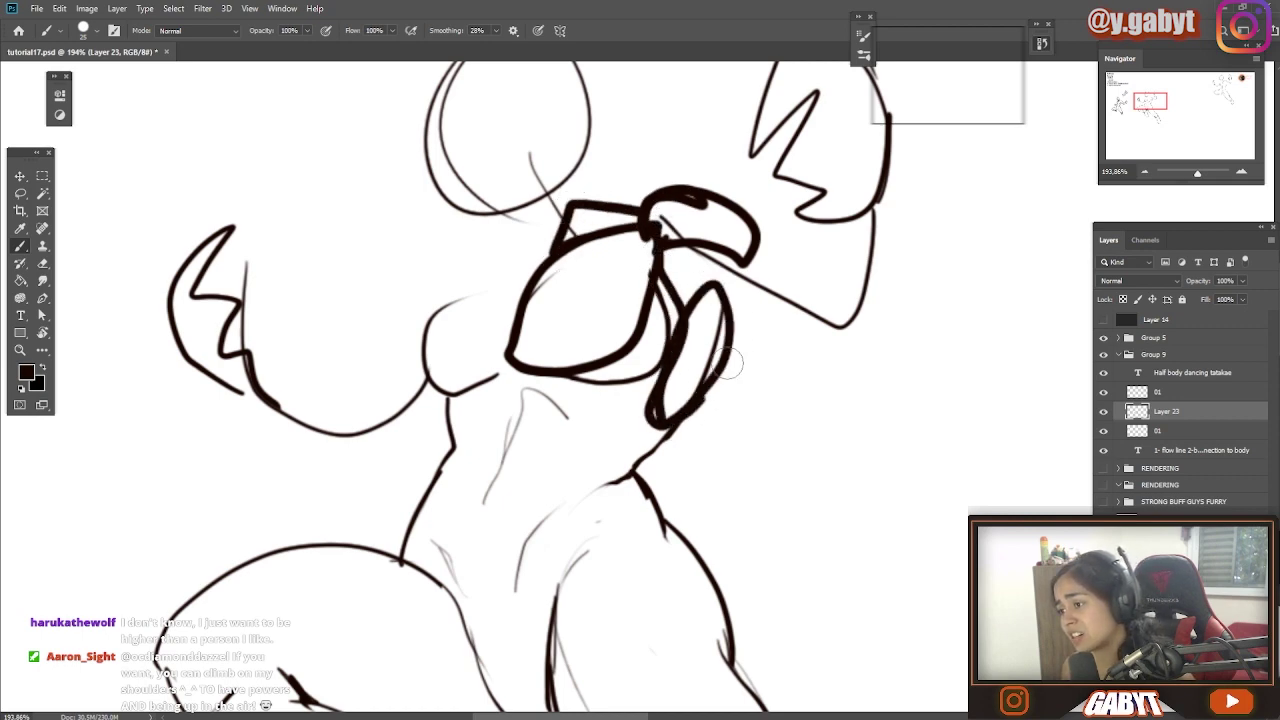
mouse_move(728, 365)
left_mouse_down()
mouse_move(642, 402)
mouse_move(732, 292)
mouse_move(682, 300)
mouse_move(690, 310)
left_mouse_up()
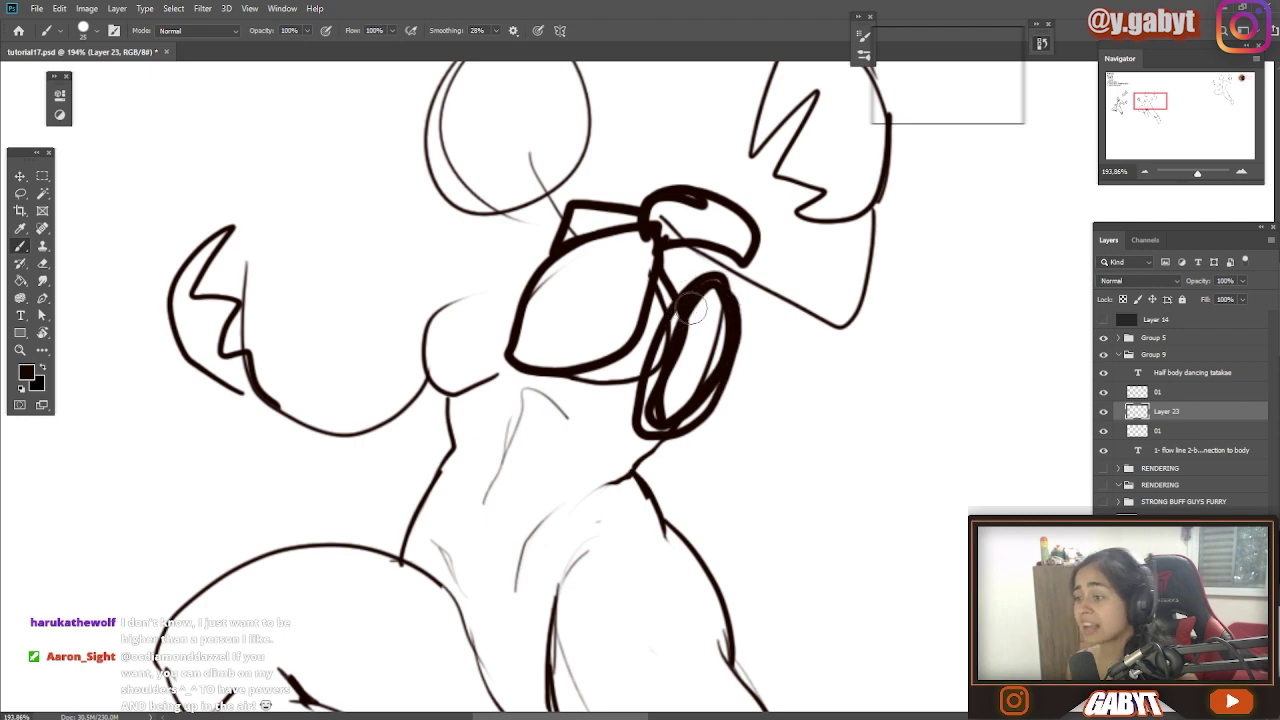
left_click_drag(642, 416, 555, 437)
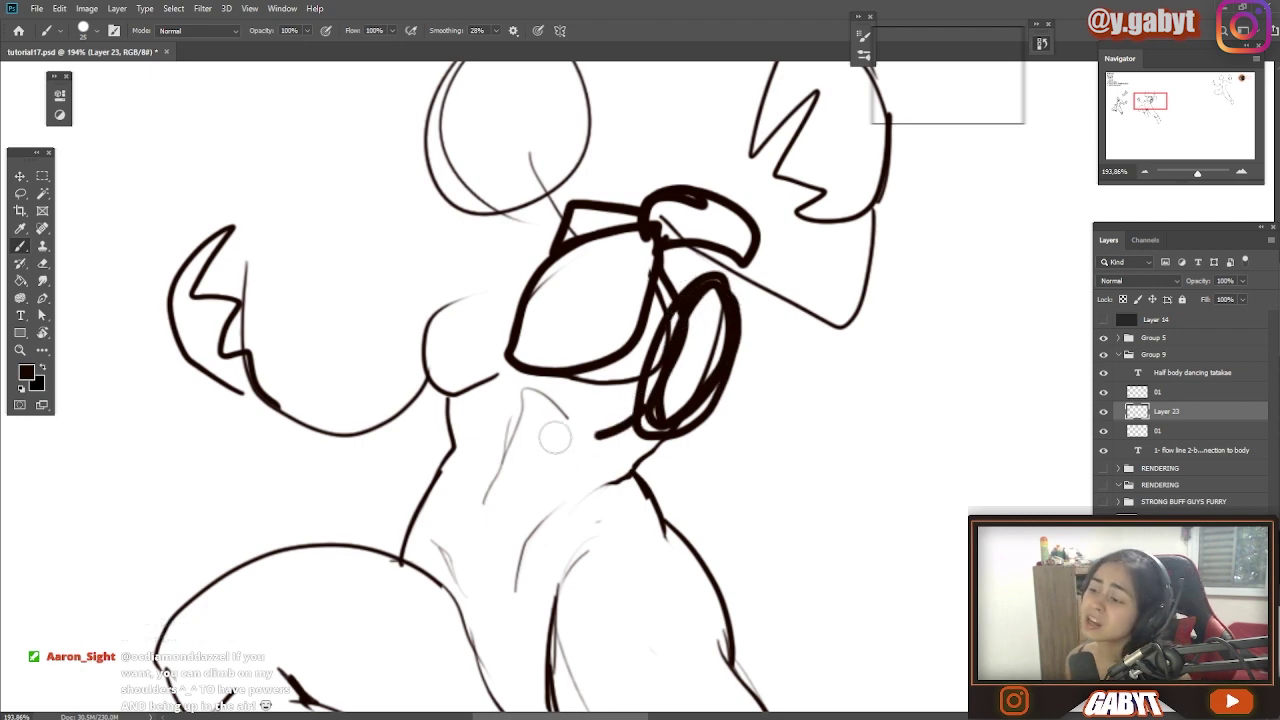
key("ctrl+z")
key("ctrl+z")
key("ctrl+z")
key("ctrl+z")
key("ctrl+z")
key("ctrl+z")
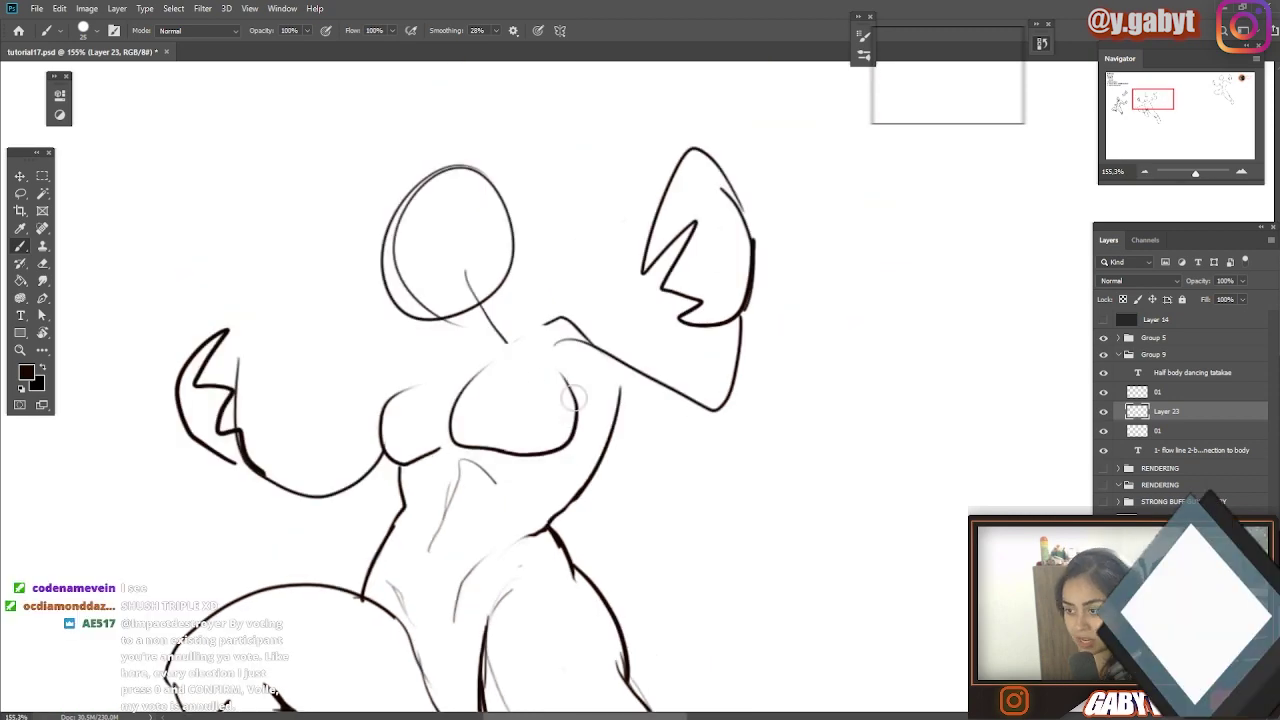
Erase the old near upper arm and shoulder line, and sketch the armpit folds linking chest and back
left_click_drag(574, 399, 584, 355)
key("e")
key("b")
mouse_move(572, 290)
left_mouse_down()
mouse_move(653, 325)
mouse_move(556, 484)
left_mouse_up()
key("ctrl+z")
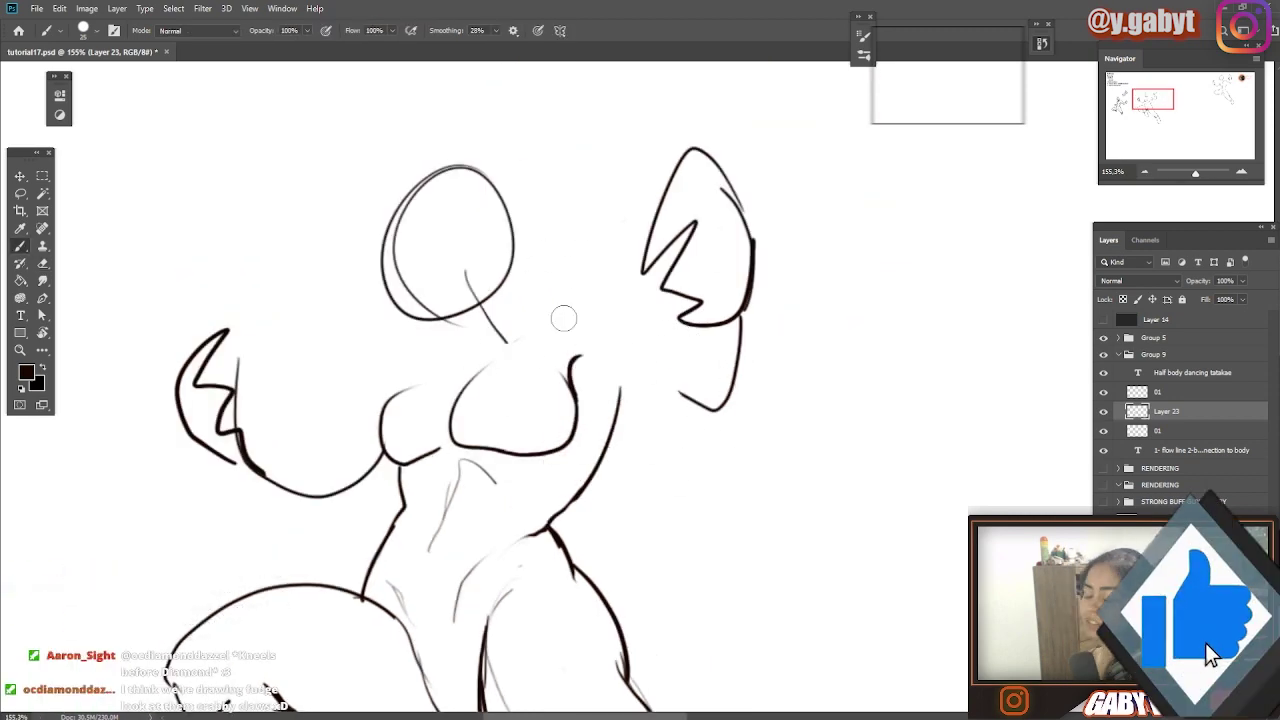
left_click_drag(622, 372, 590, 400)
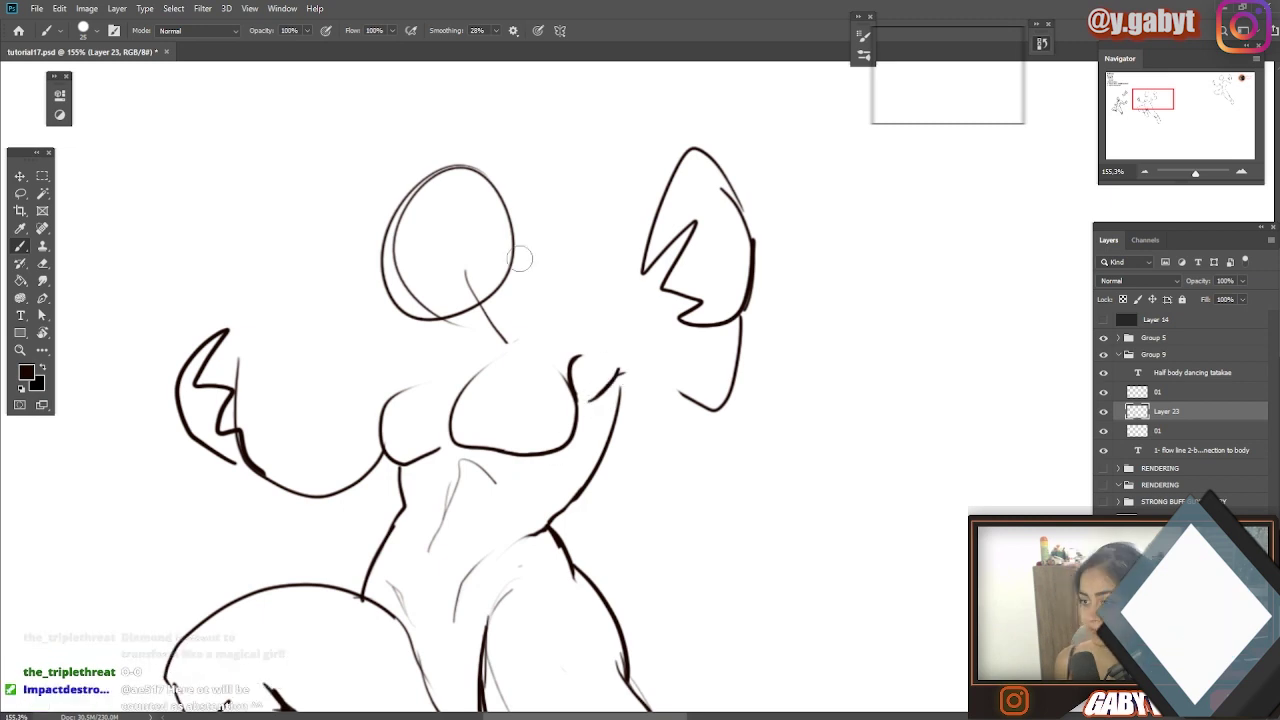
Sketch the collarbone, the rounded near shoulder and the back-of-neck line running into it
key("e")
key("b")
mouse_move(508, 345)
left_mouse_down()
mouse_move(476, 352)
mouse_move(568, 315)
left_mouse_up()
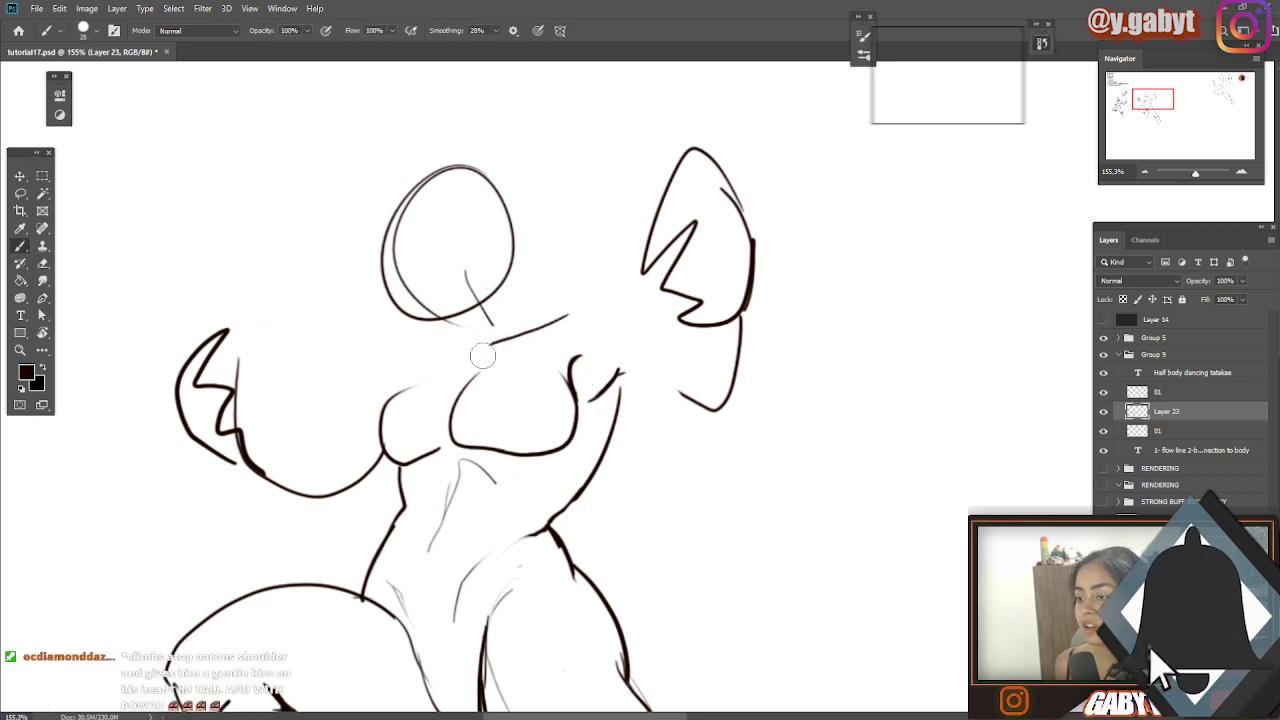
left_click_drag(646, 331, 551, 318)
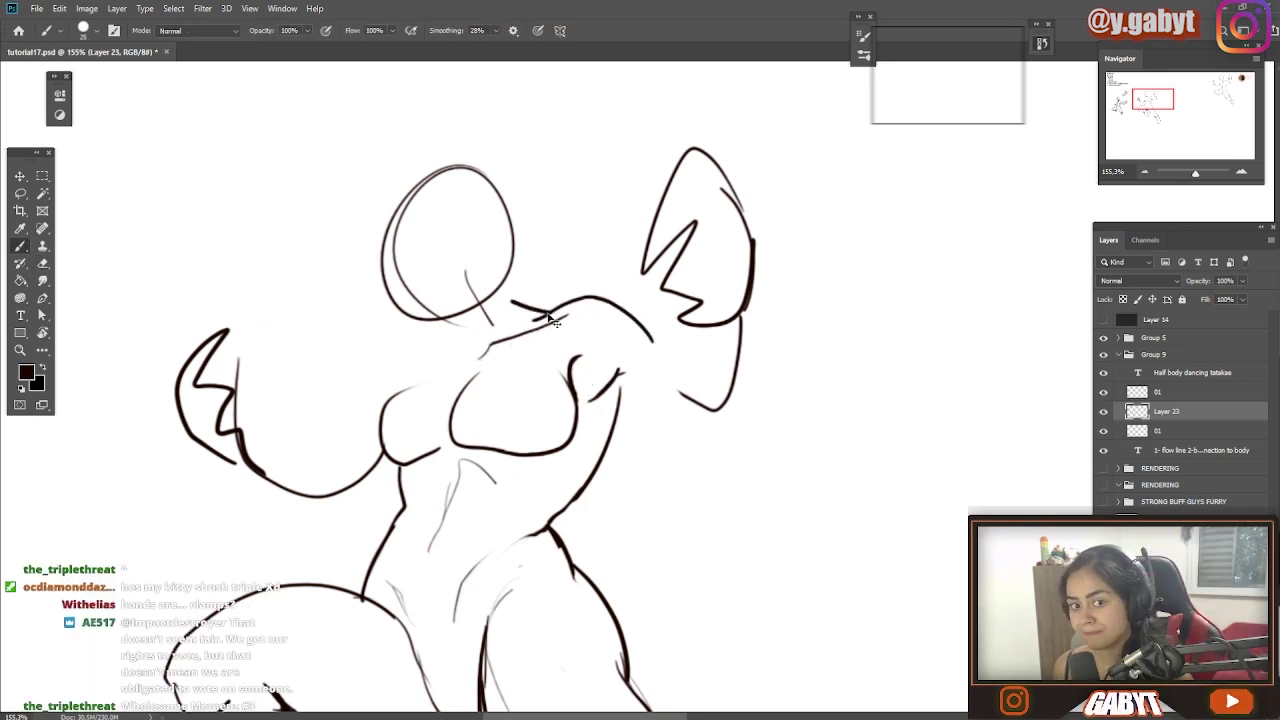
key("ctrl+z")
left_click_drag(506, 272, 551, 313)
Replace the head circle with a creature head, adding the muzzle, grinning mouth, eyes, ears and cheek line
key("e")
left_click_drag(457, 320, 470, 215)
key("b")
left_click_drag(505, 271, 355, 298)
mouse_move(347, 285)
left_mouse_down()
mouse_move(408, 265)
mouse_move(350, 296)
left_mouse_up()
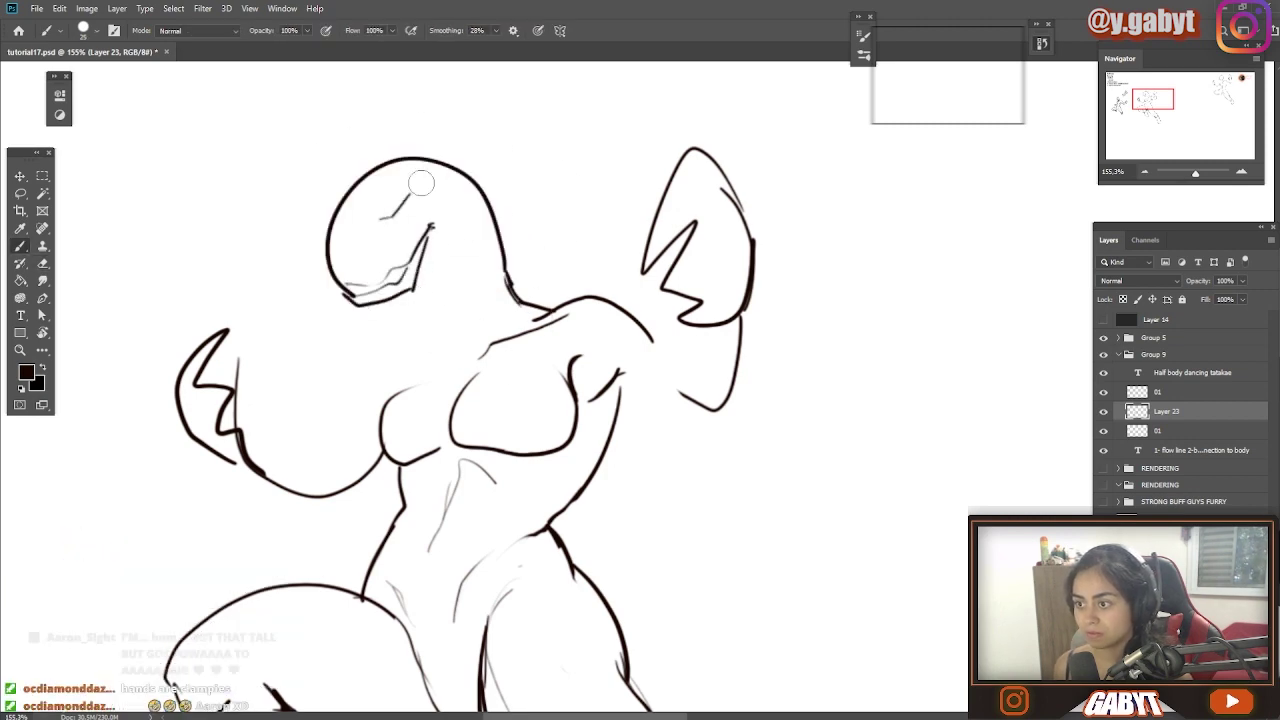
left_click_drag(421, 183, 430, 187)
left_click_drag(330, 215, 344, 229)
left_click_drag(424, 168, 456, 173)
left_click_drag(345, 190, 340, 203)
left_click_drag(455, 182, 436, 298)
Sketch the jaw underside and front of the neck, connecting them to the far shoulder and chest
mouse_move(358, 308)
left_mouse_down()
mouse_move(435, 302)
mouse_move(480, 356)
left_mouse_up()
mouse_move(427, 323)
left_mouse_down()
mouse_move(445, 343)
mouse_move(415, 366)
left_mouse_up()
mouse_move(377, 378)
left_mouse_down()
mouse_move(1006, 297)
mouse_move(872, 328)
mouse_move(932, 290)
left_mouse_up()
mouse_move(930, 300)
left_mouse_down()
mouse_move(598, 332)
mouse_move(638, 360)
mouse_move(490, 303)
left_mouse_up()
left_click_drag(634, 240, 886, 345)
key("ctrl+z")
left_click_drag(1000, 250, 200, 400)
left_click_drag(577, 278, 757, 356)
key("ctrl+z")
Sketch the upper contour of the near upper arm, extending outward from the rounded shoulder
scroll(628, 340, "down", 5)
left_click_drag(150, 500, 1050, 400)
left_click_drag(335, 472, 387, 476)
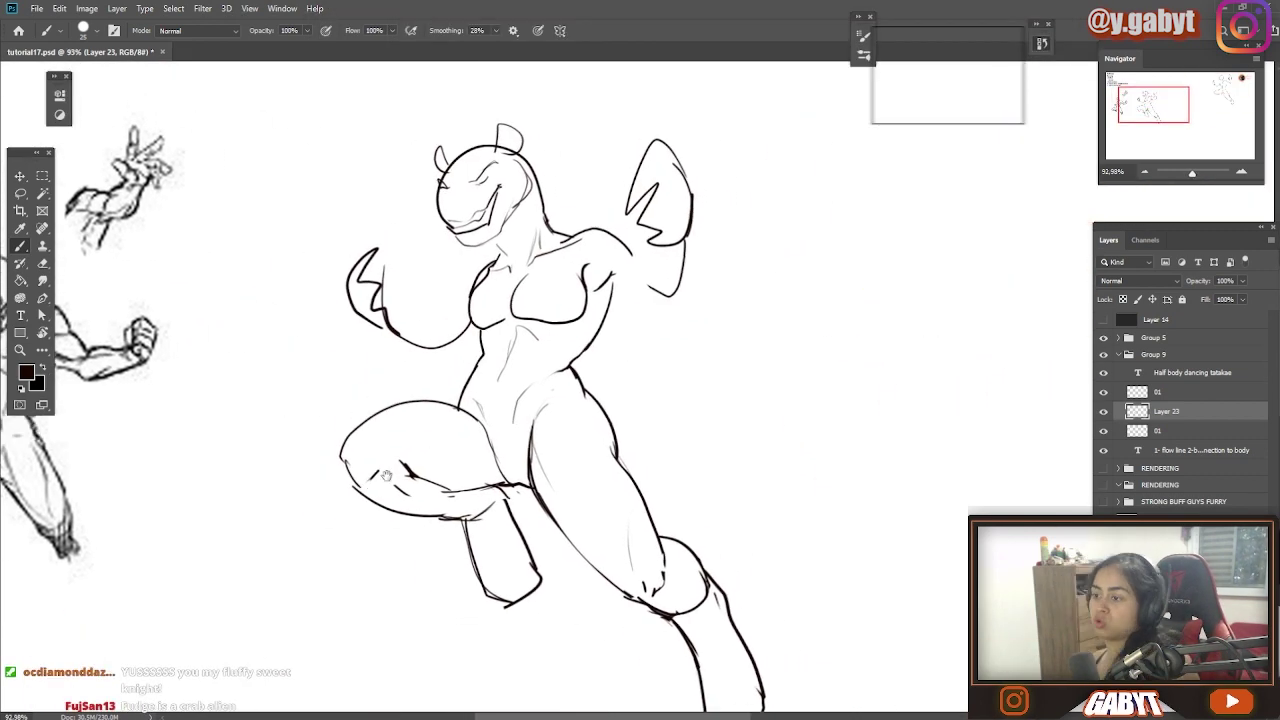
scroll(660, 323, "up", 3)
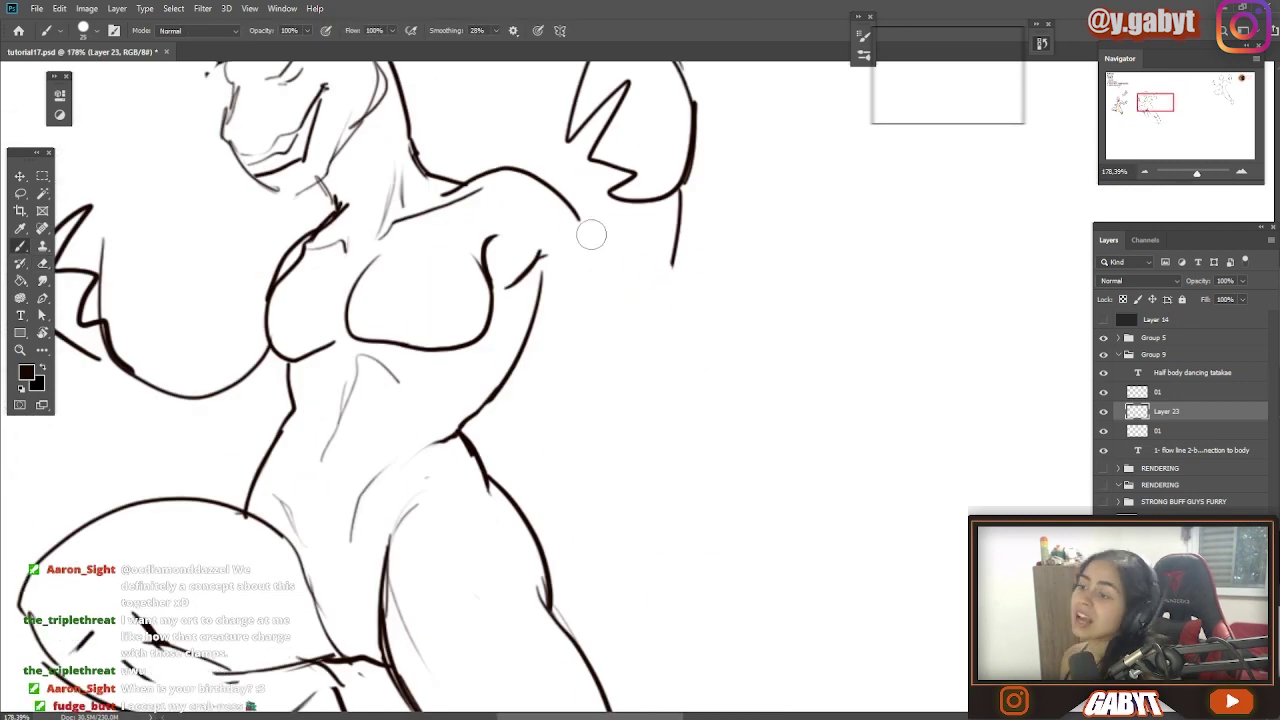
left_click_drag(262, 324, 202, 384)
key("ctrl+z")
left_click_drag(579, 219, 664, 273)
Study the reference figure's arms and the written notes on anatomy, arm connection and depth against the creature sketch
left_click_drag(150, 260, 982, 340)
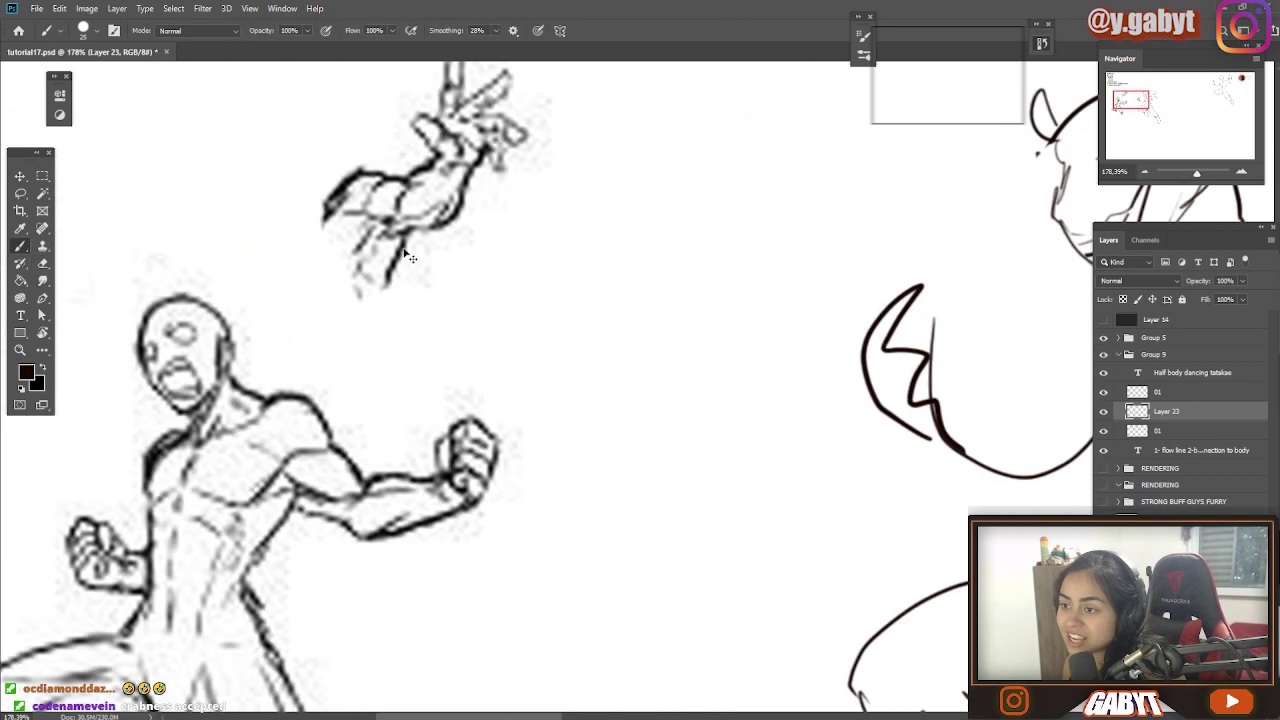
scroll(798, 313, "right", 5)
scroll(740, 362, "right", 3)
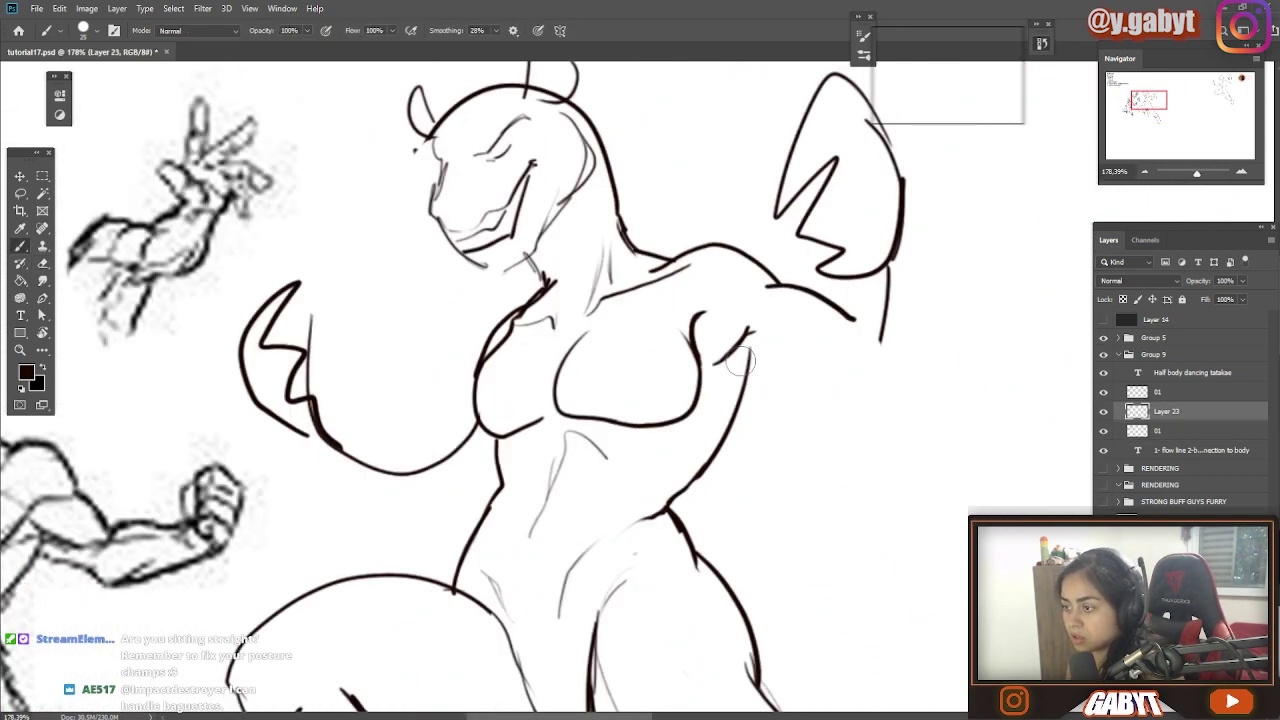
mouse_move(741, 360)
left_mouse_down()
mouse_move(926, 426)
mouse_move(1220, 503)
left_mouse_up()
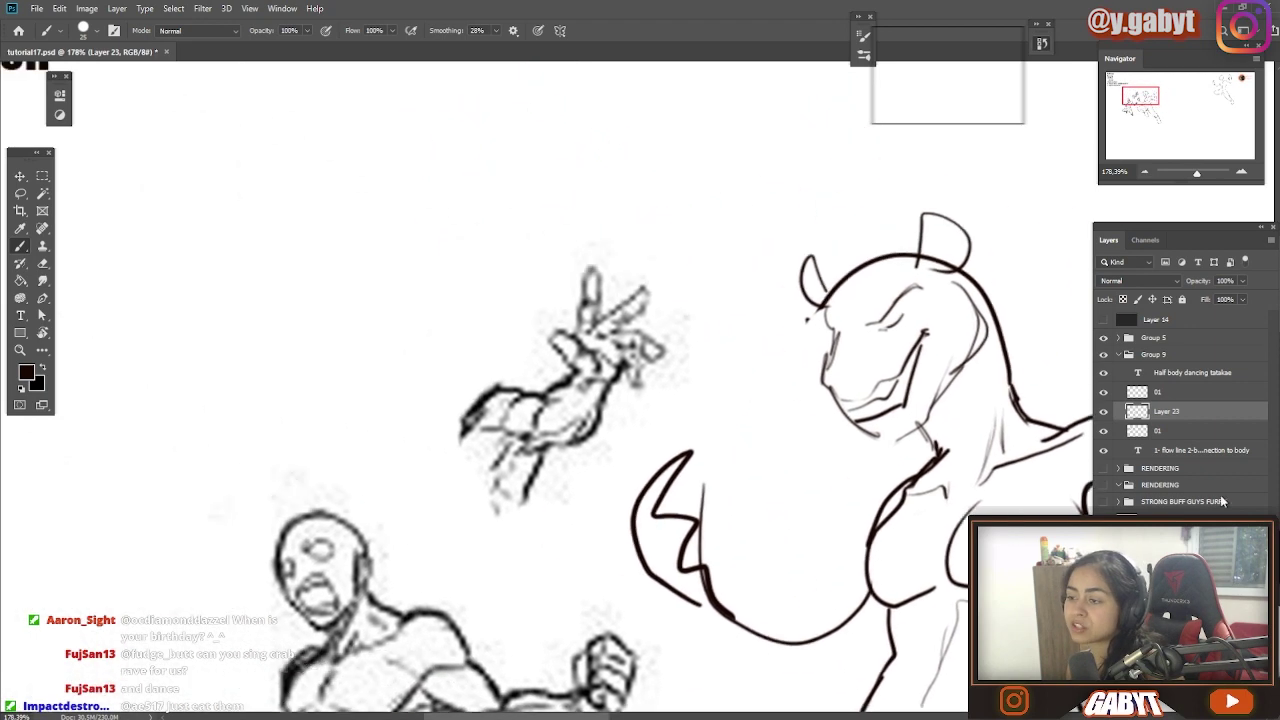
left_click_drag(794, 451, 864, 492)
left_click_drag(644, 356, 703, 372)
left_click_drag(827, 337, 586, 418)
mouse_move(282, 463)
left_mouse_down()
mouse_move(543, 434)
mouse_move(974, 443)
mouse_move(609, 320)
mouse_move(300, 338)
mouse_move(286, 414)
left_mouse_up()
key("ctrl+z")
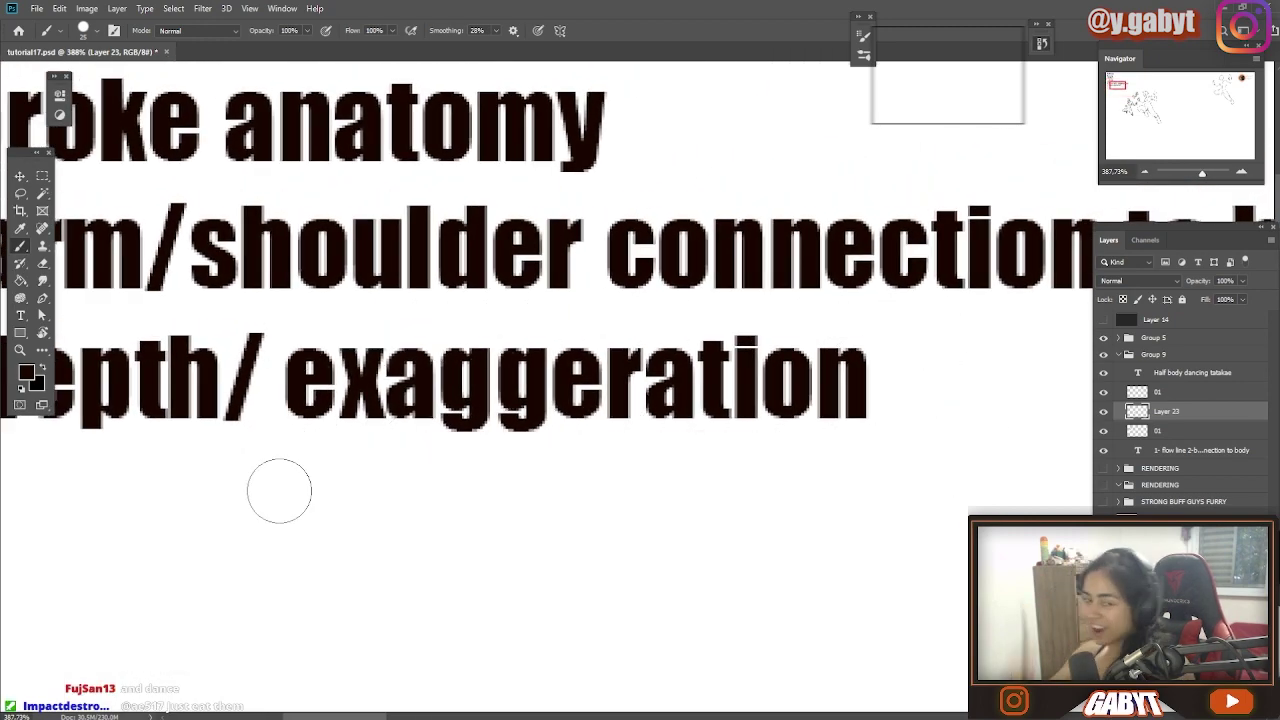
mouse_move(925, 322)
left_mouse_down()
mouse_move(840, 306)
mouse_move(908, 372)
left_mouse_up()
left_click_drag(910, 382, 440, 275)
mouse_move(594, 640)
left_mouse_down()
mouse_move(576, 492)
mouse_move(482, 191)
left_mouse_up()
Sketch the underside of the near upper arm as one line from the armpit to the elbow, undoing the extra strokes
left_click_drag(566, 285, 717, 345)
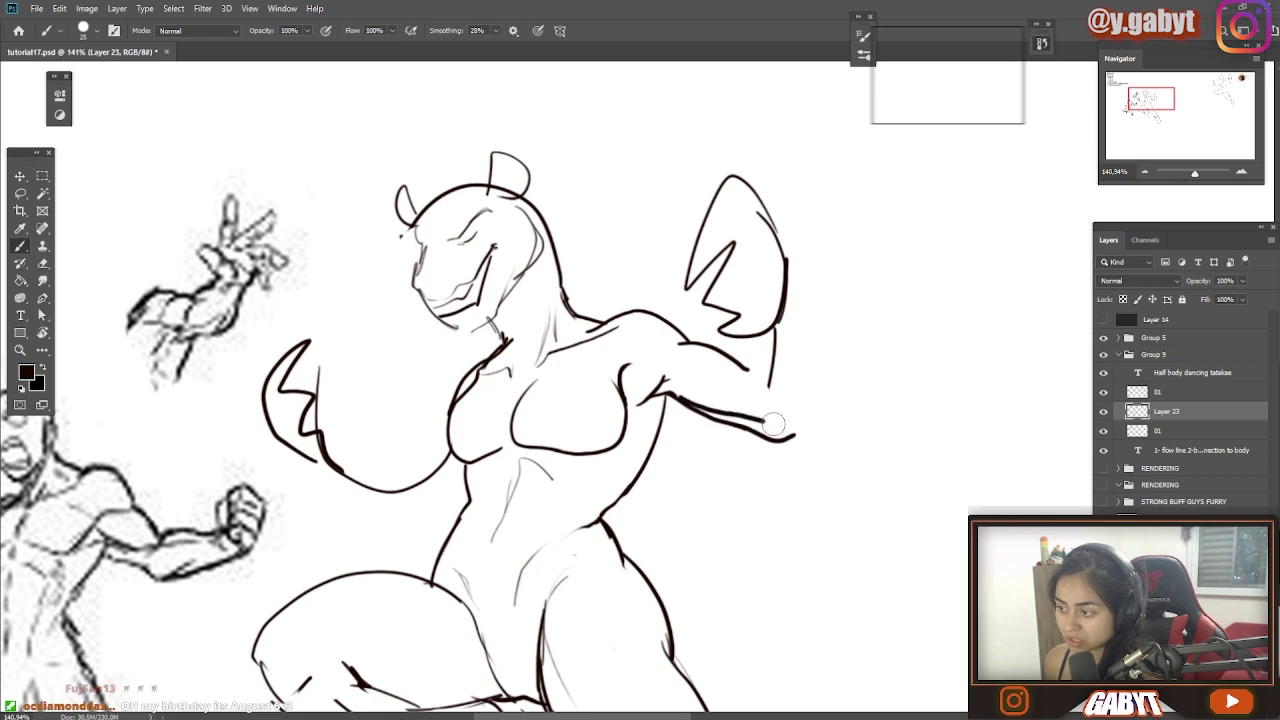
left_click_drag(668, 397, 800, 436)
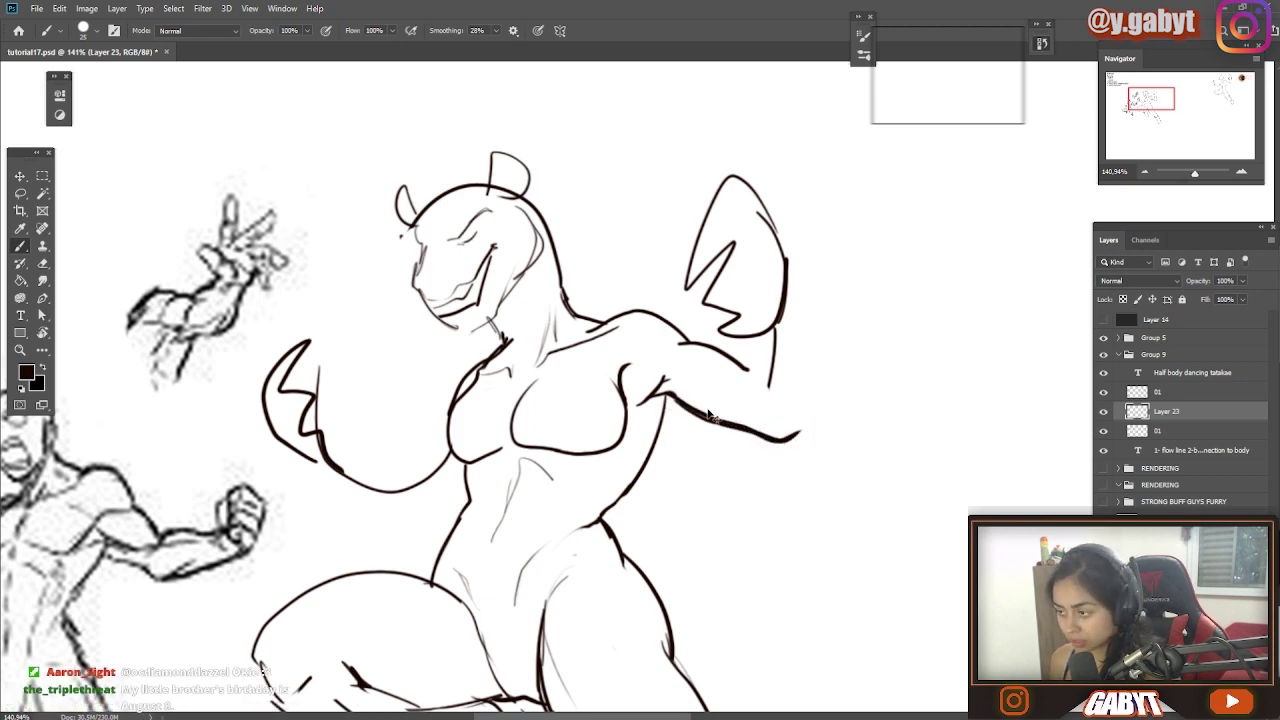
mouse_move(678, 399)
left_mouse_down()
mouse_move(774, 427)
mouse_move(808, 408)
left_mouse_up()
key("ctrl+z")
left_click_drag(692, 345, 743, 372)
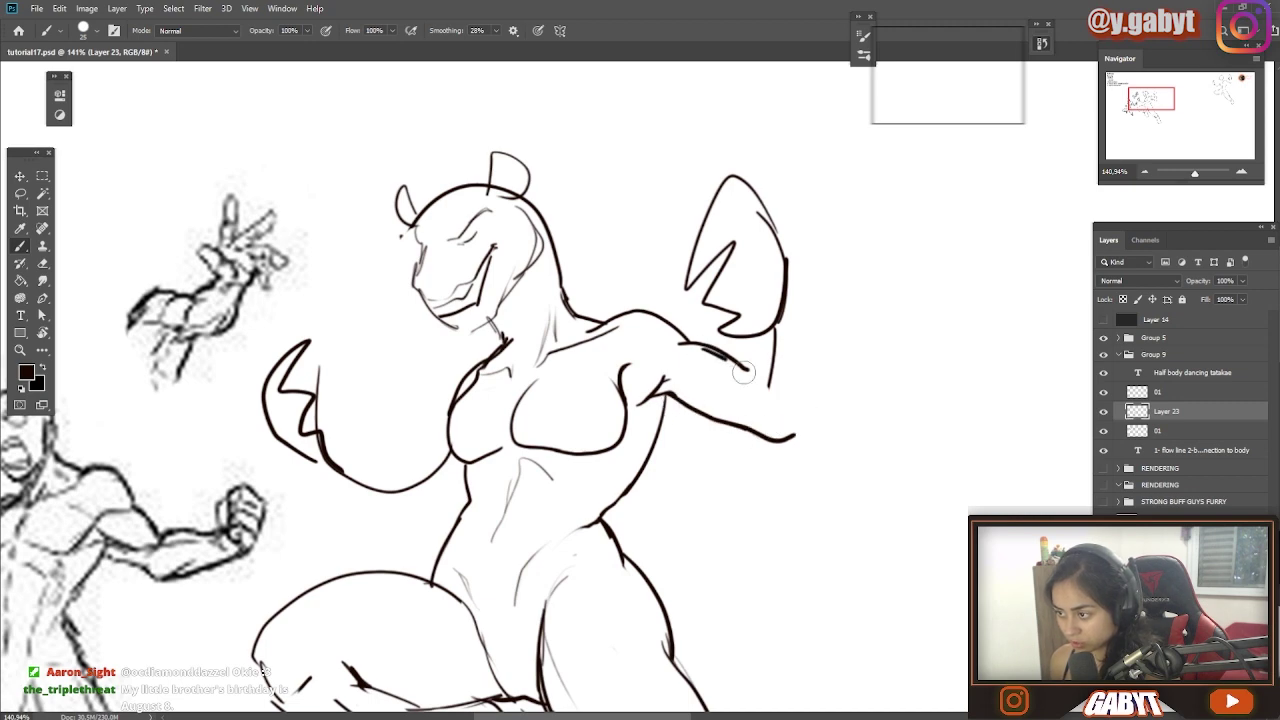
key("ctrl+z")
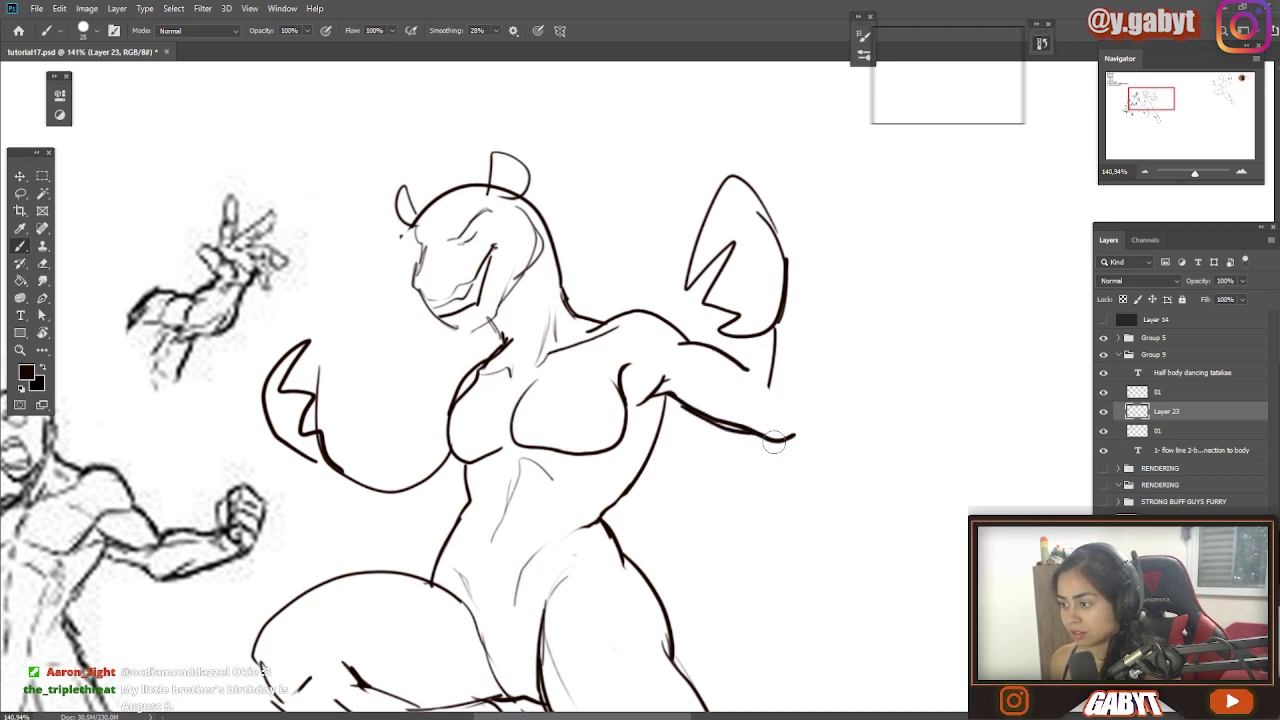
key("ctrl+z")
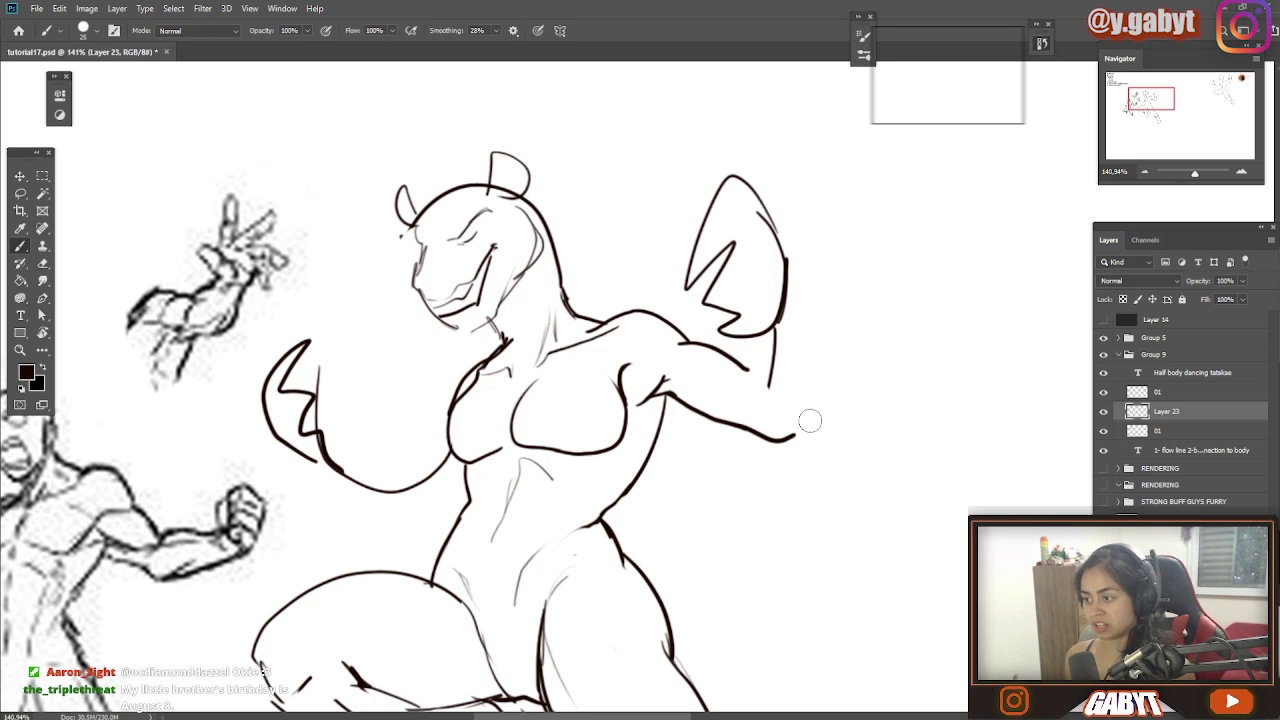
key("ctrl+z")
Sketch the near forearm bending up from the elbow to the raised claw hand, and erase the overlapping hand outline
left_click_drag(784, 440, 776, 225)
key("ctrl+z")
scroll(795, 450, "down", 1)
left_click_drag(770, 418, 758, 391)
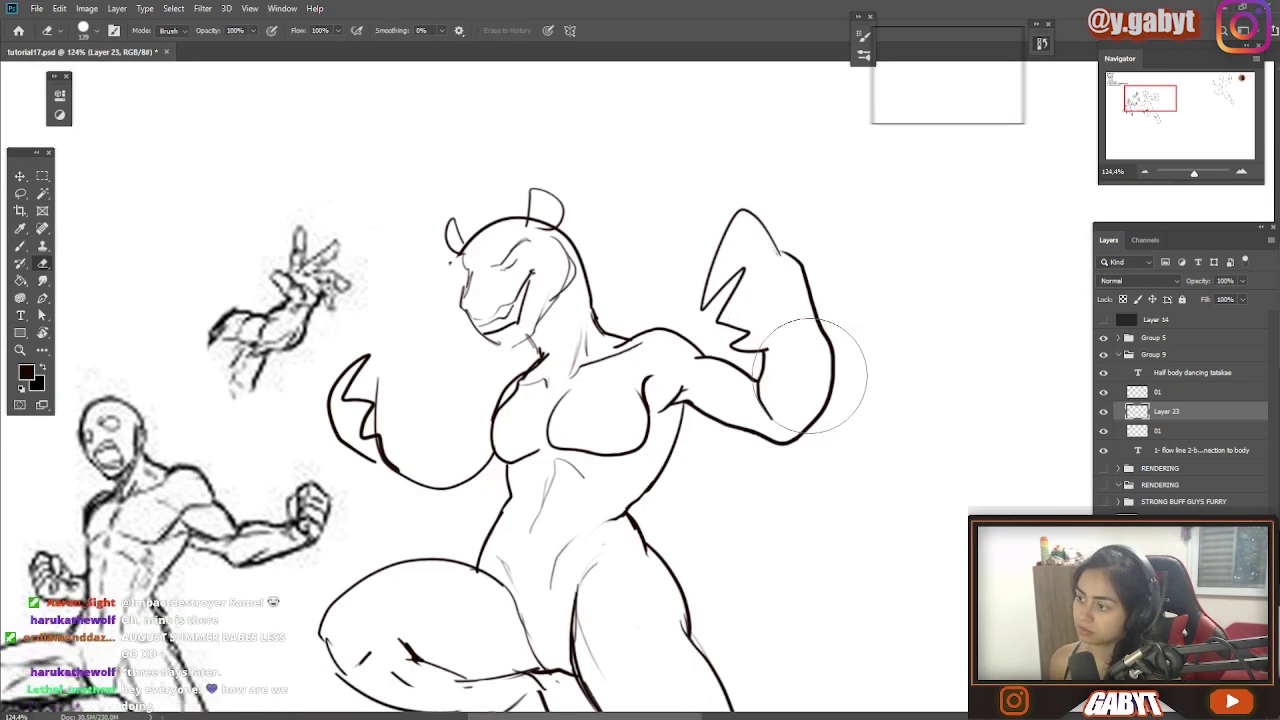
Compare the creature's arms and overall pose with the reference figure and the original flow-line sketch
scroll(760, 392, "down", 2, "alt")
scroll(756, 347, "up", 4, "alt")
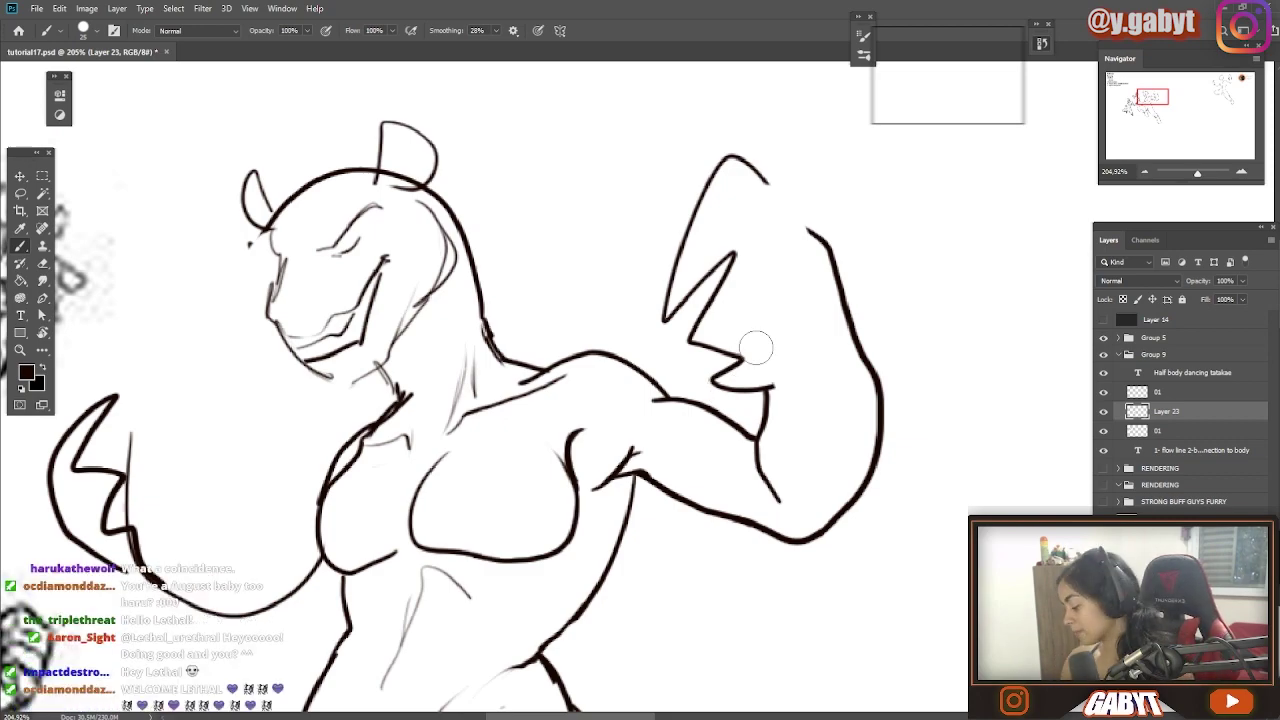
scroll(803, 323, "up", 8, "alt")
scroll(617, 324, "down", 8, "alt")
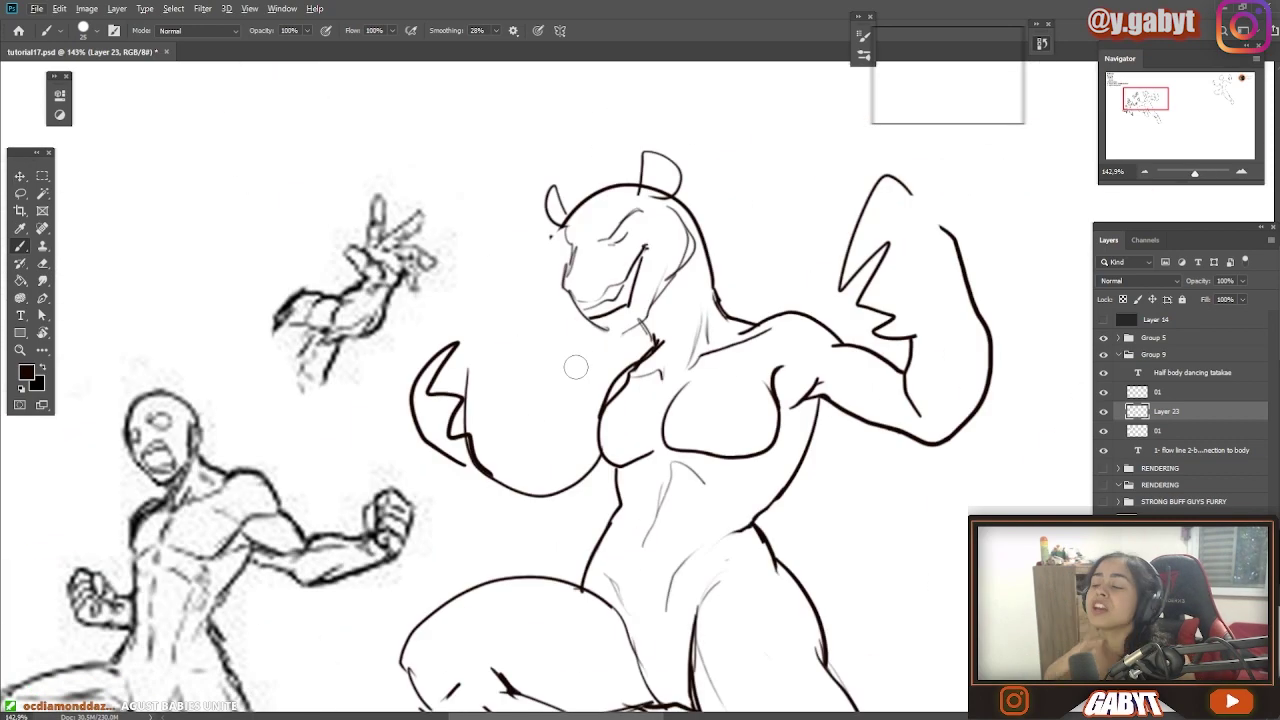
scroll(574, 366, "up", 3, "alt")
scroll(660, 334, "down", 4, "alt")
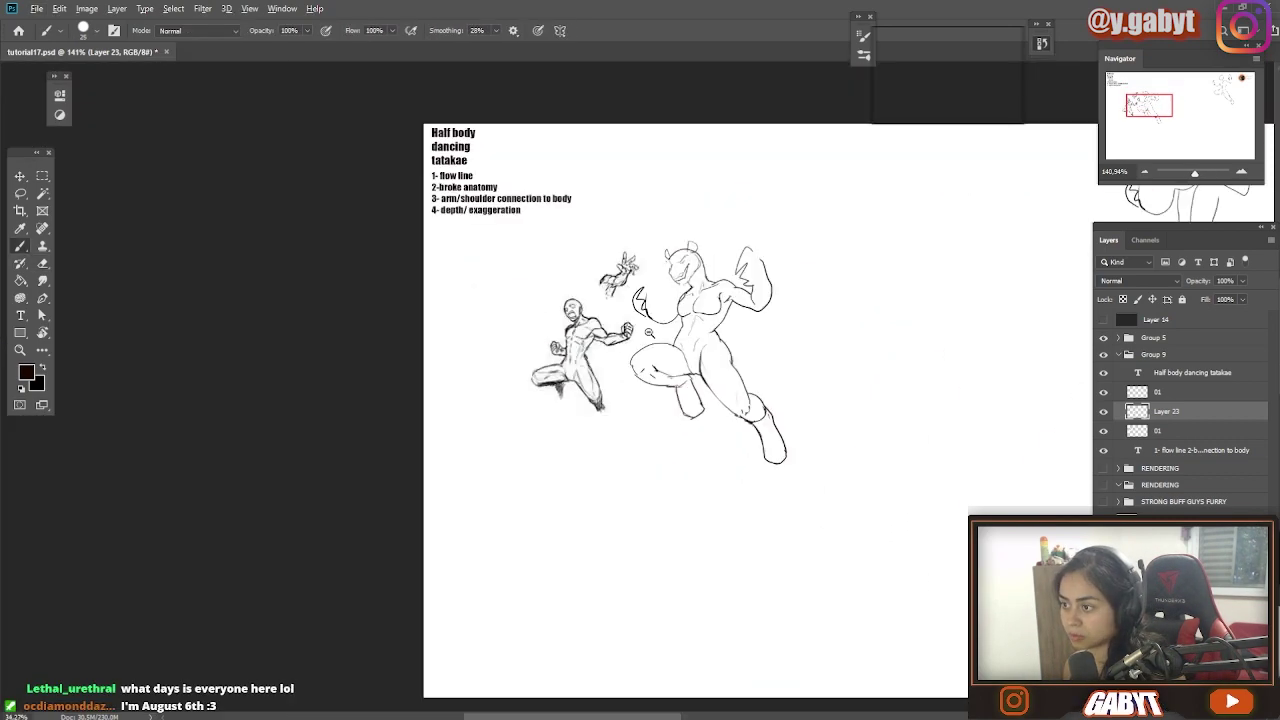
scroll(524, 372, "up", 3, "alt")
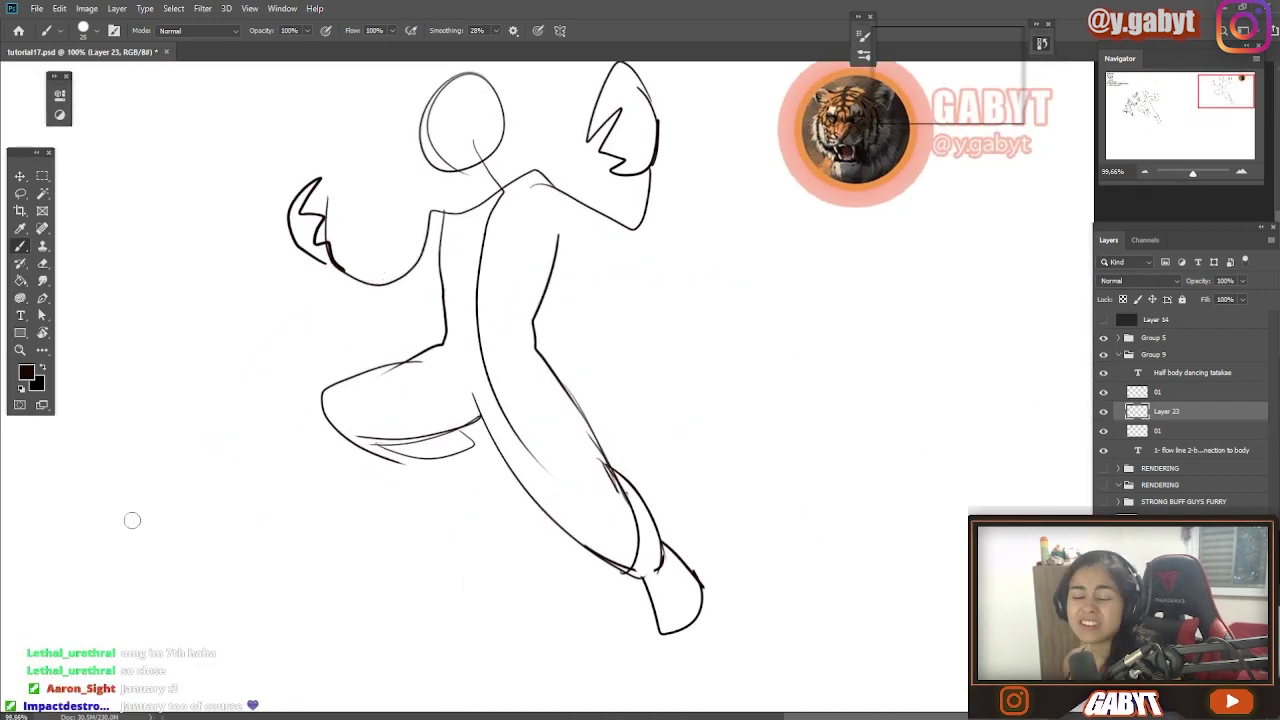
mouse_move(132, 520)
left_mouse_down()
mouse_move(690, 300)
mouse_move(1050, 295)
left_mouse_up()
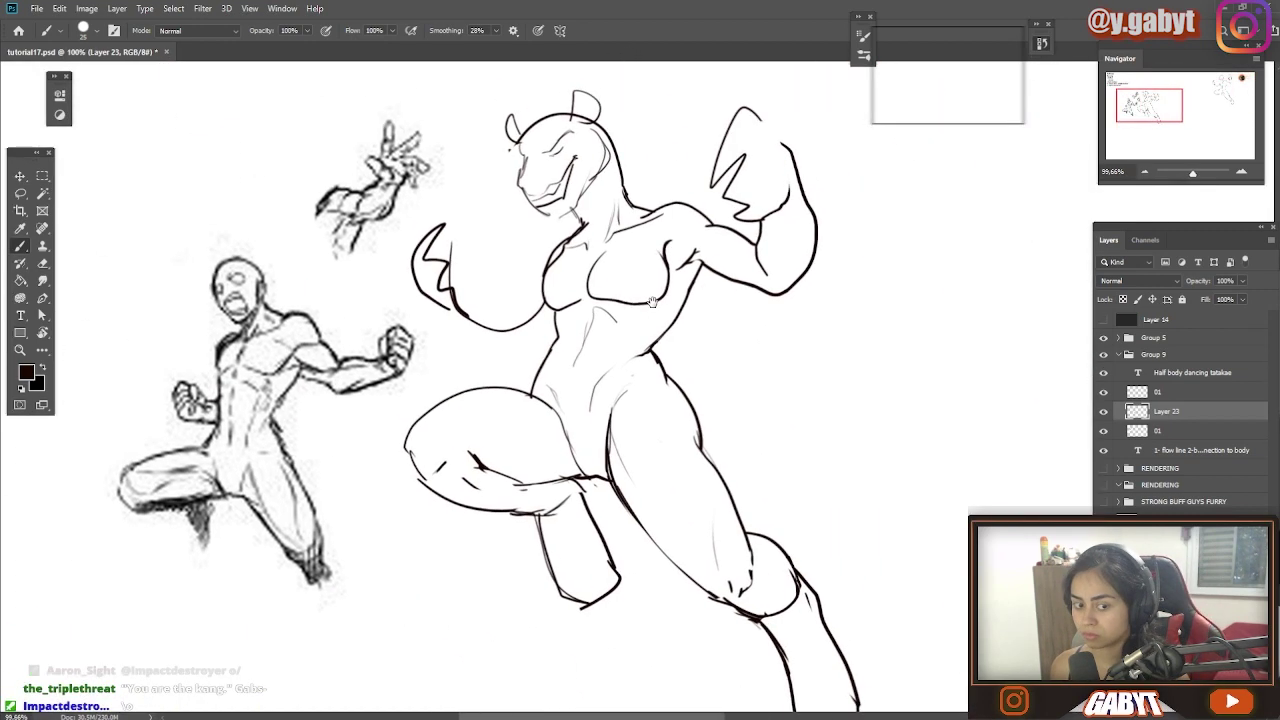
Replace the far arm's single curve with a bent upper arm and forearm contour coming from beside the chest
scroll(578, 300, "up", 1)
key("ctrl+z")
left_click_drag(545, 322, 612, 305)
left_click_drag(501, 293, 574, 335)
key("e")
key("b")
left_click_drag(597, 263, 567, 300)
key("e")
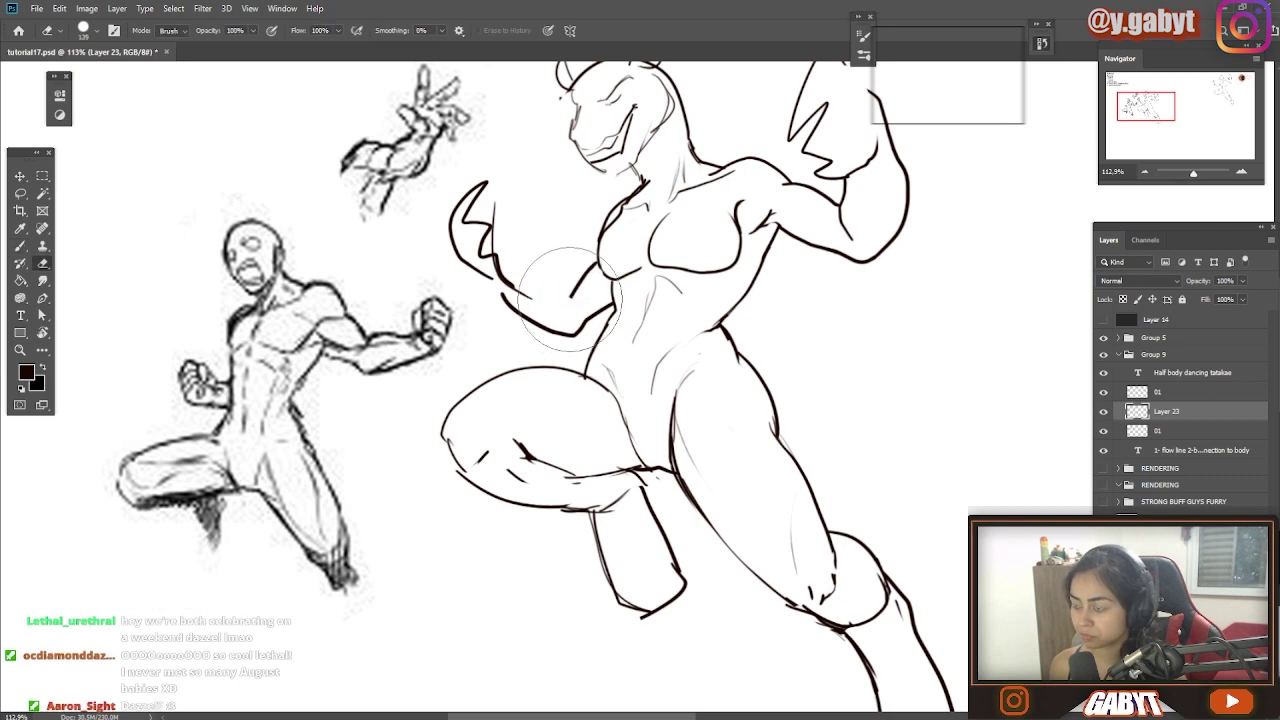
Erase the old far claw and sketch the wrist and curved back of the hand continuing from the forearm
key("b")
left_click_drag(472, 270, 503, 301)
key("e")
left_click_drag(480, 205, 494, 230)
key("b")
mouse_move(512, 283)
left_mouse_down()
mouse_move(492, 214)
mouse_move(476, 222)
mouse_move(492, 250)
left_mouse_up()
scroll(506, 247, "down", 3)
key("e")
scroll(510, 260, "up", 2)
key("b")
left_click_drag(514, 293, 521, 265)
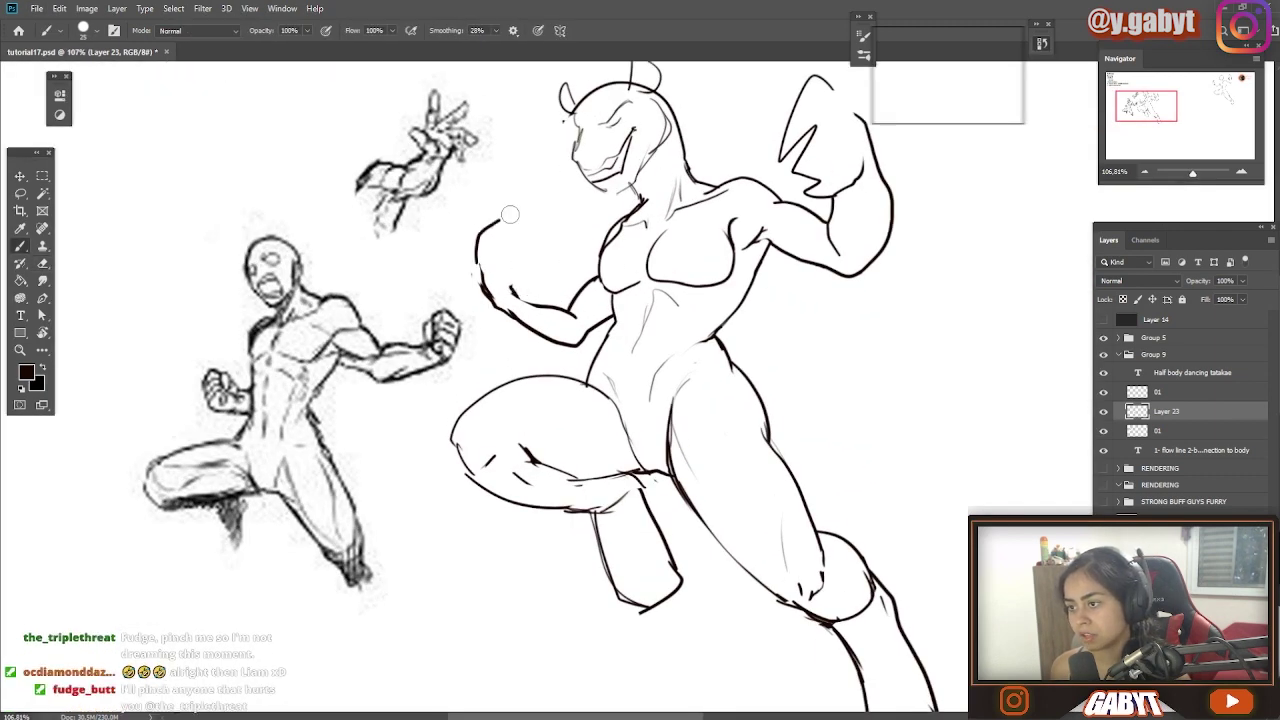
Sketch the zigzag claw fingers of the far hand, closing them toward the wrist
mouse_move(510, 214)
left_mouse_down()
mouse_move(483, 249)
mouse_move(518, 270)
left_mouse_up()
scroll(506, 270, "down", 1)
key("e")
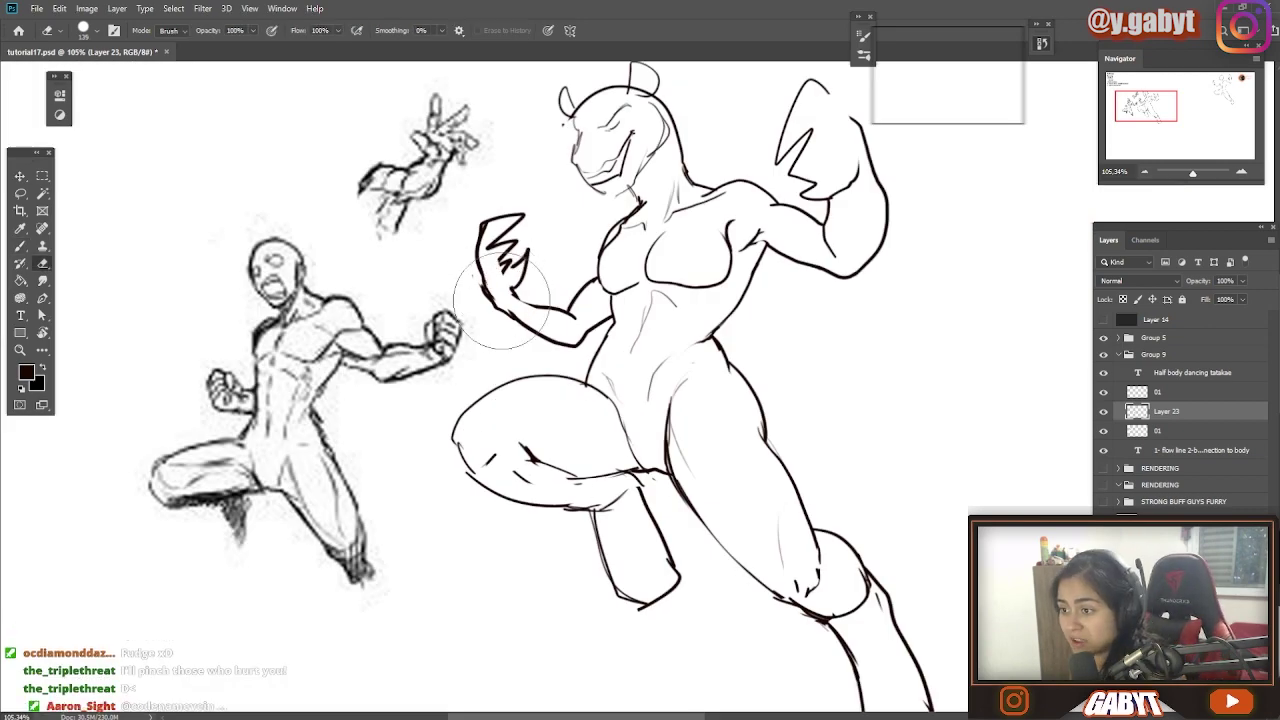
key("b")
key("e")
key("b")
left_click_drag(518, 220, 505, 252)
Move the creature drawing away from the reference and place it beside the original flow-line sketch
scroll(540, 354, "down", 4)
key("ctrl+t")
left_click_drag(520, 353, 800, 310)
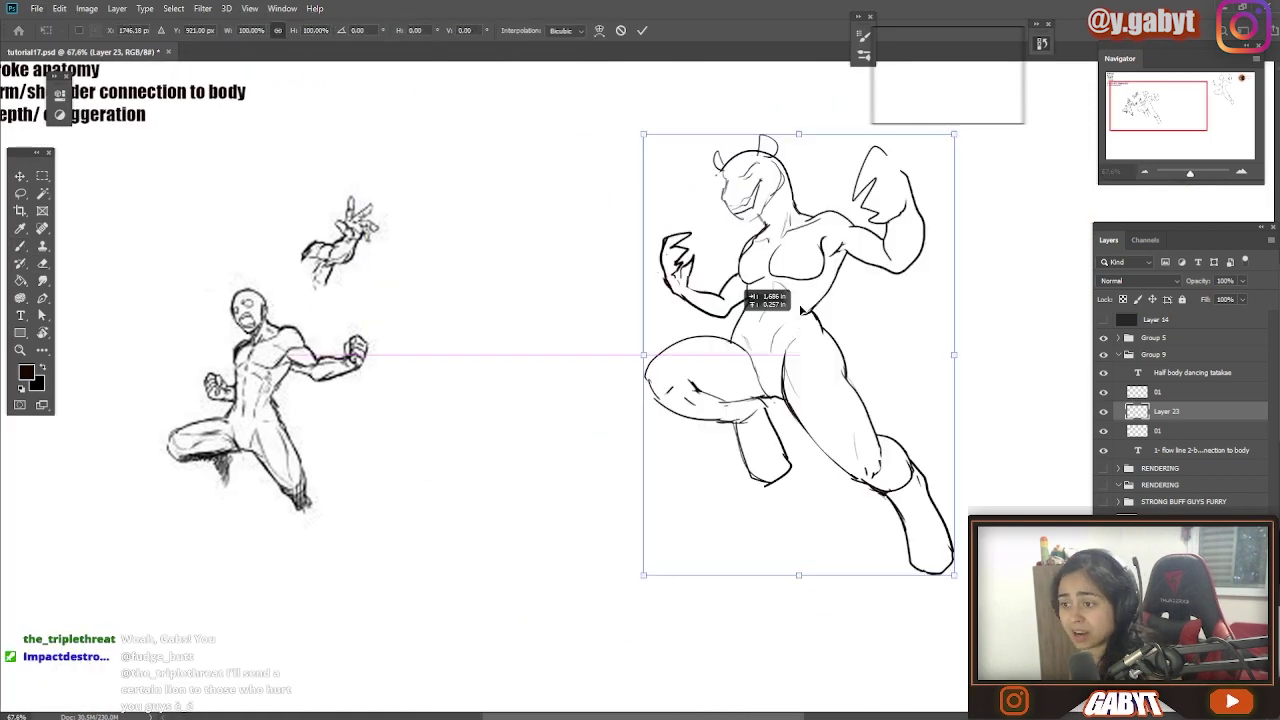
left_click_drag(830, 200, 210, 375)
left_click_drag(210, 321, 542, 321)
key("Return")
Sketch a bushy, curled tail behind the creature's hip on Layer 23, redoing the first thin attempt
left_click(1158, 392)
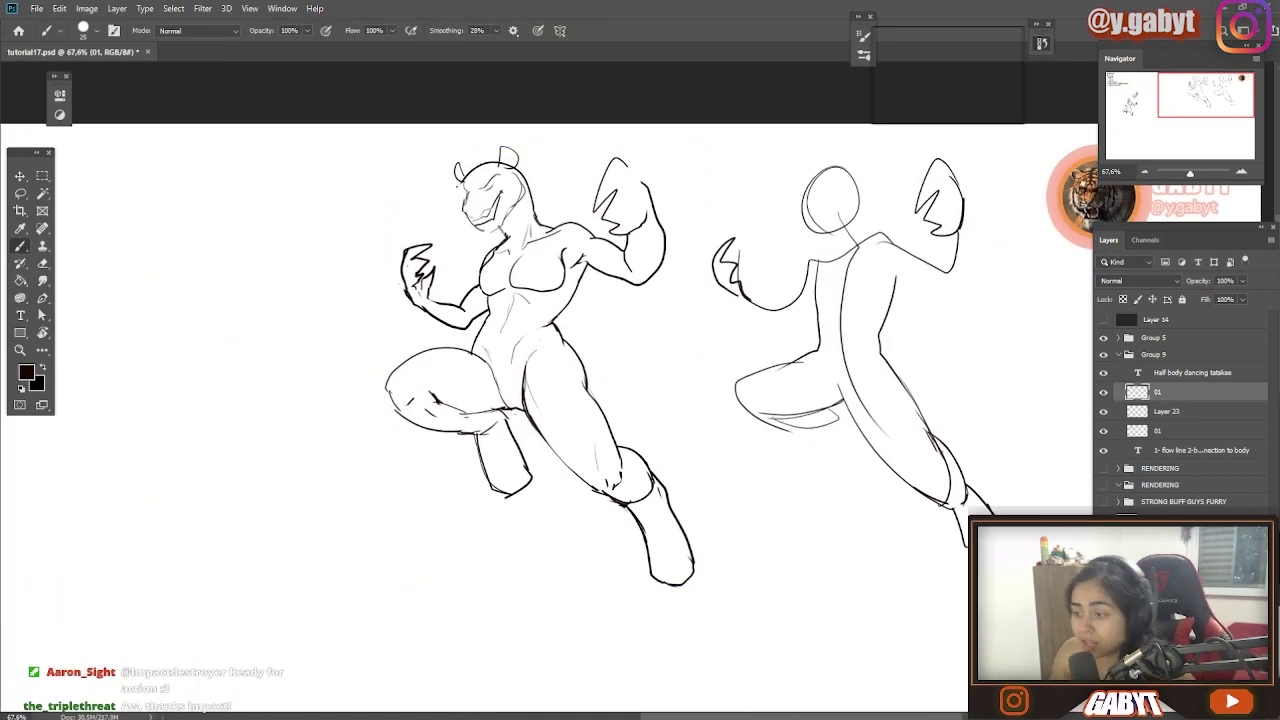
left_click(1166, 411)
mouse_move(564, 343)
left_mouse_down()
mouse_move(596, 400)
mouse_move(627, 306)
left_mouse_up()
key("ctrl+z")
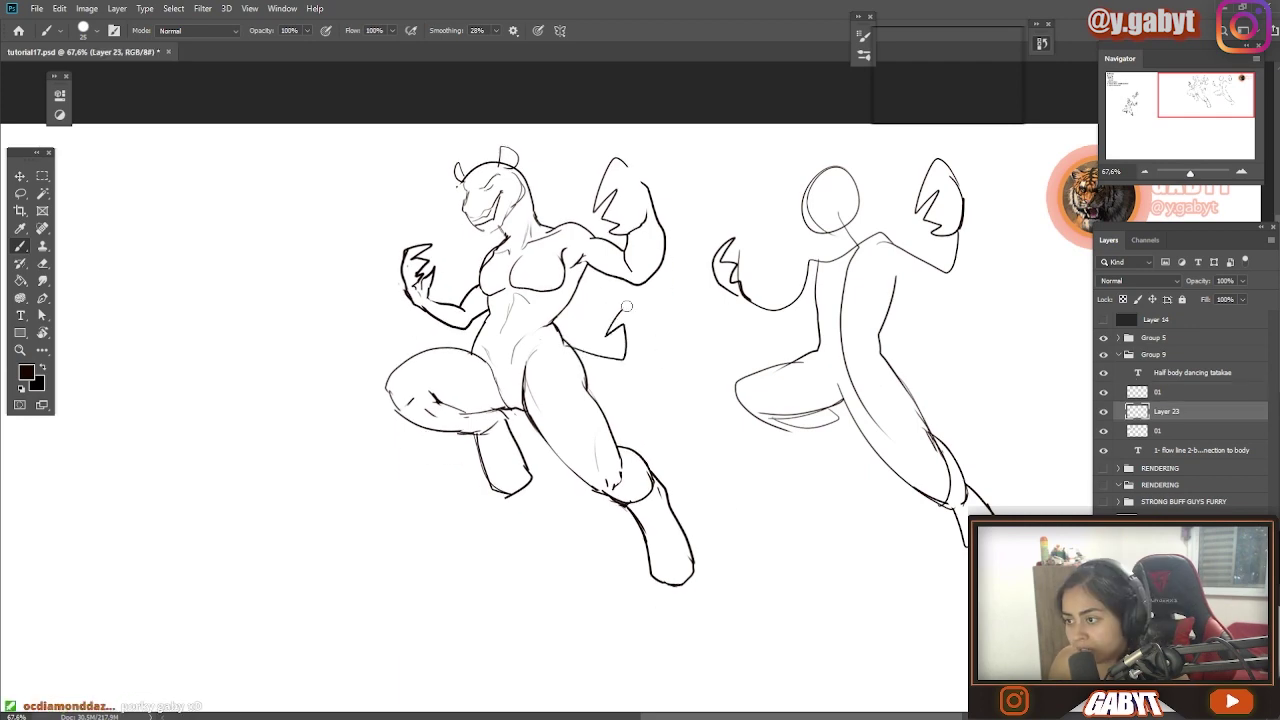
scroll(670, 440, "up", 2, "alt")
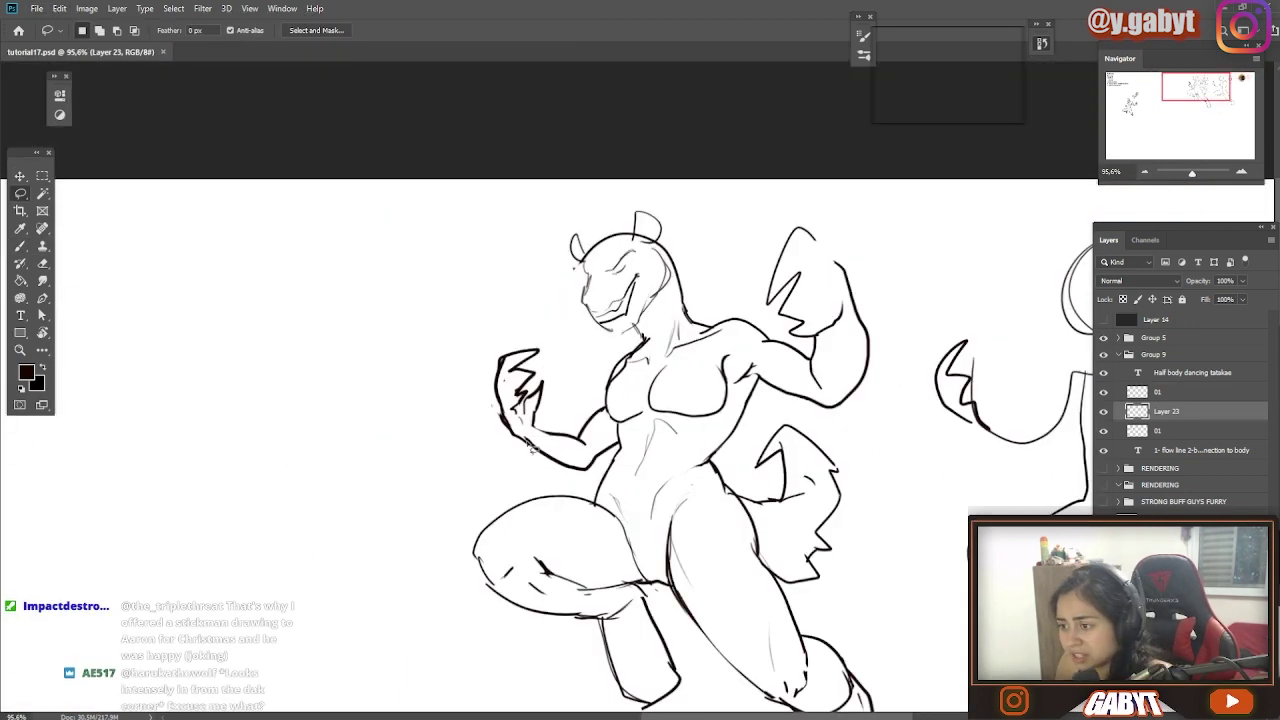
Name the creature's layer 02 and place a duplicate of the drawing between the reference and the original
key("ctrl+t")
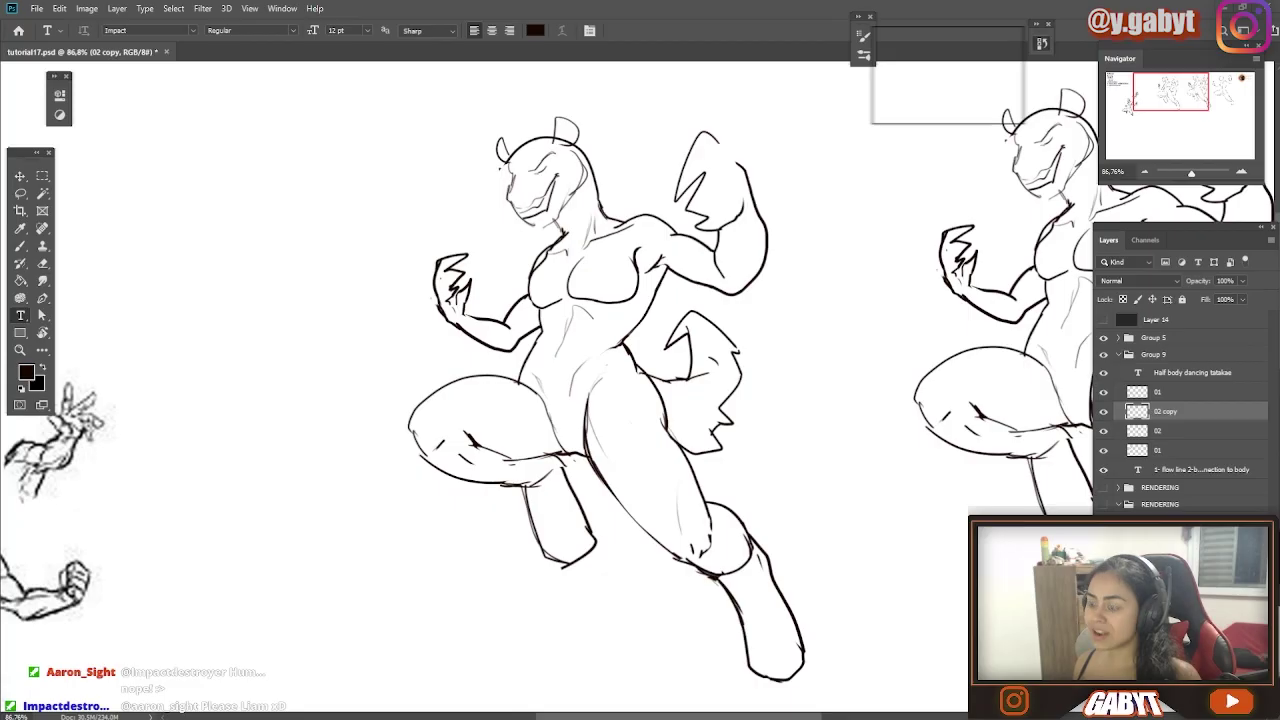
mouse_move(579, 498)
left_mouse_down()
mouse_move(831, 330)
mouse_move(452, 440)
left_mouse_up()
key("ctrl+z")
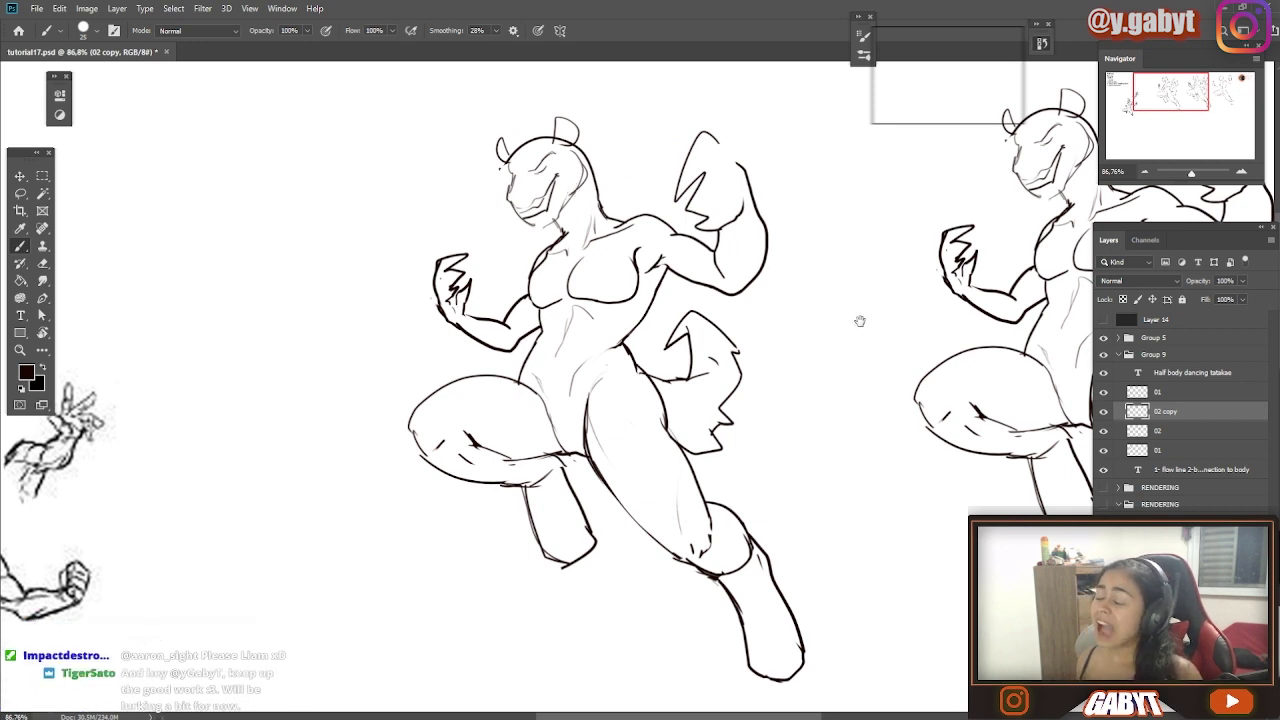
left_click_drag(860, 321, 248, 372)
mouse_move(797, 440)
left_mouse_down()
mouse_move(277, 509)
mouse_move(369, 472)
mouse_move(857, 375)
left_mouse_up()
left_click_drag(270, 605, 862, 400)
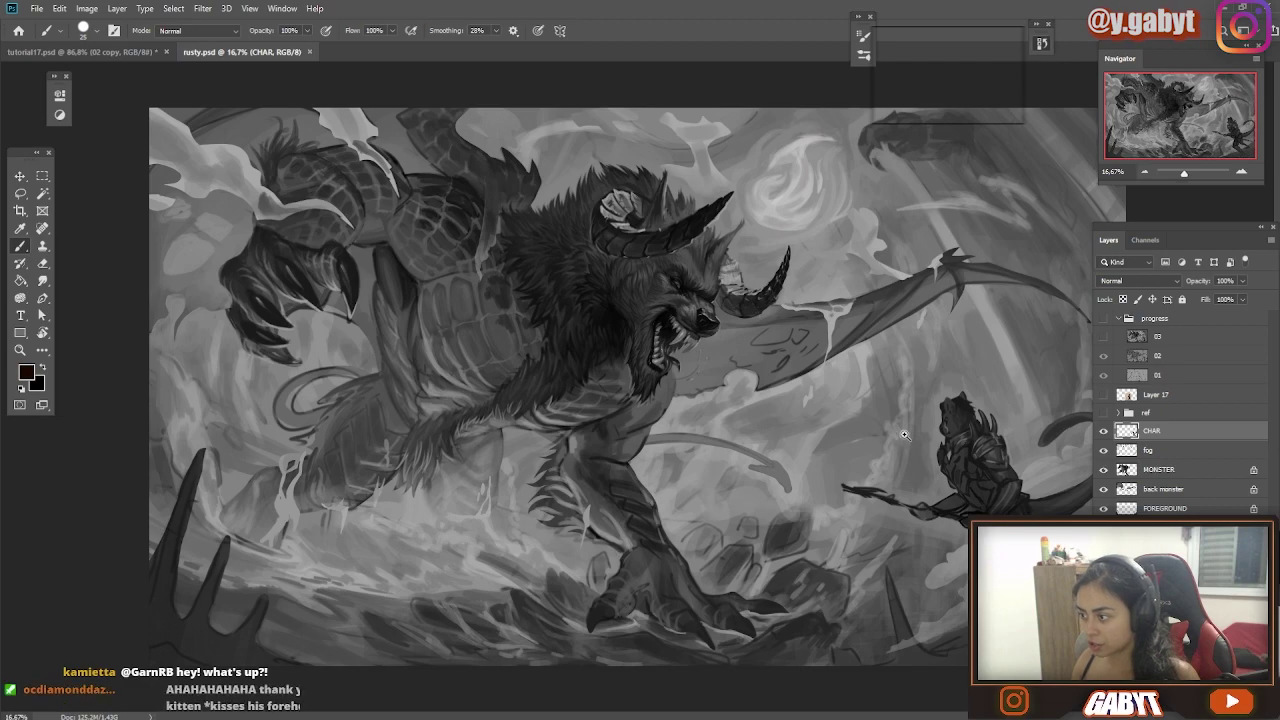
Inspect the warrior in rusty.psd and compare progress stages 01 and 02 by toggling their visibility
scroll(857, 433, "up", 2)
left_click_drag(957, 434, 420, 251)
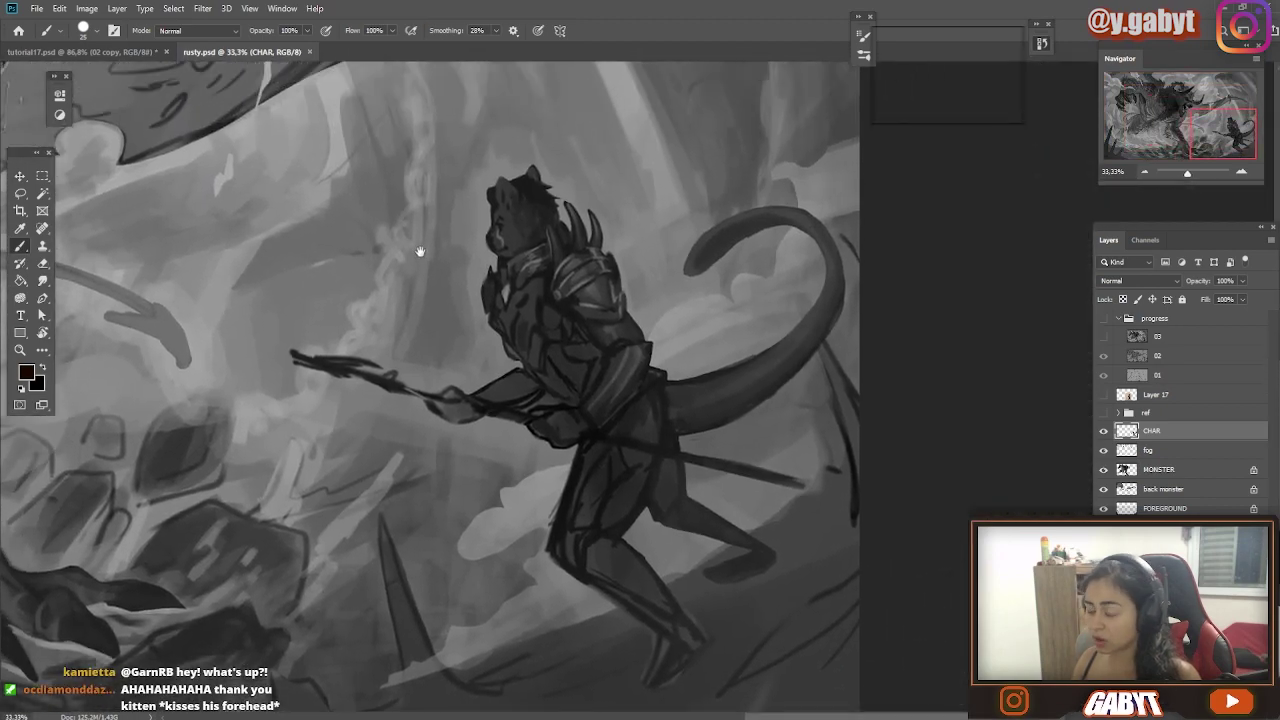
left_click(1104, 356)
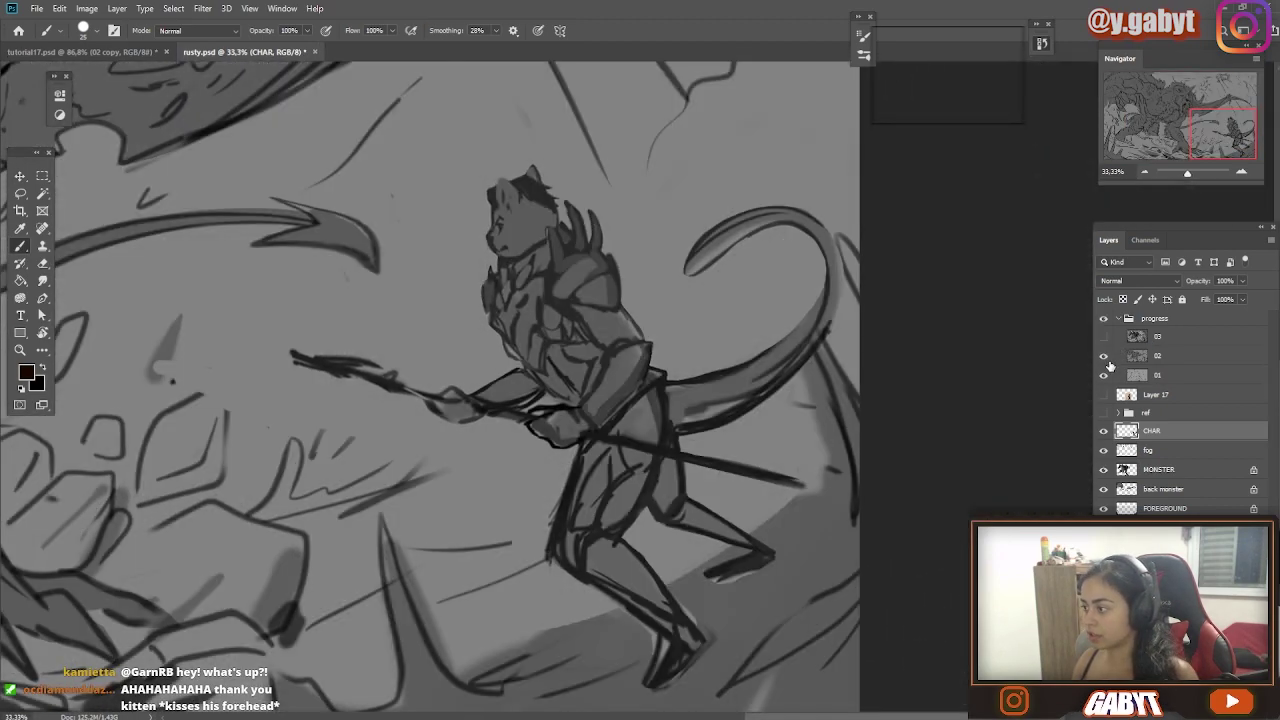
left_click(1104, 359)
mouse_move(934, 410)
left_mouse_down()
mouse_move(900, 409)
mouse_move(915, 401)
left_mouse_up()
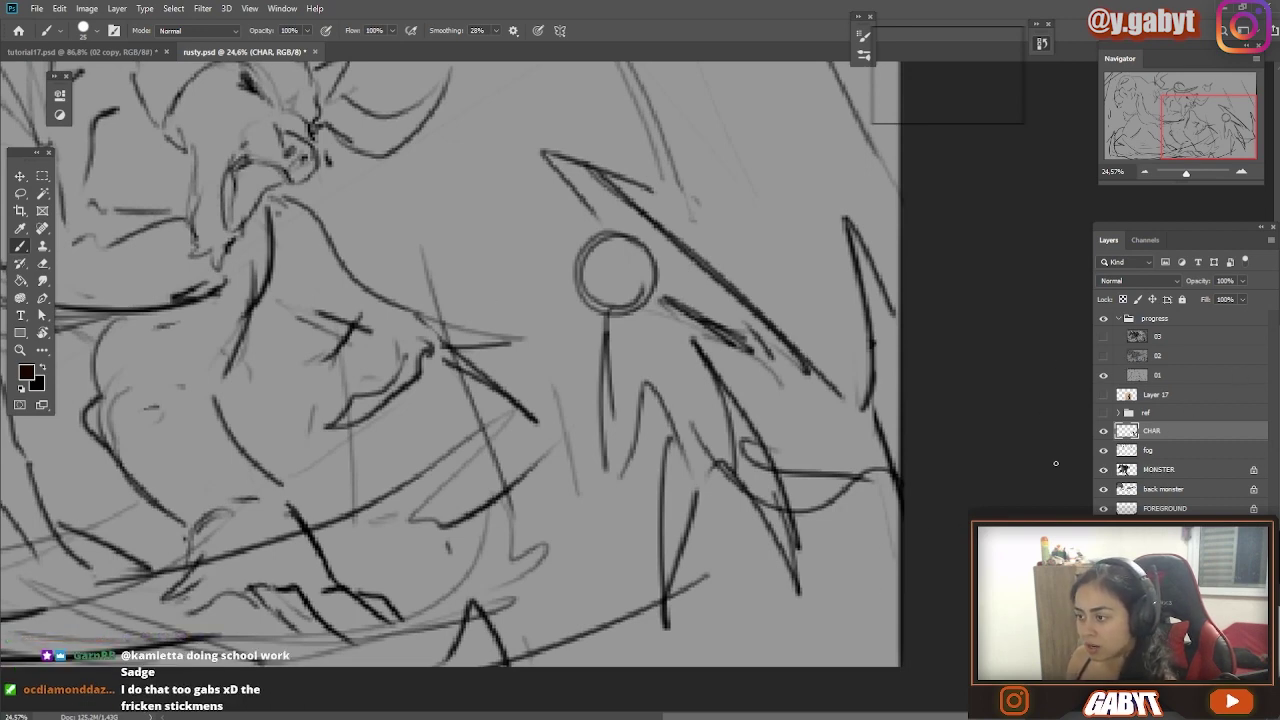
left_click(1104, 357)
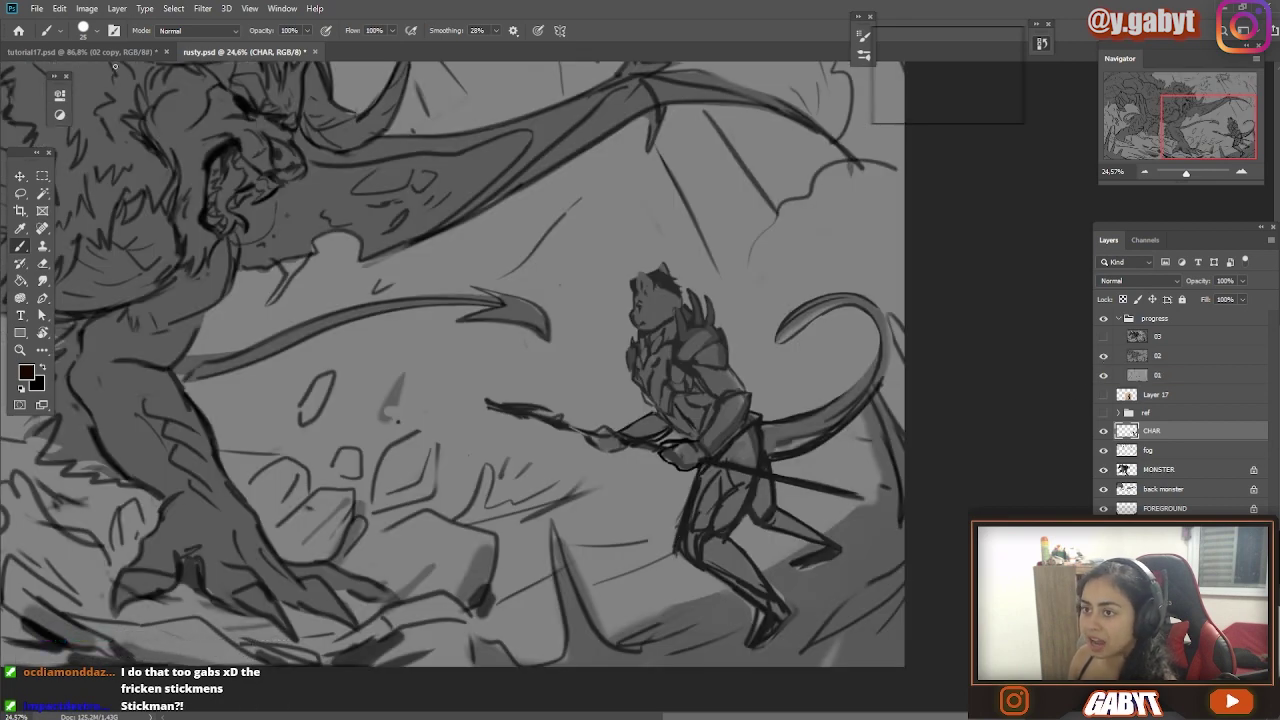
Check the creature poses in tutorial17.psd, then view the whole monster scene in rusty.psd at progress stage 03
left_click(115, 55)
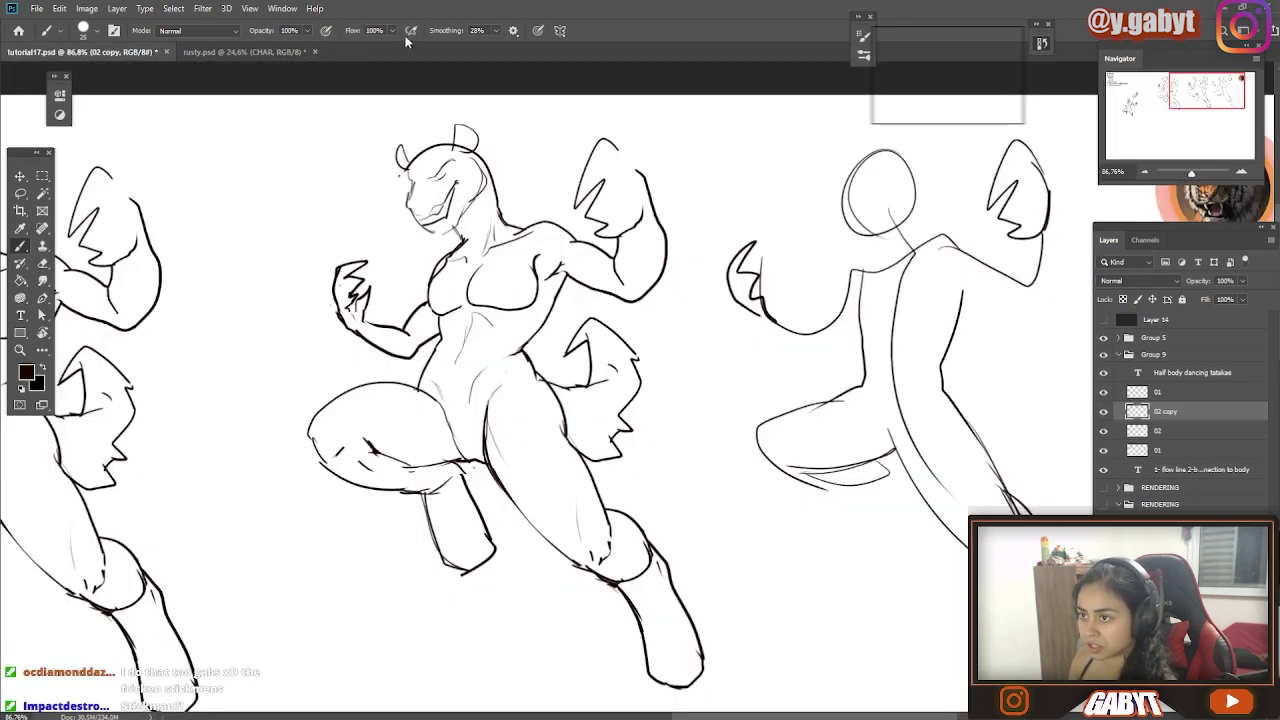
left_click(240, 52)
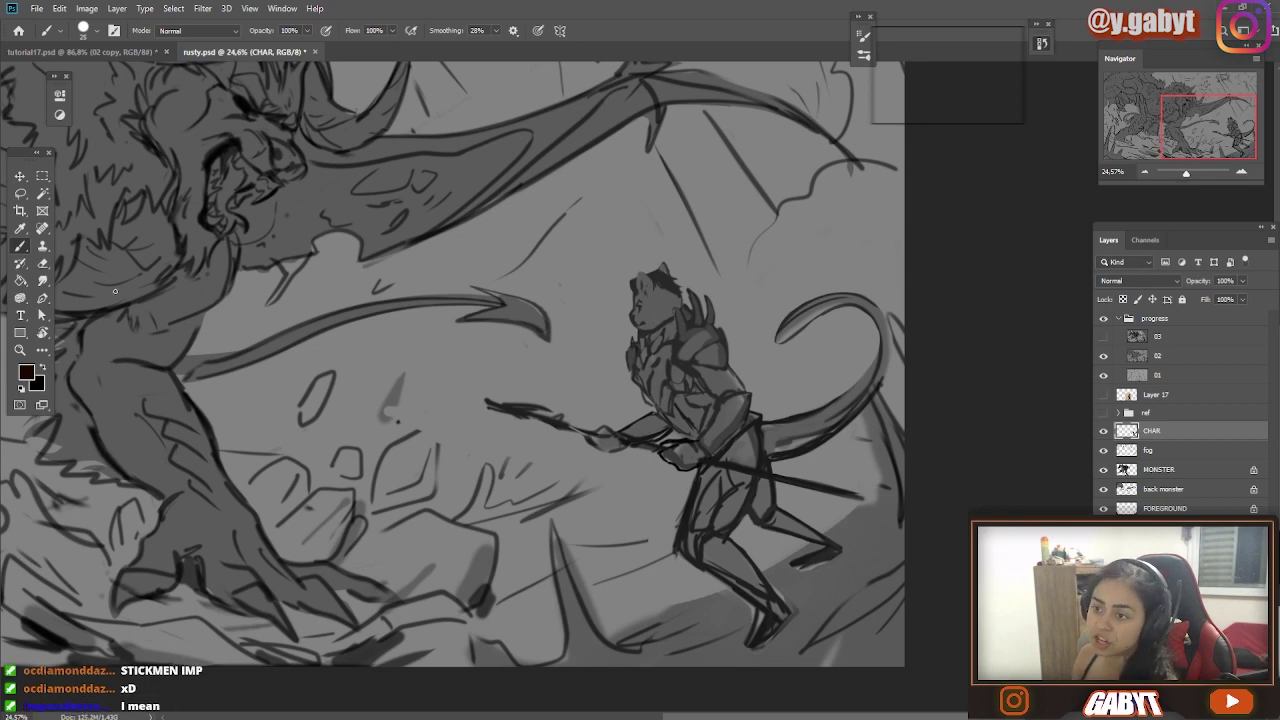
left_click_drag(1188, 173, 1185, 178)
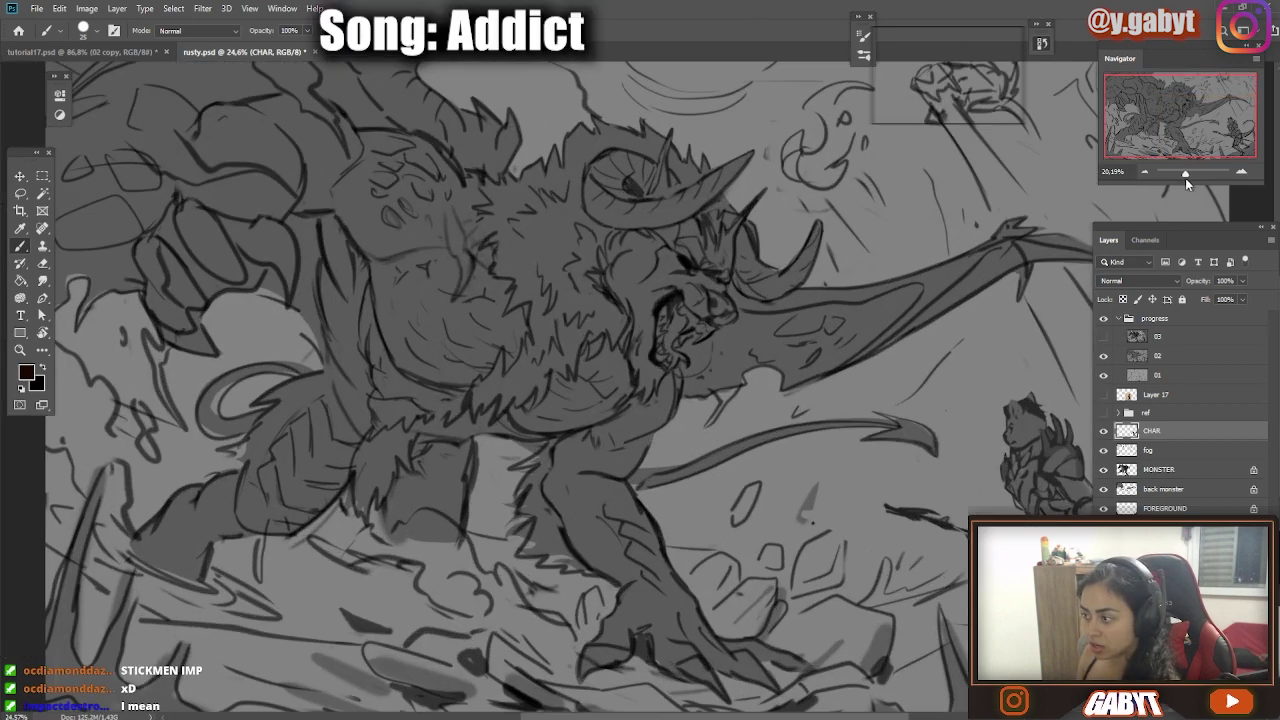
left_click(1104, 338)
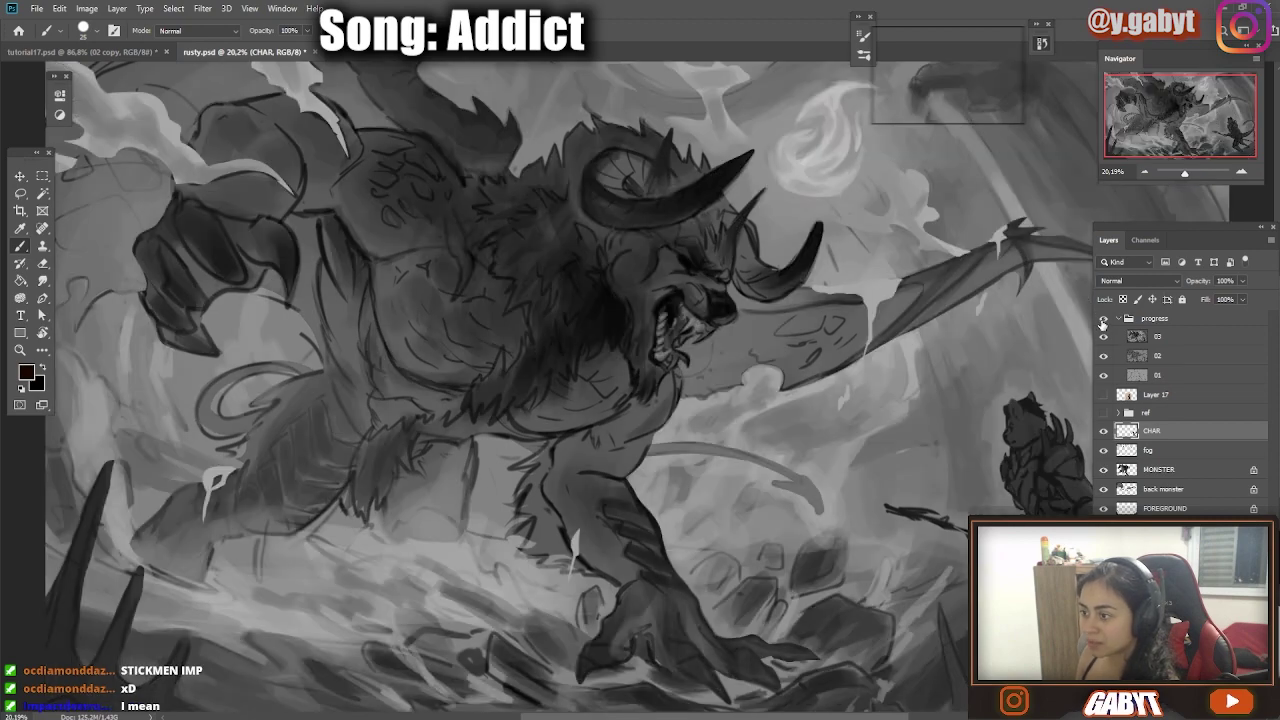
Toggle the visibility of the progress group in rusty.psd to look at the painting beneath the saved stages
left_click(1104, 319)
left_click_drag(1190, 178, 1183, 178)
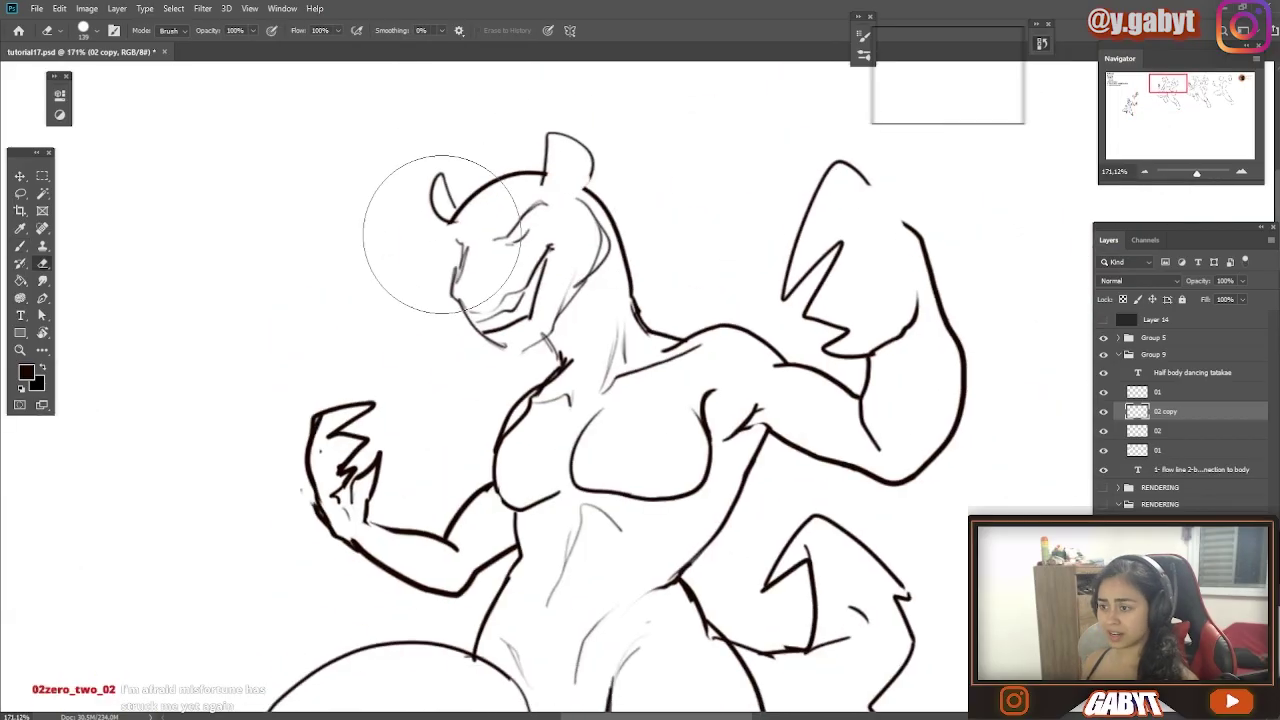
On the 02 copy layer, rework the creature's ears and skull outline into swept-back hair with a spiky mane down the neck
left_click_drag(456, 218, 533, 169)
key("b")
mouse_move(443, 128)
left_mouse_down()
mouse_move(466, 208)
mouse_move(618, 126)
mouse_move(704, 188)
left_mouse_up()
key("e")
key("b")
left_click_drag(669, 191, 716, 303)
key("ctrl+z")
left_click_drag(686, 240, 600, 335)
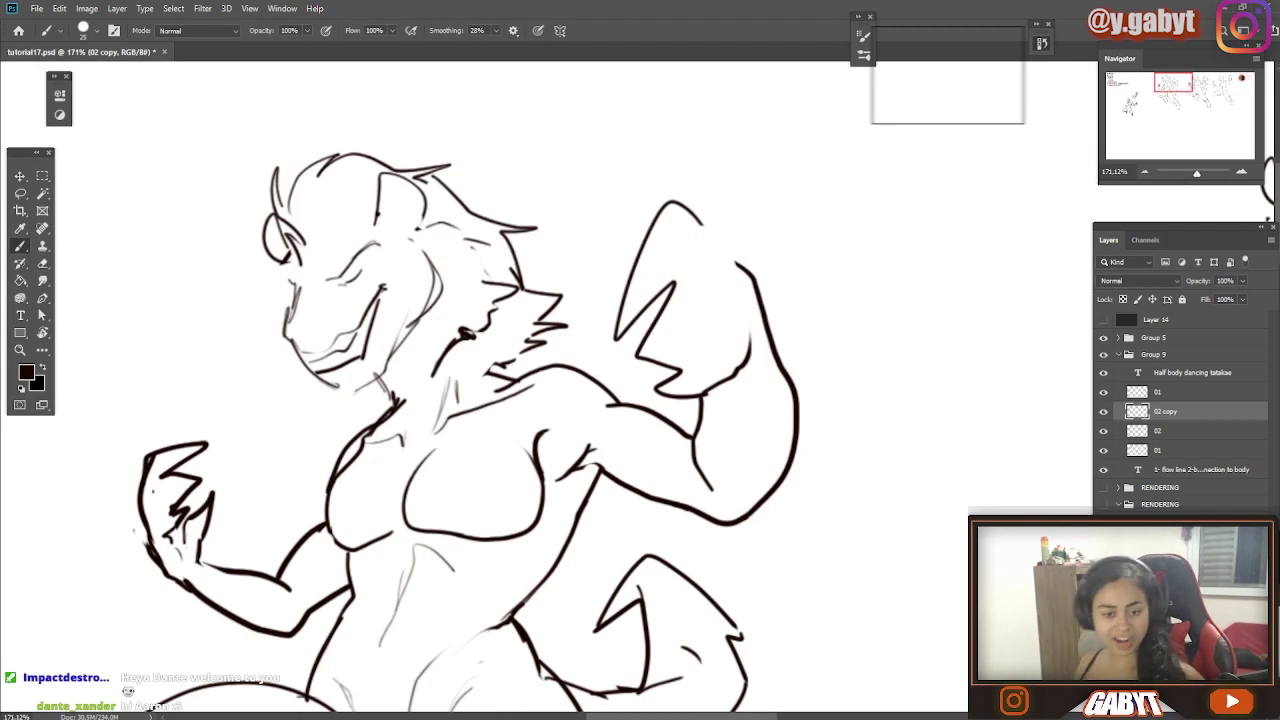
Draw a jagged fur collar running from the back of the neck across the shoulder and upper chest
mouse_move(497, 400)
left_mouse_down()
mouse_move(571, 382)
mouse_move(535, 363)
left_mouse_up()
key("e")
key("b")
left_click_drag(438, 374, 516, 374)
mouse_move(618, 315)
left_mouse_down()
mouse_move(685, 361)
mouse_move(534, 402)
mouse_move(467, 460)
left_mouse_up()
Extend the fur in pointed tufts between the chest forms and erase the old mouth and jaw lines
key("e")
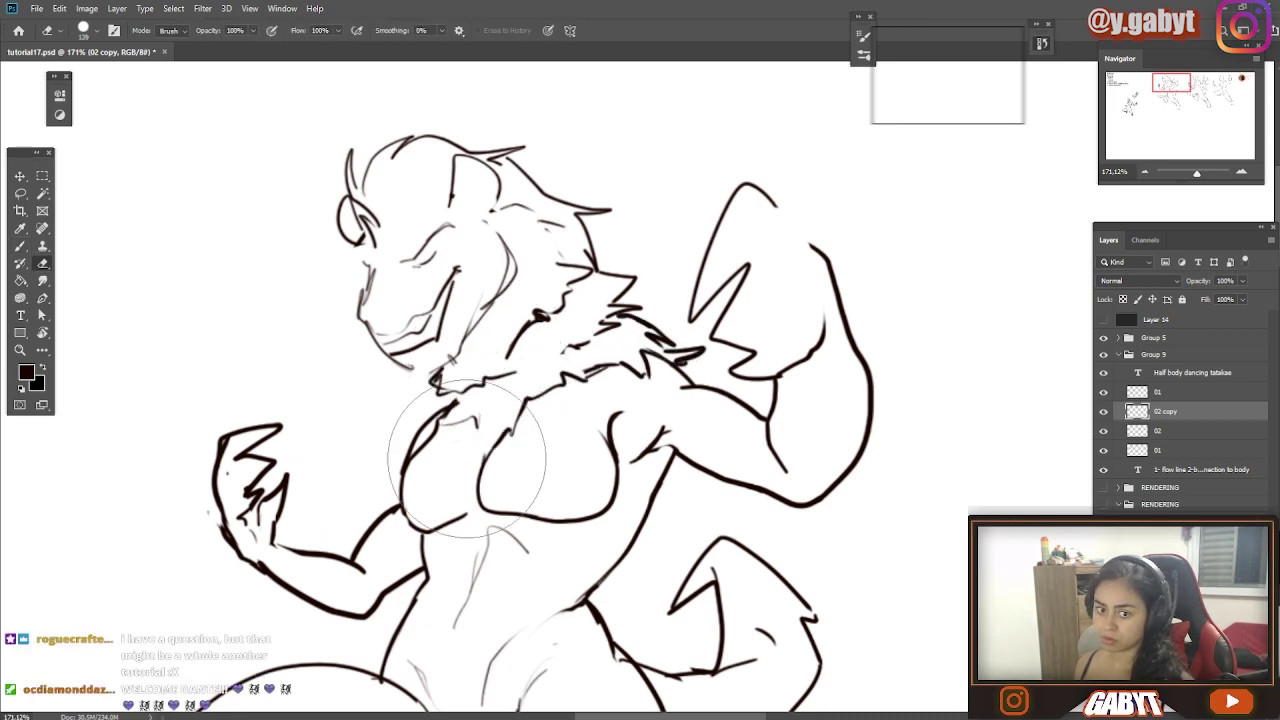
key("b")
key("e")
mouse_move(434, 402)
left_mouse_down()
mouse_move(478, 450)
mouse_move(486, 322)
left_mouse_up()
key("b")
key("e")
left_click_drag(456, 270, 388, 352)
key("b")
left_click_drag(361, 312, 384, 345)
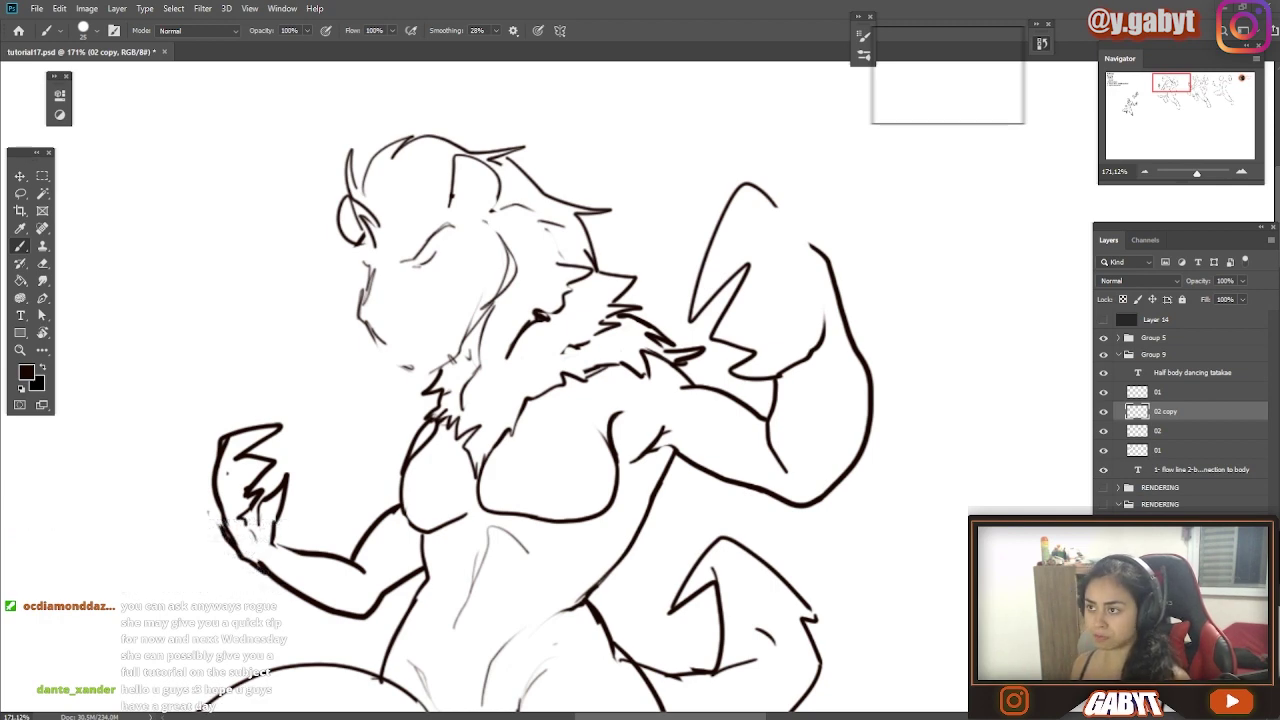
Draw long diagonal guide lines across the shoulders, hips and lower leg of the 02 copy figure to demonstrate its body angles
mouse_move(704, 290)
left_mouse_down()
mouse_move(523, 468)
mouse_move(475, 407)
left_mouse_up()
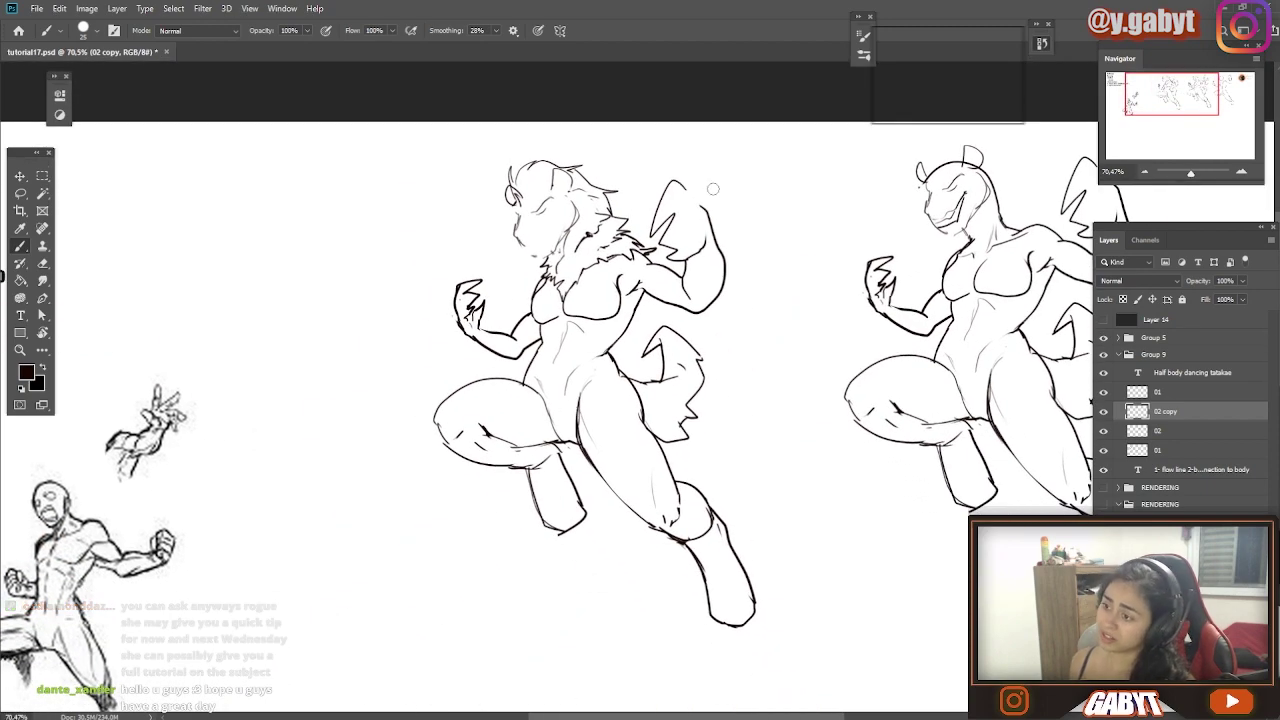
mouse_move(711, 189)
left_mouse_down()
mouse_move(706, 166)
mouse_move(708, 233)
left_mouse_up()
key("ctrl+z")
left_click_drag(186, 477, 929, 600)
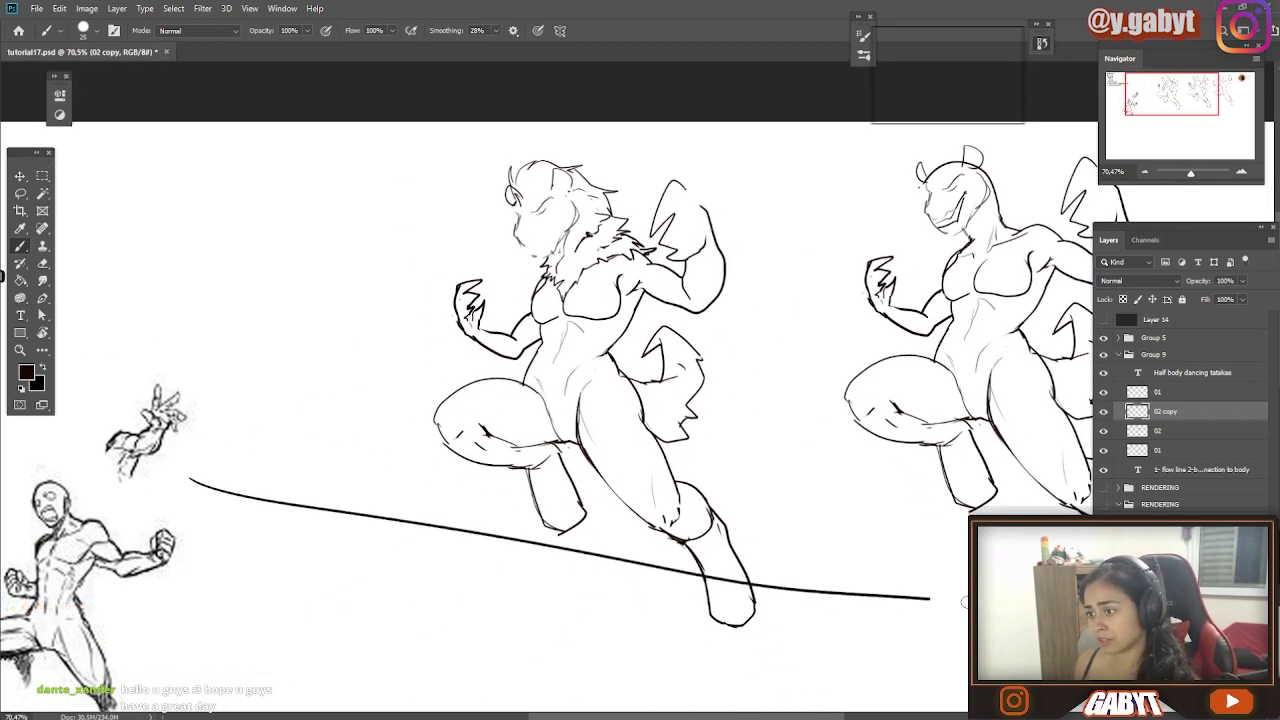
key("ctrl+z")
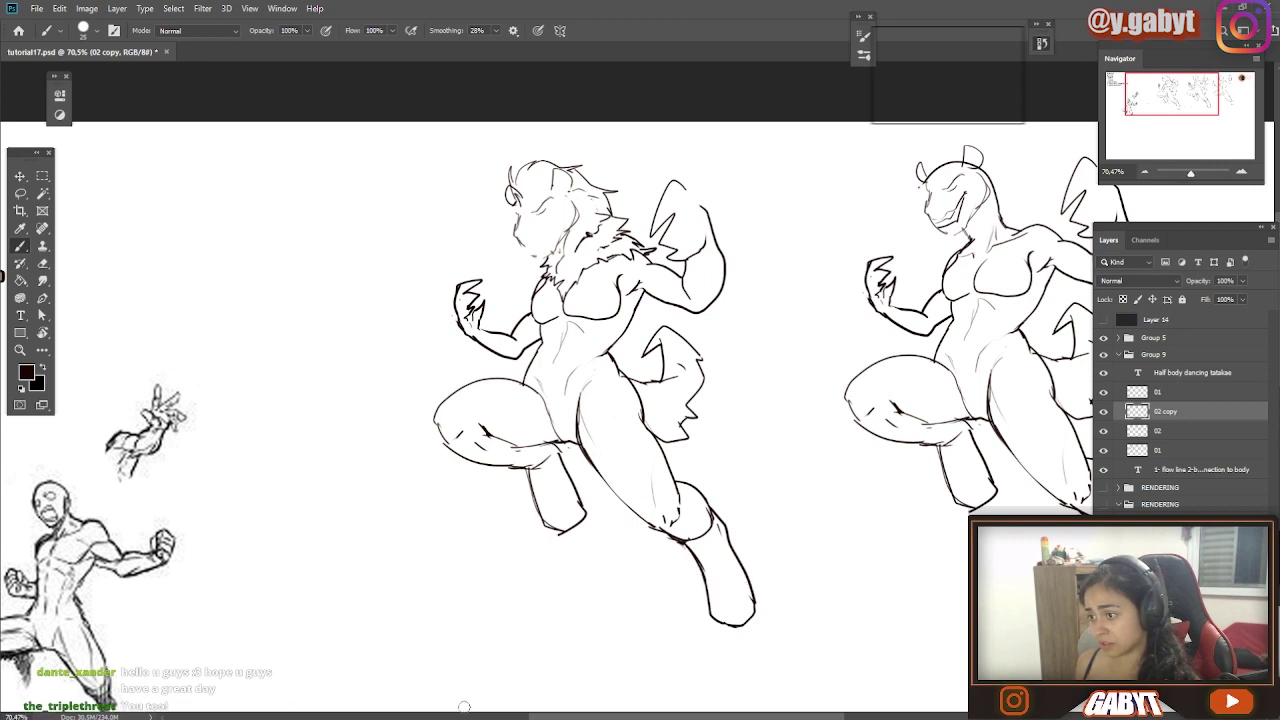
left_click_drag(464, 706, 821, 485)
left_click_drag(250, 175, 835, 415)
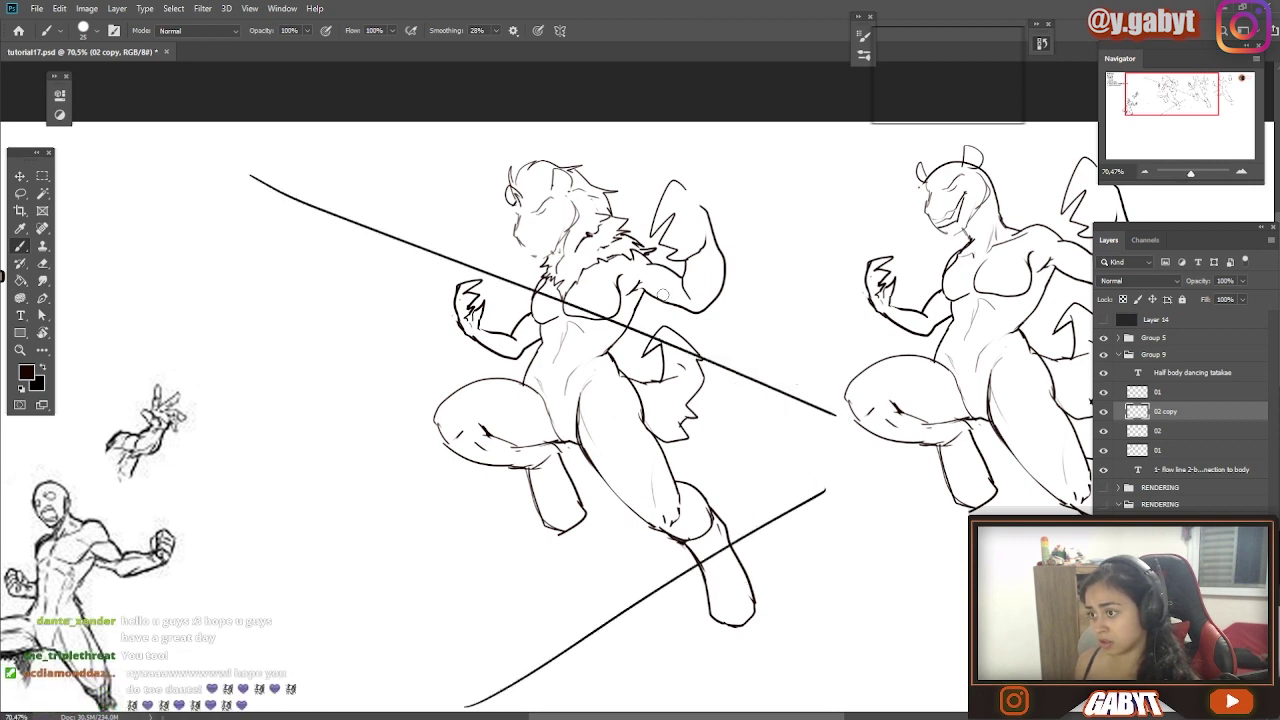
left_click_drag(425, 153, 865, 338)
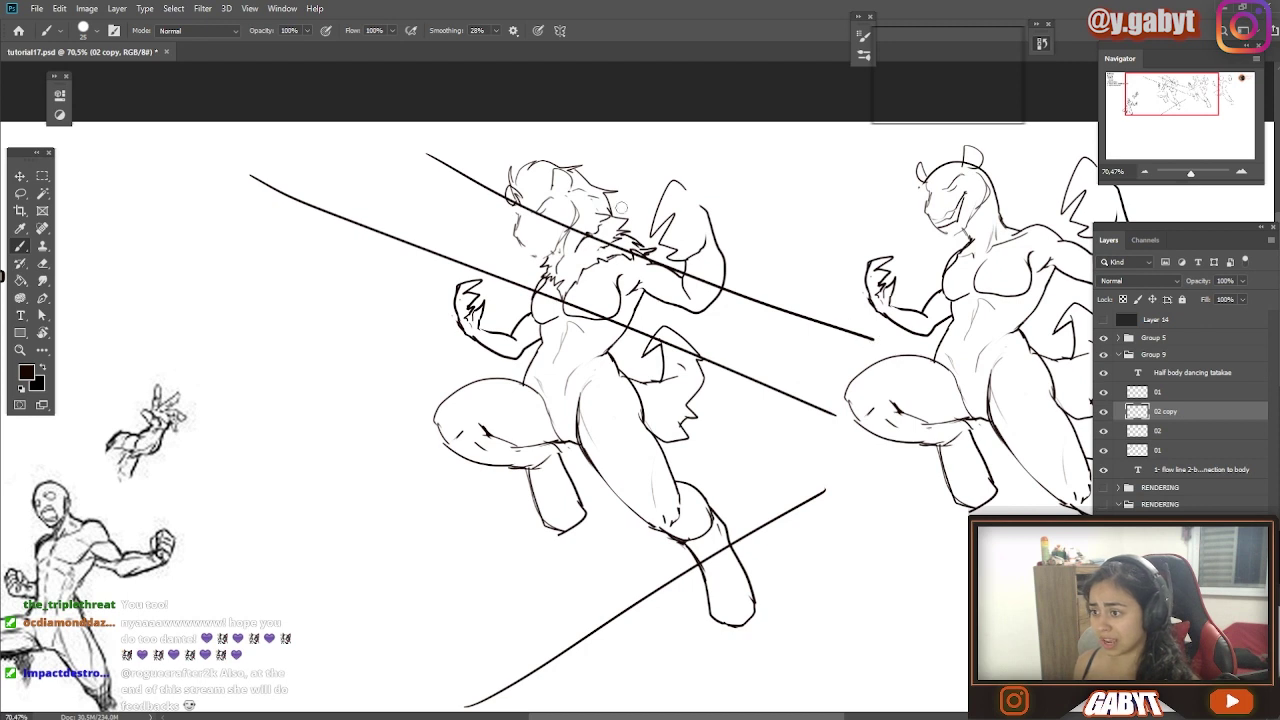
mouse_move(779, 124)
left_mouse_down()
mouse_move(450, 332)
mouse_move(364, 405)
left_mouse_up()
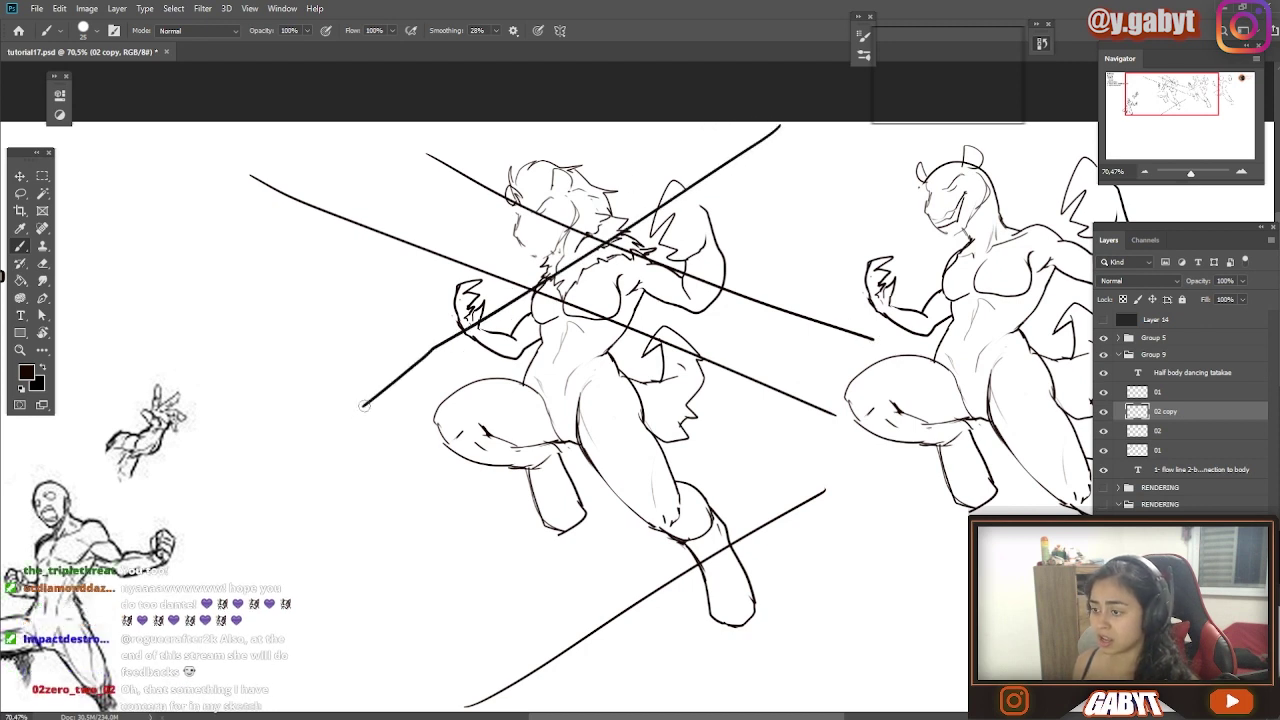
left_click_drag(470, 410, 868, 250)
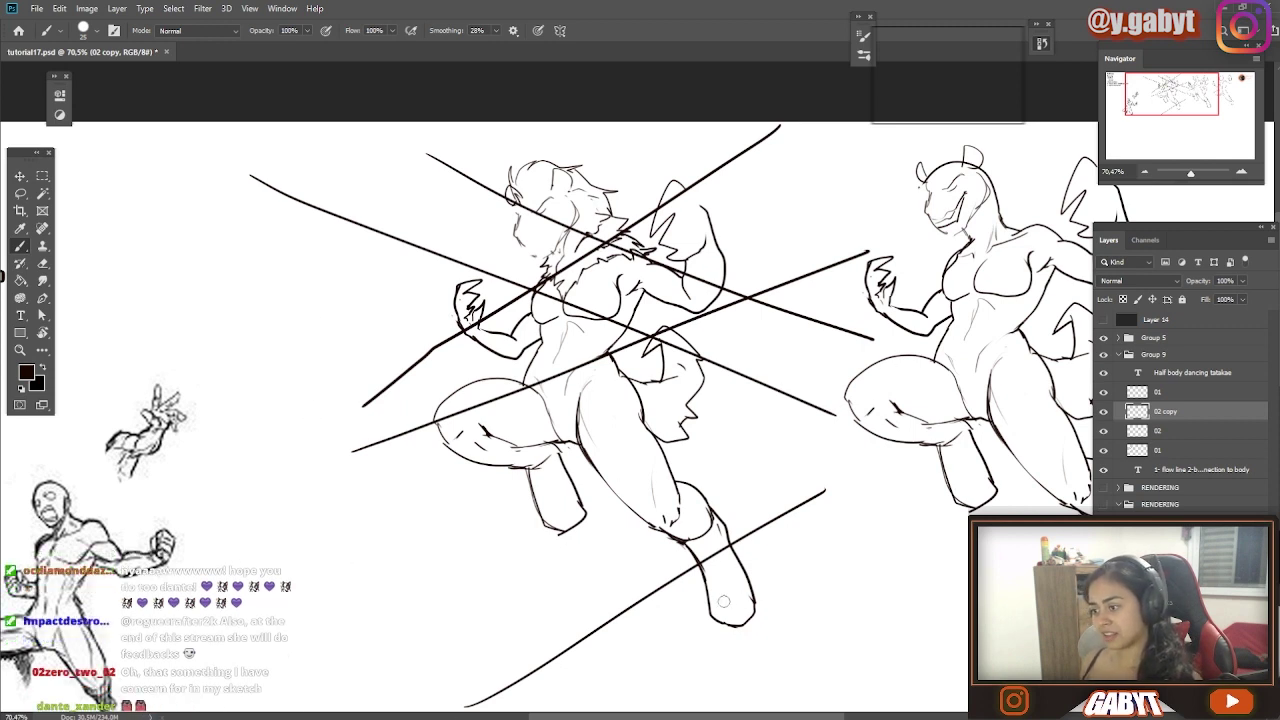
Circle the extended lower leg, try two more long lines across the figure, and undo all the demonstration marks
mouse_move(716, 498)
left_mouse_down()
mouse_move(687, 481)
mouse_move(650, 510)
mouse_move(620, 480)
left_mouse_up()
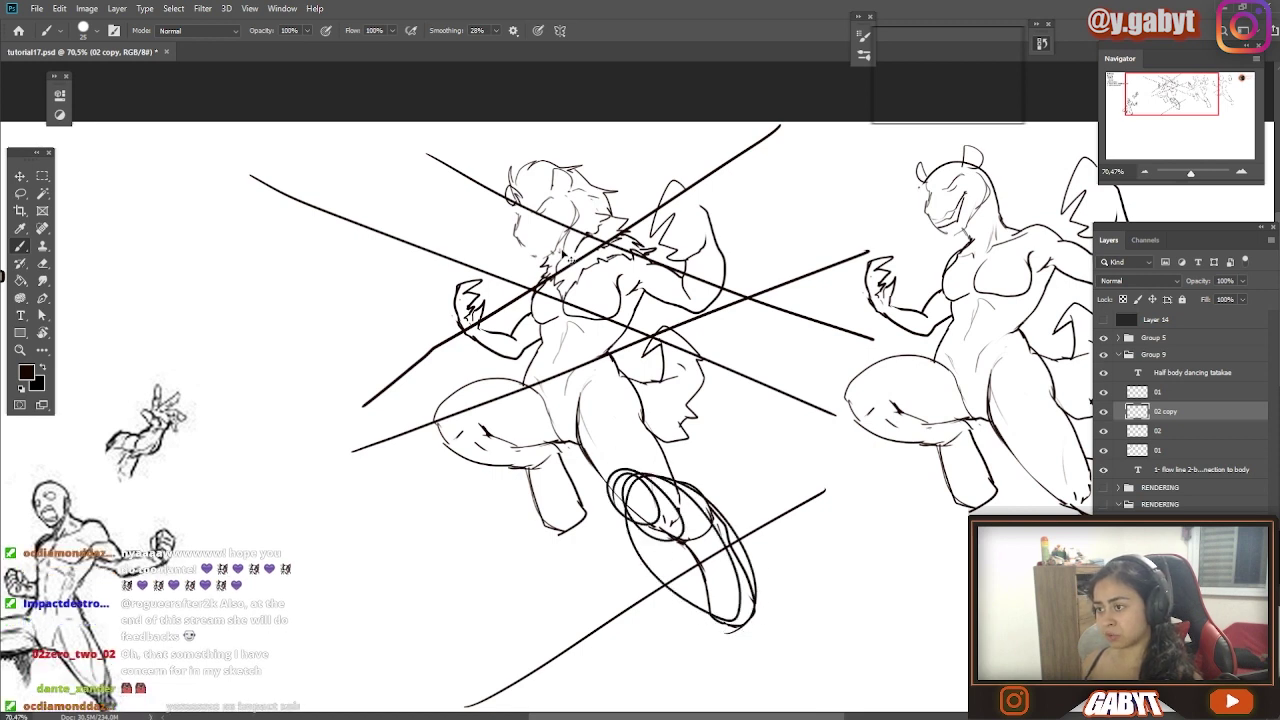
key("ctrl+z")
left_click_drag(652, 122, 878, 584)
key("ctrl+z")
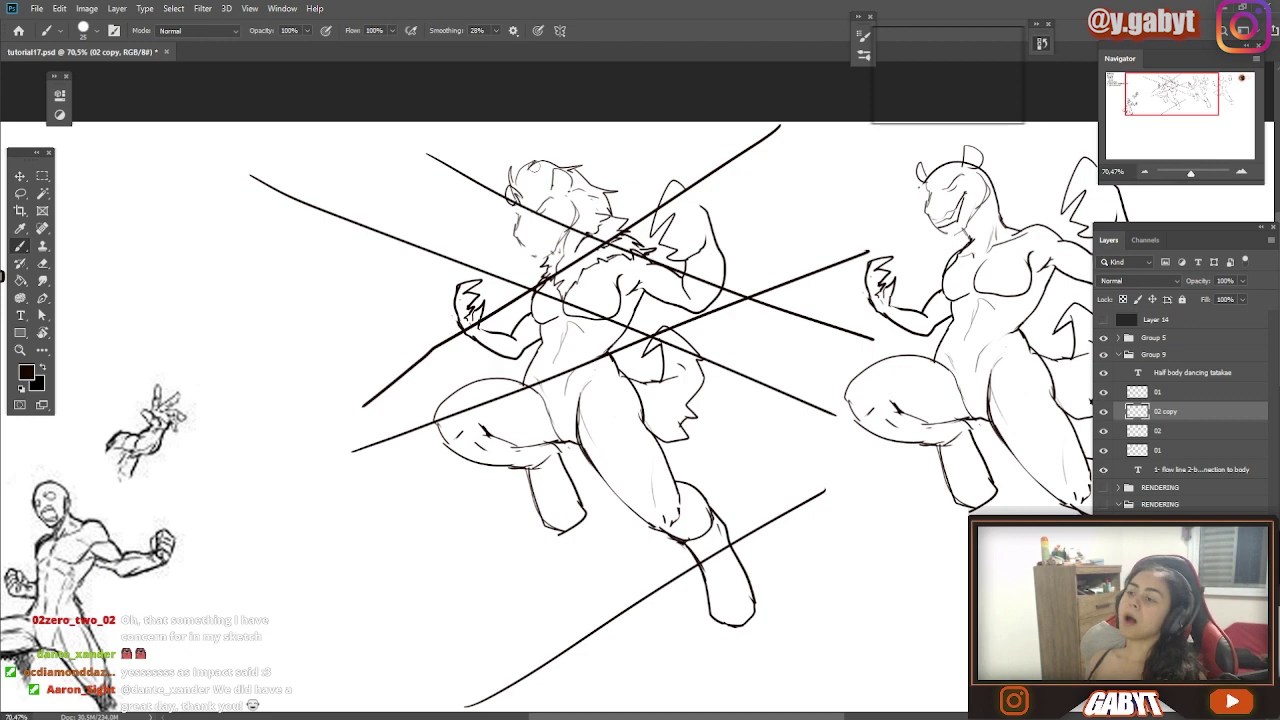
left_click_drag(552, 120, 334, 696)
key("ctrl+z")
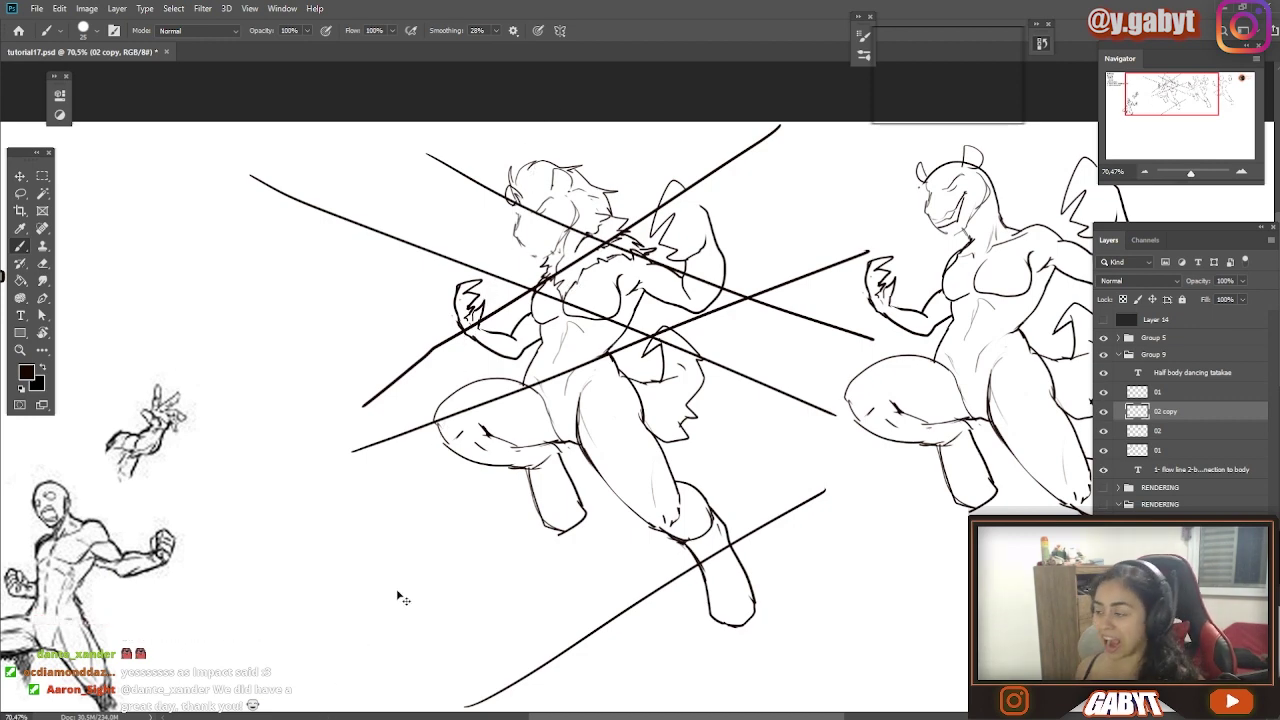
key("ctrl+z")
key("ctrl+z")
key("ctrl+z")
key("ctrl+z")
key("ctrl+z")
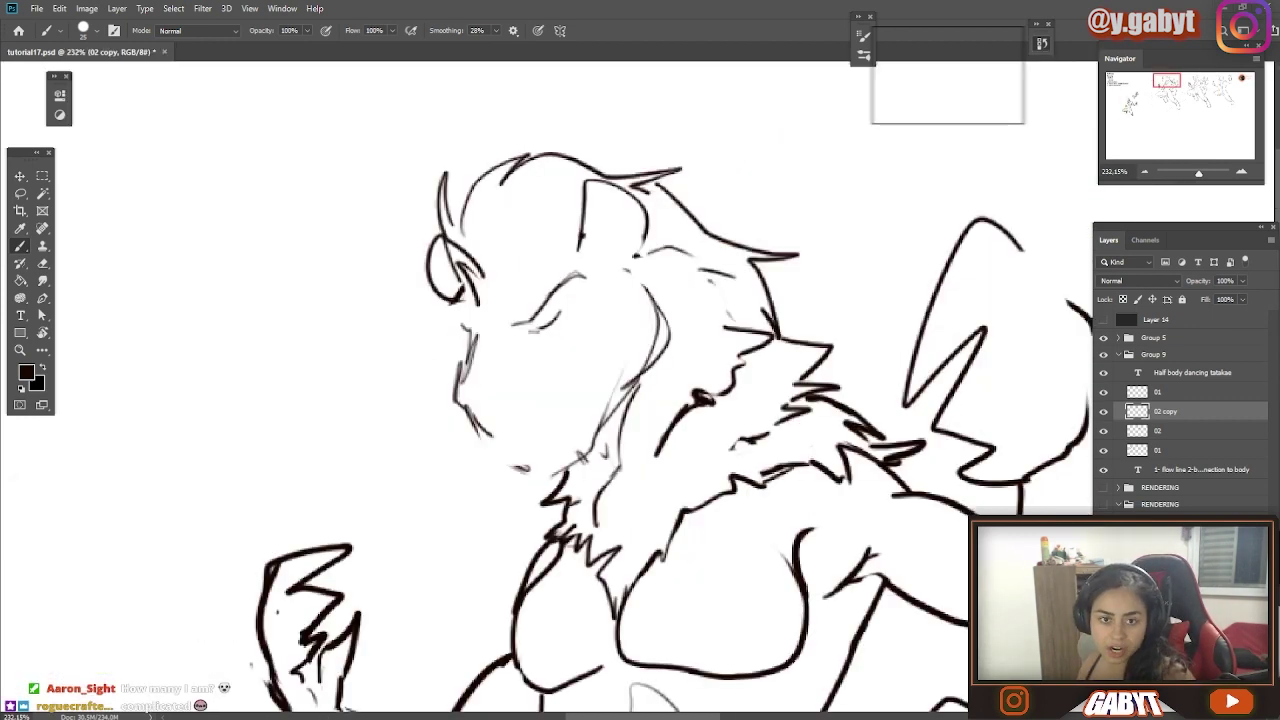
Detail the near ear, draw angry slanted eyes and brows, and erase the old snout outline
key("e")
key("b")
left_click_drag(463, 288, 450, 310)
mouse_move(588, 184)
left_mouse_down()
mouse_move(560, 262)
mouse_move(580, 250)
left_mouse_up()
key("e")
key("b")
mouse_move(630, 192)
left_mouse_down()
mouse_move(650, 275)
mouse_move(614, 260)
mouse_move(530, 330)
mouse_move(545, 338)
mouse_move(490, 345)
mouse_move(550, 348)
mouse_move(577, 316)
left_mouse_up()
left_click_drag(577, 318, 538, 353)
key("e")
left_click_drag(463, 365, 485, 432)
key("b")
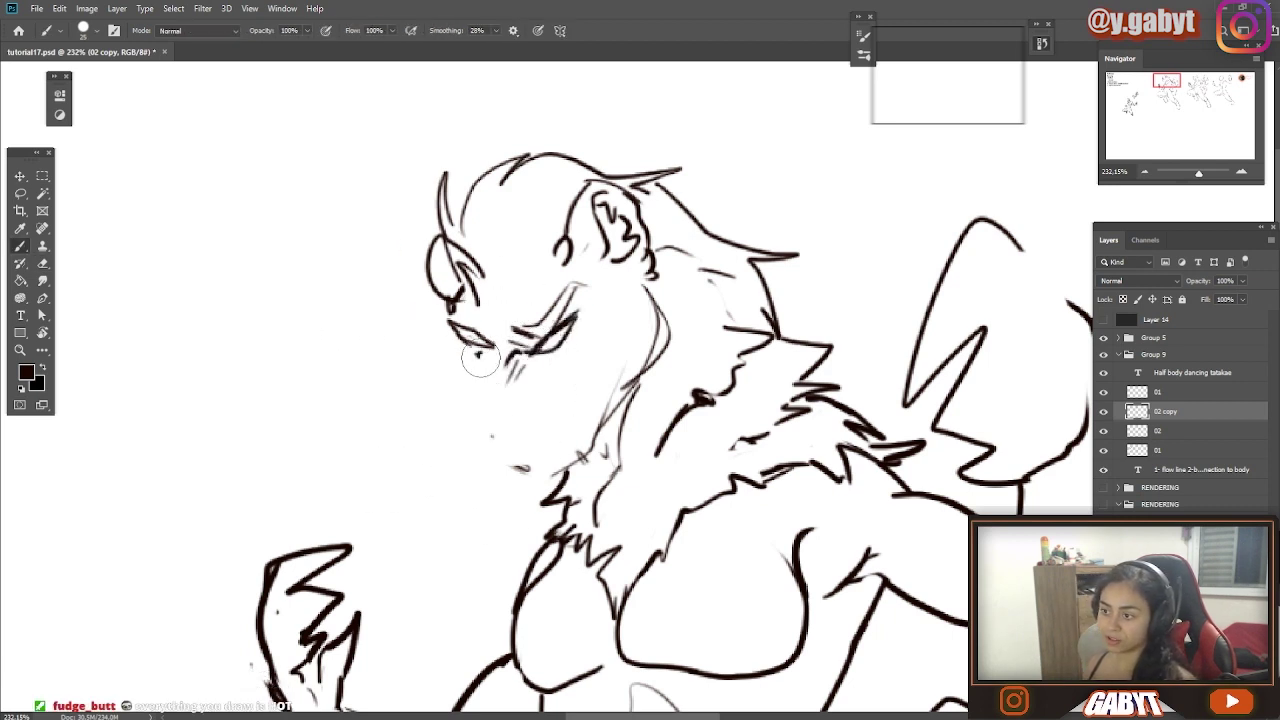
Draw the creature's muzzle with a broad nose, a closed front lip and a fanged grin
left_click_drag(458, 340, 466, 370)
mouse_move(478, 350)
left_mouse_down()
mouse_move(467, 433)
mouse_move(480, 405)
left_mouse_up()
mouse_move(480, 404)
left_mouse_down()
mouse_move(512, 408)
mouse_move(504, 438)
left_mouse_up()
mouse_move(462, 422)
left_mouse_down()
mouse_move(477, 446)
mouse_move(506, 448)
left_mouse_up()
left_click_drag(524, 394, 548, 390)
mouse_move(550, 415)
left_mouse_down()
mouse_move(585, 363)
mouse_move(562, 416)
mouse_move(522, 455)
mouse_move(528, 478)
mouse_move(572, 462)
mouse_move(606, 428)
left_mouse_up()
Clean up the old jaw line and redraw the chin and jaw, adding a pointed fur tuft on the cheek
key("e")
key("b")
key("e")
left_click_drag(660, 318, 622, 415)
key("b")
left_click_drag(561, 464, 646, 370)
mouse_move(646, 370)
left_mouse_down()
mouse_move(640, 300)
mouse_move(649, 385)
left_mouse_up()
key("e")
key("b")
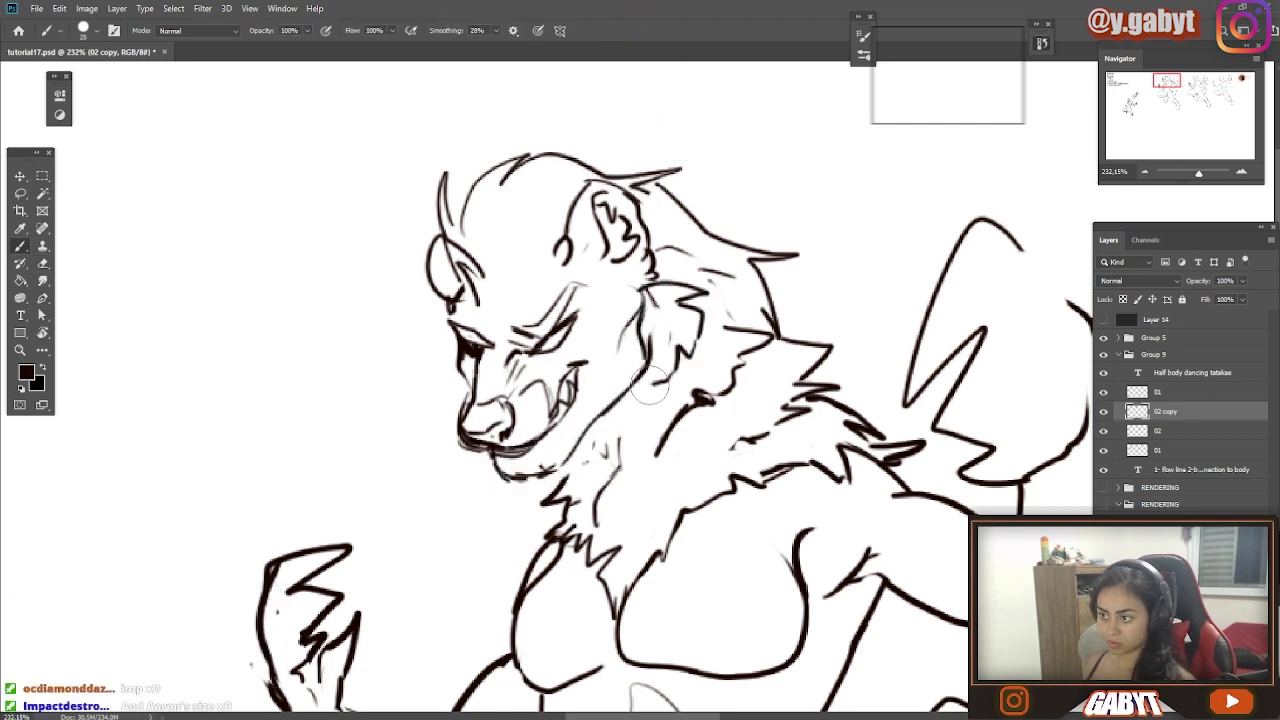
Add the far cheek contour, hair strands over the forehead and scalp, and a solid black shadow under the jaw
mouse_move(435, 300)
left_mouse_down()
mouse_move(466, 397)
mouse_move(504, 450)
left_mouse_up()
scroll(720, 320, "up", 1)
left_click_drag(540, 342, 480, 352)
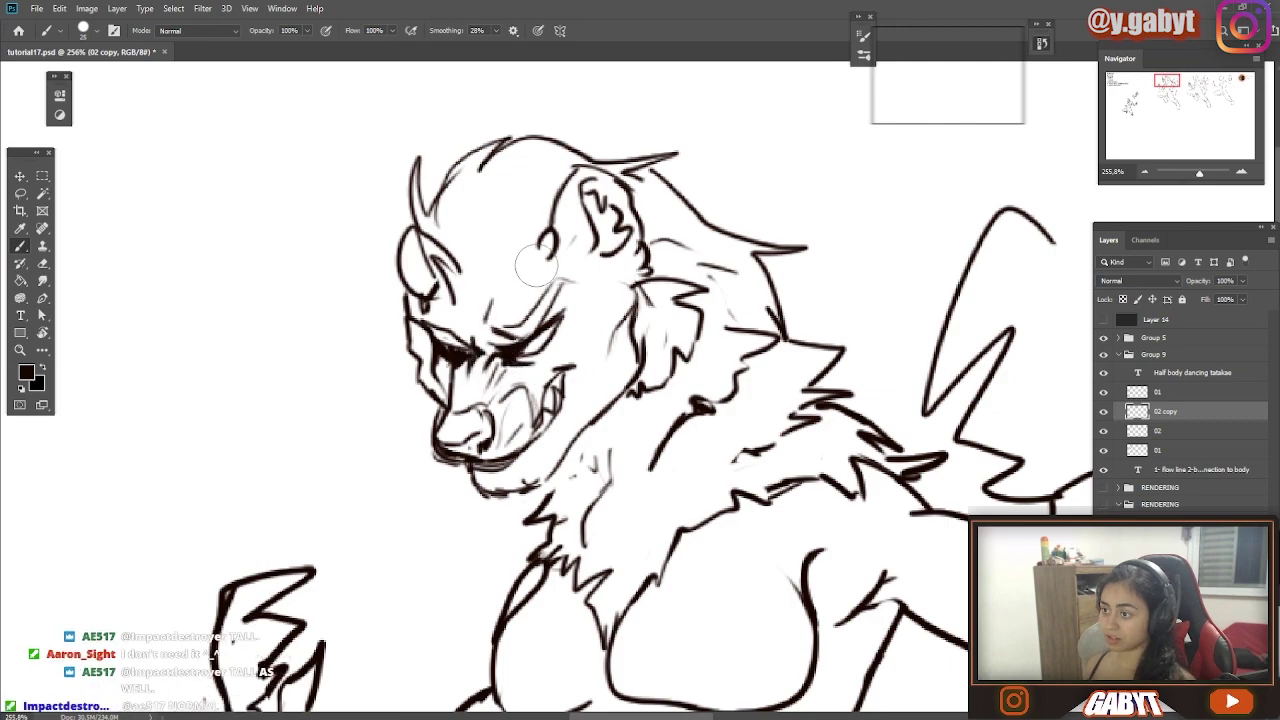
left_click_drag(534, 238, 530, 262)
left_click_drag(494, 262, 478, 284)
left_click_drag(470, 196, 467, 312)
left_click_drag(504, 157, 470, 198)
left_click_drag(551, 168, 526, 189)
left_click_drag(460, 298, 420, 330)
mouse_move(590, 450)
left_mouse_down()
mouse_move(507, 379)
mouse_move(496, 402)
left_mouse_up()
left_click_drag(587, 412, 503, 416)
Lasso the creature's head and adjust its placement on the neck with Free Transform
scroll(503, 416, "up", 6)
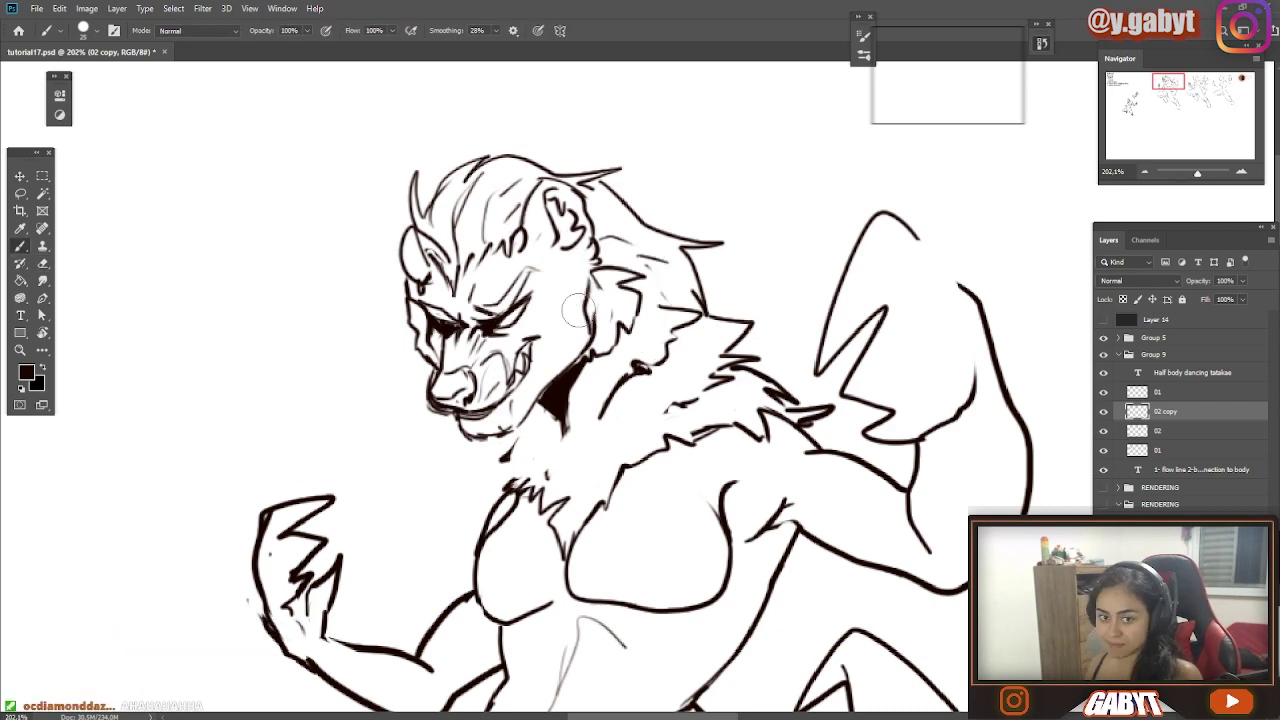
left_click_drag(547, 264, 594, 274)
key("l")
left_click_drag(575, 456, 582, 452)
key("ctrl+t")
left_click_drag(305, 292, 329, 294)
key("Return")
key("ctrl+d")
Clean up the throat lines, redraw the fur under the chin, and break the mane's back outline into spiky tufts
key("e")
mouse_move(560, 420)
left_mouse_down()
mouse_move(493, 335)
mouse_move(490, 390)
left_mouse_up()
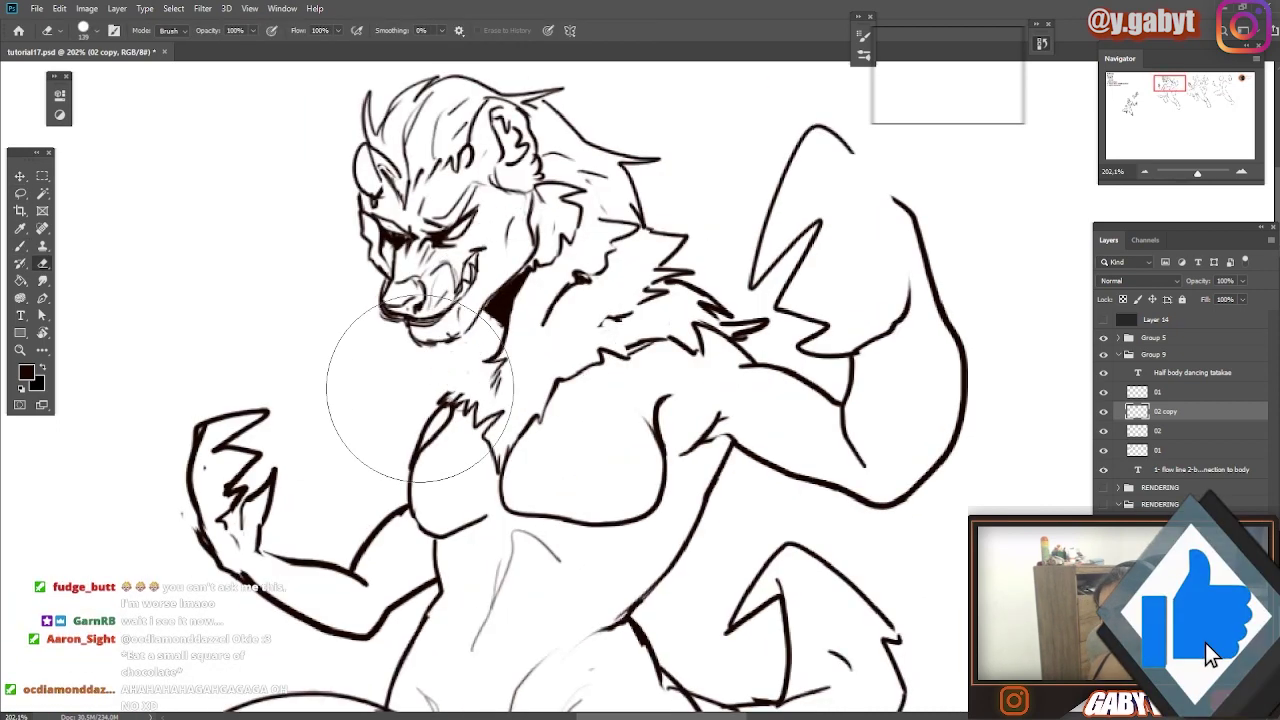
key("b")
left_click_drag(458, 340, 444, 402)
left_click_drag(600, 146, 684, 246)
scroll(626, 345, "up", 5)
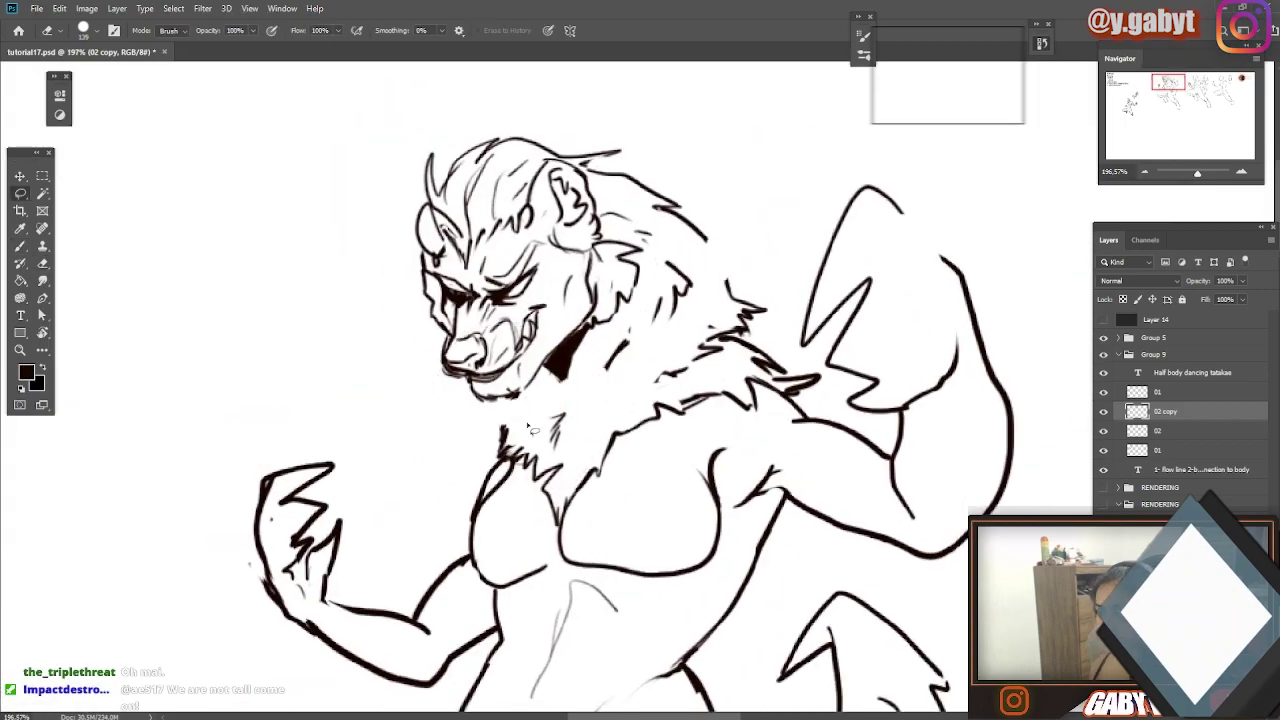
scroll(553, 394, "up", 3)
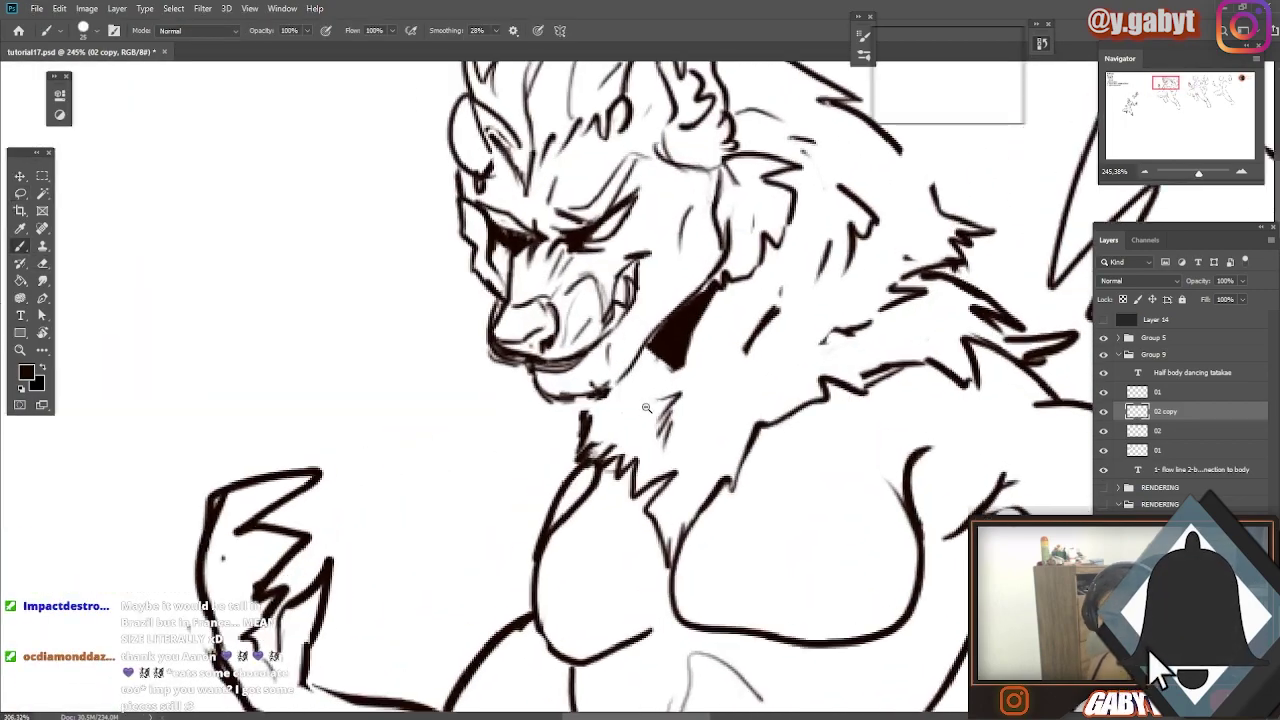
scroll(575, 405, "up", 3)
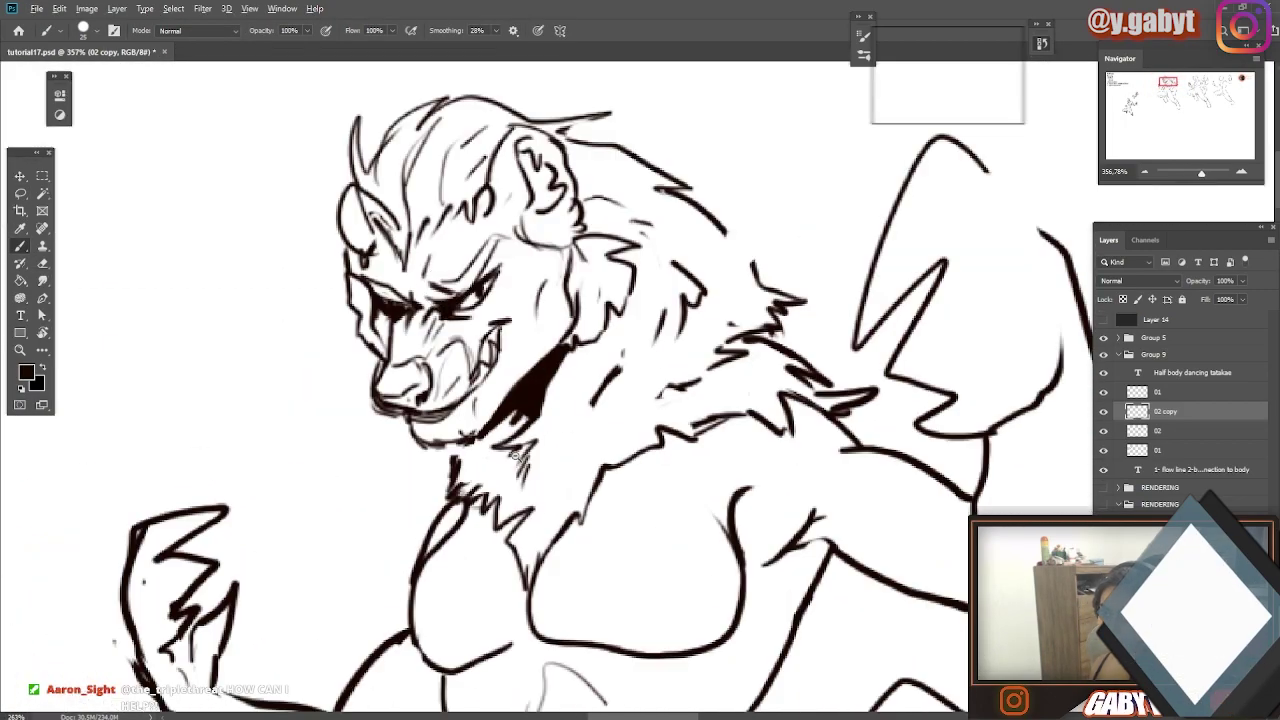
scroll(458, 266, "down", 3)
Draw a jagged fur flap between the legs and fur tufts along the outer hip below the tail
scroll(612, 428, "down", 6)
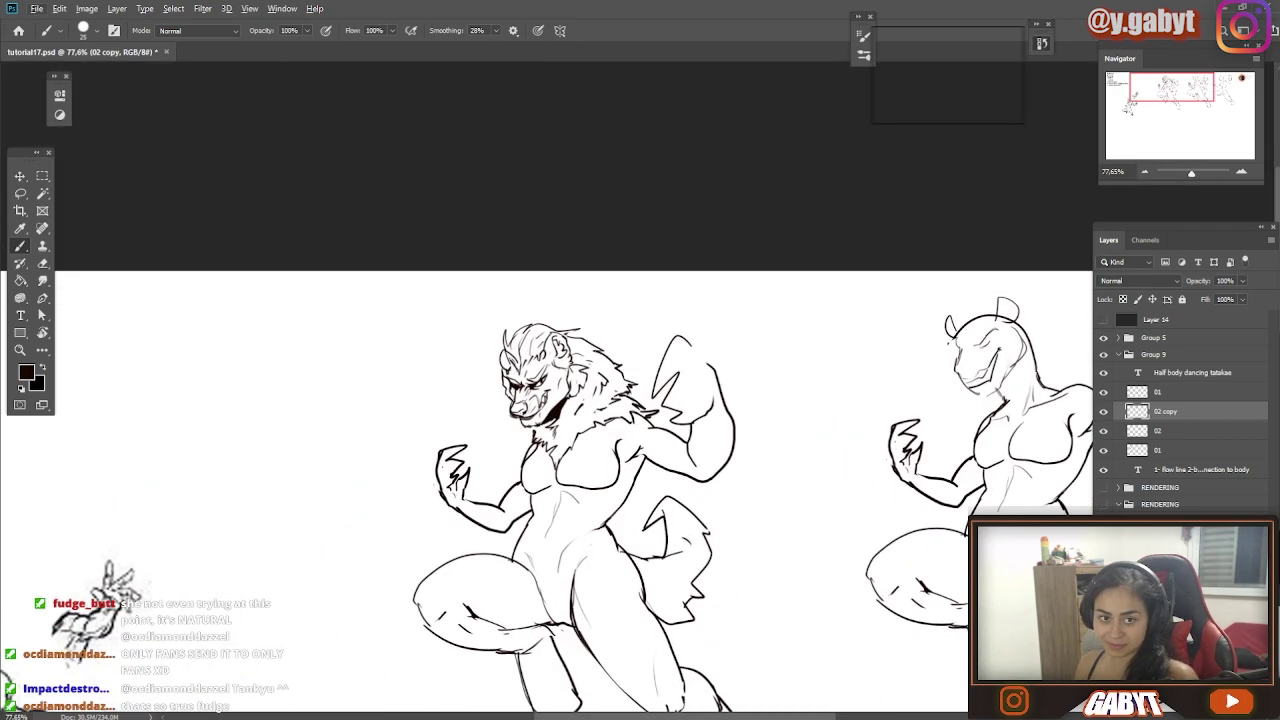
left_click_drag(600, 440, 593, 320)
scroll(589, 560, "up", 2)
key("e")
left_click_drag(550, 430, 552, 460)
key("b")
mouse_move(520, 410)
left_mouse_down()
mouse_move(529, 470)
mouse_move(577, 488)
left_mouse_up()
left_click_drag(580, 490, 590, 454)
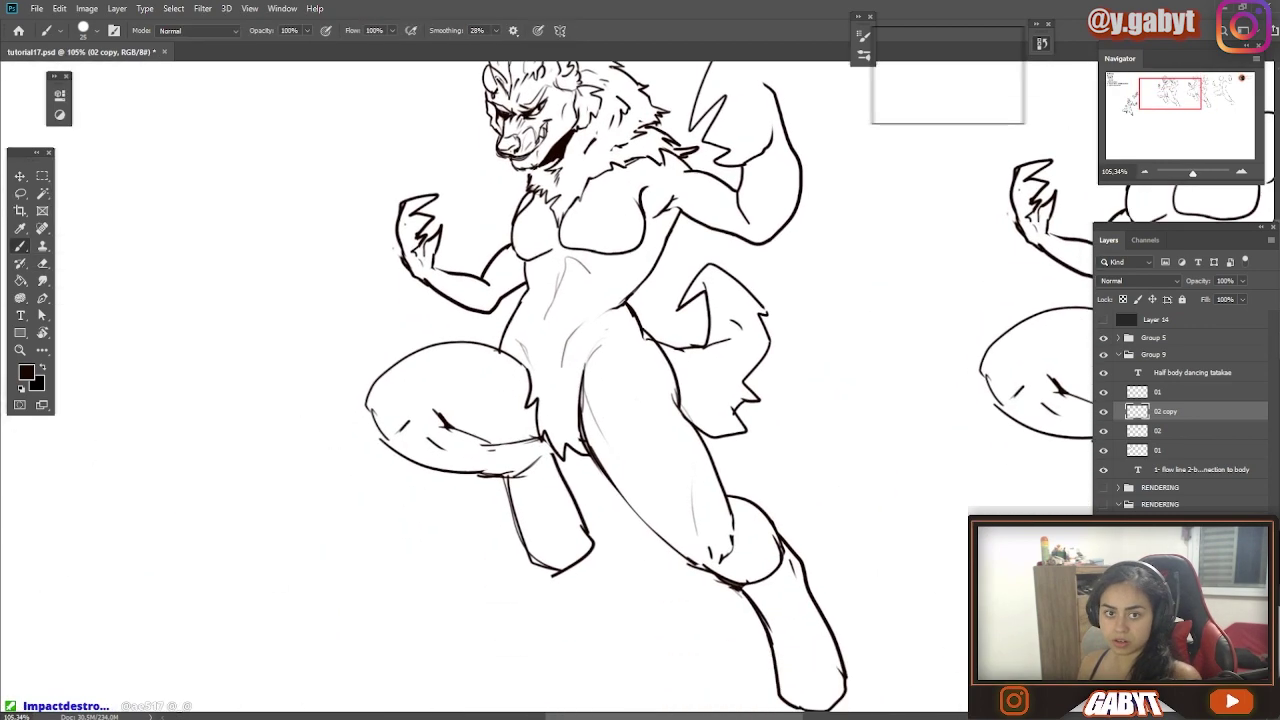
left_click_drag(697, 422, 715, 453)
scroll(697, 440, "up", 2)
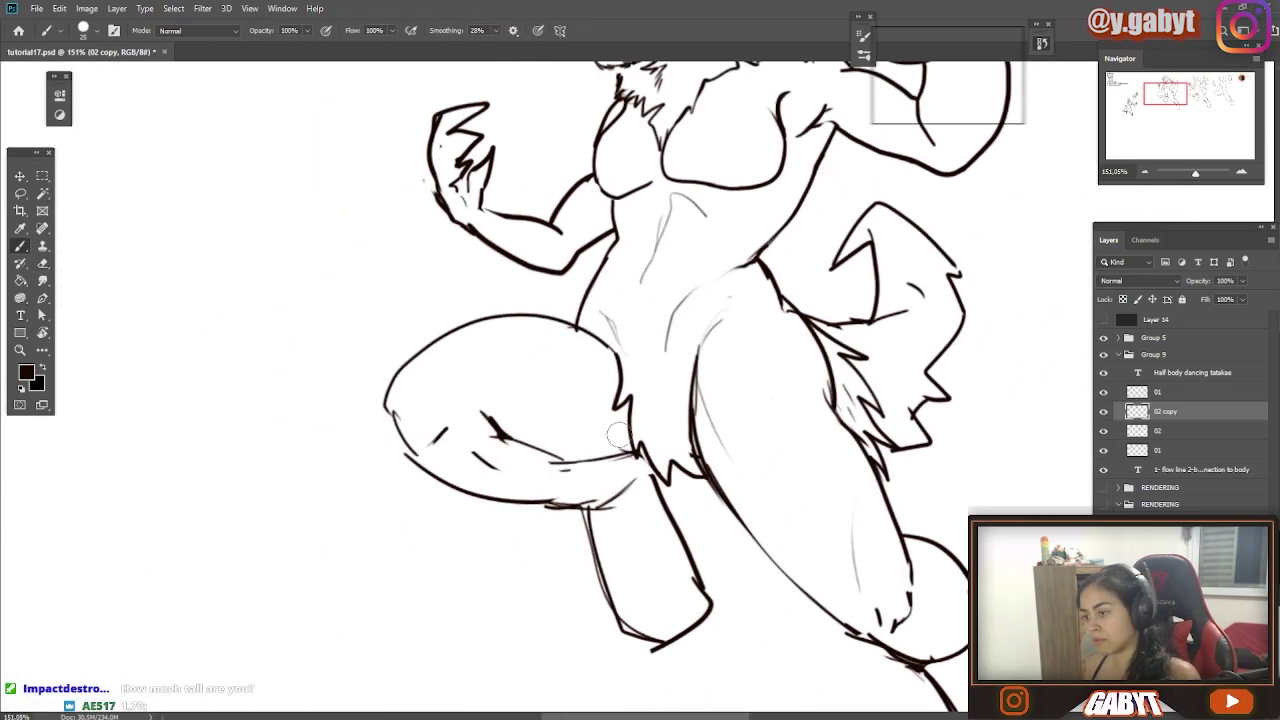
left_click_drag(1060, 270, 609, 431)
Add fur strokes at the armpit and sketch the abdominal muscles and waist lines over the cleaned-up torso
left_click_drag(123, 330, 606, 319)
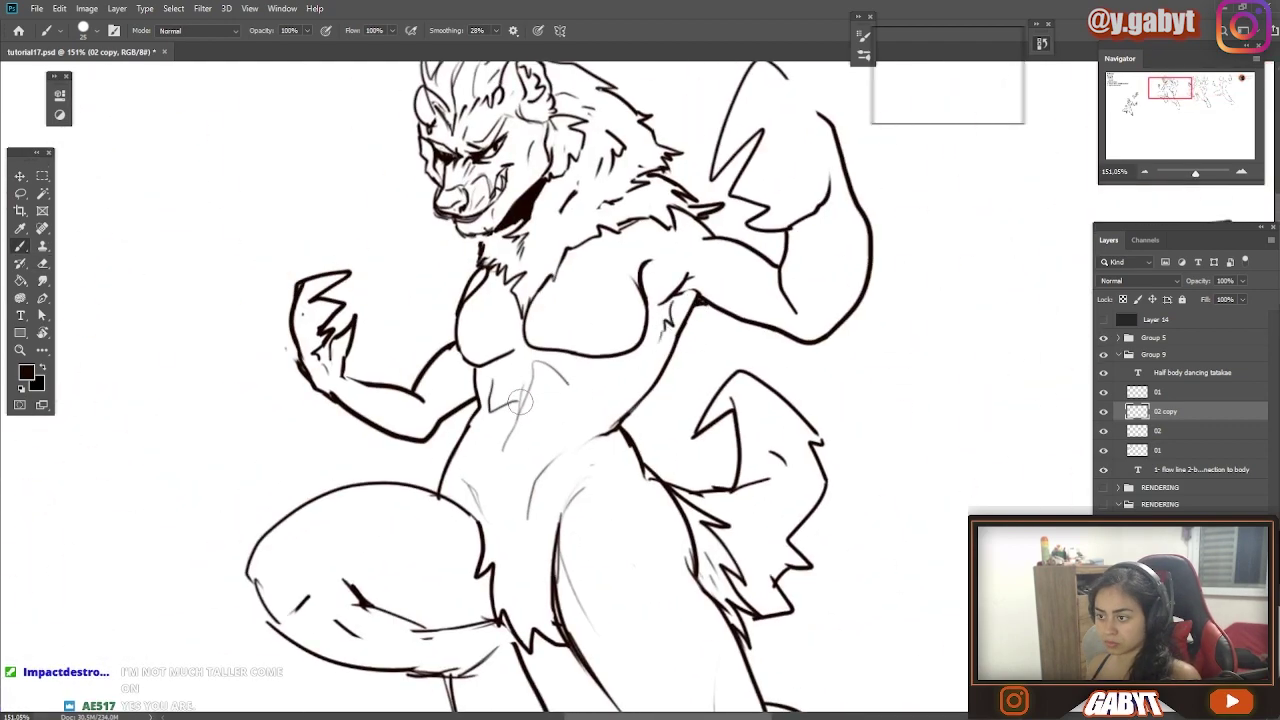
key("e")
mouse_move(495, 407)
left_mouse_down()
mouse_move(484, 439)
mouse_move(557, 425)
mouse_move(527, 388)
mouse_move(488, 385)
mouse_move(447, 450)
left_mouse_up()
key("b")
key("e")
key("b")
left_click_drag(518, 392, 496, 450)
mouse_move(509, 454)
left_mouse_down()
mouse_move(415, 506)
mouse_move(510, 440)
left_mouse_up()
key("e")
key("b")
mouse_move(542, 389)
left_mouse_down()
mouse_move(585, 392)
mouse_move(681, 354)
left_mouse_up()
Replace the raised arm's smooth elbow and forearm outline with jagged fur tufts and long spikes near the wrist
scroll(641, 356, "up", 2)
key("e")
mouse_move(815, 345)
left_mouse_down()
mouse_move(780, 383)
mouse_move(803, 360)
left_mouse_up()
key("b")
mouse_move(876, 432)
left_mouse_down()
mouse_move(780, 436)
mouse_move(870, 432)
left_mouse_up()
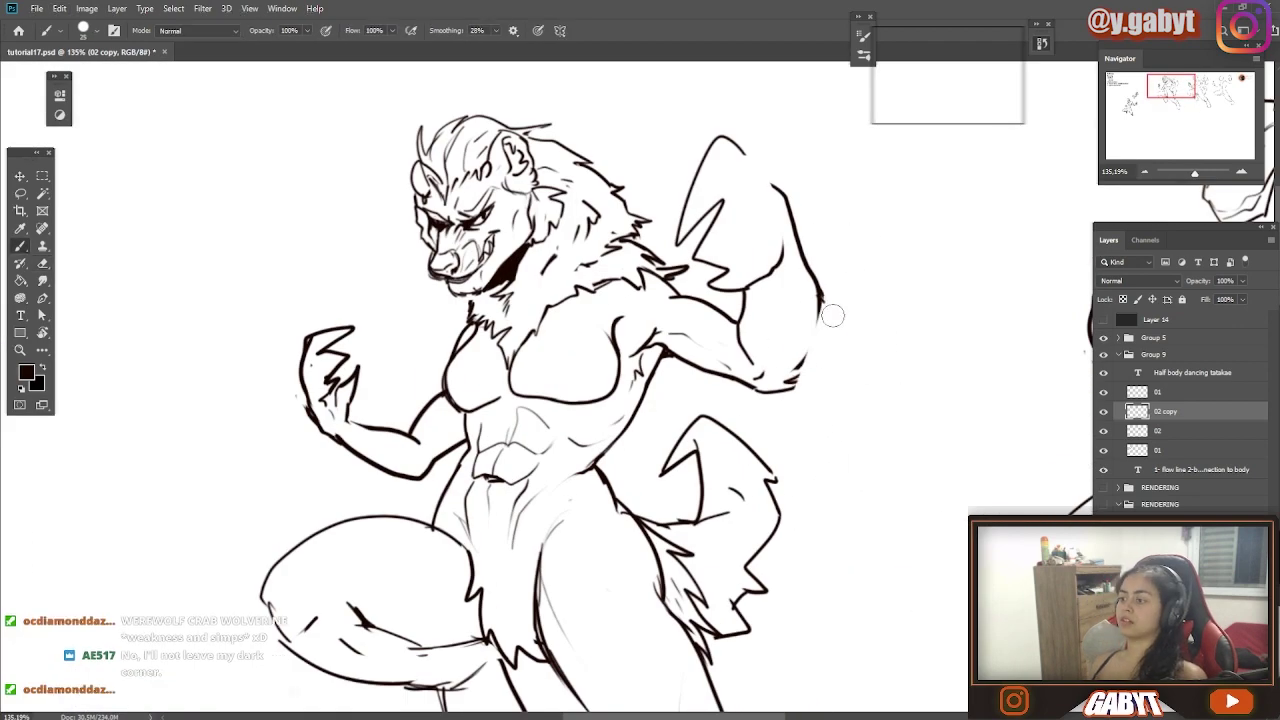
left_click_drag(820, 340, 840, 364)
key("e")
left_click_drag(818, 235, 838, 290)
key("b")
left_click_drag(838, 300, 850, 218)
left_click_drag(850, 218, 814, 240)
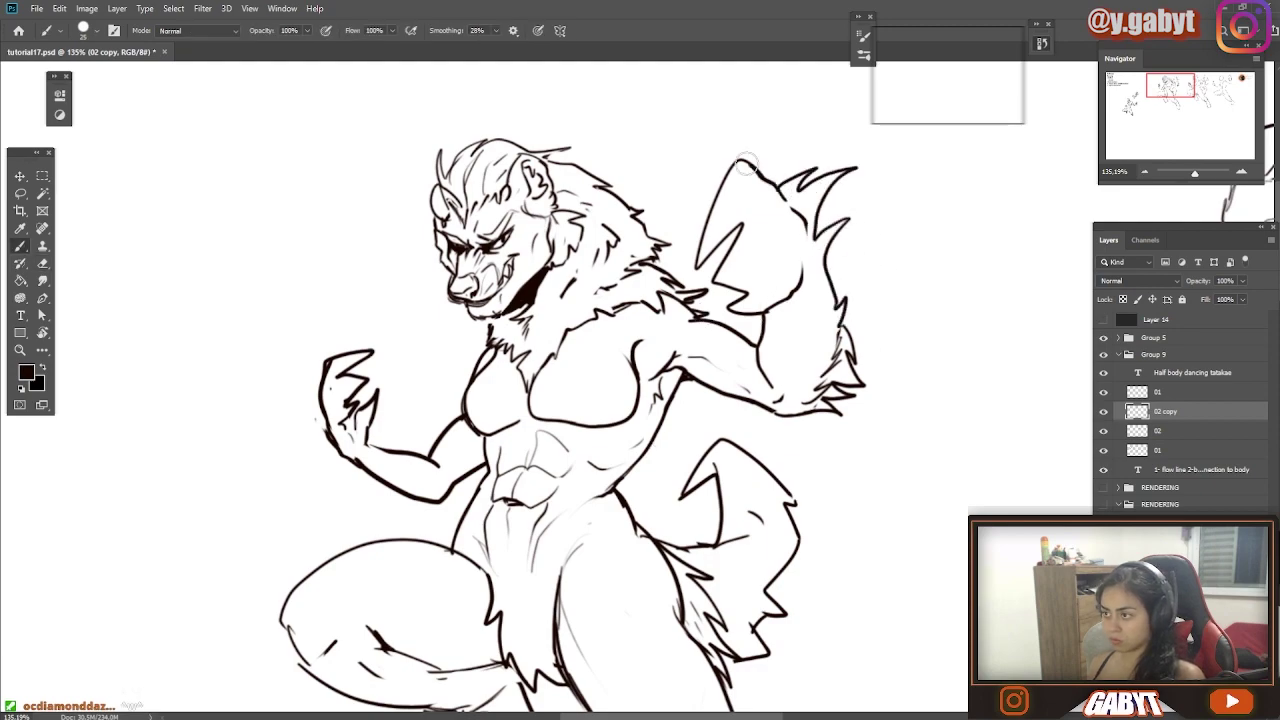
Define the raised hand's curled fingers, dark claws and palm pads, cleaning up the overlapping lines
left_click_drag(746, 163, 697, 279)
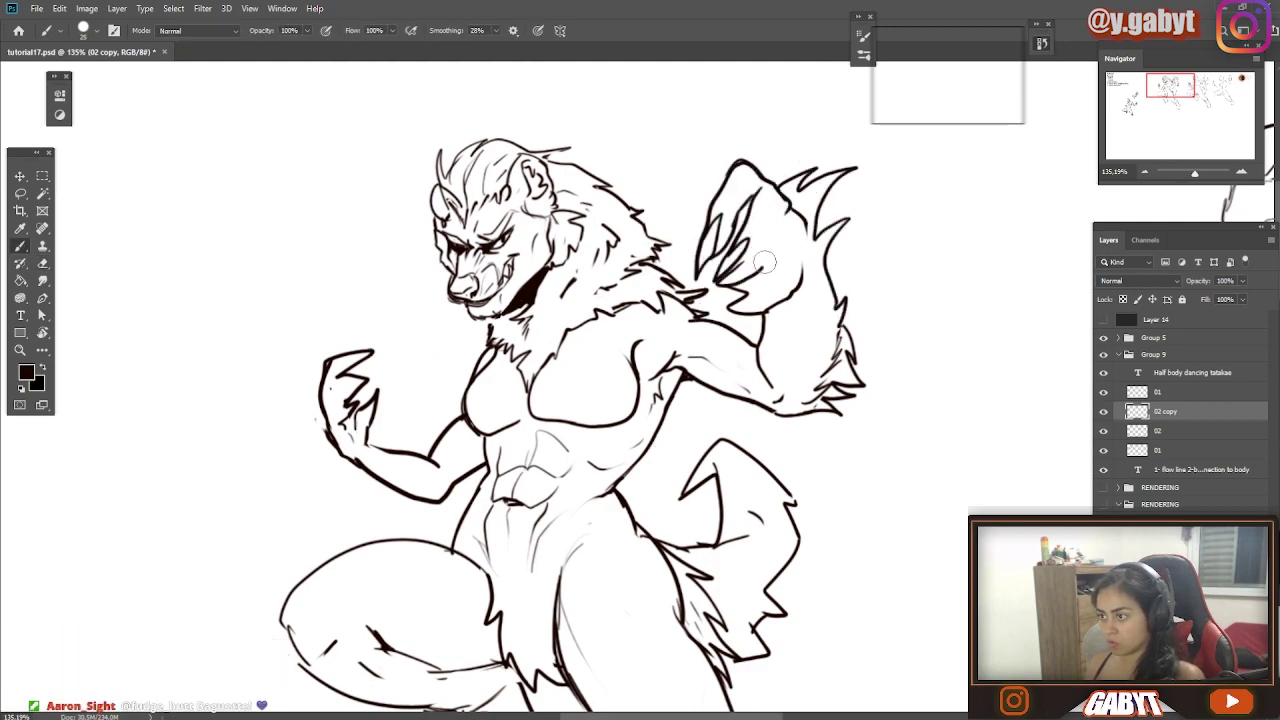
mouse_move(800, 285)
left_mouse_down()
mouse_move(722, 285)
mouse_move(830, 285)
left_mouse_up()
key("e")
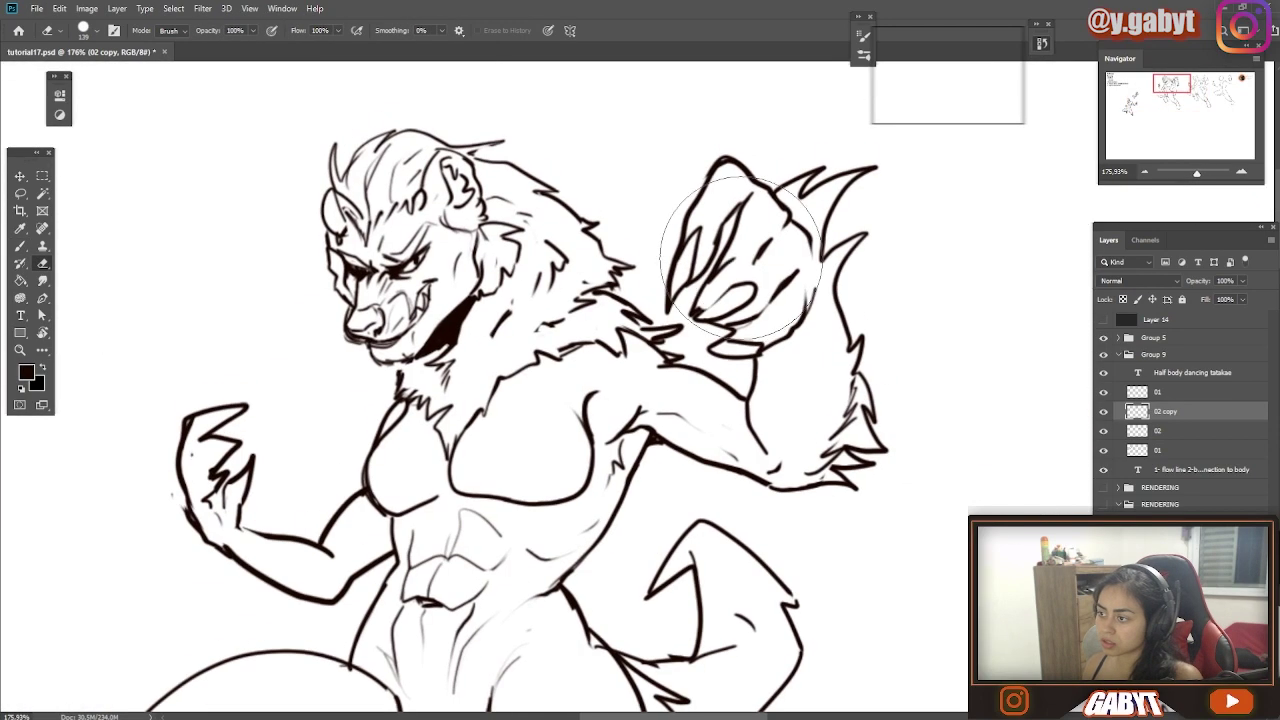
left_click_drag(718, 262, 694, 330)
key("b")
left_click_drag(732, 256, 688, 331)
Refine the bent leg's knee and thigh contour lines and start fur strokes over the lower belly
mouse_move(455, 499)
left_mouse_down()
mouse_move(495, 379)
mouse_move(613, 202)
left_mouse_up()
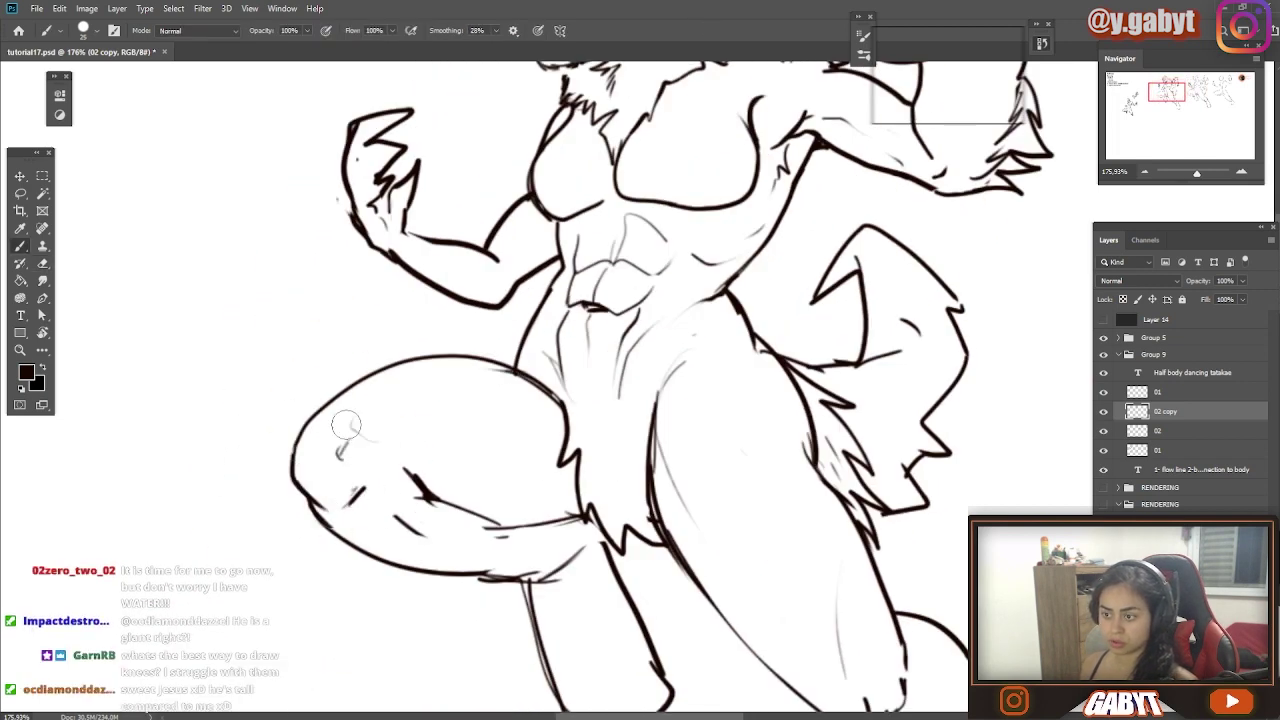
left_click_drag(346, 425, 370, 402)
key("e")
key("b")
left_click_drag(496, 421, 555, 468)
left_click_drag(622, 420, 624, 500)
left_click_drag(588, 398, 598, 428)
Fill the pelvis and hip with short fur strokes and add muscle contour lines along the extended thigh
mouse_move(729, 352)
left_mouse_down()
mouse_move(599, 337)
mouse_move(541, 313)
left_mouse_up()
left_click_drag(568, 330, 575, 356)
left_click_drag(577, 348, 589, 382)
key("e")
key("b")
left_click_drag(523, 483, 389, 335)
left_click_drag(521, 468, 530, 508)
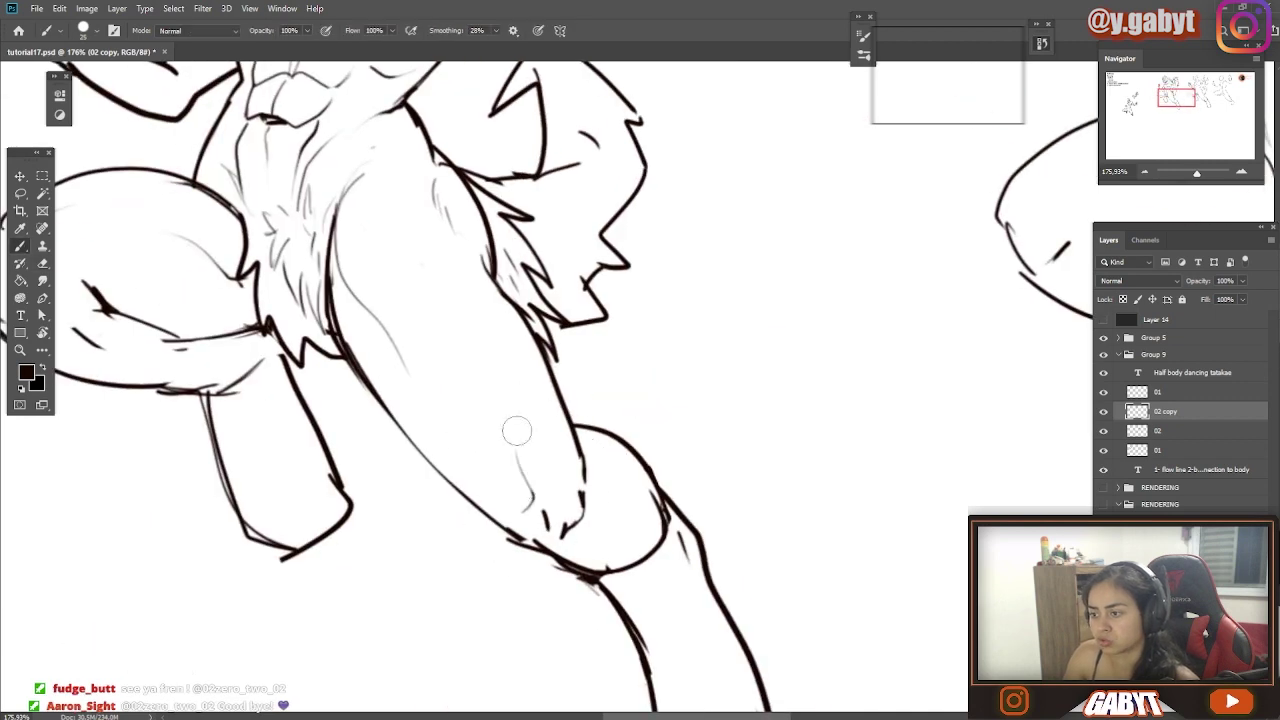
Replace the round outline at the extended leg's knee with a swept fur tuft and short kneecap strokes
key("e")
key("b")
key("e")
key("b")
left_click_drag(574, 420, 666, 410)
scroll(528, 500, "down", 3)
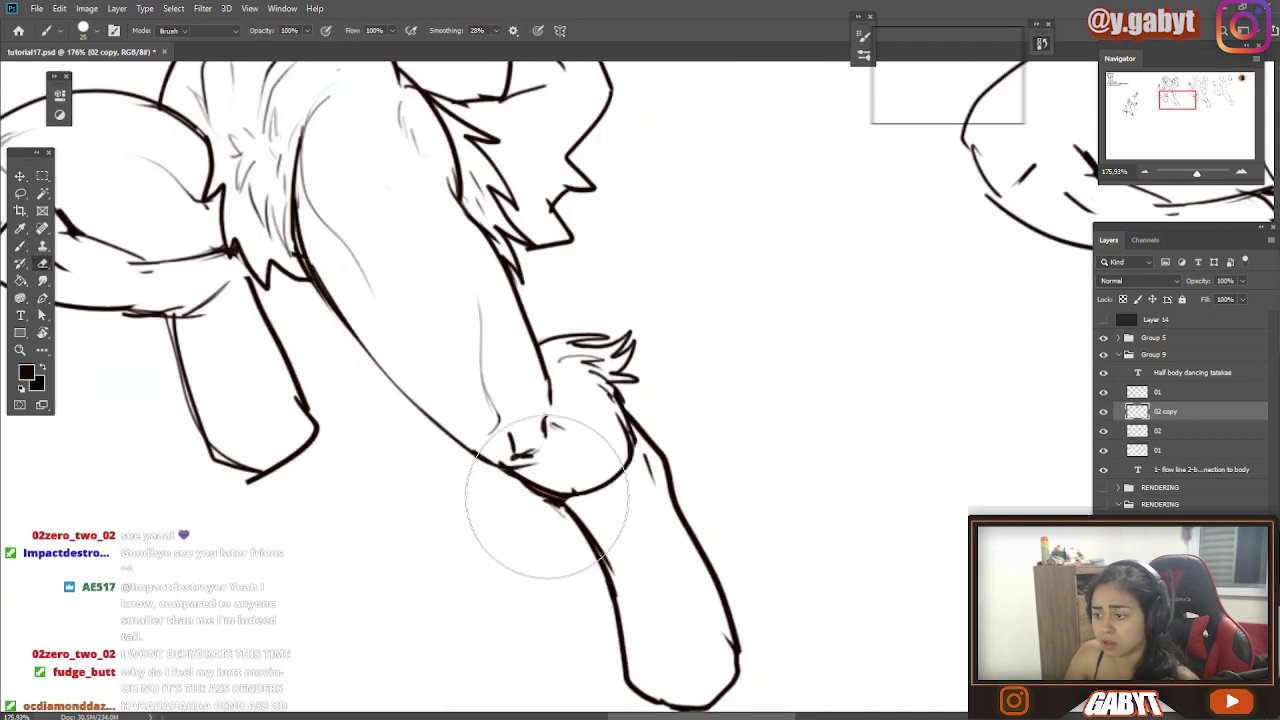
scroll(472, 358, "right", 1)
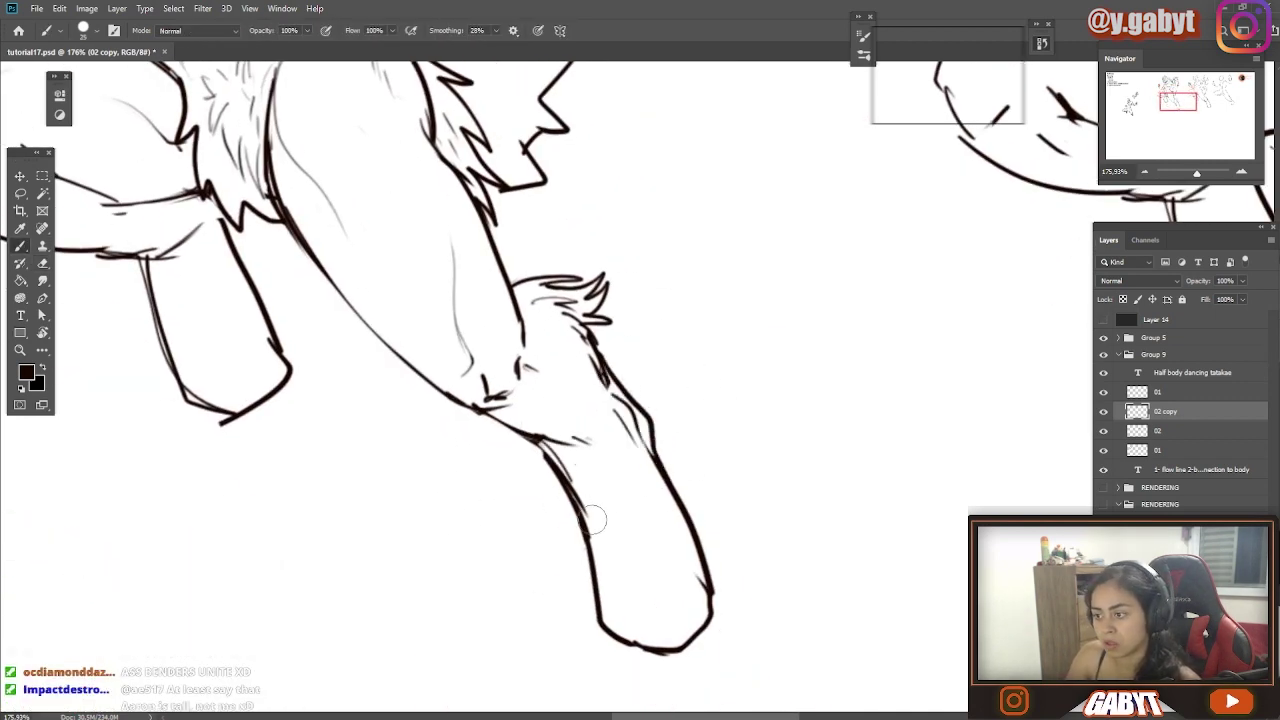
Refine the extended leg's shin contour and divide its foot into toes with small pointed claws
left_click_drag(575, 465, 592, 519)
left_click_drag(510, 643, 518, 548)
key("e")
left_click_drag(716, 530, 701, 546)
key("b")
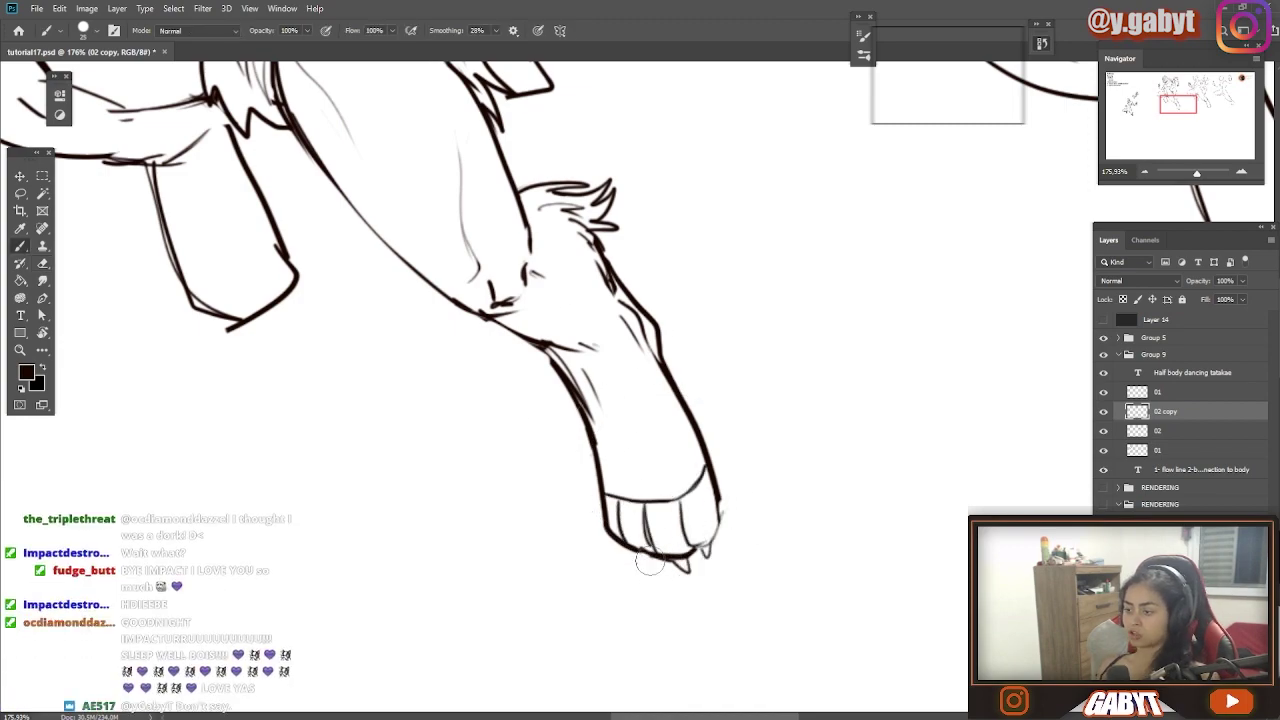
left_click_drag(744, 542, 677, 571)
Erase the tail's old angular outer and lower outline beside the hip to make room for a fluffier shape
left_click_drag(657, 264, 736, 270)
key("e")
left_click_drag(668, 458, 660, 505)
key("b")
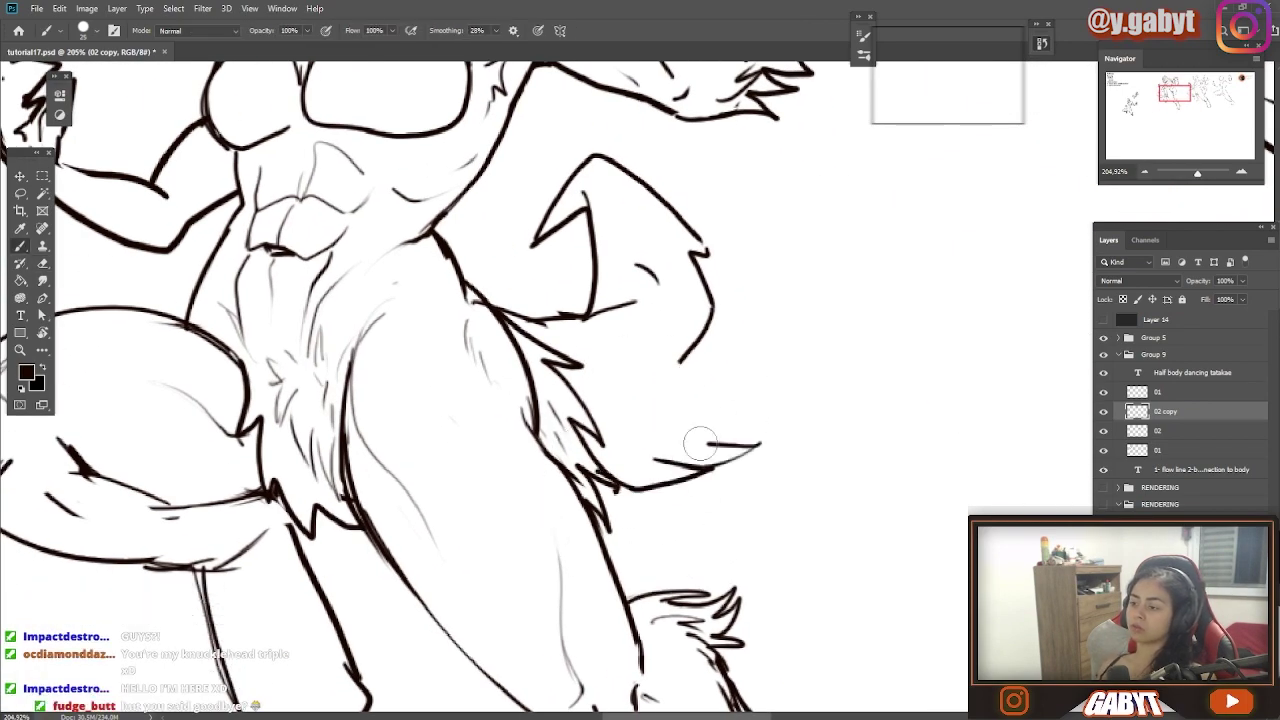
scroll(700, 443, "right", 2)
scroll(613, 377, "down", 3)
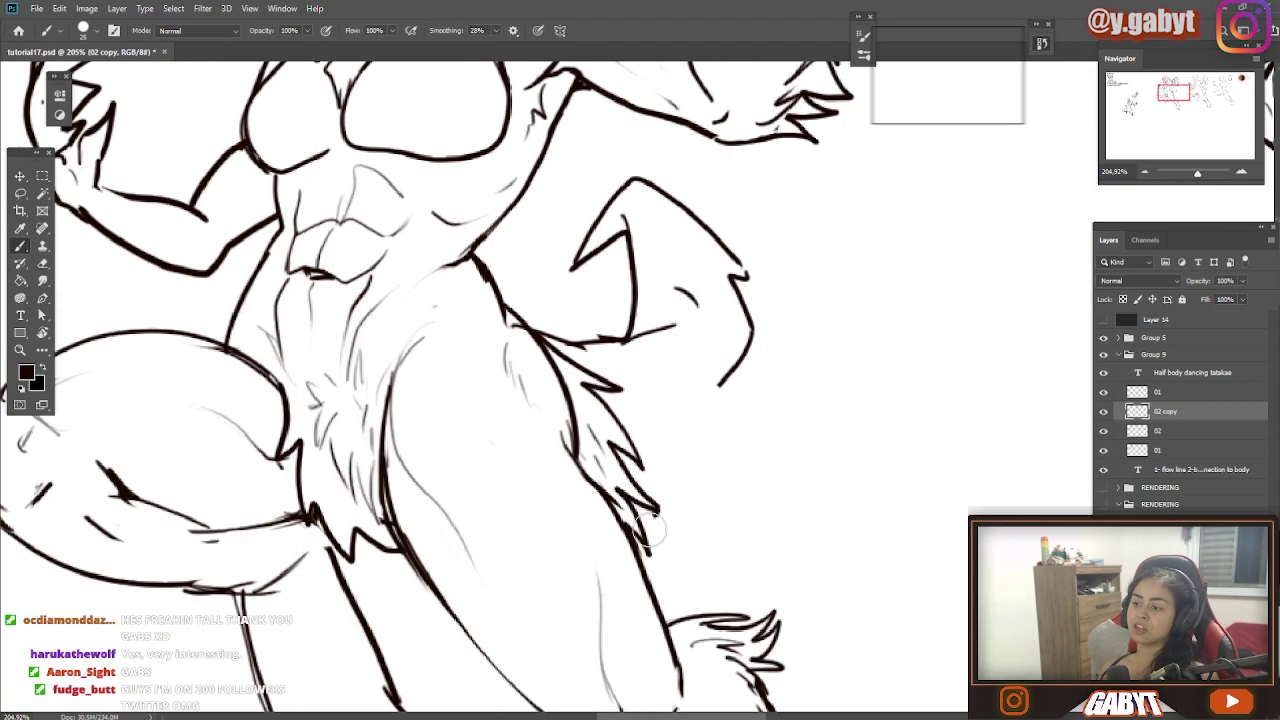
scroll(678, 567, "up", 3)
left_click_drag(718, 234, 779, 265)
key("e")
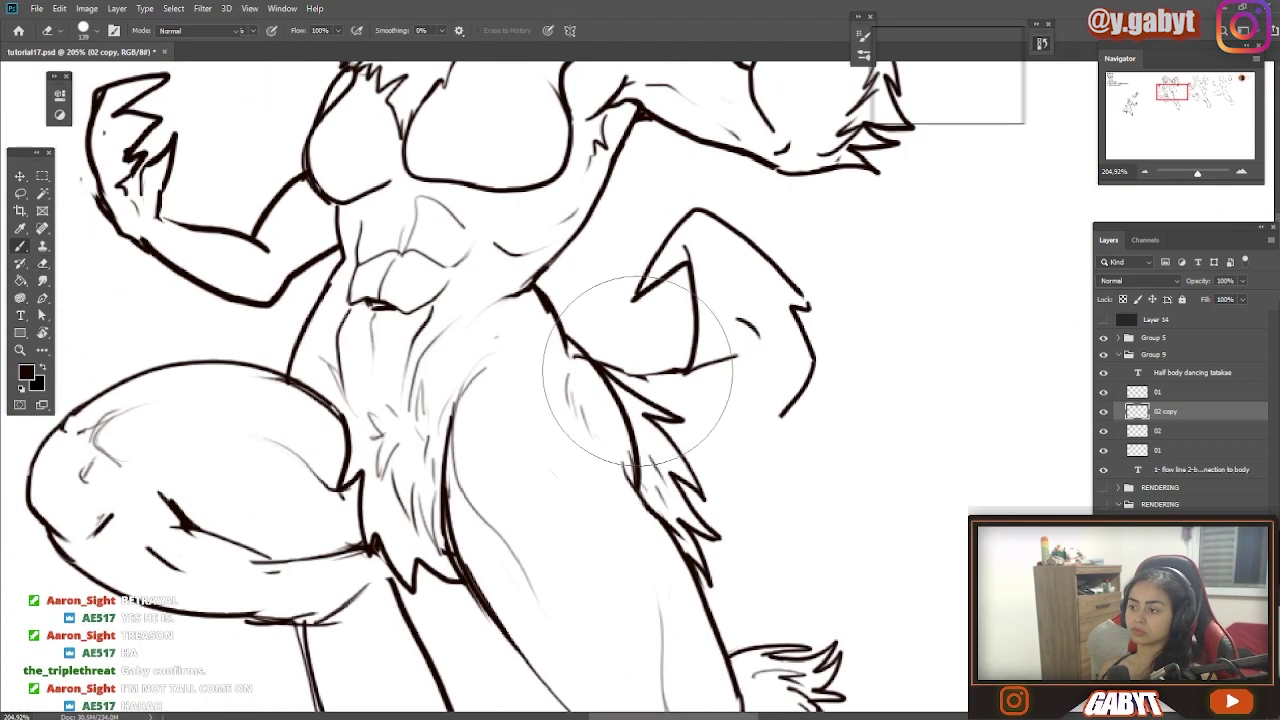
left_click_drag(790, 390, 777, 257)
Redraw the tail as a fuller curl with a jagged fur edge and a curved, pointed tip
key("b")
left_click_drag(716, 216, 797, 286)
mouse_move(826, 334)
left_mouse_down()
mouse_move(849, 434)
mouse_move(818, 480)
left_mouse_up()
left_click_drag(820, 498, 720, 520)
key("e")
left_click_drag(850, 390, 866, 437)
key("b")
left_click_drag(852, 360, 830, 470)
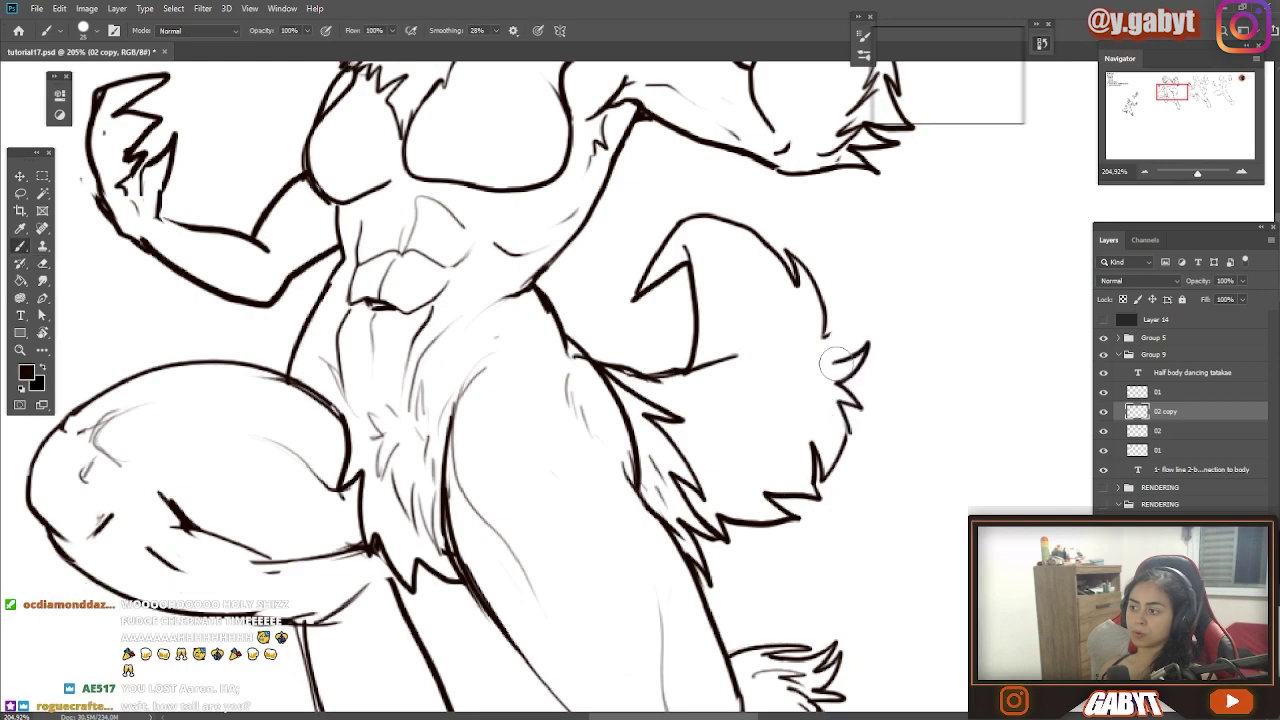
left_click_drag(828, 300, 848, 378)
left_click_drag(690, 240, 640, 300)
mouse_move(857, 340)
left_mouse_down()
mouse_move(820, 340)
mouse_move(778, 314)
left_mouse_up()
Add rib and abdominal contour lines to the torso and short fur strokes on the bent thigh's inner side
scroll(778, 313, "up", 6)
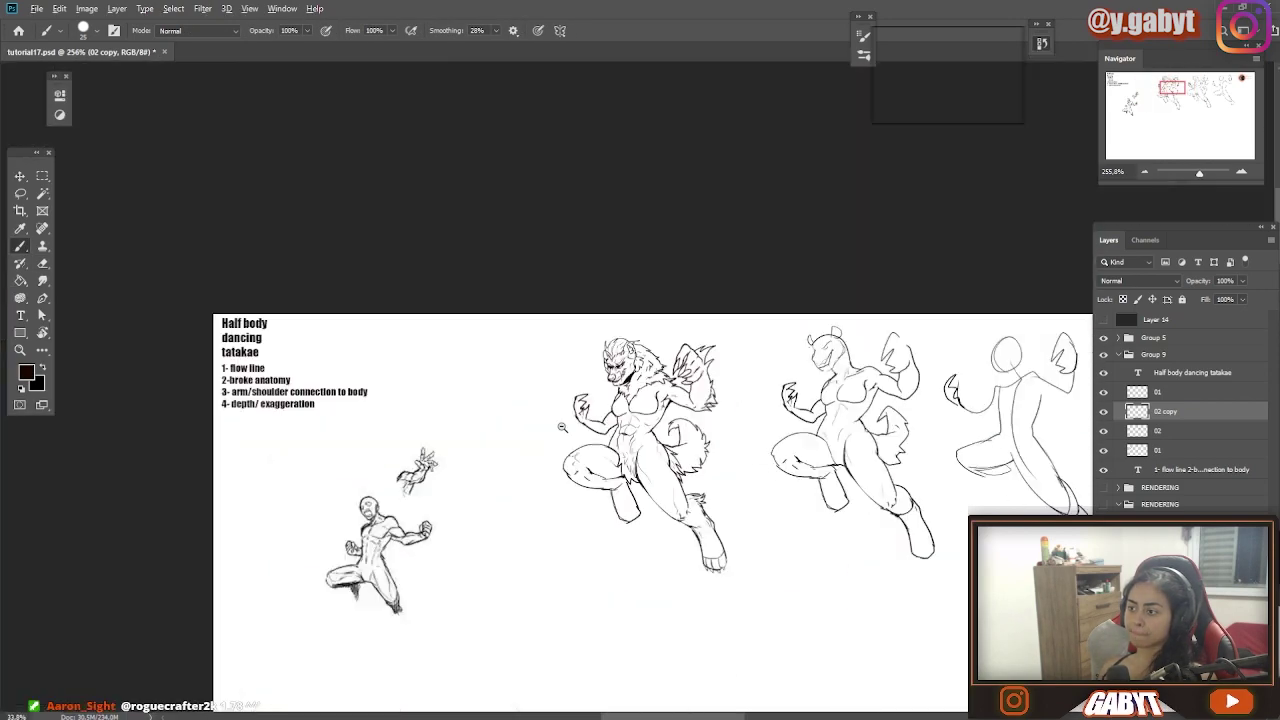
left_click_drag(529, 344, 588, 318)
left_click_drag(574, 502, 620, 271)
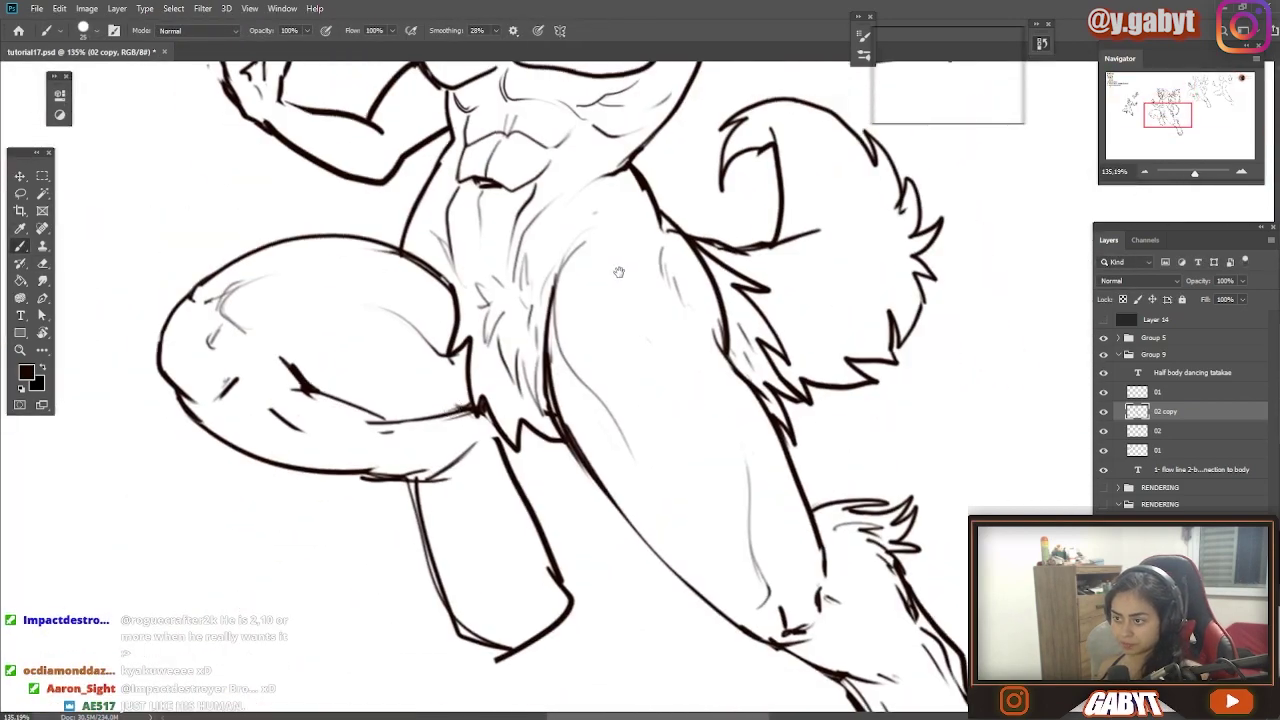
left_click_drag(434, 370, 456, 400)
left_click_drag(603, 531, 378, 419)
left_click_drag(420, 438, 522, 522)
Give the lowered arm jagged fur at the elbow and wrist, and fill the tail with light inner fur strokes
left_click_drag(683, 506, 611, 487)
scroll(610, 487, "up", 4)
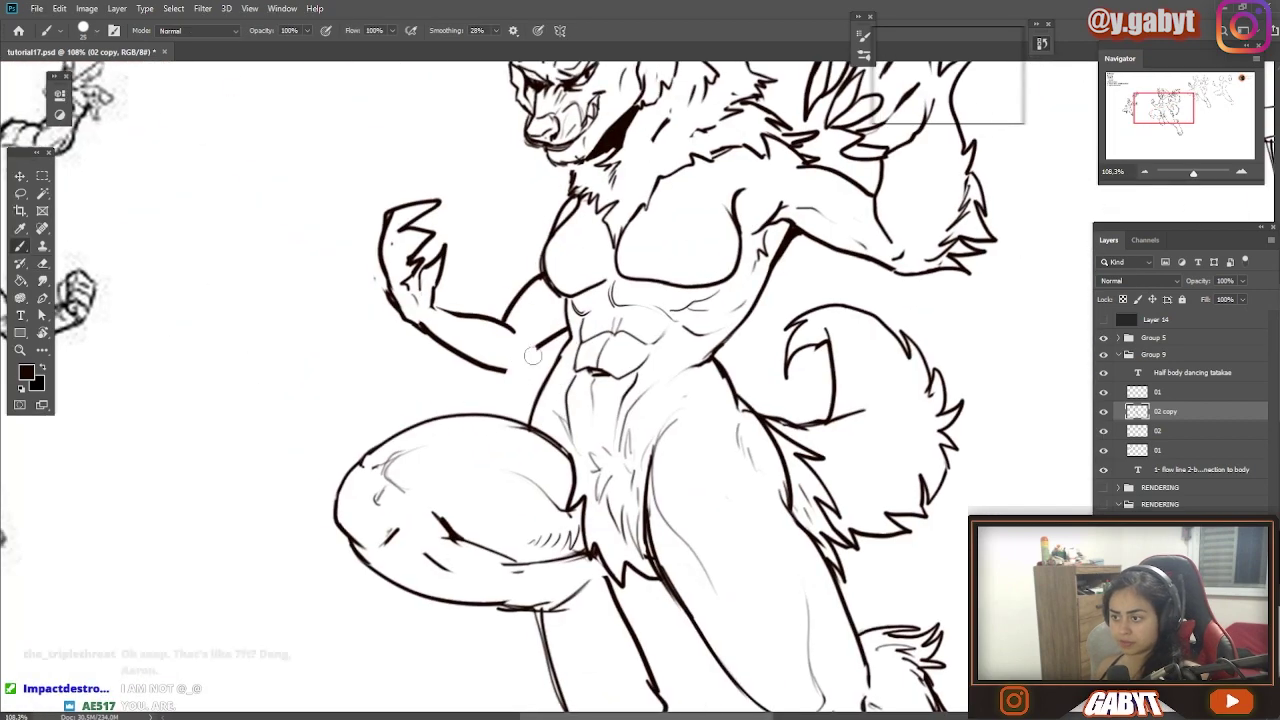
scroll(384, 272, "down", 4)
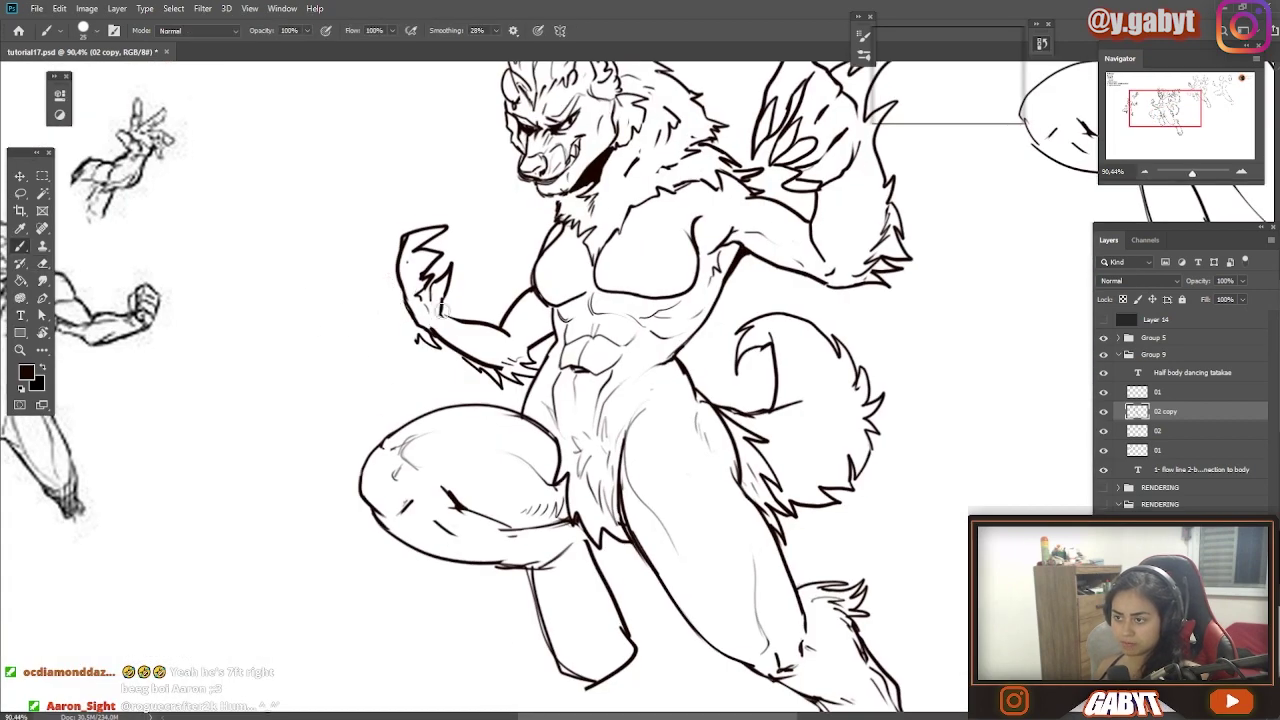
scroll(672, 408, "up", 5)
scroll(600, 420, "down", 3)
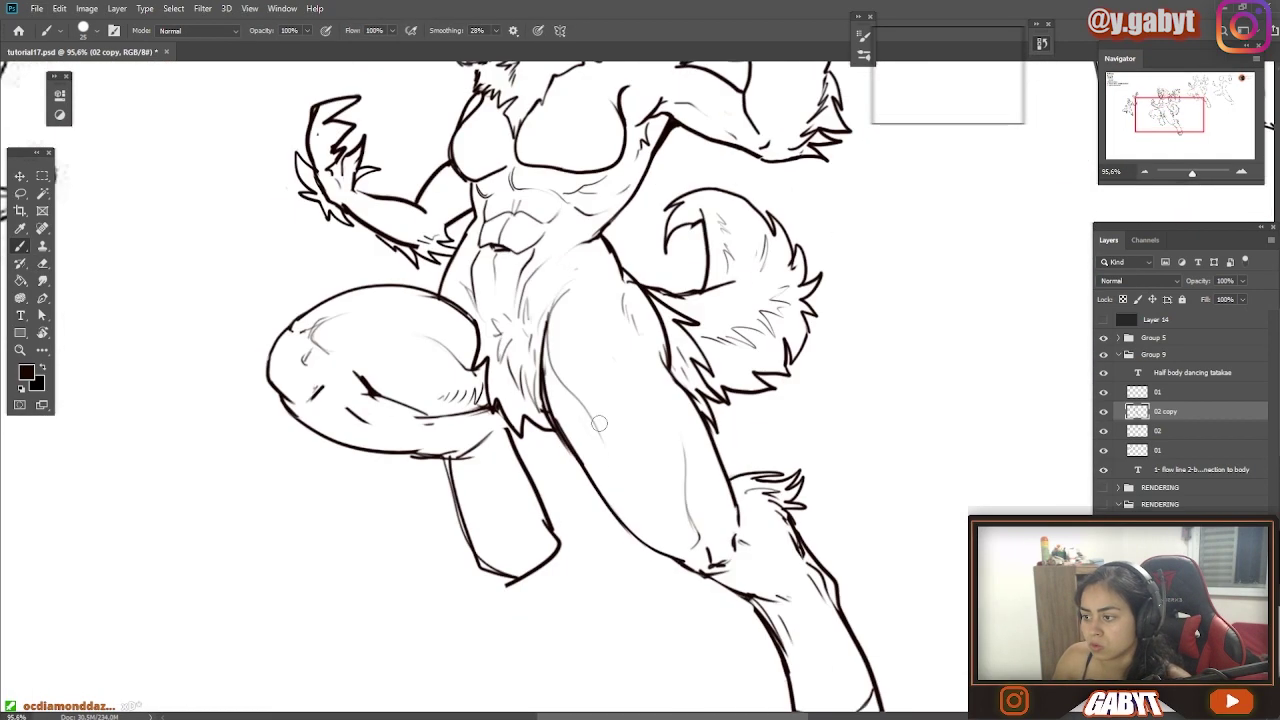
Break up the extended thigh's lower edge with fur strokes and draw toes and shin lines on the bent leg
scroll(597, 423, "up", 4)
key("e")
mouse_move(570, 337)
left_mouse_down()
mouse_move(582, 380)
mouse_move(540, 412)
mouse_move(691, 387)
left_mouse_up()
key("b")
left_click_drag(515, 430, 620, 387)
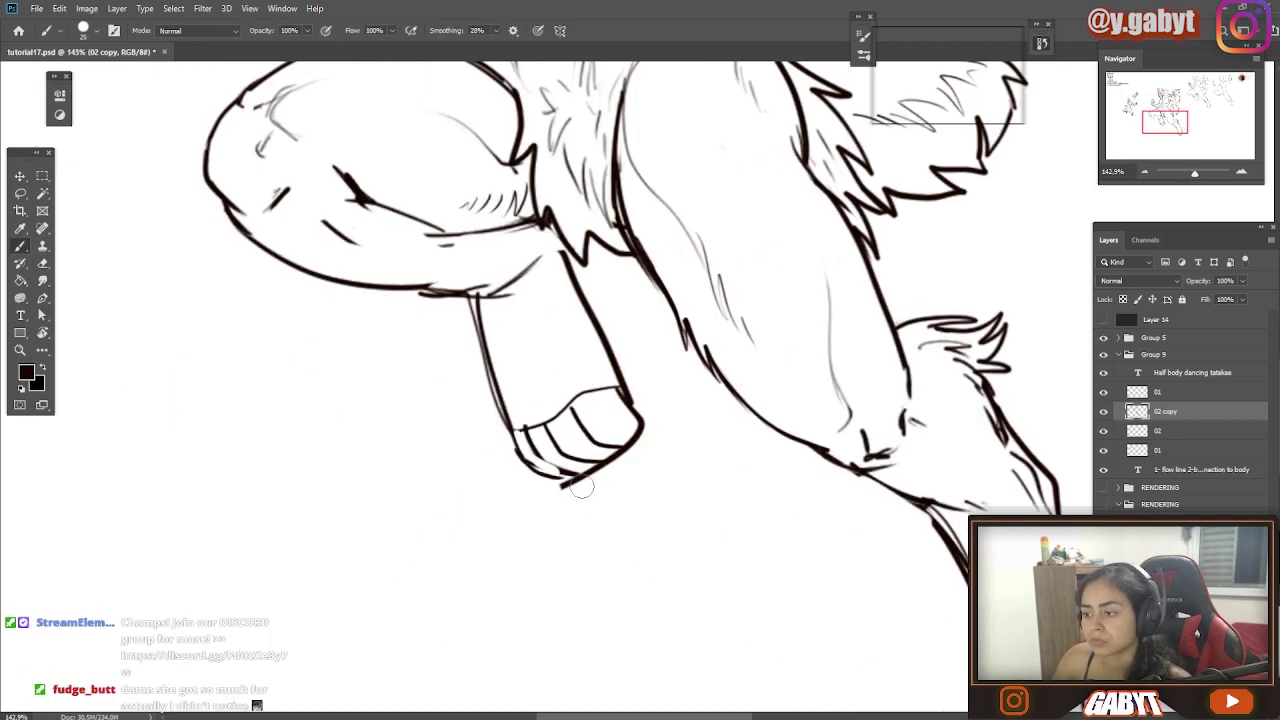
scroll(559, 382, "down", 5)
scroll(674, 455, "up", 4)
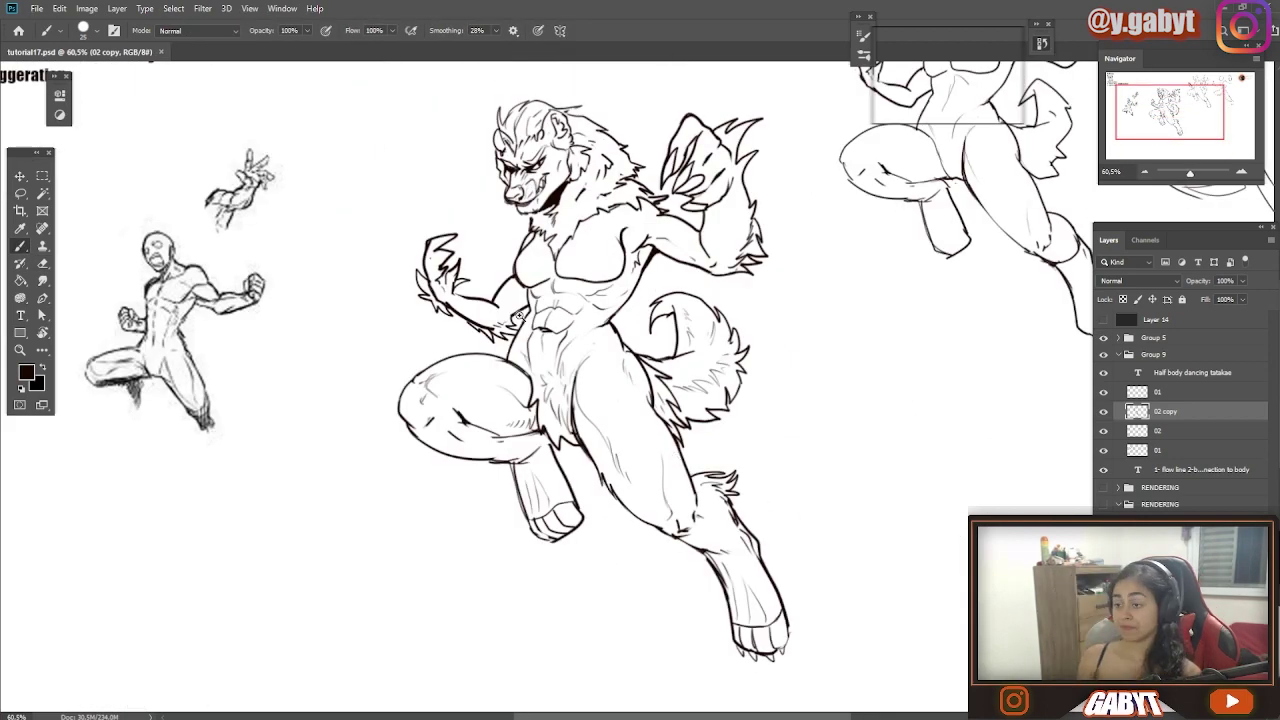
Redraw the lowered arm's hand with curled fingers, pointed claws and palm lines
scroll(518, 316, "up", 4)
mouse_move(378, 278)
left_mouse_down()
mouse_move(356, 296)
mouse_move(375, 280)
left_mouse_up()
key("e")
key("b")
mouse_move(328, 243)
left_mouse_down()
mouse_move(384, 214)
mouse_move(345, 214)
left_mouse_up()
mouse_move(785, 318)
left_mouse_down()
mouse_move(660, 337)
mouse_move(831, 361)
left_mouse_up()
mouse_move(420, 272)
left_mouse_down()
mouse_move(370, 282)
mouse_move(426, 294)
left_mouse_up()
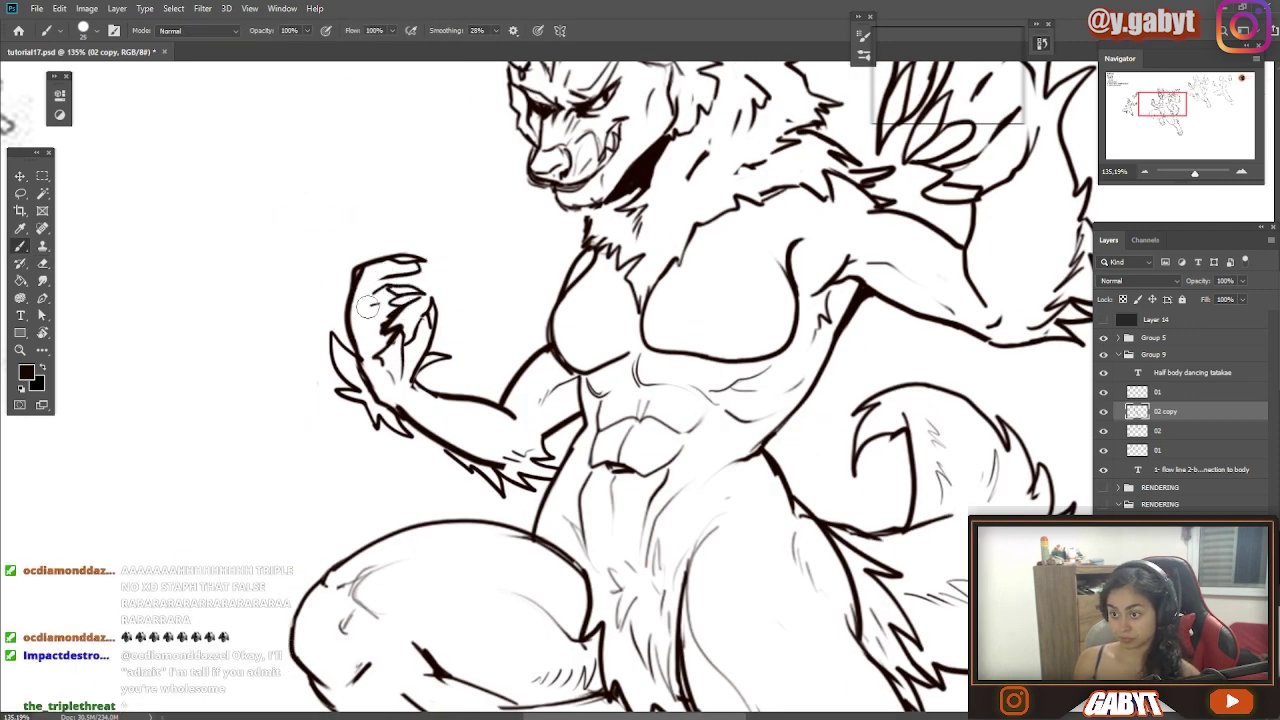
mouse_move(357, 318)
left_mouse_down()
mouse_move(370, 304)
mouse_move(323, 397)
left_mouse_up()
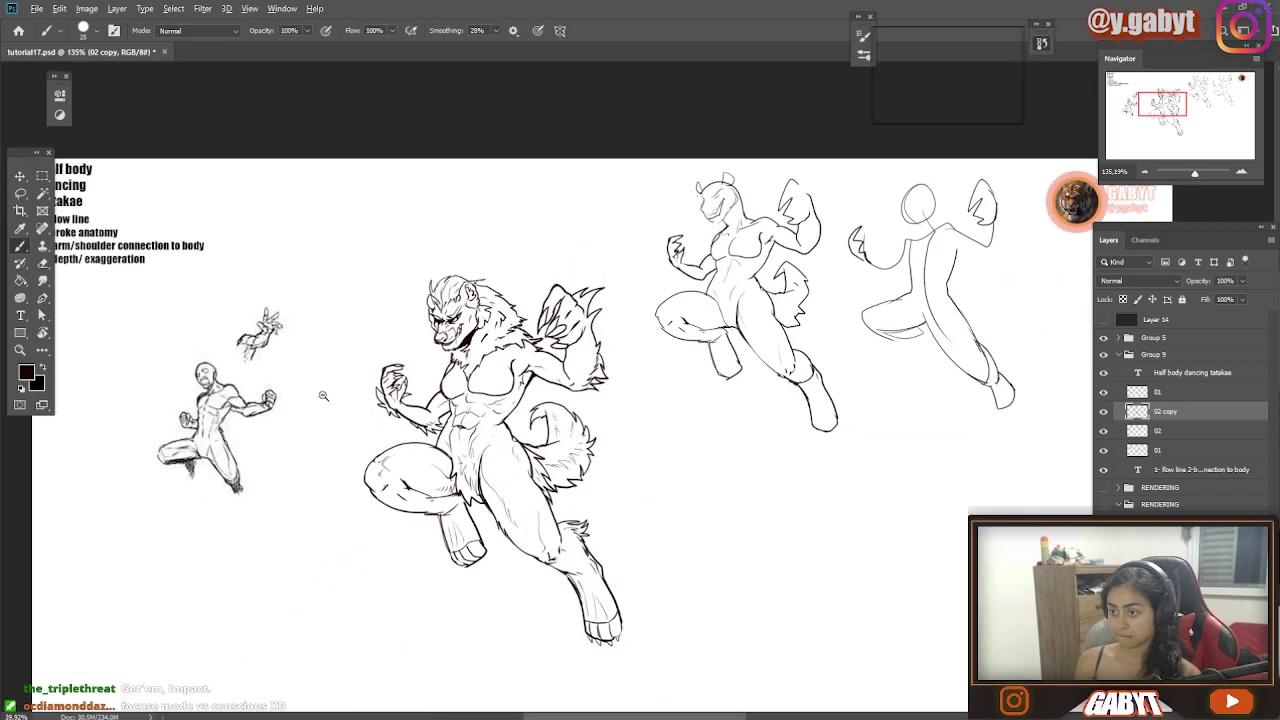
Add contour strokes to the raised forearm and spiky fur tufts below the armpit and behind the crown
left_click_drag(512, 246, 698, 320)
scroll(655, 440, "up", 2)
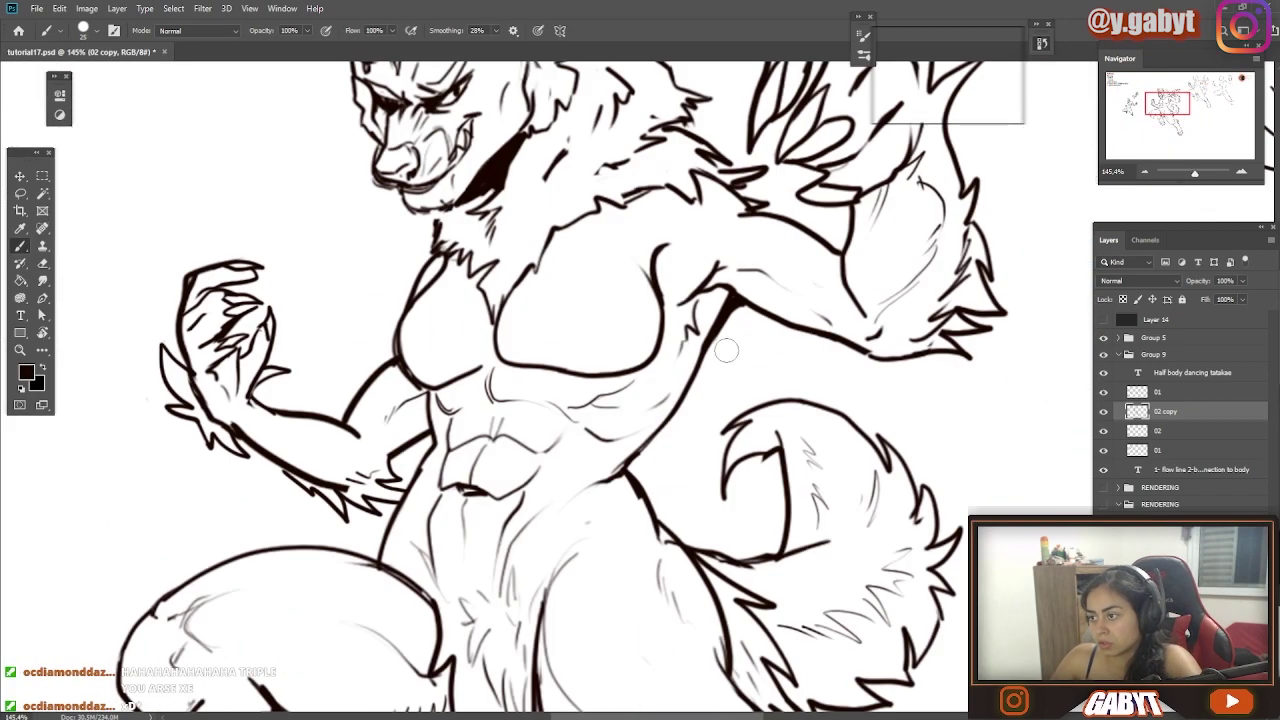
scroll(688, 388, "up", 1)
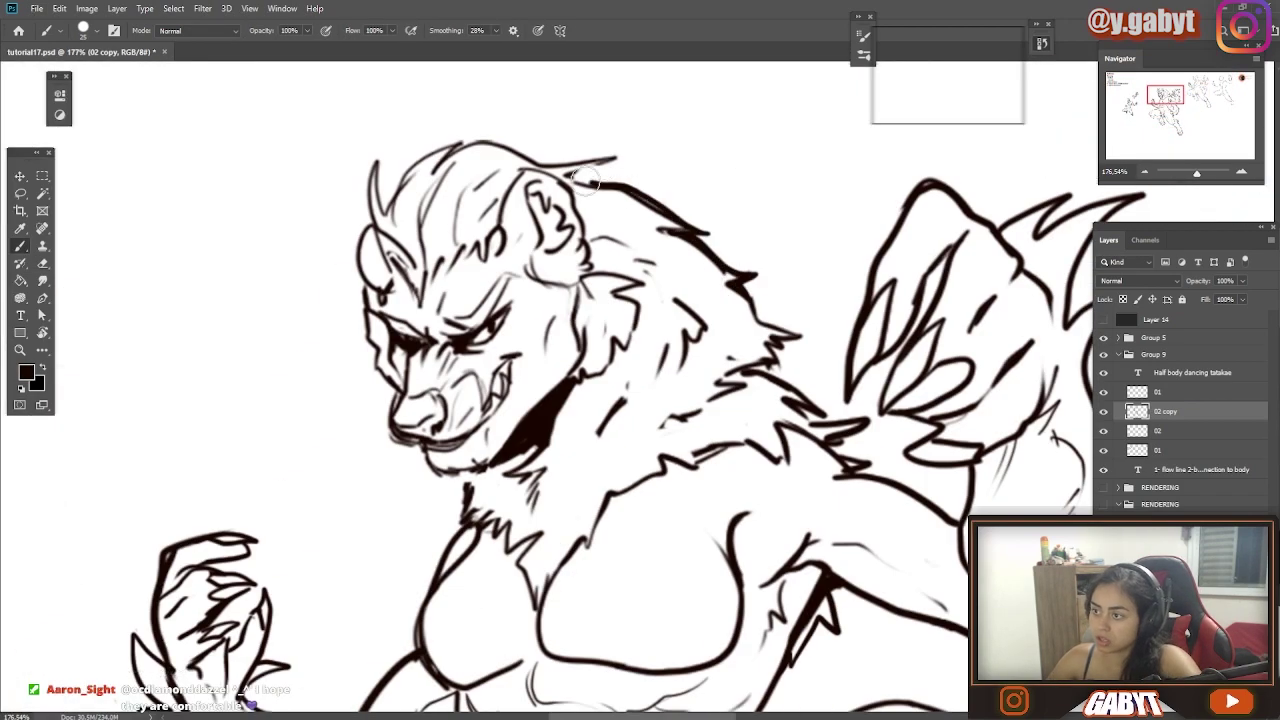
left_click_drag(541, 163, 614, 158)
left_click_drag(580, 250, 664, 166)
left_click_drag(516, 359, 541, 362)
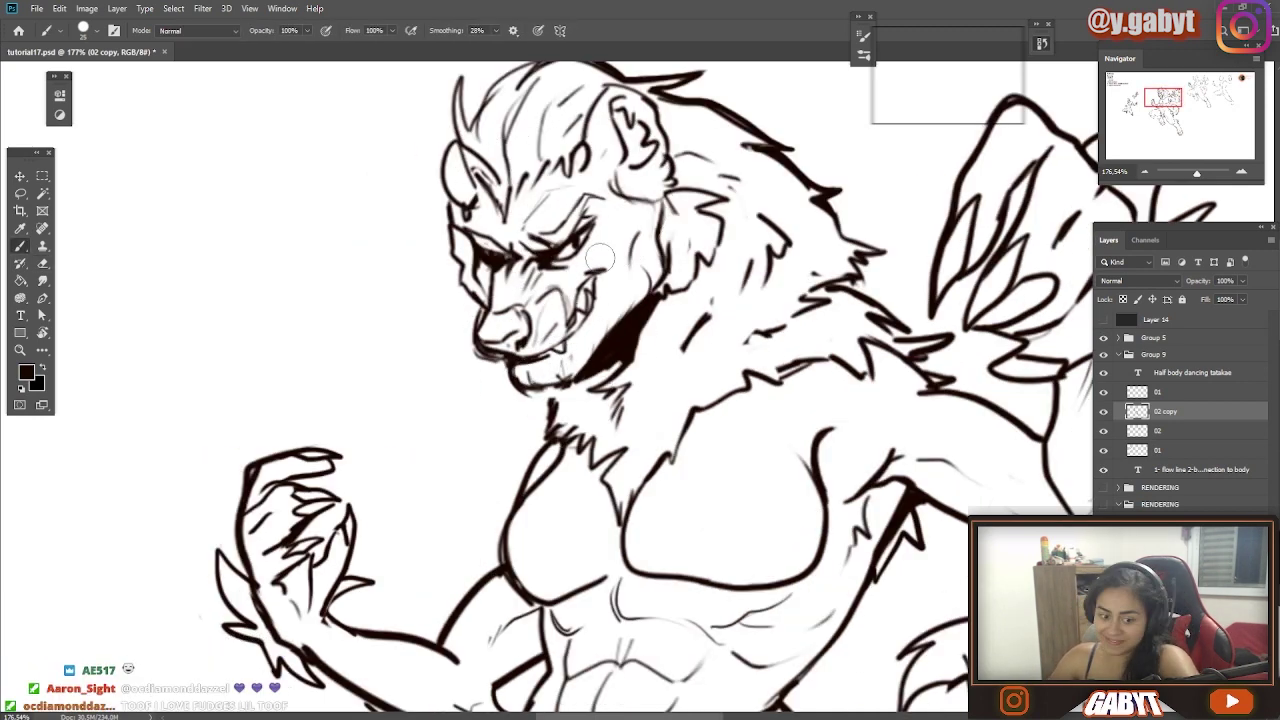
Shade the far side of the face solid black and darken the ear and brow lines beside it
key("e")
mouse_move(458, 212)
left_mouse_down()
mouse_move(472, 276)
mouse_move(506, 250)
left_mouse_up()
key("b")
key("e")
key("b")
left_click_drag(468, 172, 498, 210)
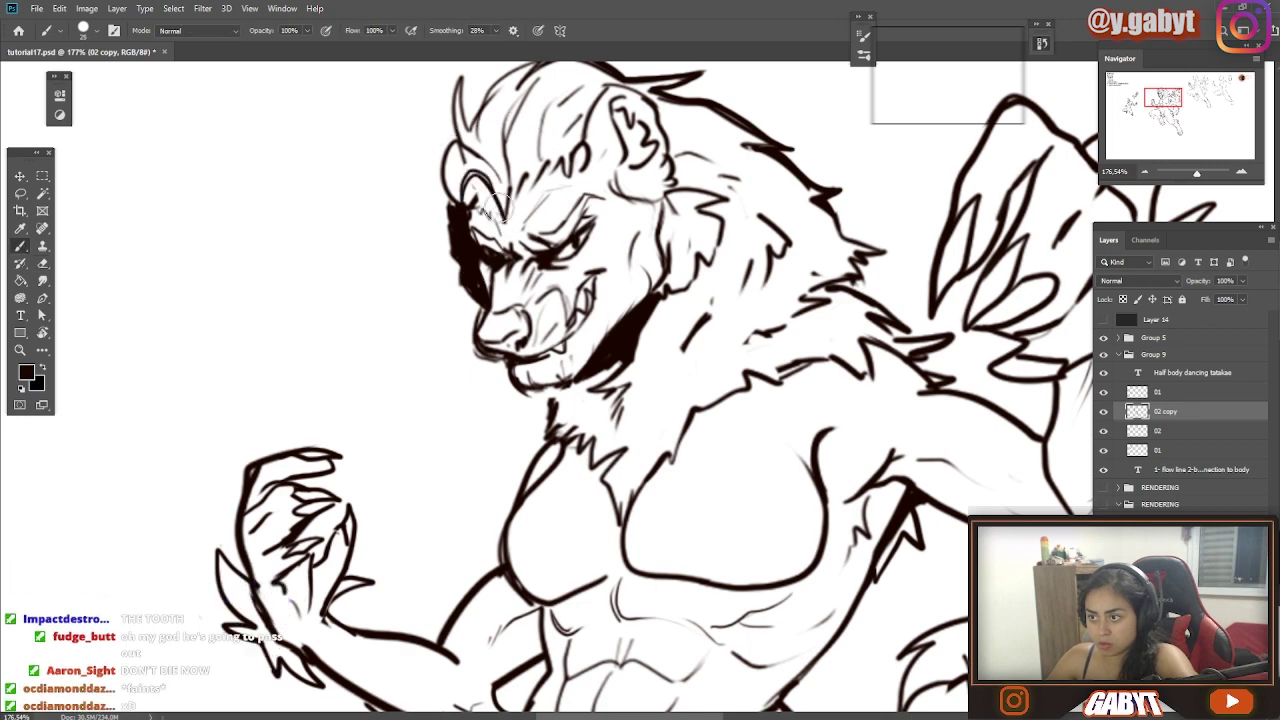
left_click_drag(458, 145, 453, 179)
left_click_drag(510, 300, 445, 302)
left_click_drag(460, 300, 530, 302)
Extend the black shadow from under the jaw down the neck and along the far edge of the chest
left_click_drag(525, 420, 498, 200)
left_click_drag(506, 182, 470, 278)
left_click_drag(510, 390, 524, 312)
mouse_move(570, 312)
left_mouse_down()
mouse_move(492, 366)
mouse_move(494, 388)
left_mouse_up()
left_click_drag(545, 485, 468, 488)
scroll(467, 487, "up", 2)
Fill the lowered upper arm beneath the chest with a jagged solid black shadow and darken the hand's finger gaps
left_click_drag(727, 173, 713, 195)
left_click_drag(430, 420, 604, 380)
left_click_drag(601, 402, 584, 367)
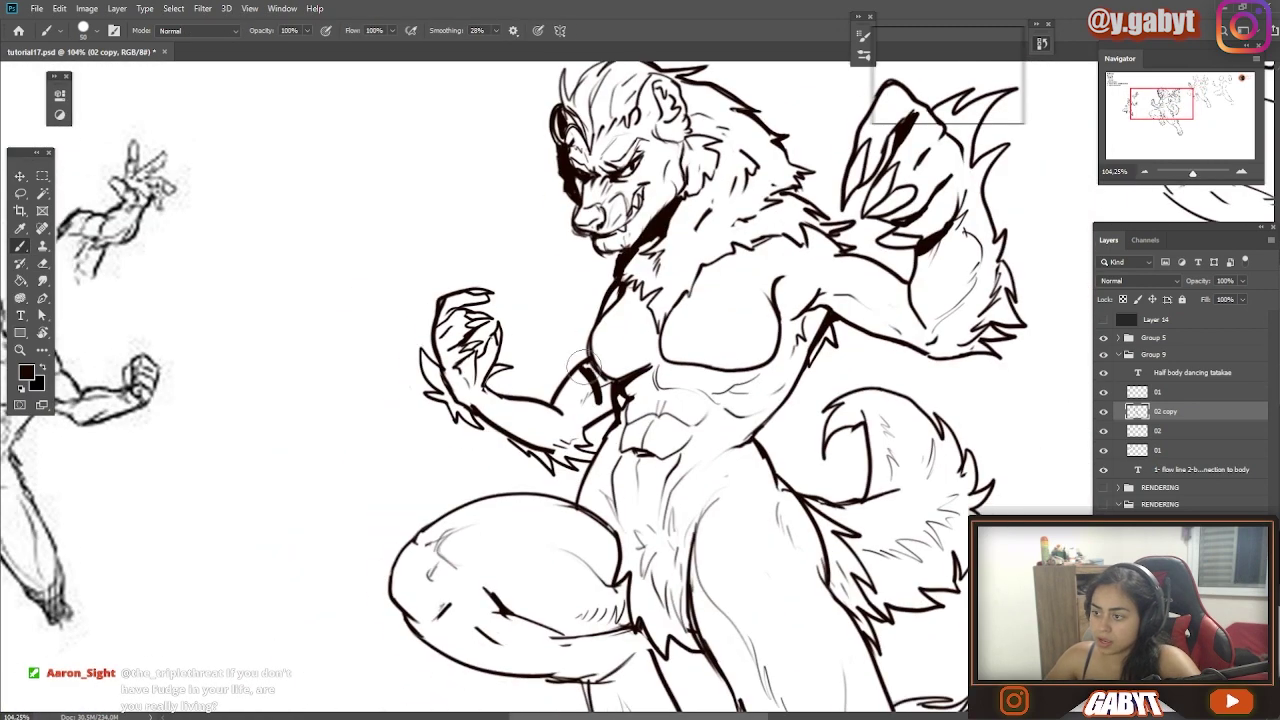
key("3")
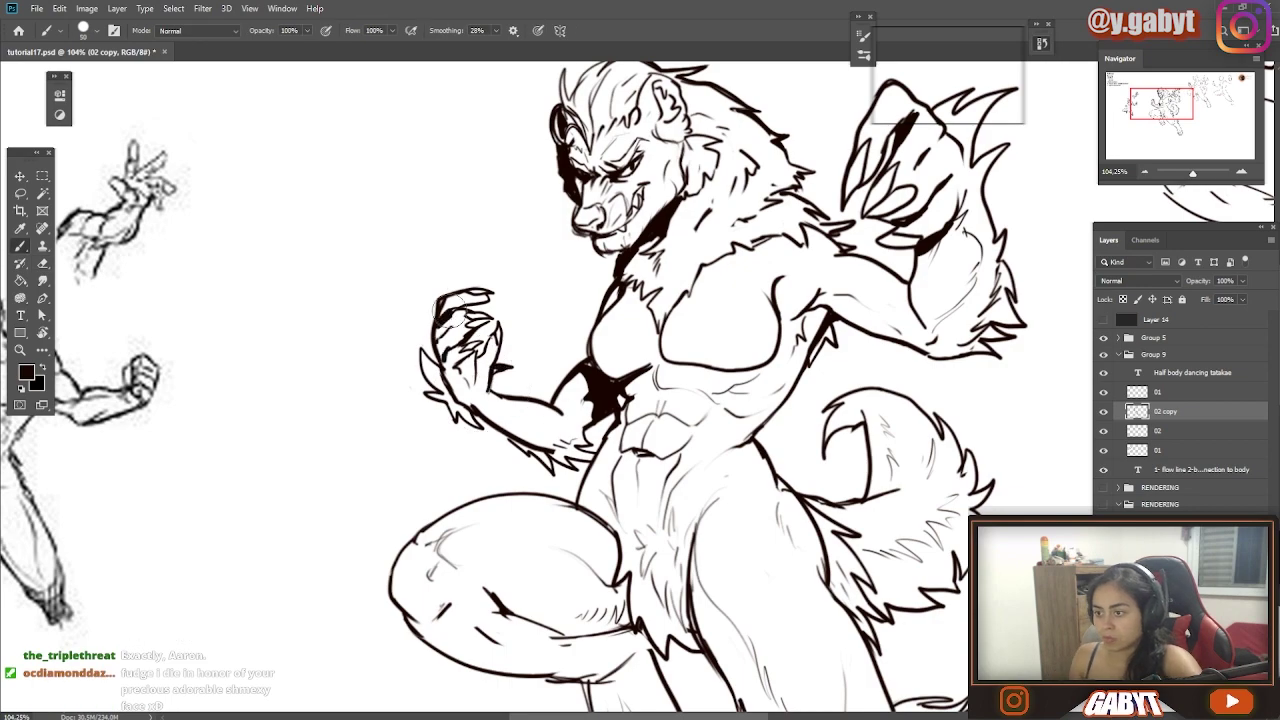
scroll(589, 349, "up", 2)
key("e")
scroll(683, 409, "down", 10)
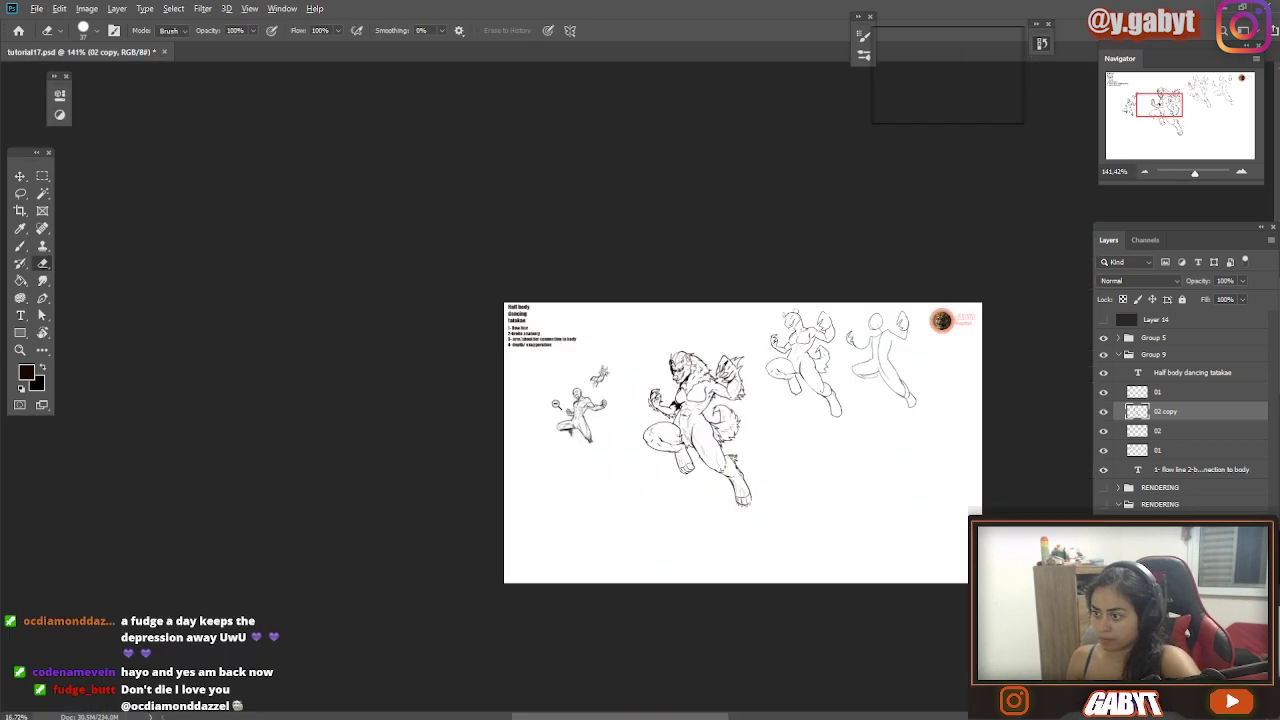
Fill black shadows between the pelvis fur and extended thigh and along the fur at the tail's underside
key("b")
scroll(685, 408, "up", 8)
left_click_drag(672, 550, 676, 447)
scroll(655, 429, "up", 6)
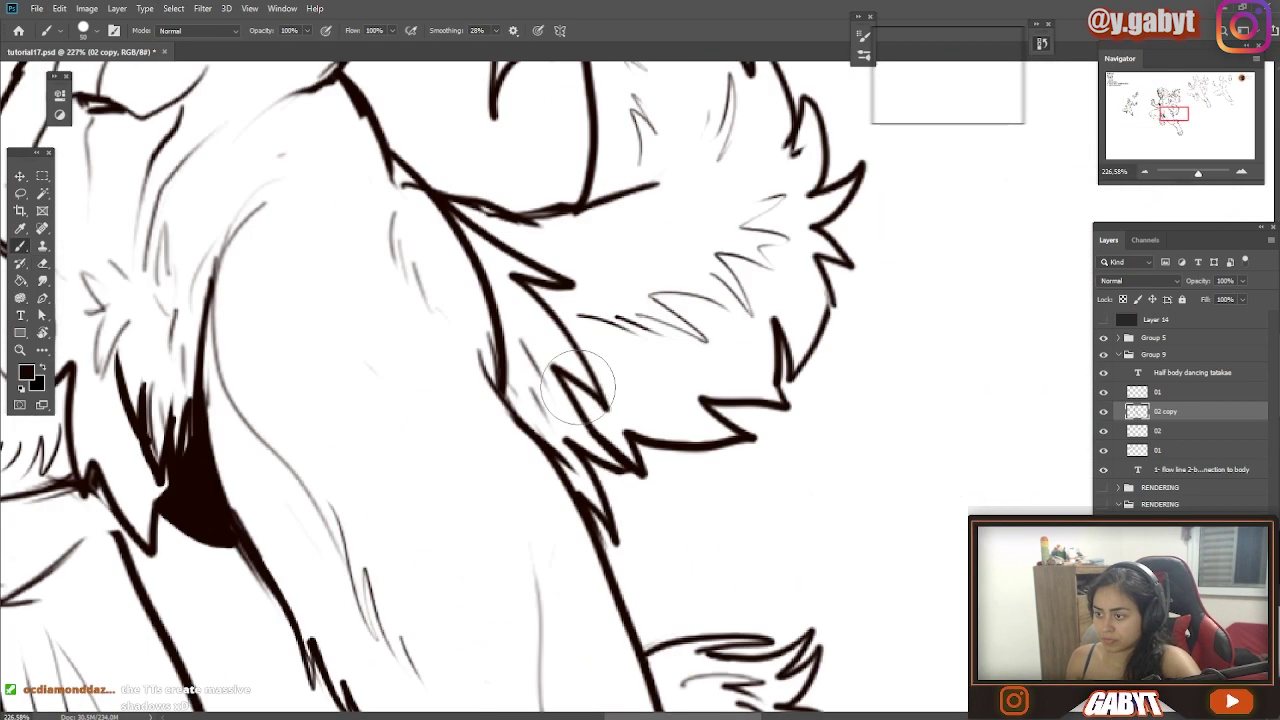
left_click_drag(700, 386, 746, 388)
left_click_drag(746, 388, 755, 560)
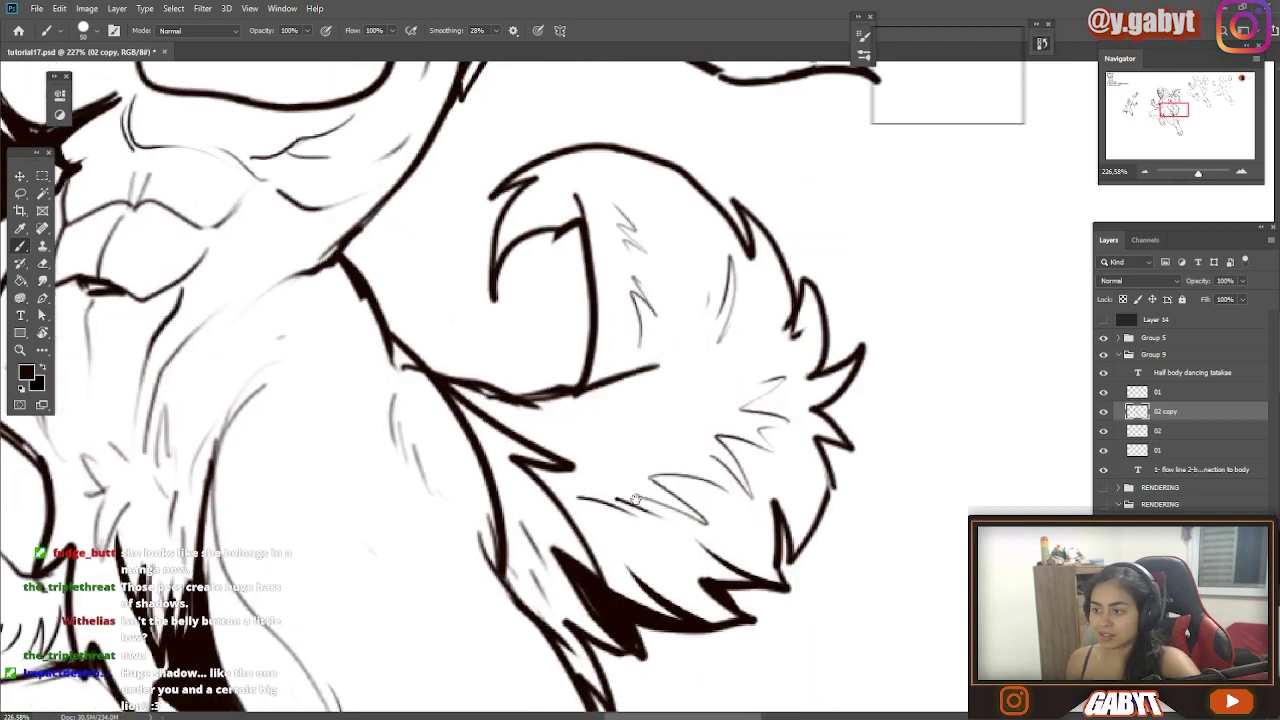
mouse_move(606, 380)
left_mouse_down()
mouse_move(574, 220)
mouse_move(542, 234)
left_mouse_up()
Deepen the head's shading with a filled far ear, a black hair lock, heavier brow strokes and dark neck tufts
scroll(600, 330, "down", 10)
scroll(576, 275, "up", 10)
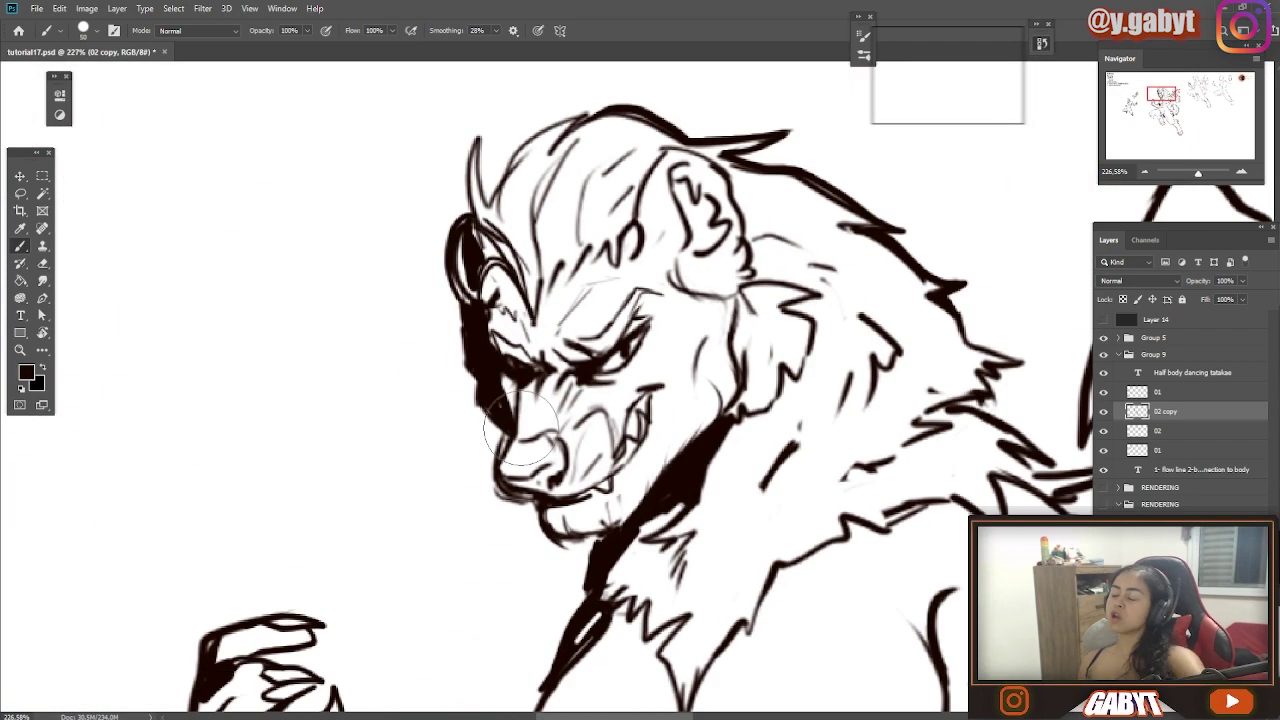
left_click_drag(577, 363, 632, 328)
left_click_drag(481, 195, 484, 242)
left_click_drag(534, 250, 545, 147)
left_click_drag(635, 250, 634, 206)
mouse_move(670, 602)
left_mouse_down()
mouse_move(620, 336)
mouse_move(612, 372)
left_mouse_up()
left_click_drag(606, 274, 628, 306)
left_click_drag(602, 382, 480, 384)
left_click_drag(480, 384, 596, 382)
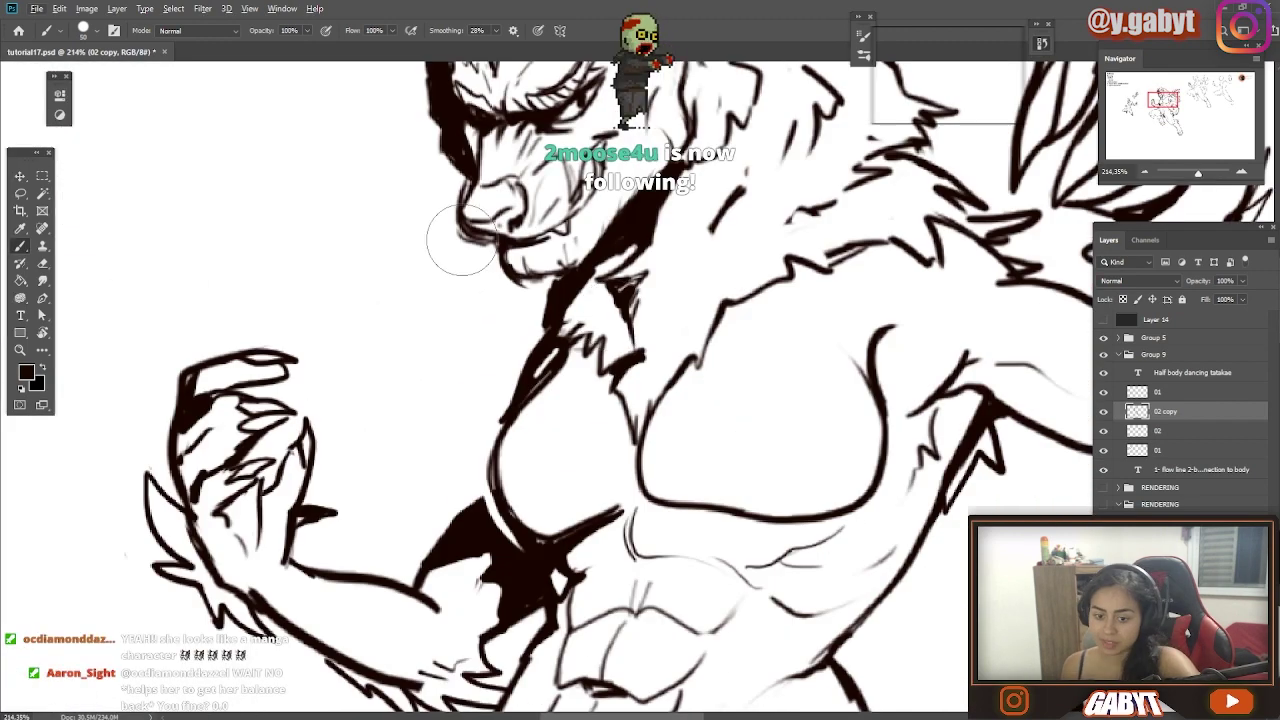
Thicken the outlines of the raised hand and its wrist spikes, and darken the inside of the tail's curl
left_click_drag(508, 268, 397, 303)
left_click_drag(630, 240, 705, 250)
mouse_move(702, 373)
left_mouse_down()
mouse_move(693, 425)
mouse_move(663, 285)
left_mouse_up()
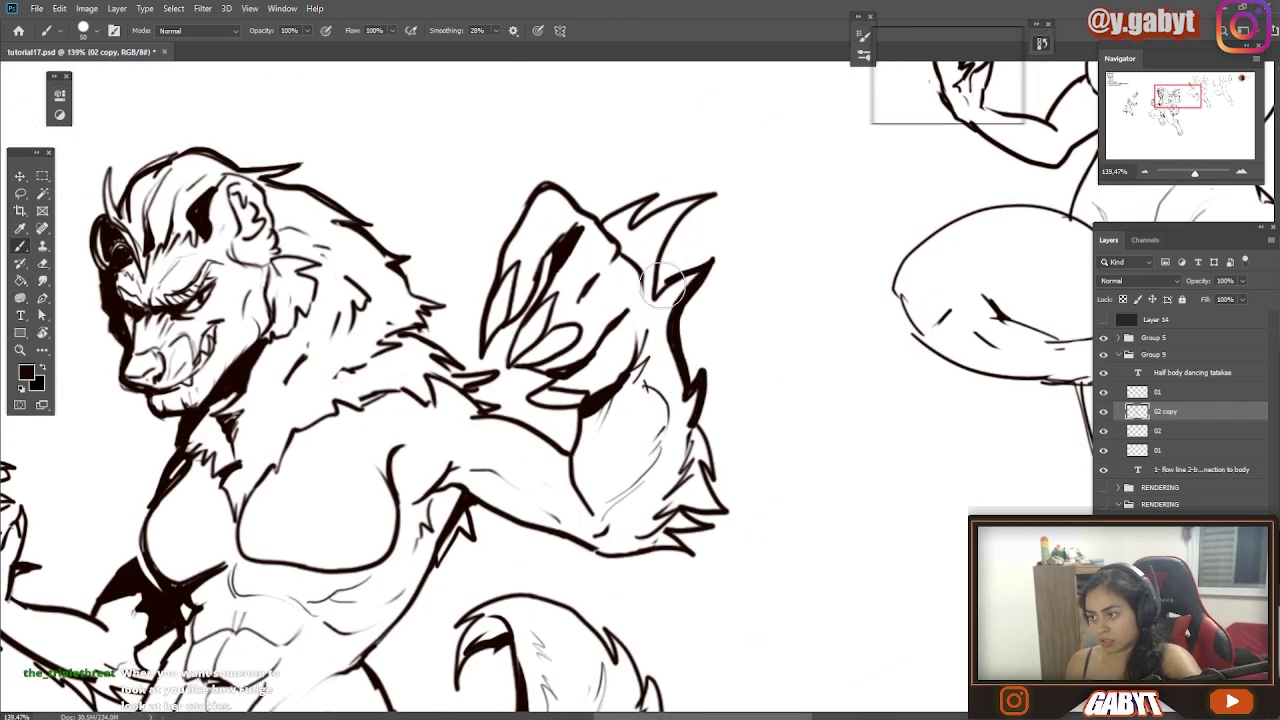
left_click_drag(588, 208, 498, 250)
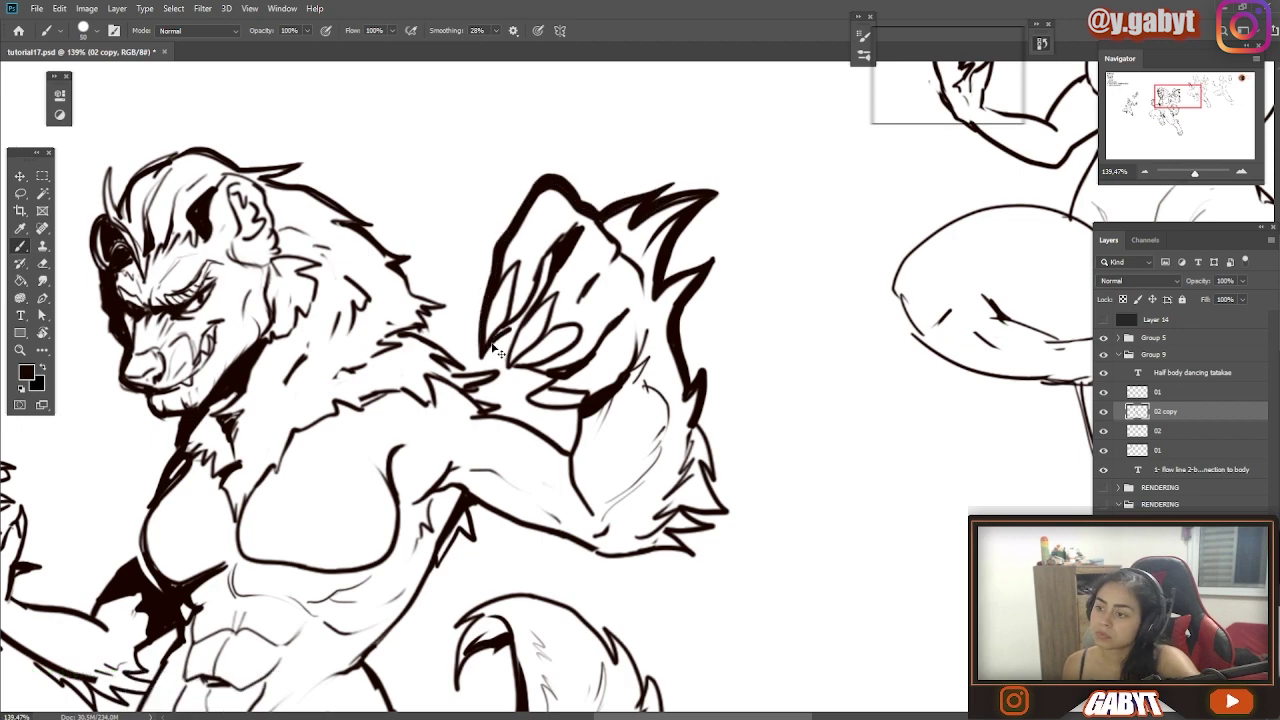
mouse_move(488, 354)
left_mouse_down()
mouse_move(580, 230)
mouse_move(590, 404)
mouse_move(480, 404)
left_mouse_up()
Draw tapered motion lines beside the extended foot, the tail and the raised arm, undoing the unwanted stroke
left_click_drag(680, 577, 744, 577)
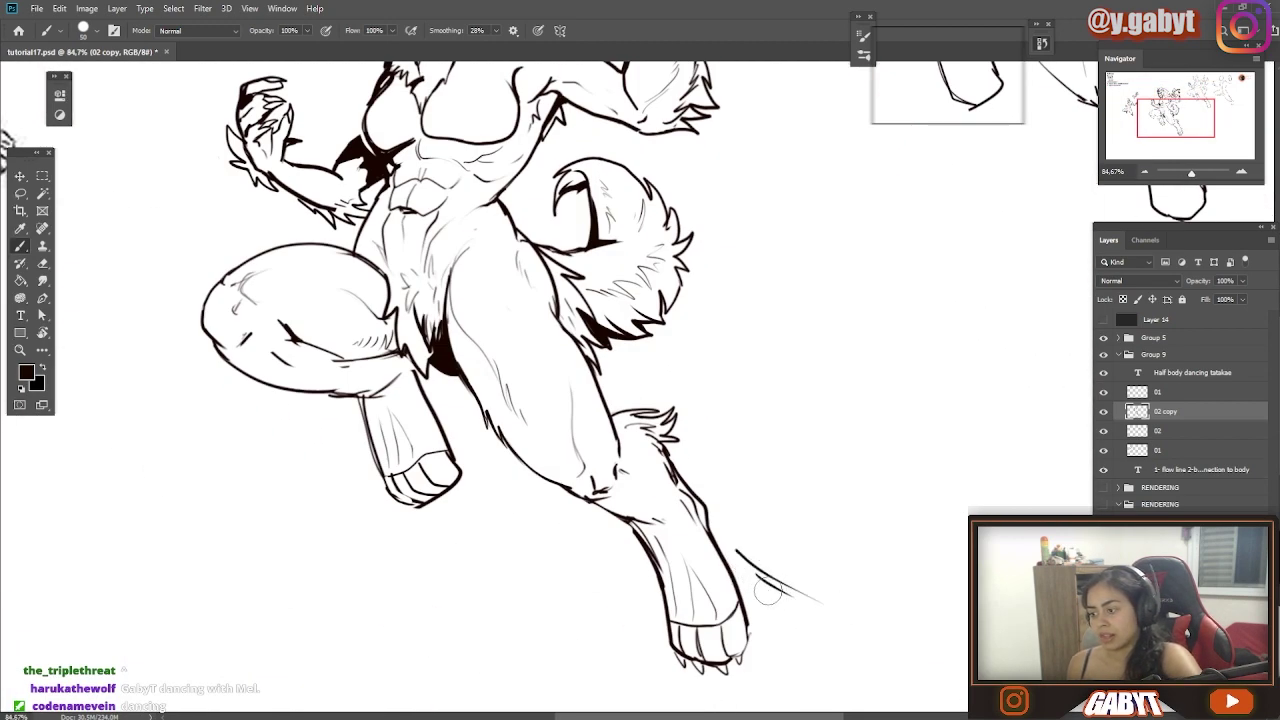
scroll(760, 520, "up", 3)
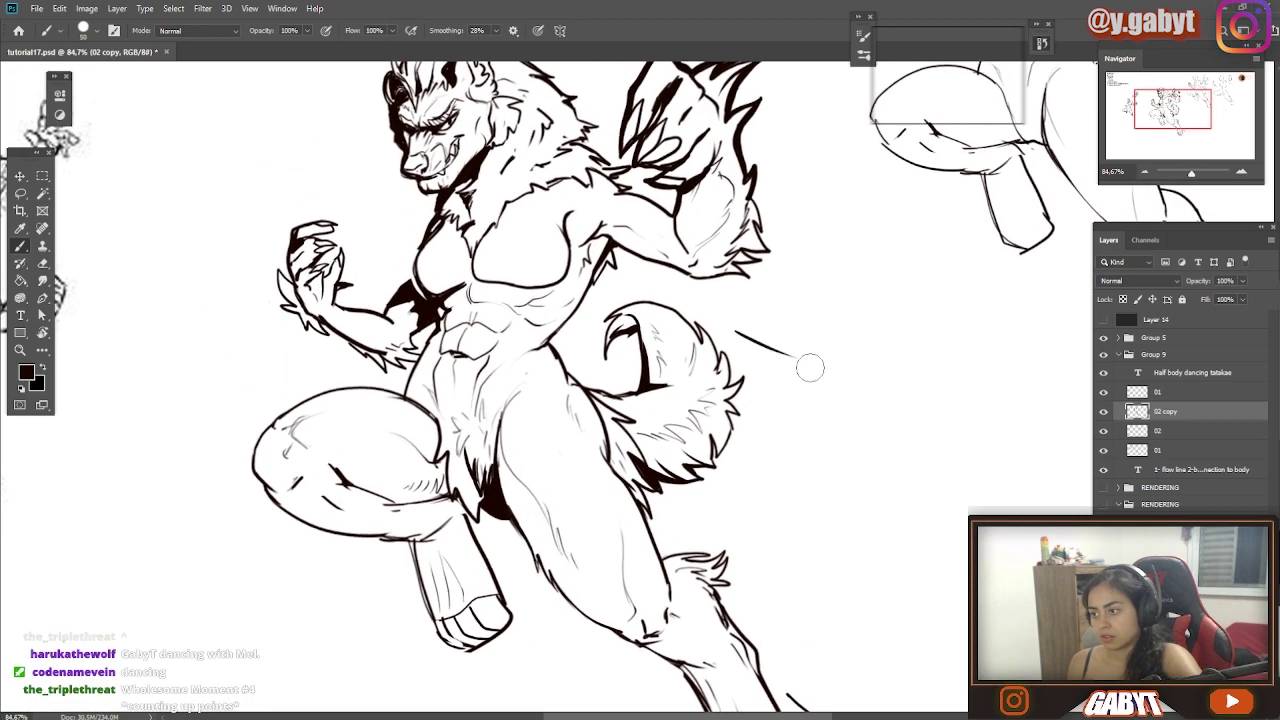
left_click_drag(782, 347, 797, 374)
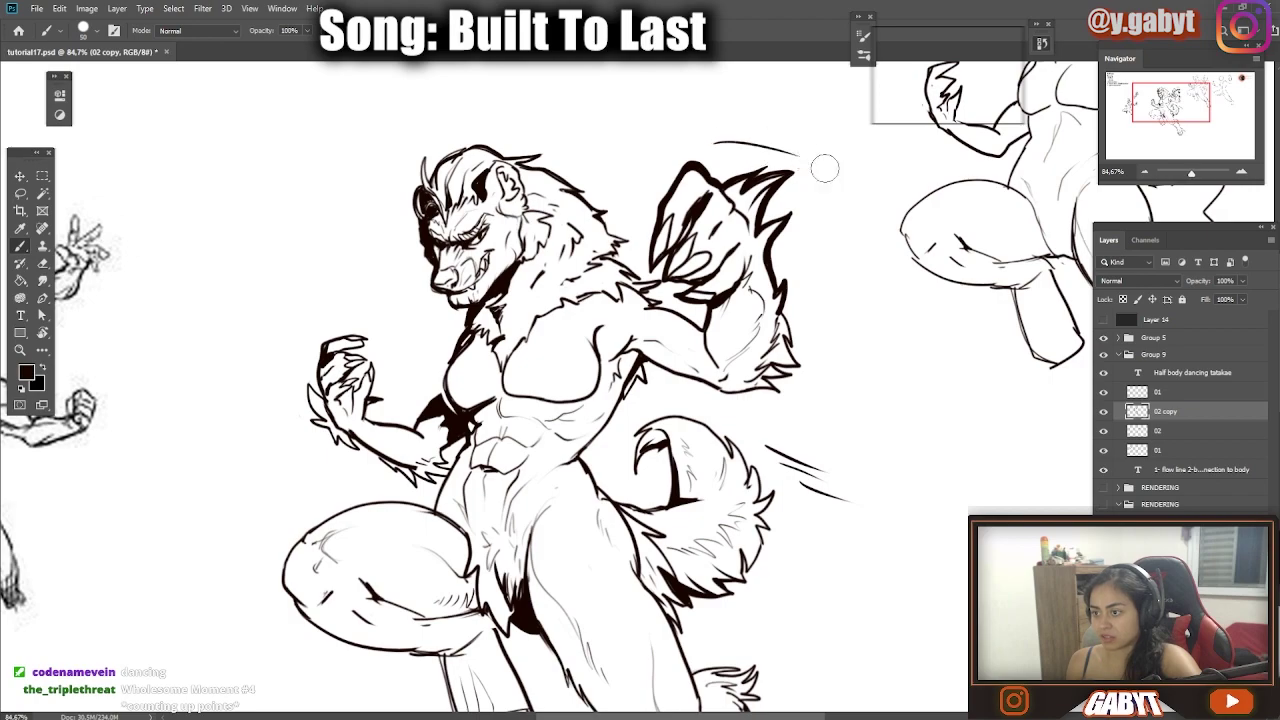
left_click_drag(690, 135, 860, 157)
left_click_drag(850, 358, 836, 376)
key("ctrl+z")
left_click_drag(810, 230, 880, 262)
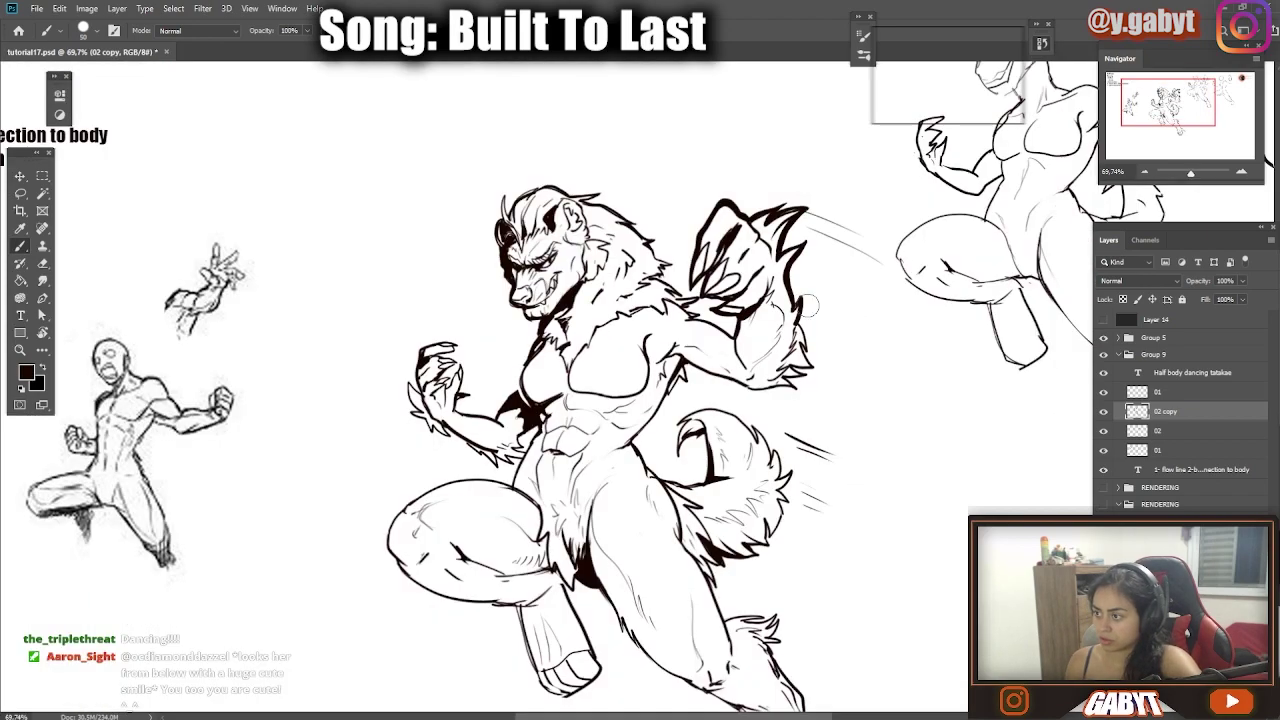
left_click_drag(798, 298, 870, 342)
Extend the black shadow between the lowered arm and torso down into the elbow's fur tufts
left_click_drag(824, 460, 718, 438)
scroll(718, 438, "up", 5)
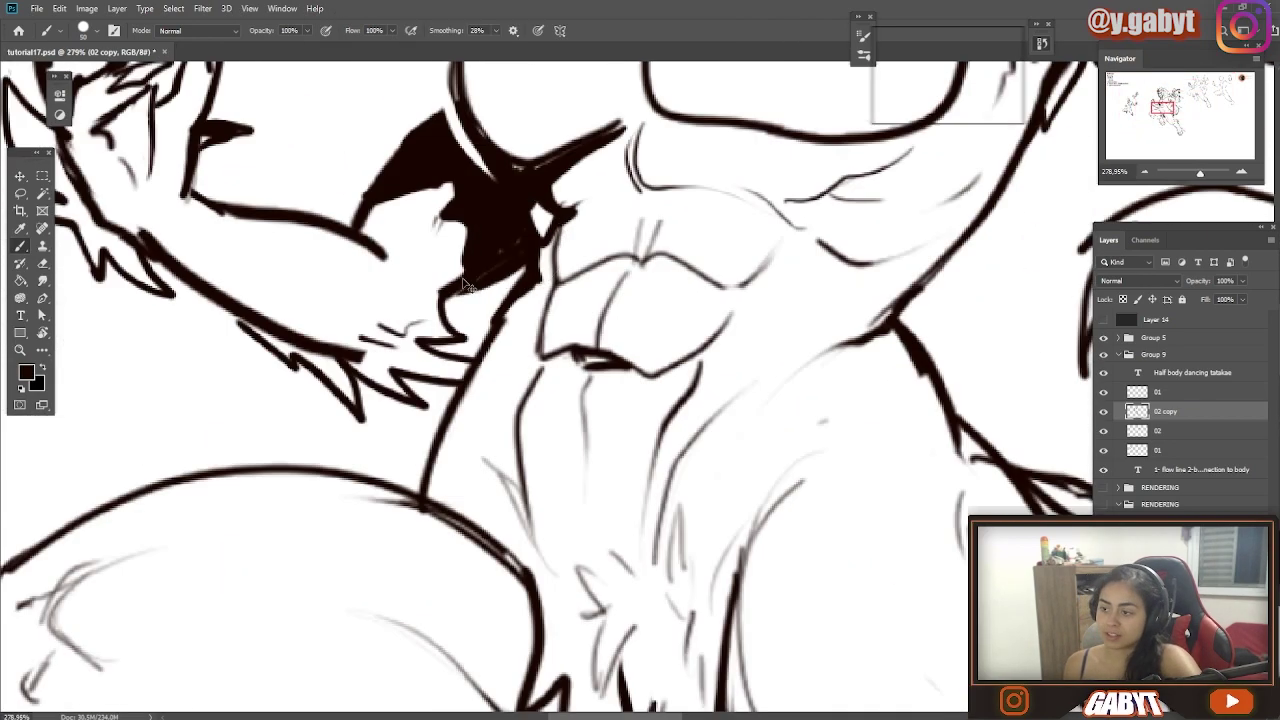
left_click_drag(508, 263, 464, 286)
left_click_drag(464, 286, 569, 209)
left_click_drag(580, 298, 503, 303)
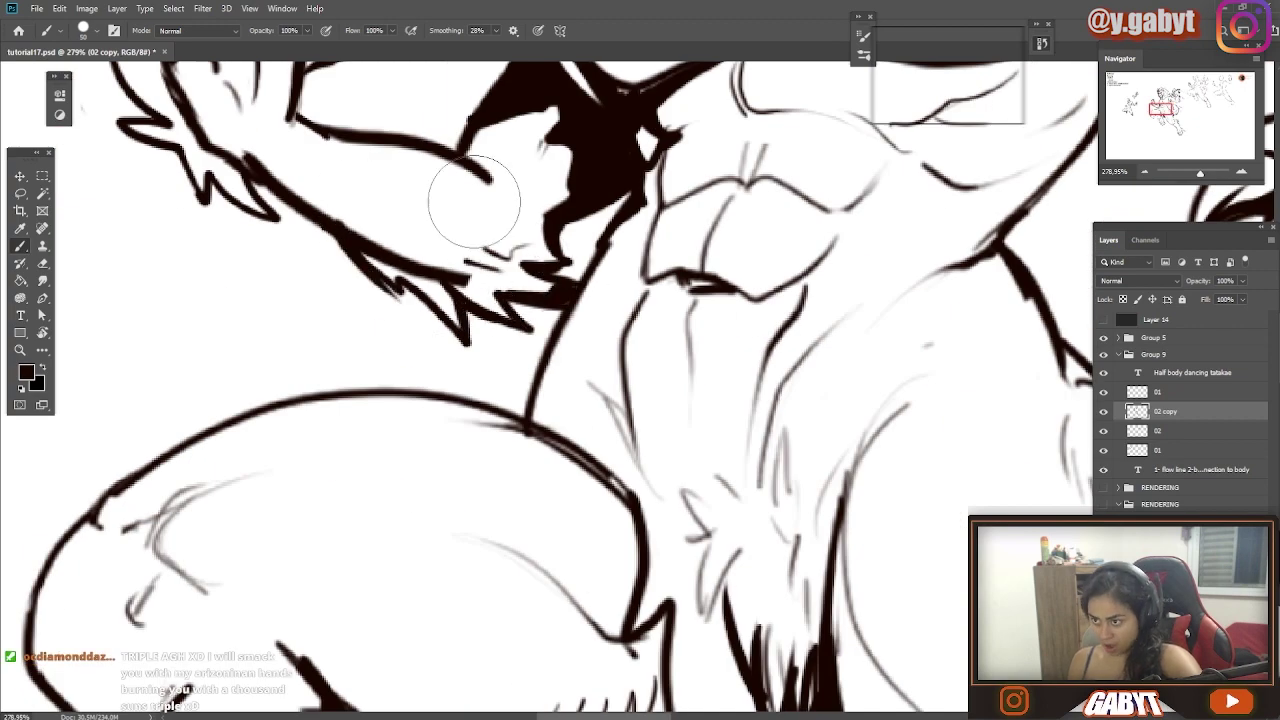
Thicken the waist outline from the lowered elbow down to the bent thigh and add short fur ticks to the forearm
left_click_drag(474, 201, 586, 394)
left_click_drag(560, 402, 588, 418)
mouse_move(640, 470)
left_mouse_down()
mouse_move(583, 430)
mouse_move(521, 280)
left_mouse_up()
left_click_drag(520, 270, 514, 352)
left_click_drag(300, 400, 659, 284)
Erase part of the bent thigh's upper outline, redraw it with fur tufts at the knee, and add fur strokes along the fold
key("e")
left_click_drag(400, 362, 470, 323)
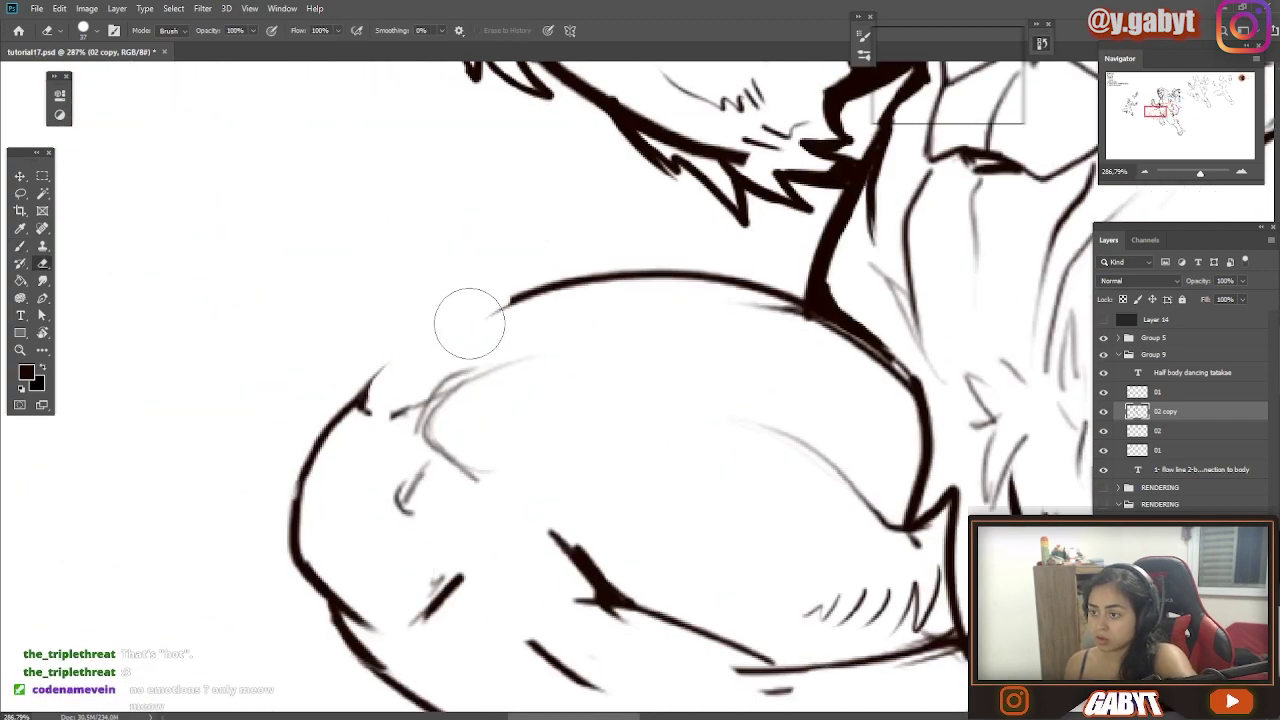
key("b")
left_click_drag(585, 278, 420, 303)
mouse_move(461, 310)
left_mouse_down()
mouse_move(357, 357)
mouse_move(363, 402)
left_mouse_up()
left_click_drag(701, 450, 568, 385)
left_click_drag(460, 450, 474, 528)
Draw a curved contour stroke inside the far pectoral
mouse_move(350, 348)
left_mouse_down()
mouse_move(346, 437)
mouse_move(660, 364)
left_mouse_up()
scroll(271, 435, "down", 7)
scroll(660, 364, "up", 6)
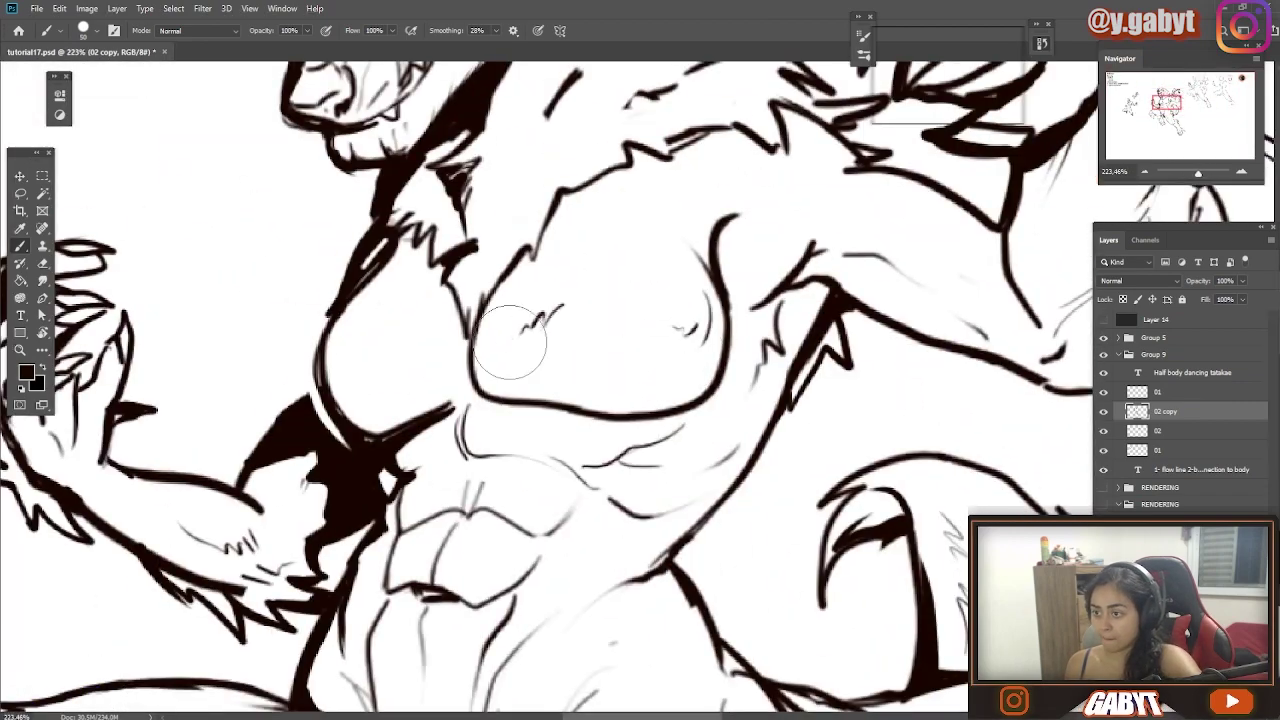
left_click_drag(357, 358, 438, 374)
scroll(540, 310, "down", 6)
left_click_drag(392, 302, 451, 233)
left_click_drag(396, 455, 442, 427)
left_click_drag(564, 517, 514, 399)
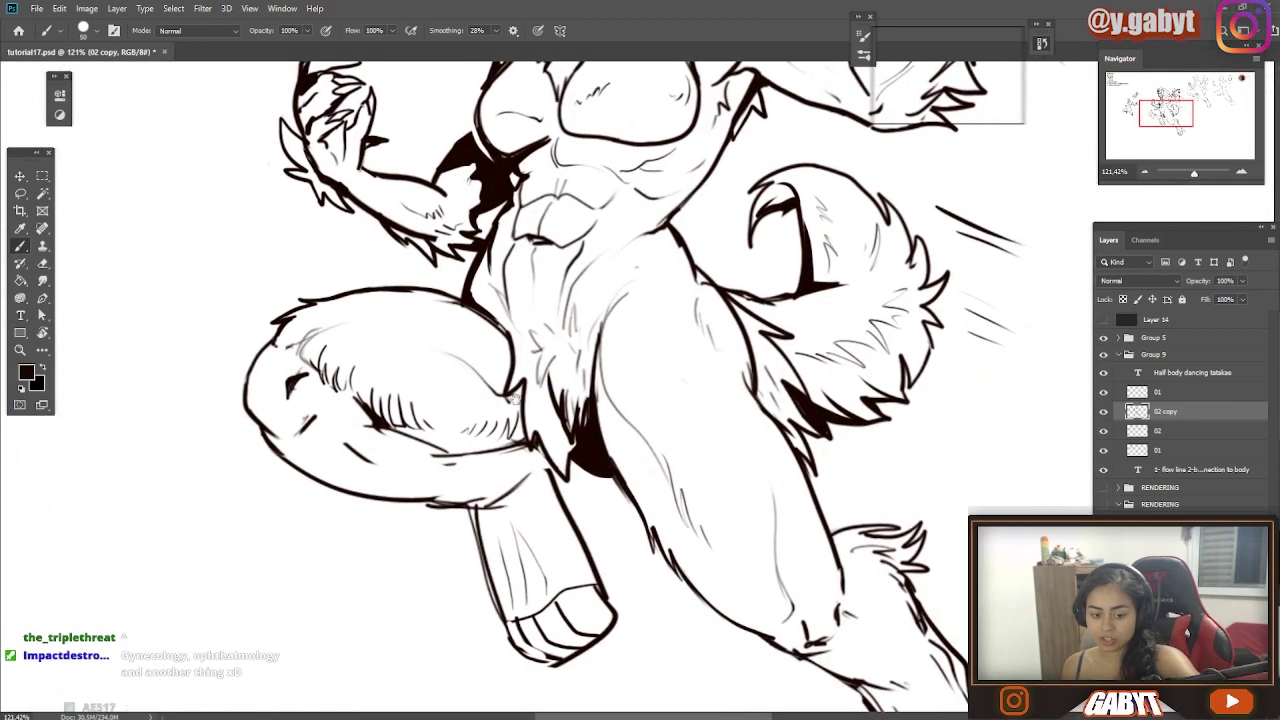
Deepen the black shadow beside the groin fur and add short fur ticks to the top of the bent thigh
scroll(151, 422, "up", 4)
left_click_drag(556, 499, 403, 449)
mouse_move(580, 420)
left_mouse_down()
mouse_move(436, 310)
mouse_move(464, 334)
left_mouse_up()
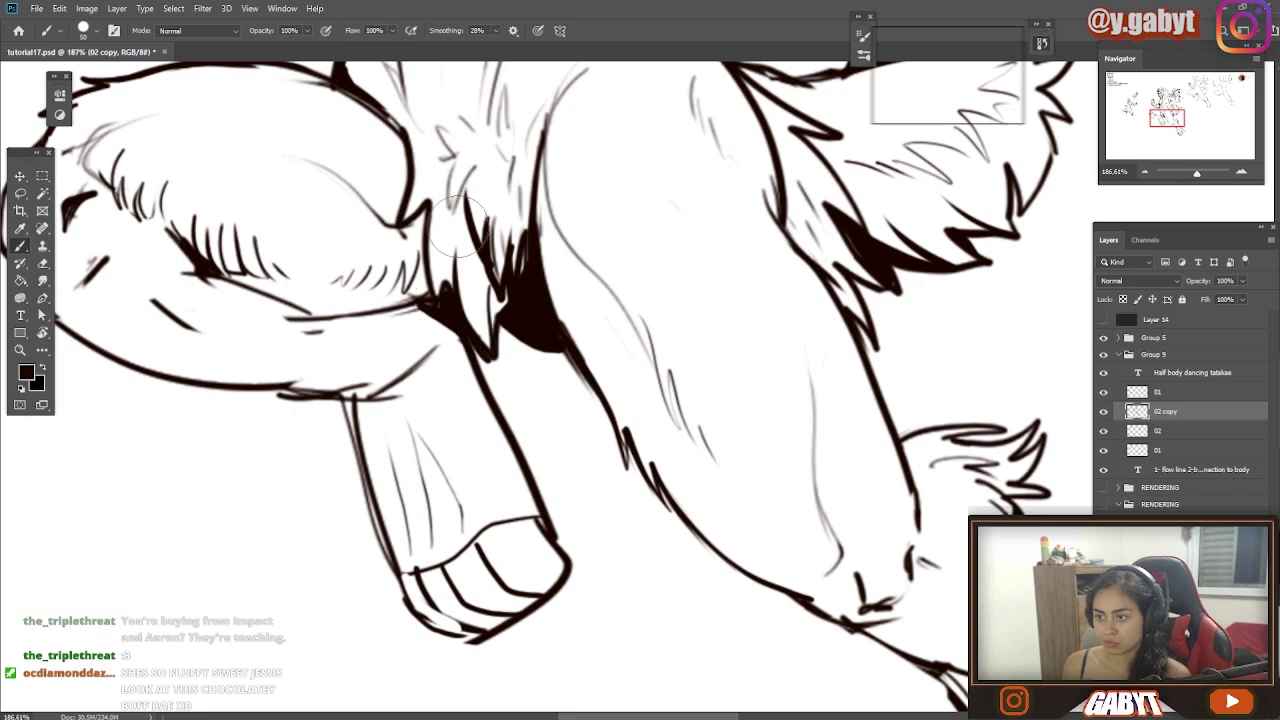
scroll(400, 240, "down", 2)
scroll(360, 320, "down", 1)
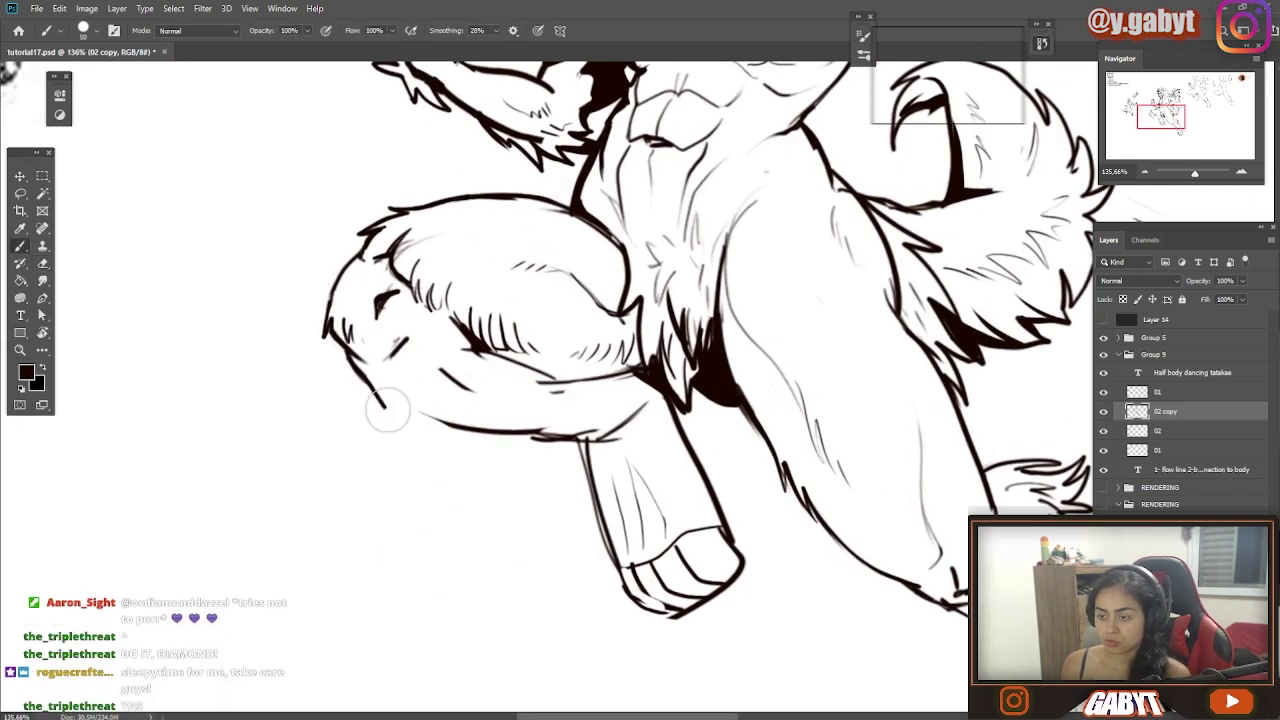
Redraw the bent leg's lower outline with small fur tufts
left_click_drag(387, 410, 468, 430)
left_click_drag(640, 400, 541, 408)
left_click_drag(748, 369, 651, 317)
scroll(545, 390, "up", 2)
Erase the stray lines where the bent calf meets the shin, then darken the shin's edge and the tufts above it
key("e")
left_click_drag(400, 366, 377, 430)
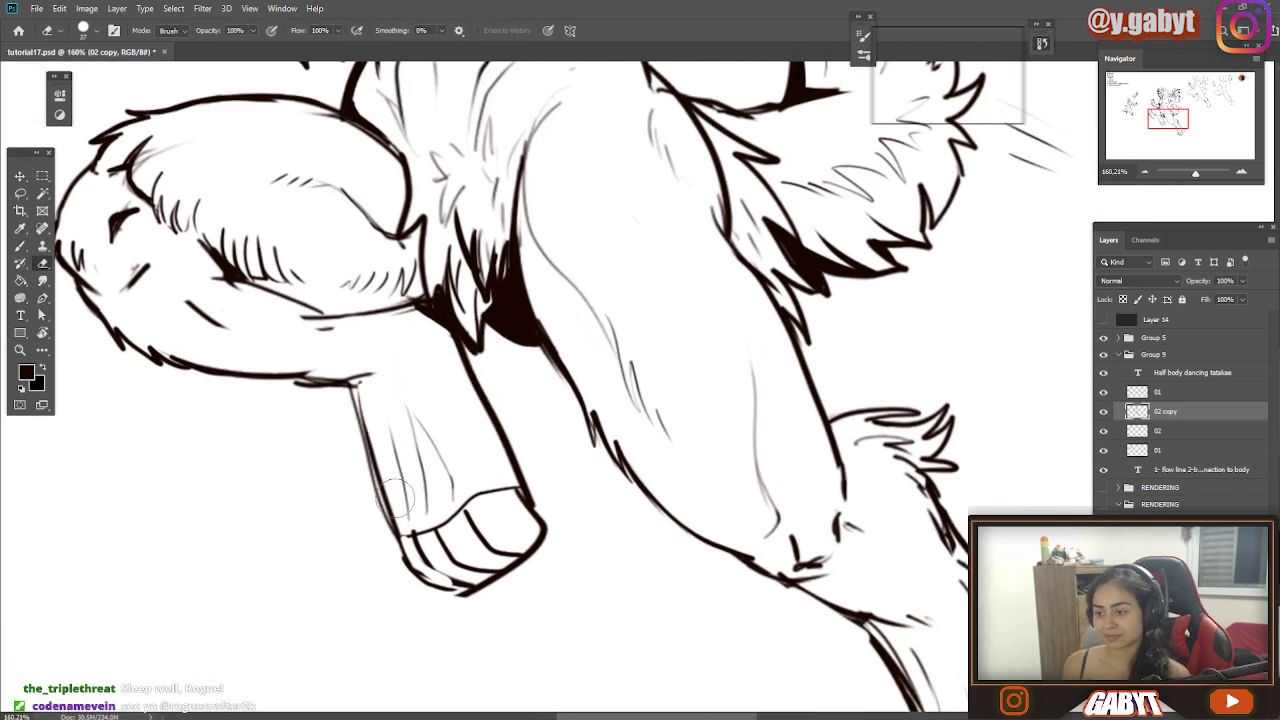
key("b")
mouse_move(354, 387)
left_mouse_down()
mouse_move(382, 476)
mouse_move(377, 394)
mouse_move(362, 385)
left_mouse_up()
left_click_drag(425, 358, 377, 317)
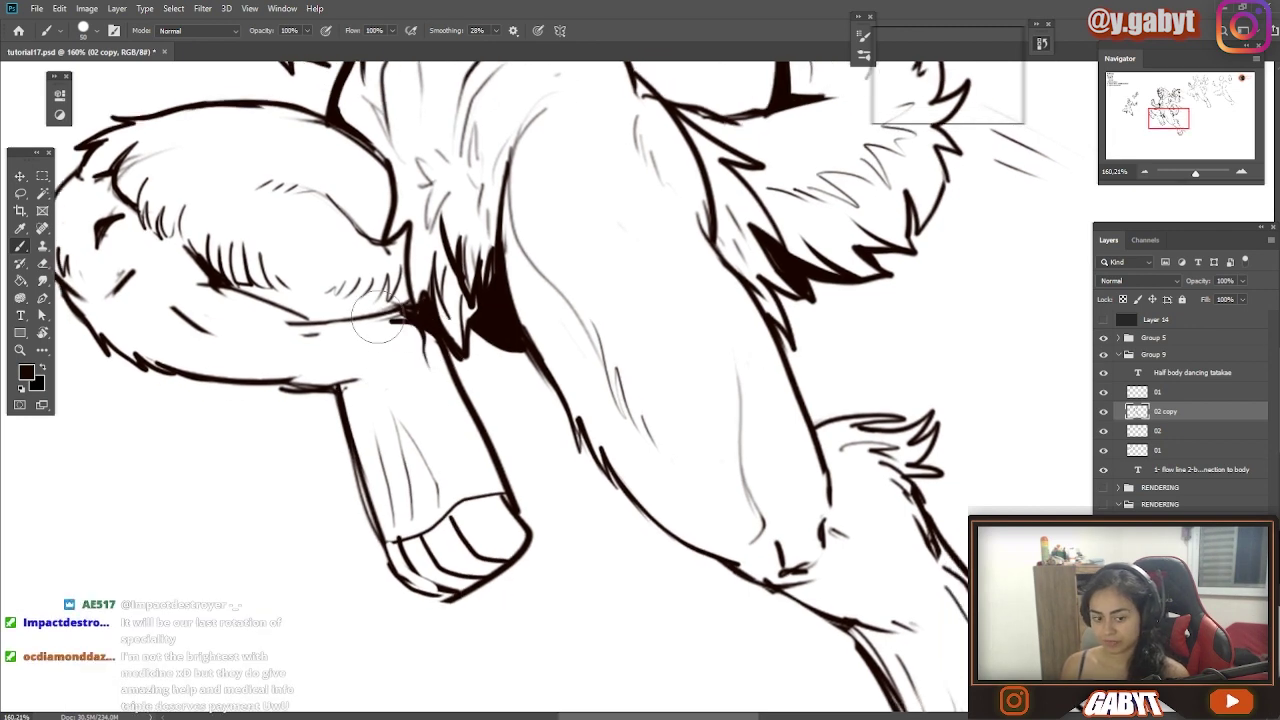
Draw pointed claws on the bent leg's toes and start fur tufts on the edge above the foot
scroll(450, 380, "down", 3)
left_click_drag(510, 400, 528, 450)
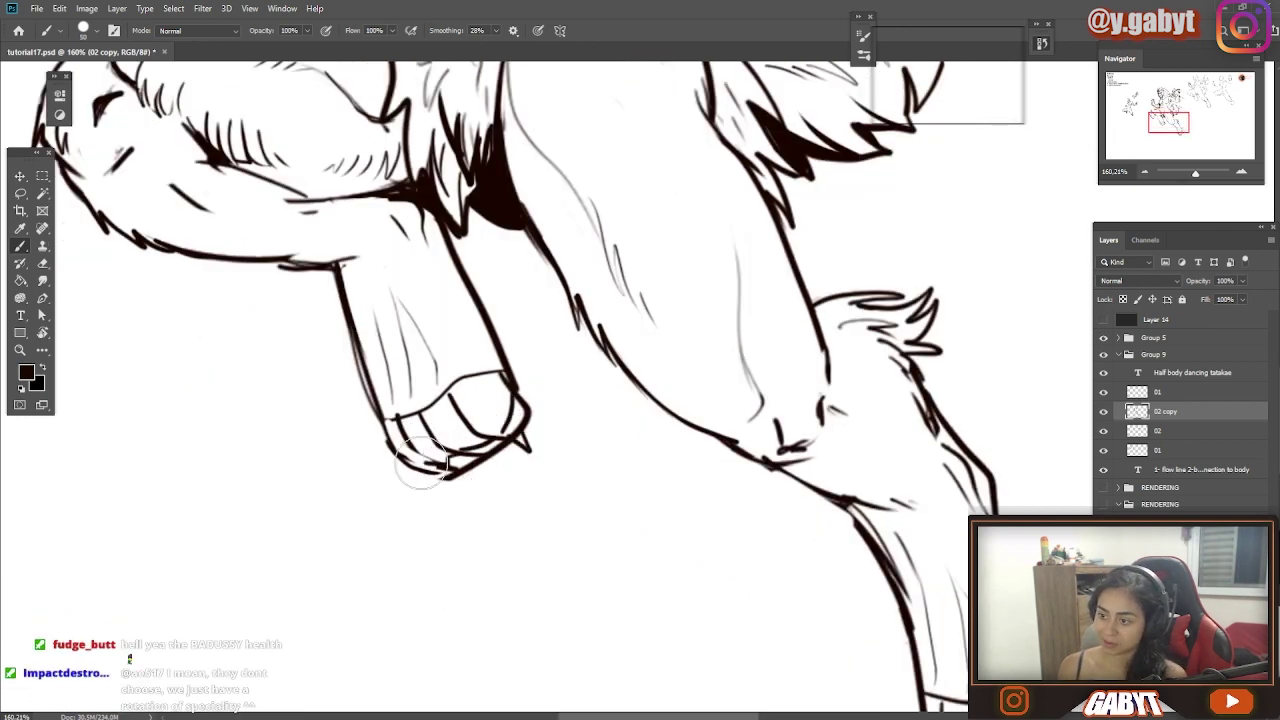
scroll(443, 485, "down", 2)
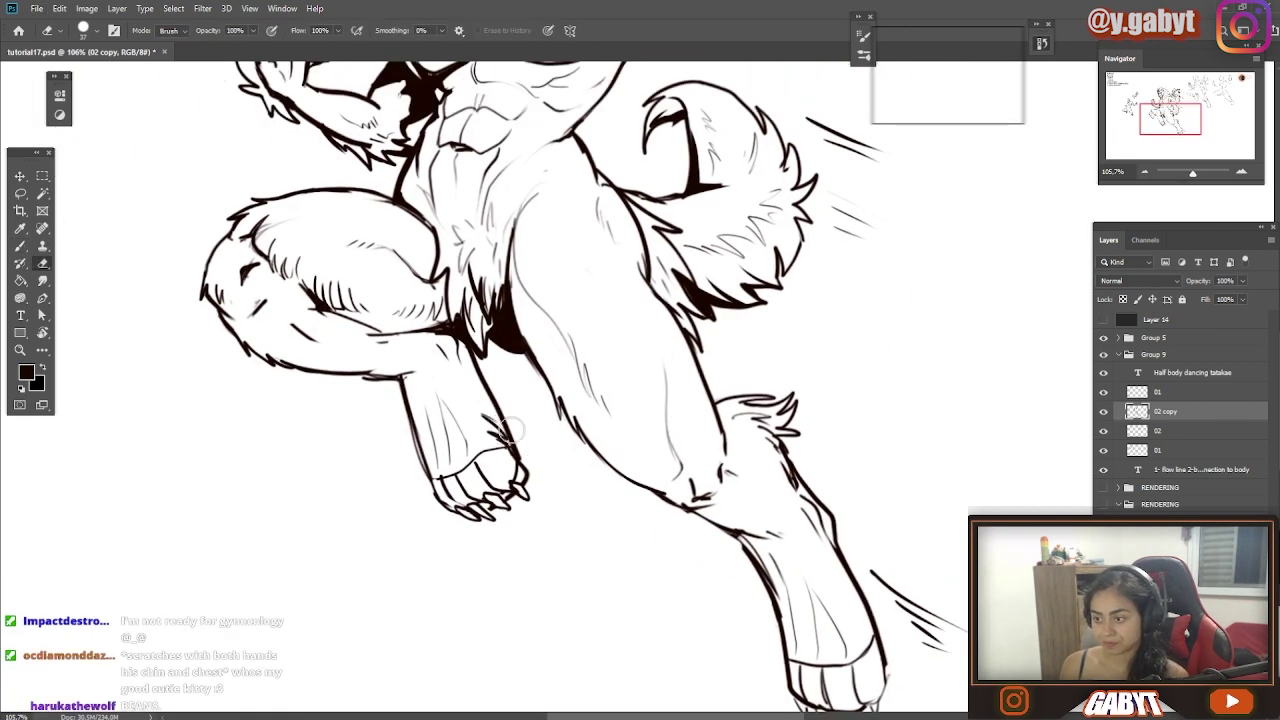
scroll(570, 433, "down", 3)
left_click_drag(502, 388, 518, 424)
Add solid black shadow beneath the extended knee and down the back of the shin, plus claws on the extended foot
scroll(660, 476, "up", 3)
mouse_move(660, 476)
left_mouse_down()
mouse_move(428, 415)
mouse_move(466, 441)
left_mouse_up()
left_click_drag(342, 405, 390, 428)
left_click_drag(470, 469, 494, 532)
mouse_move(578, 612)
left_mouse_down()
mouse_move(553, 535)
mouse_move(509, 552)
left_mouse_up()
key("e")
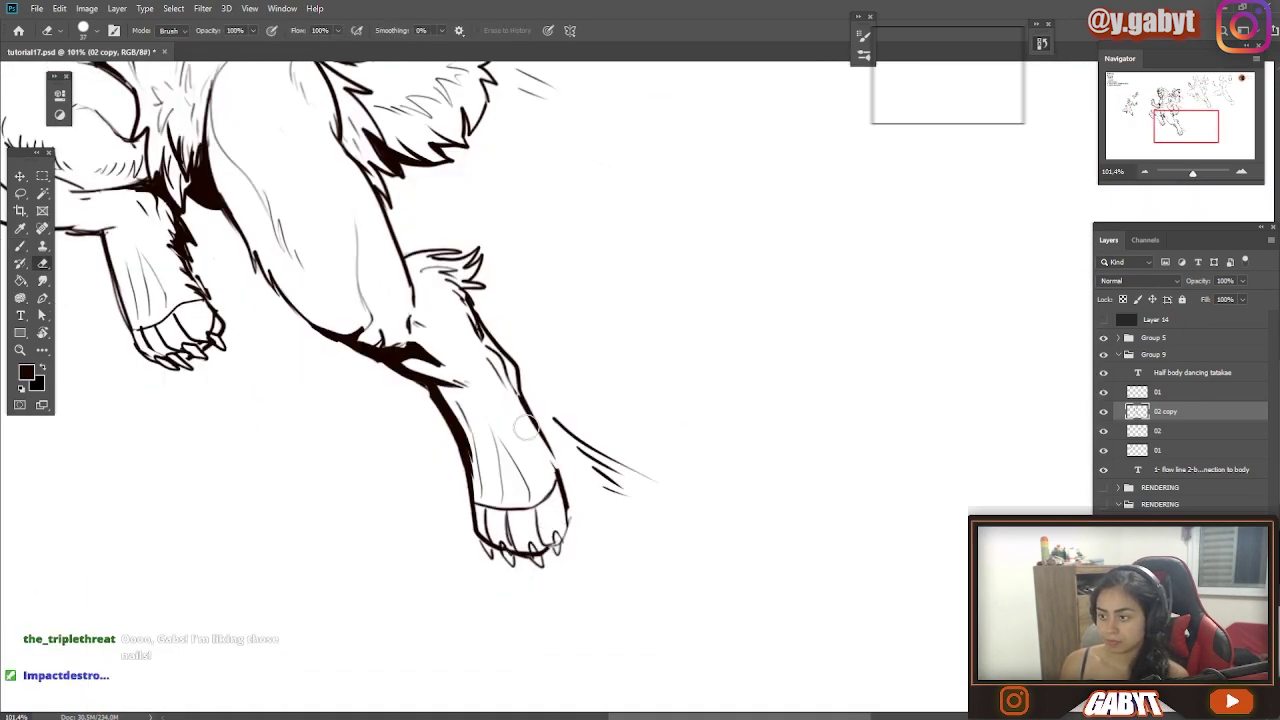
Fill a black wedge where the extended thigh meets the calf fur and clean up the calf tuft's outline
key("b")
left_click_drag(415, 246, 498, 406)
scroll(508, 387, "up", 4)
key("e")
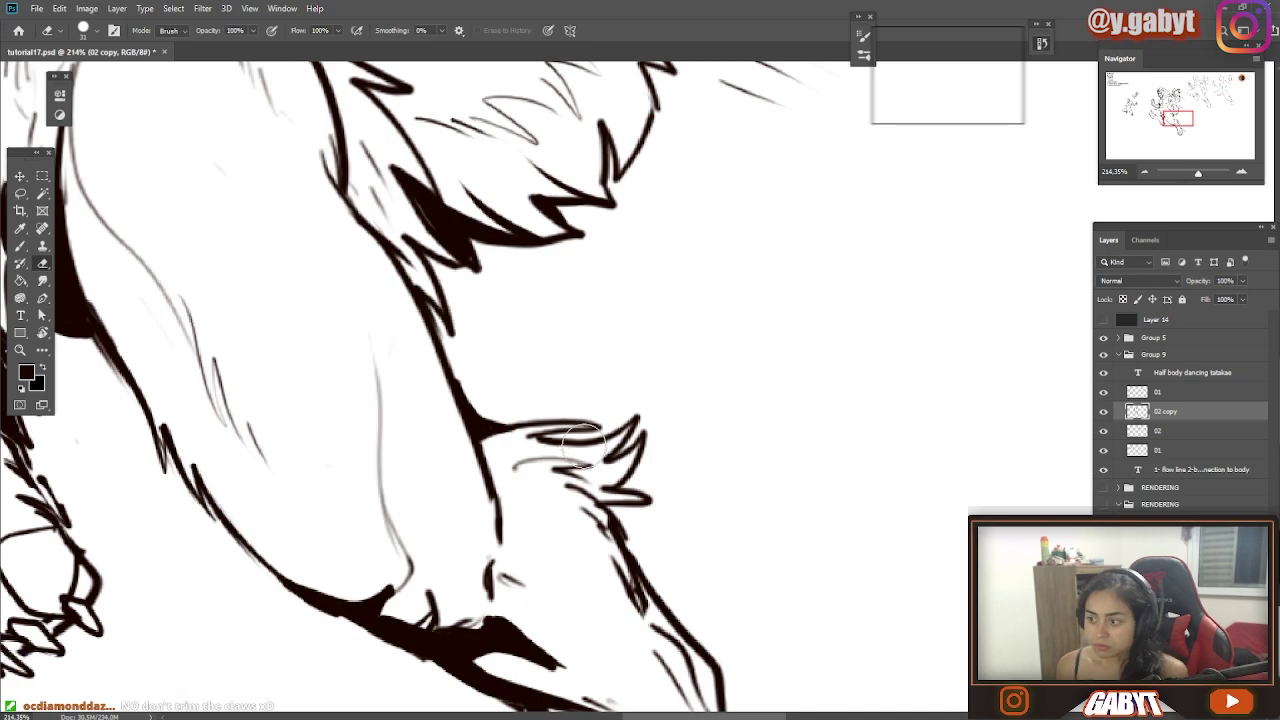
key("b")
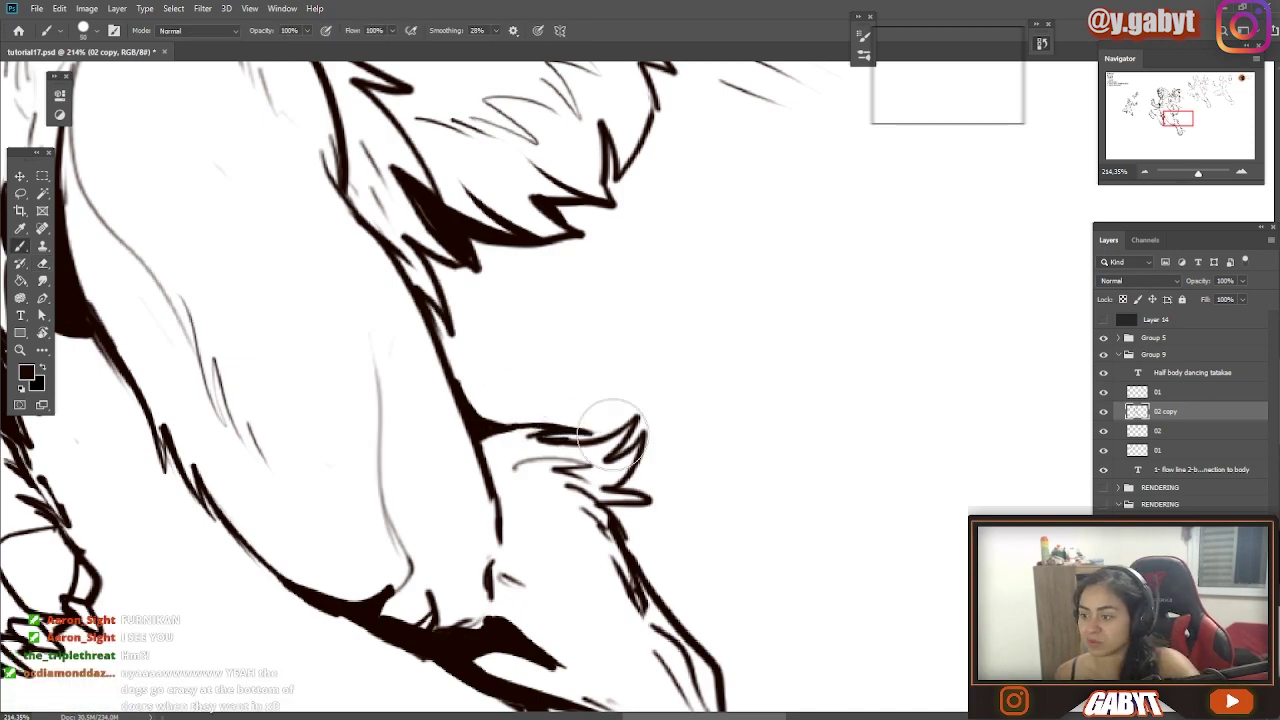
Add fur tufts along the extended lower leg's outer edge and curved fur strokes on the bent calf
scroll(618, 505, "down", 10)
scroll(590, 520, "up", 8)
left_click_drag(498, 477, 628, 493)
left_click_drag(503, 431, 451, 420)
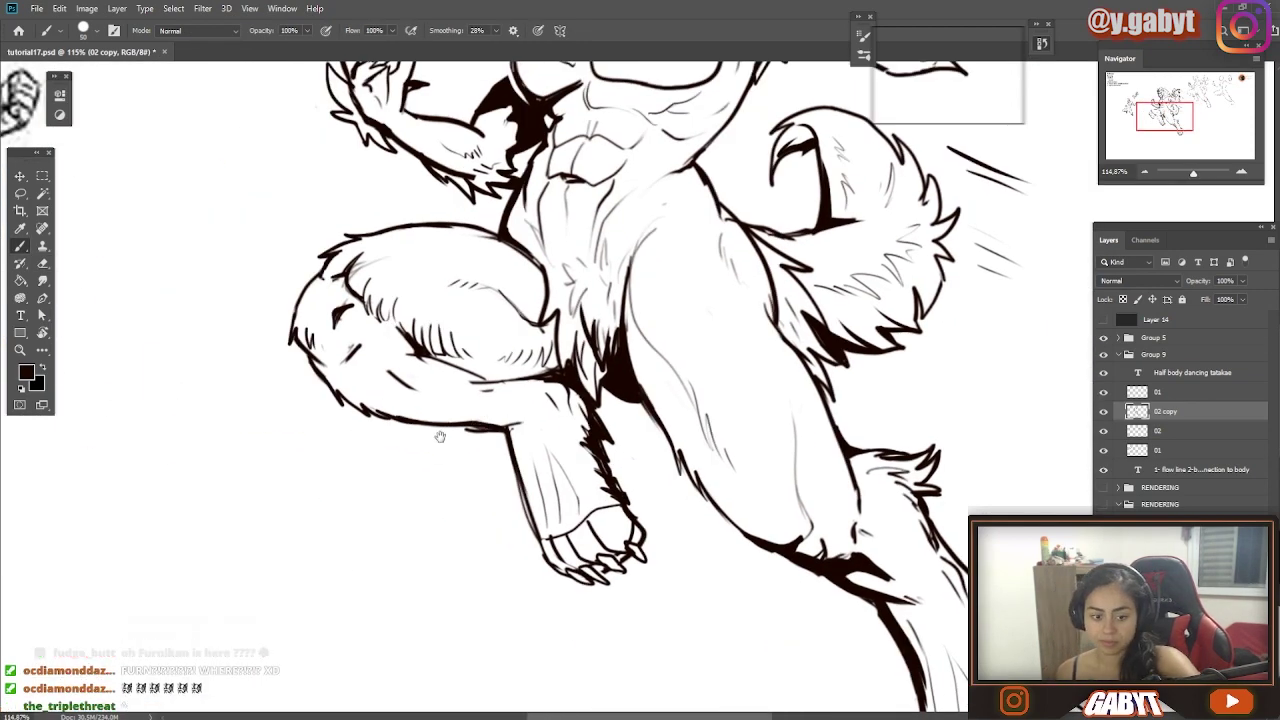
mouse_move(700, 553)
left_mouse_down()
mouse_move(463, 429)
mouse_move(475, 548)
left_mouse_up()
left_click_drag(609, 455, 617, 478)
key("e")
key("b")
left_click_drag(202, 372, 218, 397)
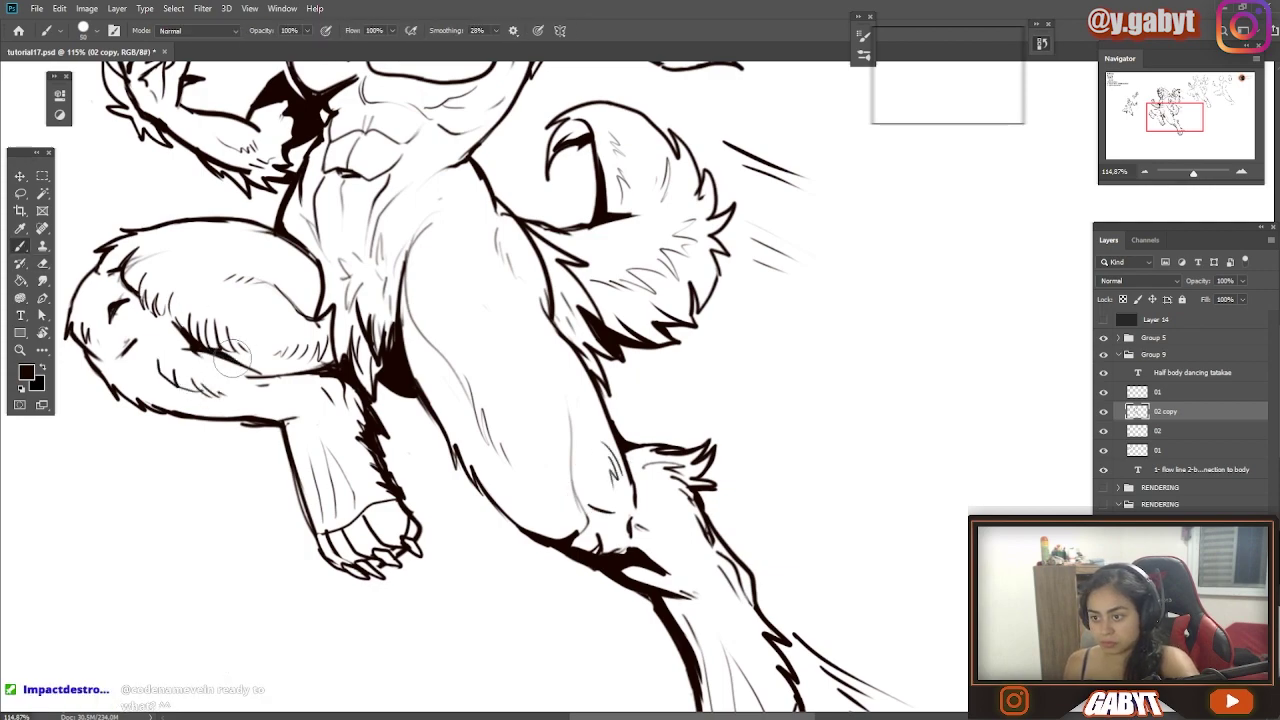
Fill the gap between the bent thigh and the groin fur with black and thicken the thigh's upper outline
scroll(232, 352, "down", 3)
scroll(313, 268, "up", 3)
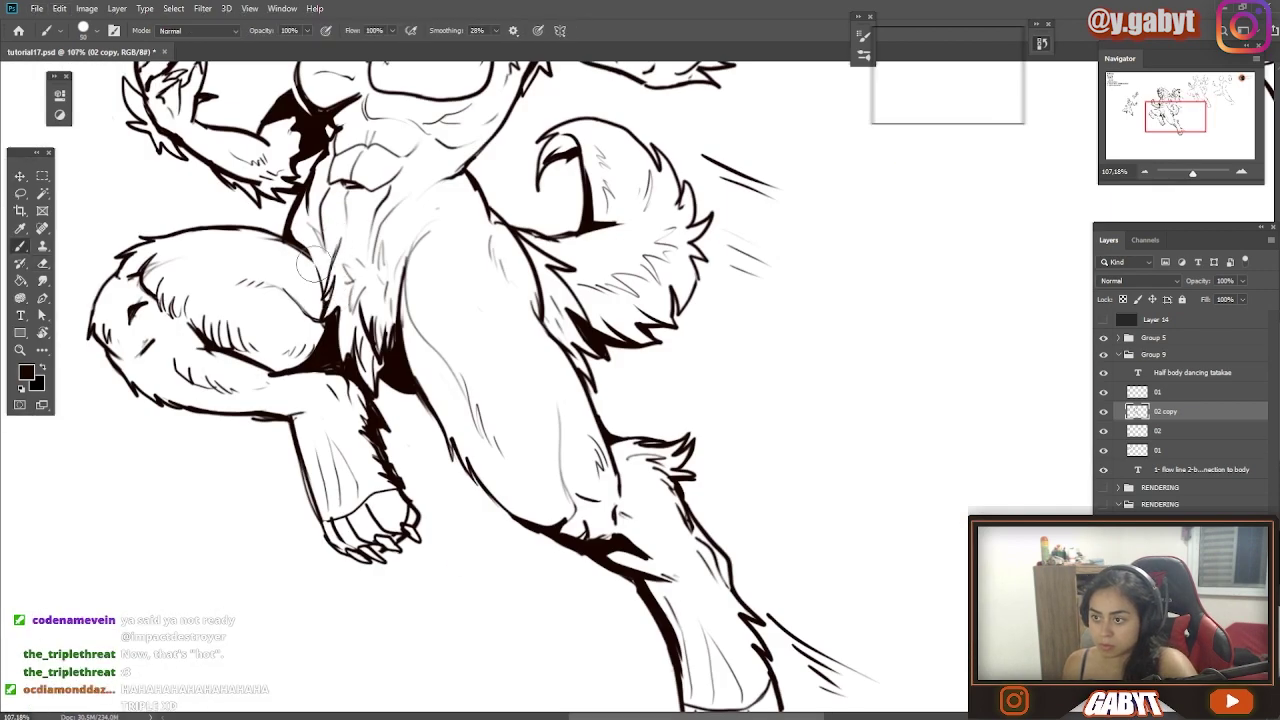
left_click_drag(313, 268, 632, 261)
left_click_drag(518, 268, 466, 285)
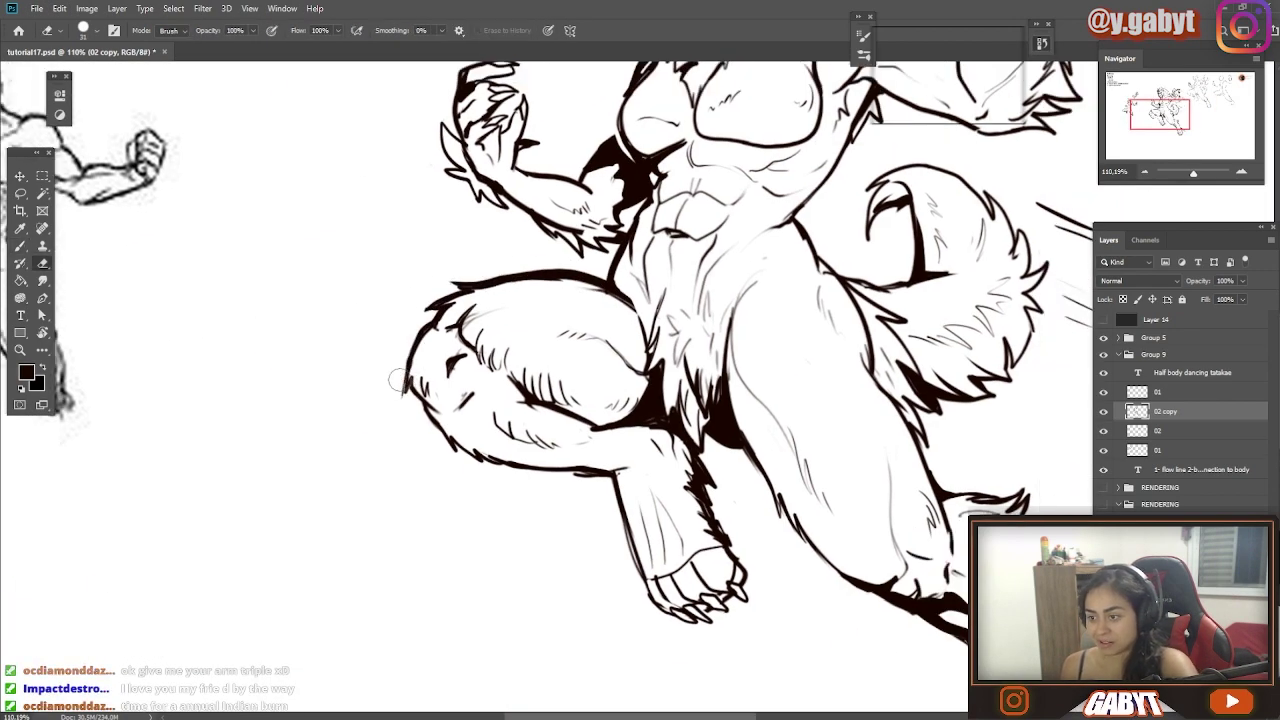
left_click_drag(476, 458, 362, 400)
scroll(340, 350, "down", 2)
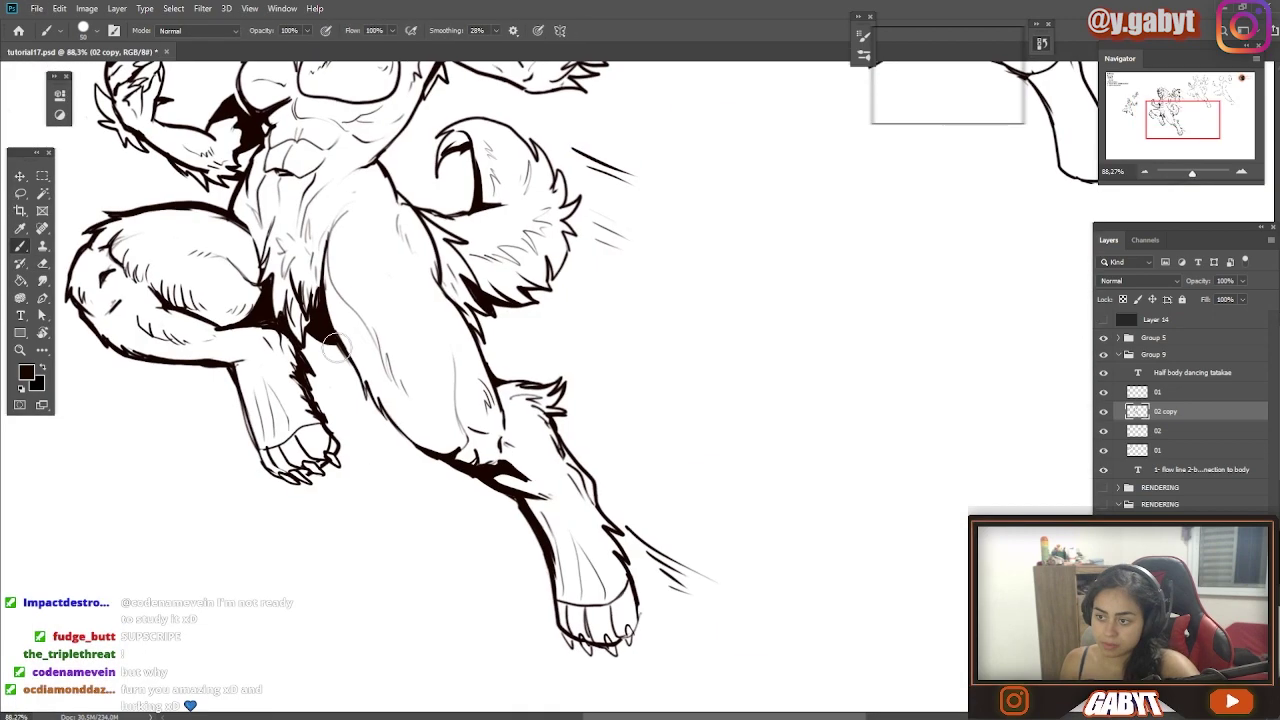
Shade the raised arm's armpit with vertical hatching and a solid black shadow under the upper arm
scroll(610, 320, "down", 4)
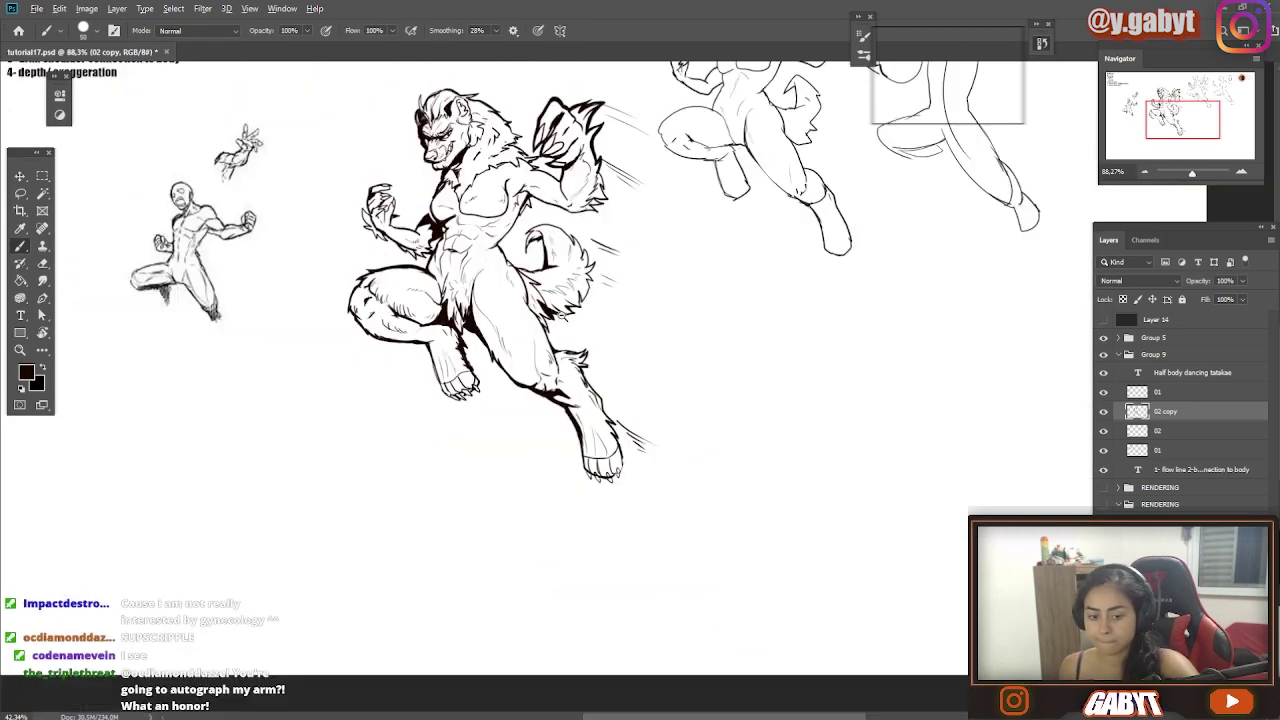
scroll(540, 320, "up", 8)
left_click_drag(592, 470, 680, 460)
key("e")
key("b")
left_click_drag(322, 228, 366, 277)
mouse_move(310, 204)
left_mouse_down()
mouse_move(344, 422)
mouse_move(300, 434)
left_mouse_up()
key("e")
key("b")
left_click_drag(249, 443, 345, 407)
scroll(517, 171, "down", 1)
left_click_drag(478, 182, 487, 236)
Fill the cleft between the pectorals with solid black and thicken the shadow beneath the far pectoral
left_click_drag(400, 260, 508, 386)
left_click_drag(300, 396, 360, 418)
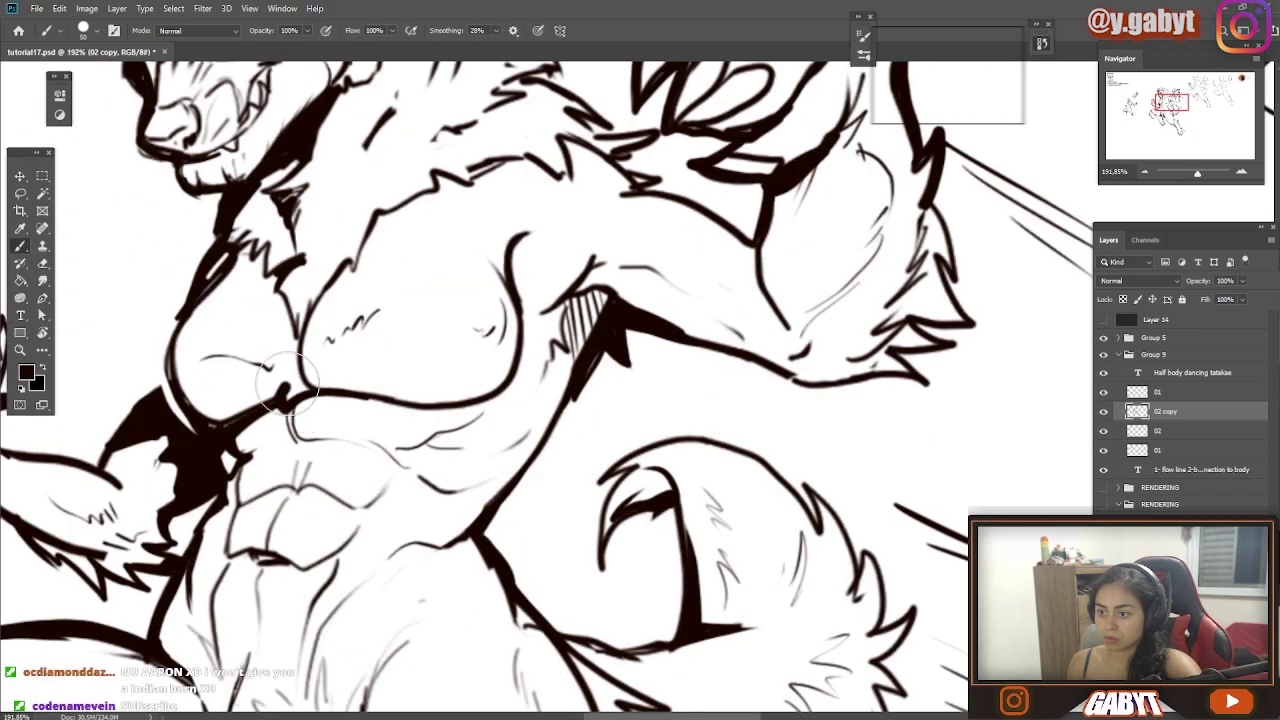
left_click_drag(308, 345, 304, 402)
scroll(345, 347, "down", 6)
scroll(347, 347, "up", 7)
left_click_drag(190, 428, 244, 410)
scroll(380, 460, "down", 2)
key("e")
scroll(338, 470, "down", 4)
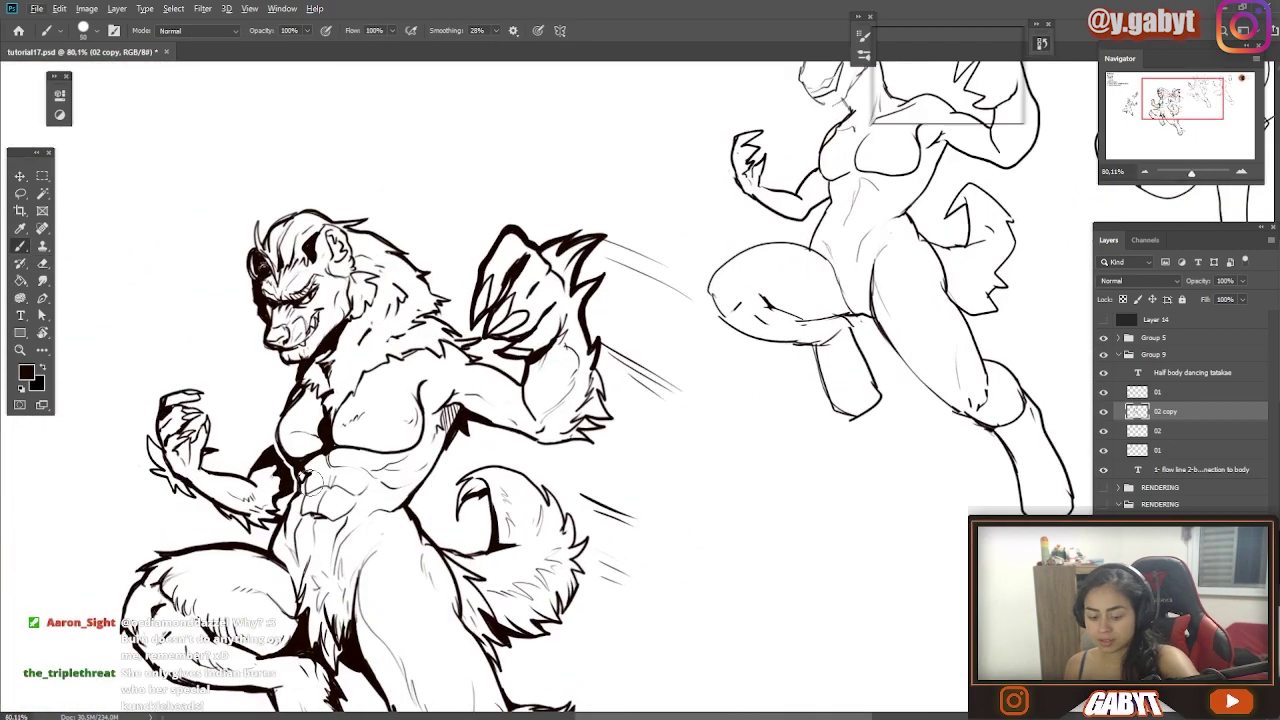
Draw short ragged black fur strokes across the mane between the jaw and the shoulder
scroll(385, 305, "up", 7)
mouse_move(540, 340)
left_mouse_down()
mouse_move(543, 269)
mouse_move(622, 330)
left_mouse_up()
key("b")
key("e")
key("b")
left_click_drag(318, 430, 374, 392)
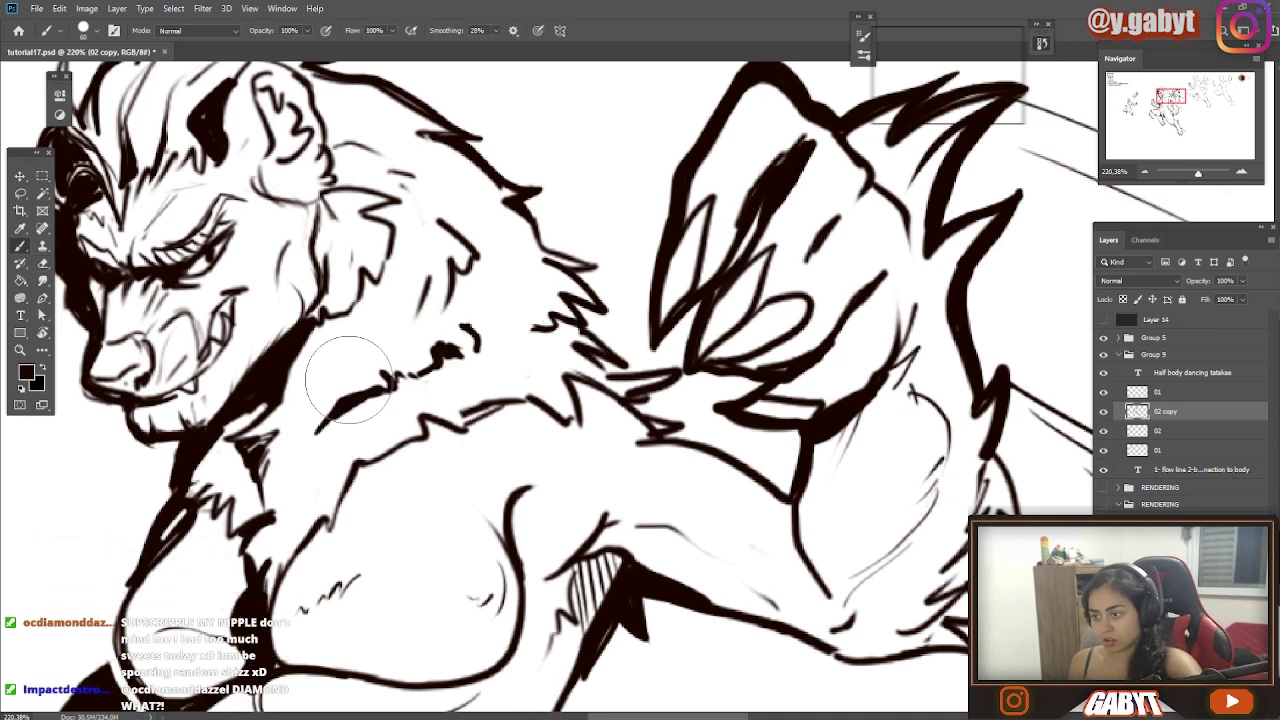
Add heavier fur strokes below the jaw and ear, and rework the zigzag tufts toward the back of the mane
left_click_drag(304, 410, 366, 350)
left_click_drag(312, 350, 396, 274)
left_click_drag(322, 210, 334, 280)
key("e")
mouse_move(466, 272)
left_mouse_down()
mouse_move(443, 206)
mouse_move(484, 190)
left_mouse_up()
key("b")
left_click_drag(502, 198, 466, 278)
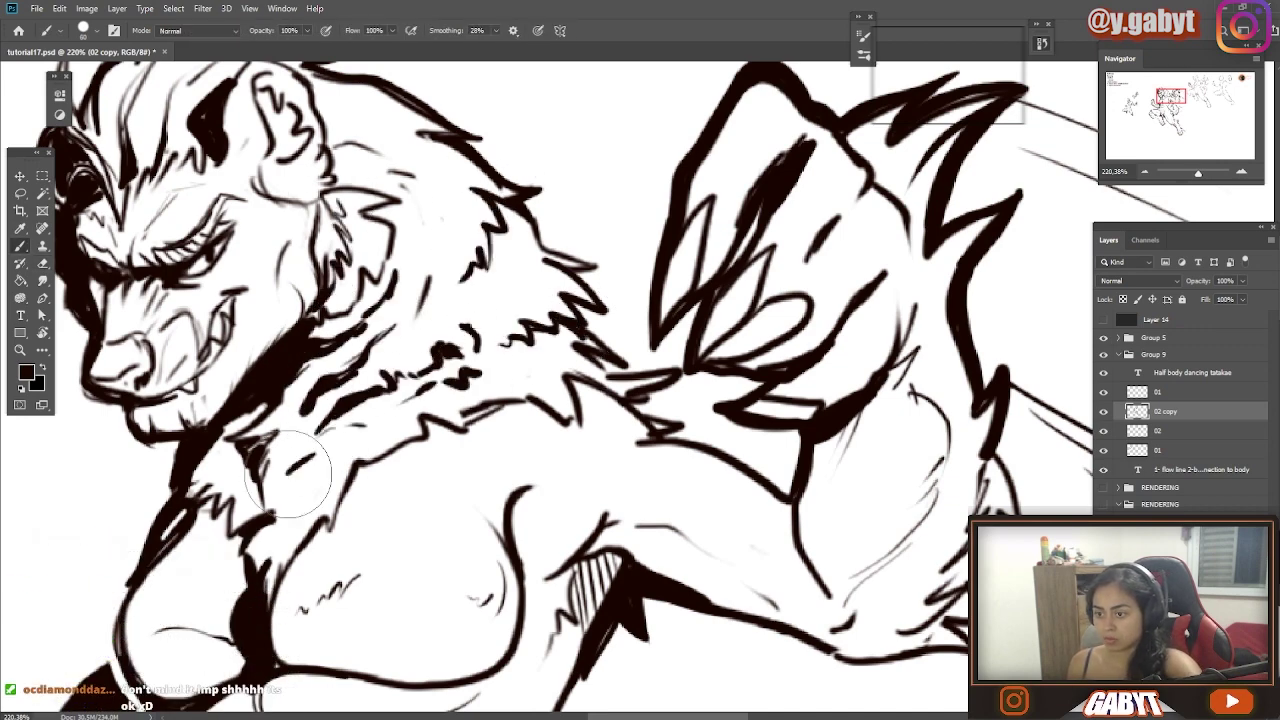
Extend the armpit shading with a stroke across the shoulder fold and vertical hatching beside the near pectoral
scroll(288, 472, "down", 5)
scroll(398, 476, "up", 5)
key("e")
key("b")
left_click_drag(498, 373, 588, 376)
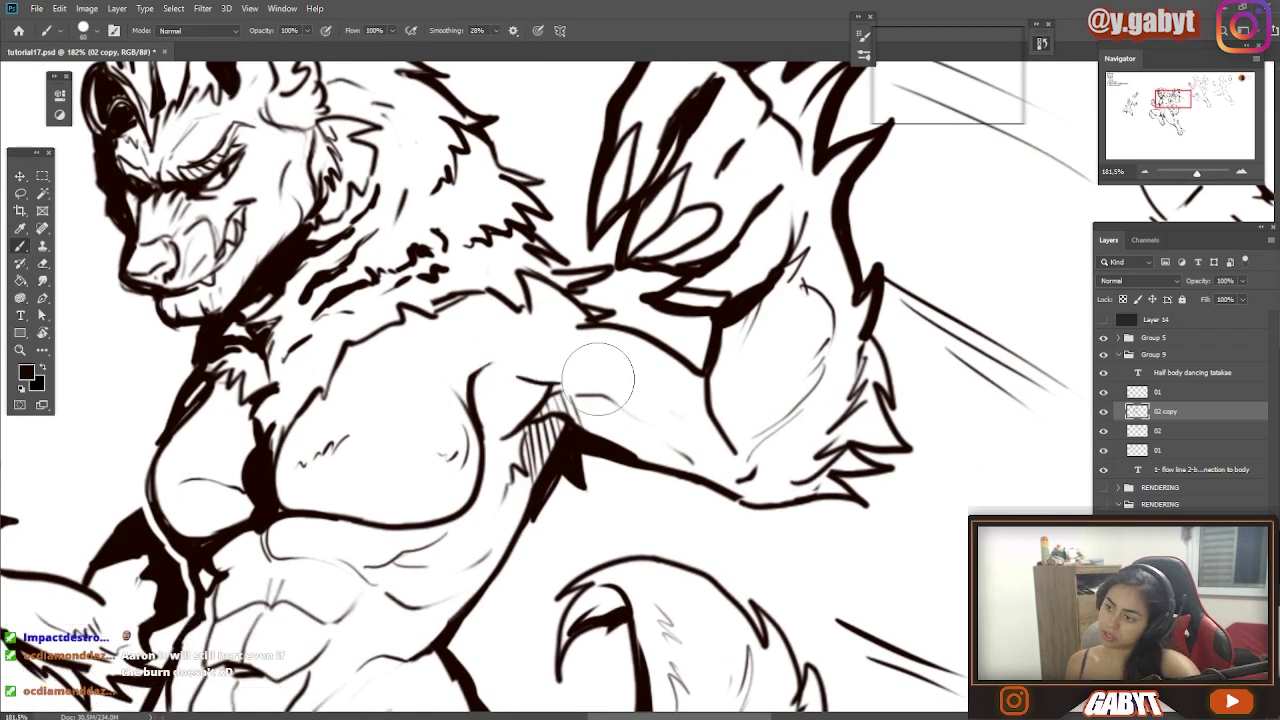
scroll(540, 382, "down", 2)
left_click_drag(502, 392, 506, 428)
left_click_drag(522, 394, 528, 432)
Add vertical hatching to the palm of the raised hand
scroll(520, 410, "down", 5)
scroll(530, 470, "up", 5)
left_click_drag(686, 258, 688, 300)
left_click_drag(674, 264, 676, 302)
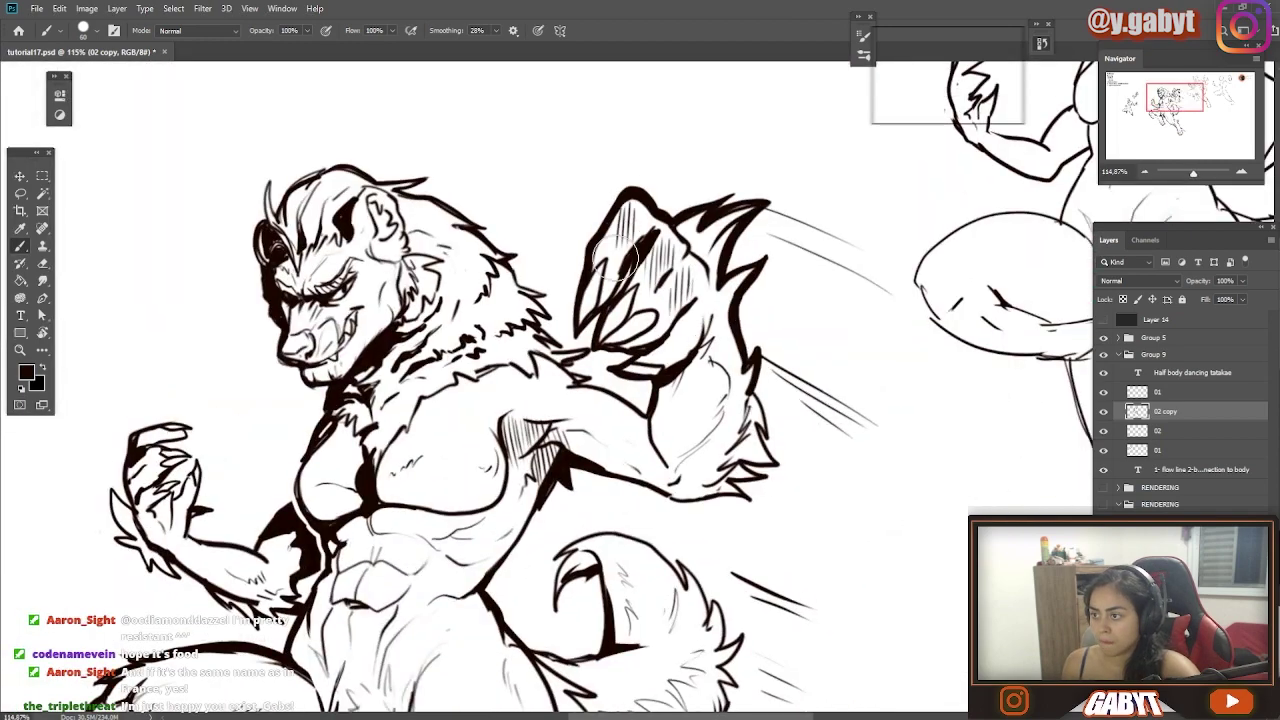
Fill the nose with solid black and erase thin highlights along its edges and around the nostril
scroll(617, 258, "up", 3)
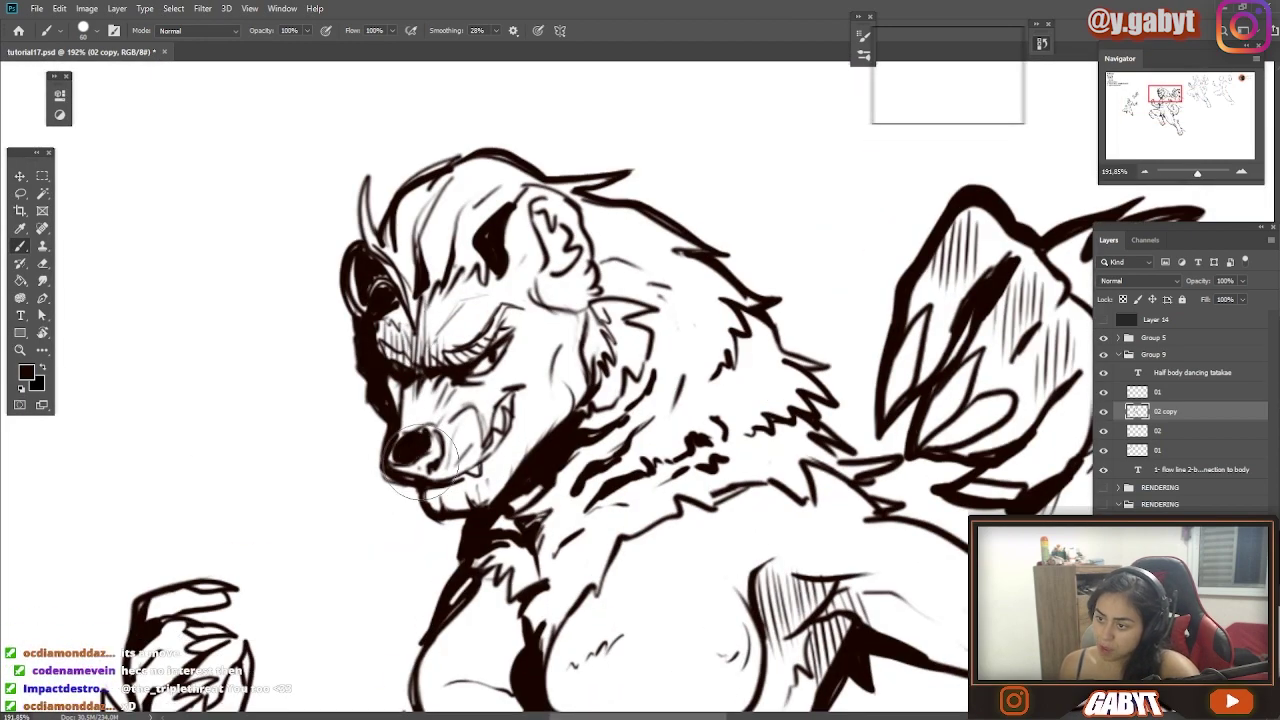
scroll(403, 384, "down", 5)
scroll(420, 526, "up", 8)
key("e")
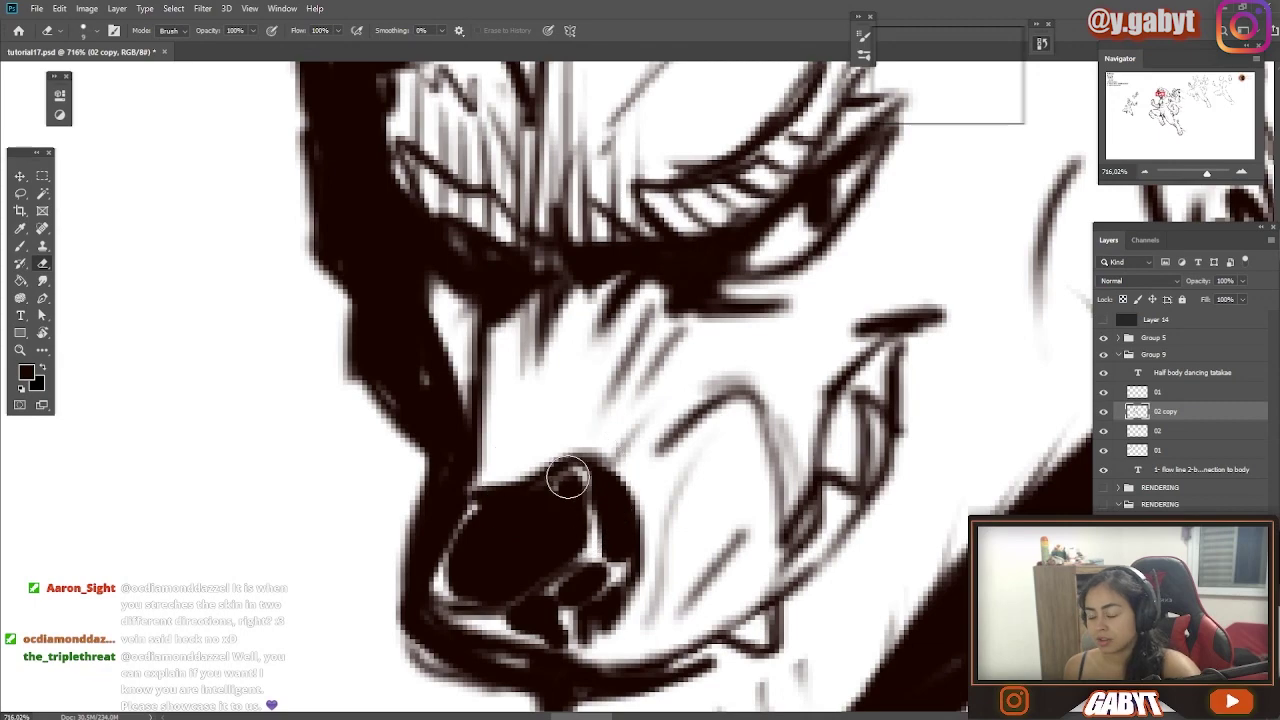
left_click_drag(568, 477, 477, 505)
left_click_drag(470, 546, 466, 443)
scroll(466, 400, "down", 1)
Blacken the underside of the muzzle below the nose and erase small highlights into it
key("b")
left_click_drag(312, 385, 394, 420)
key("e")
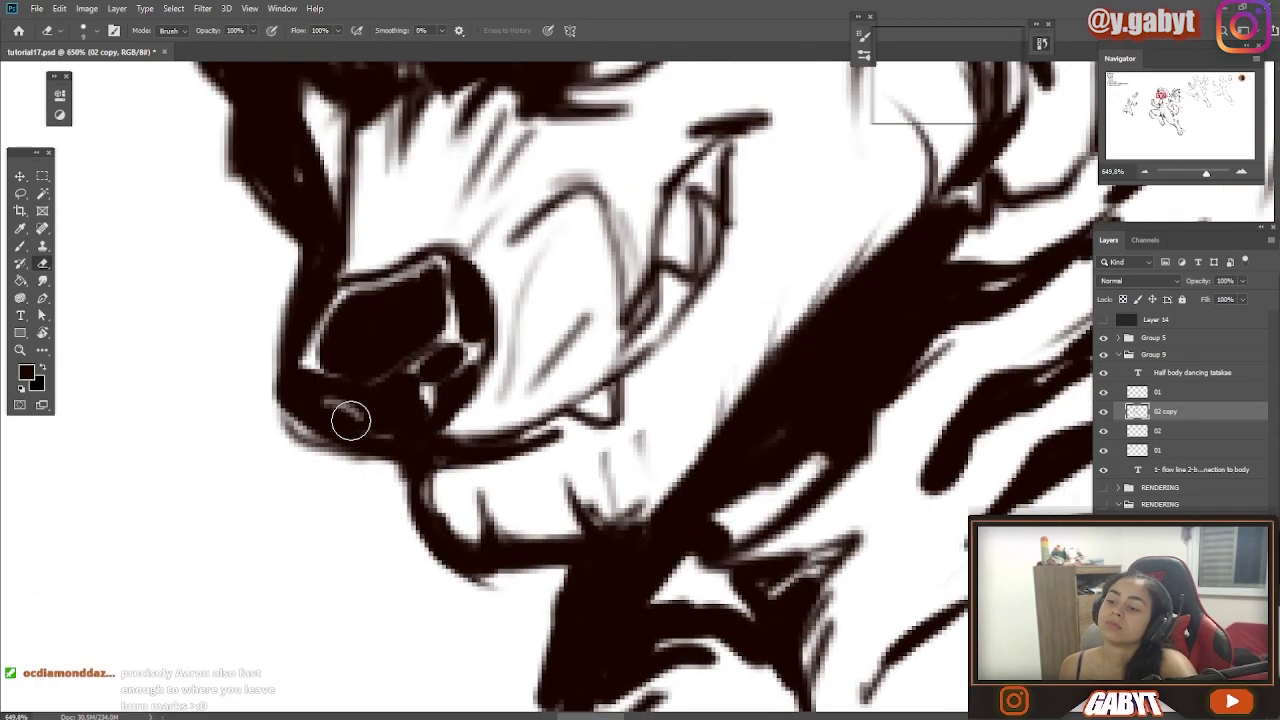
key("b")
mouse_move(297, 387)
left_mouse_down()
mouse_move(450, 346)
mouse_move(430, 284)
left_mouse_up()
key("e")
left_click_drag(511, 398, 394, 391)
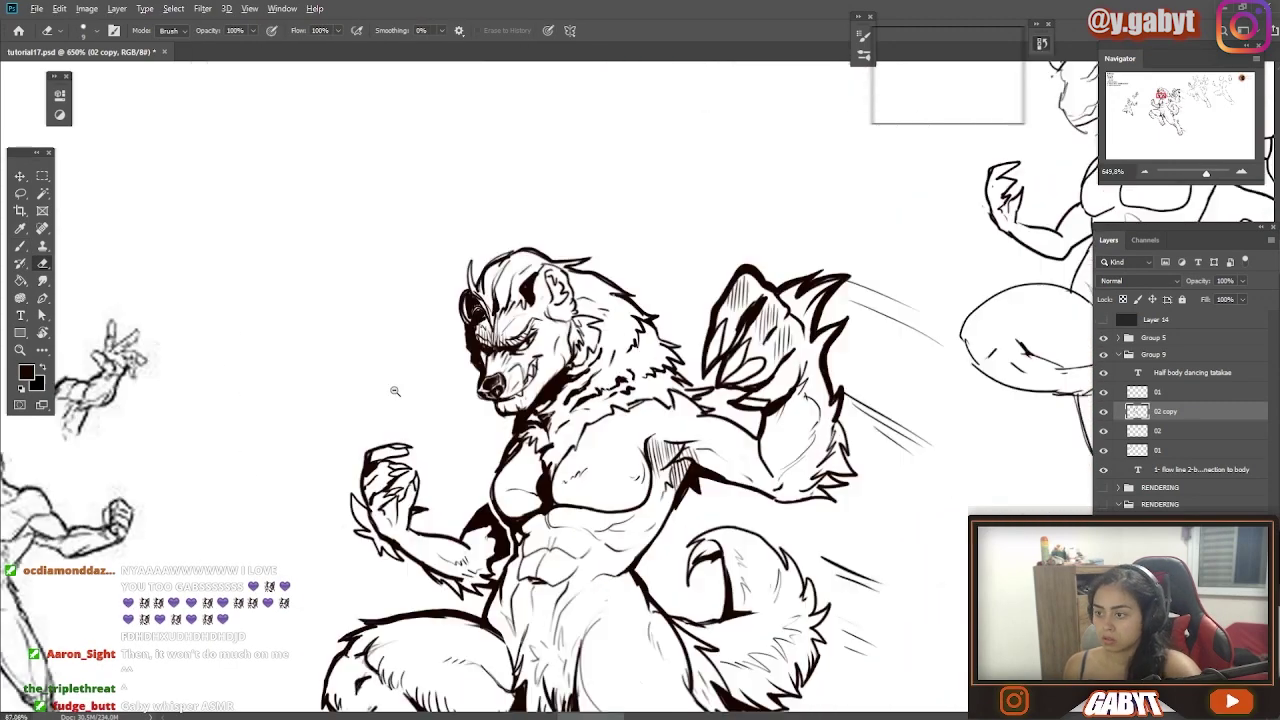
Reduce the brush size to 15 and refine the corner of the grin and the face's fine lines
left_click_drag(515, 352, 582, 312)
key("b")
left_click_drag(597, 268, 570, 302)
scroll(580, 320, "up", 3)
mouse_move(556, 369)
left_mouse_down()
mouse_move(492, 375)
mouse_move(463, 484)
mouse_move(400, 552)
left_mouse_up()
key("bracketleft")
key("bracketleft")
key("bracketleft")
key("bracketleft")
key("bracketleft")
key("bracketleft")
key("bracketleft")
key("bracketleft")
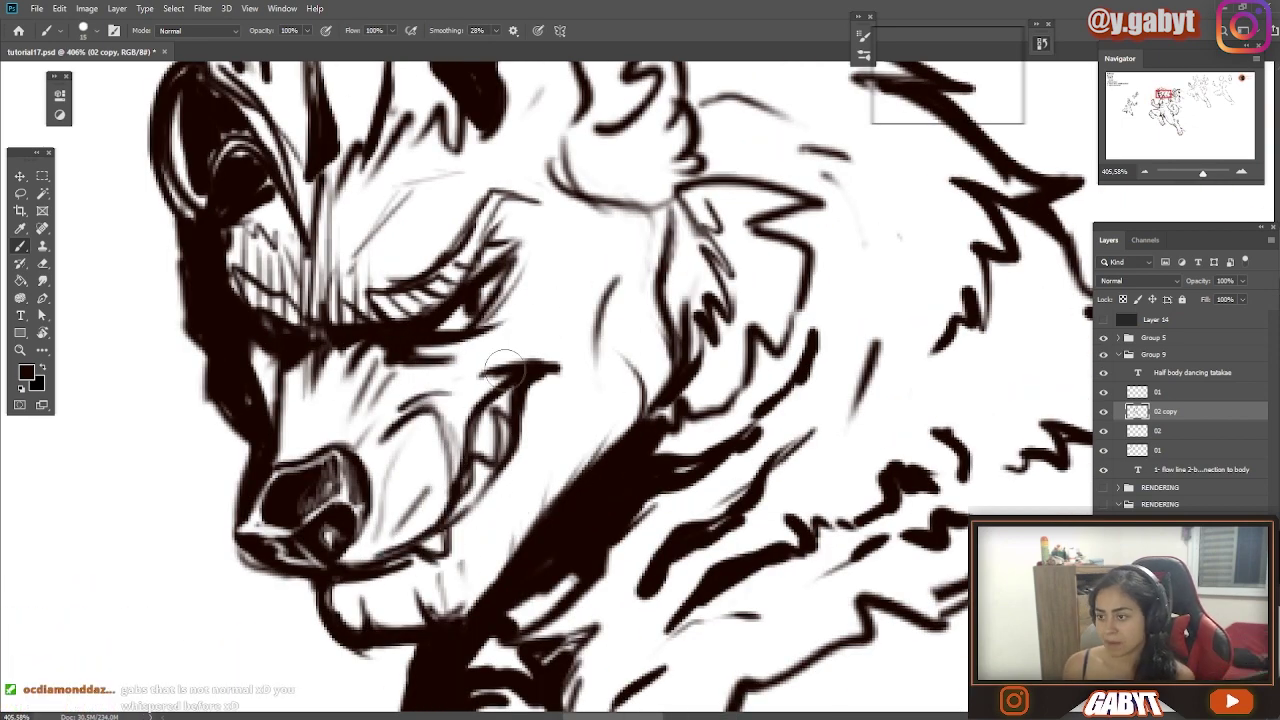
scroll(440, 569, "down", 3)
scroll(431, 283, "up", 3)
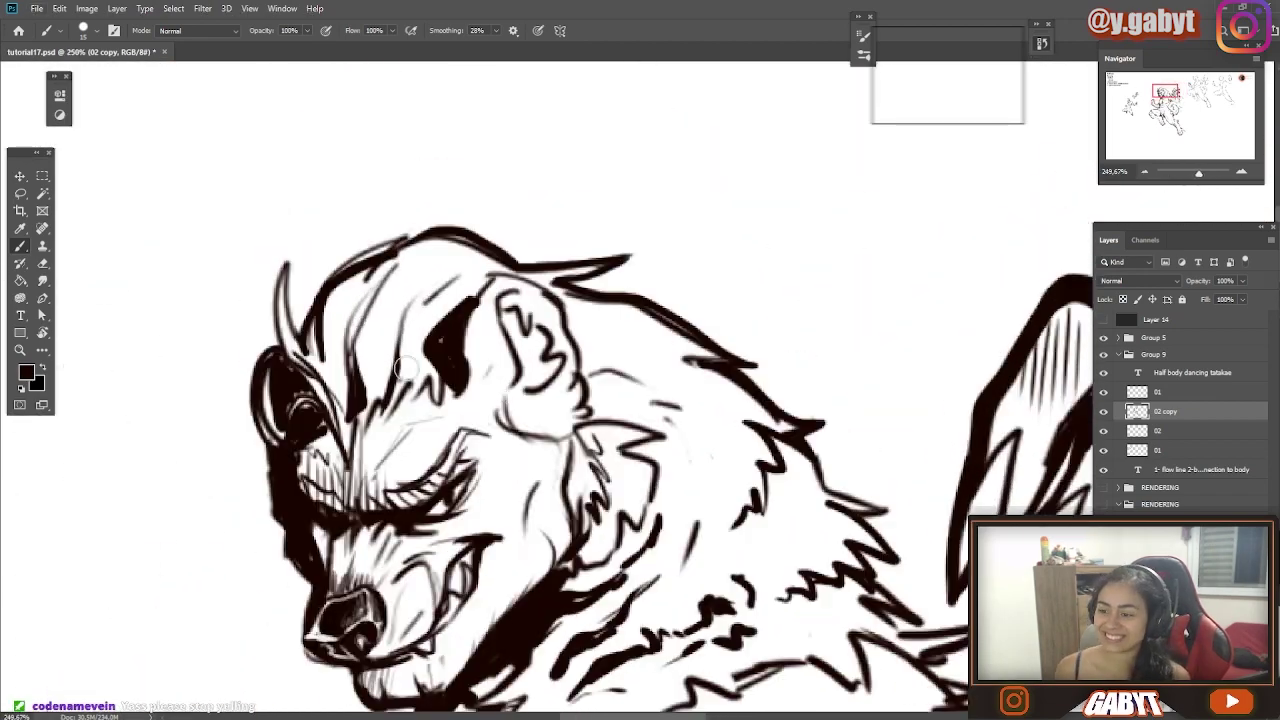
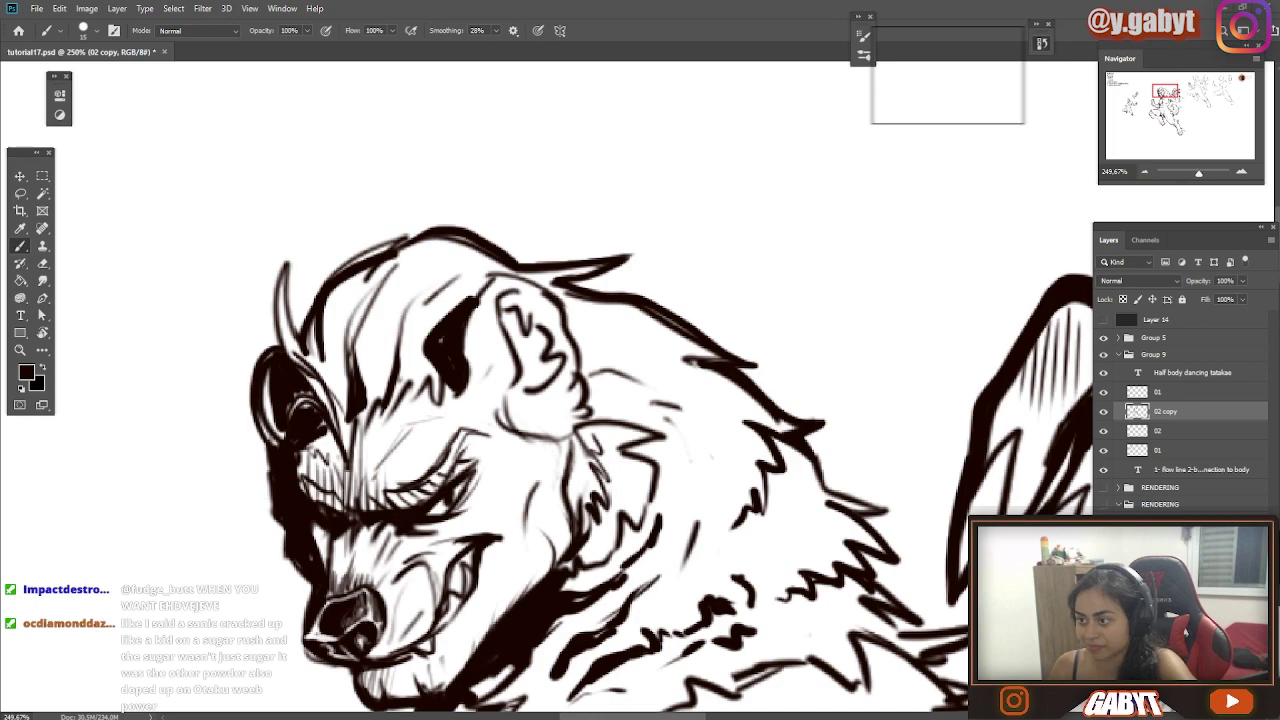
Darken the lower part of the near ear with short shading strokes
left_click_drag(555, 420, 514, 304)
left_click_drag(550, 314, 510, 327)
left_click_drag(478, 290, 488, 305)
left_click_drag(503, 378, 469, 423)
left_click_drag(504, 505, 478, 435)
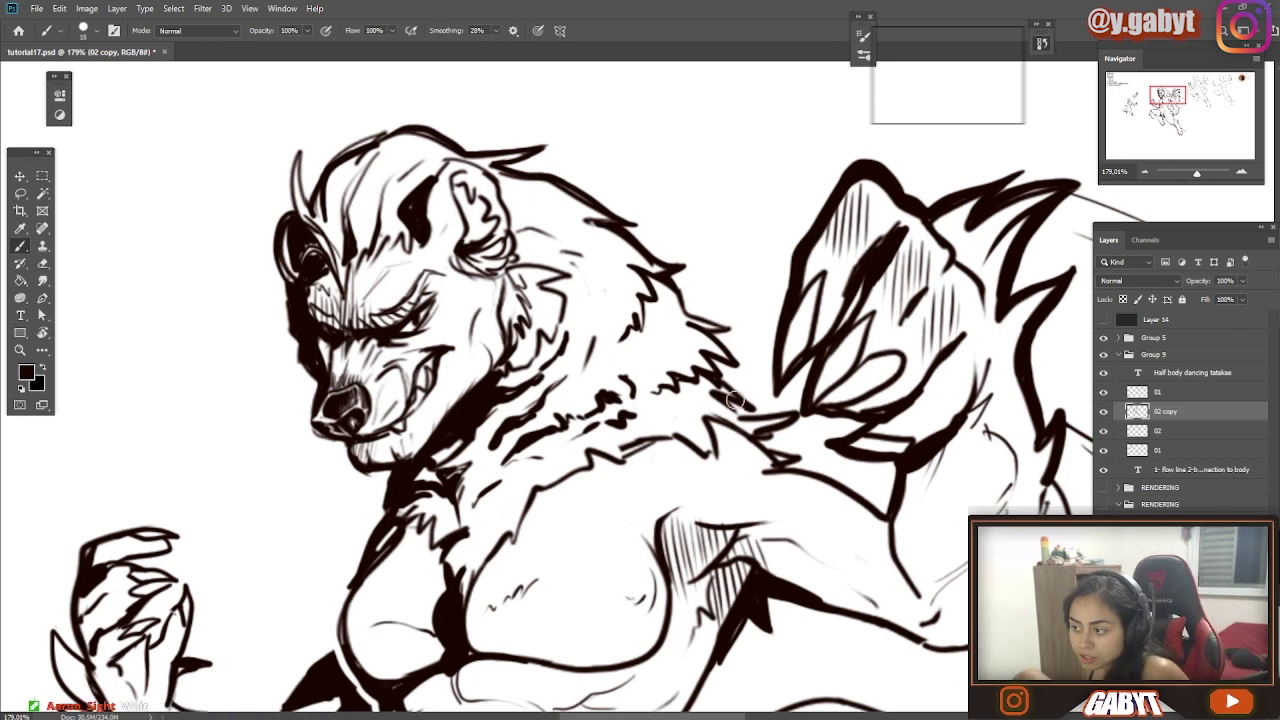
left_click_drag(735, 329, 690, 317)
left_click_drag(608, 457, 707, 398)
key("bracketright")
key("bracketright")
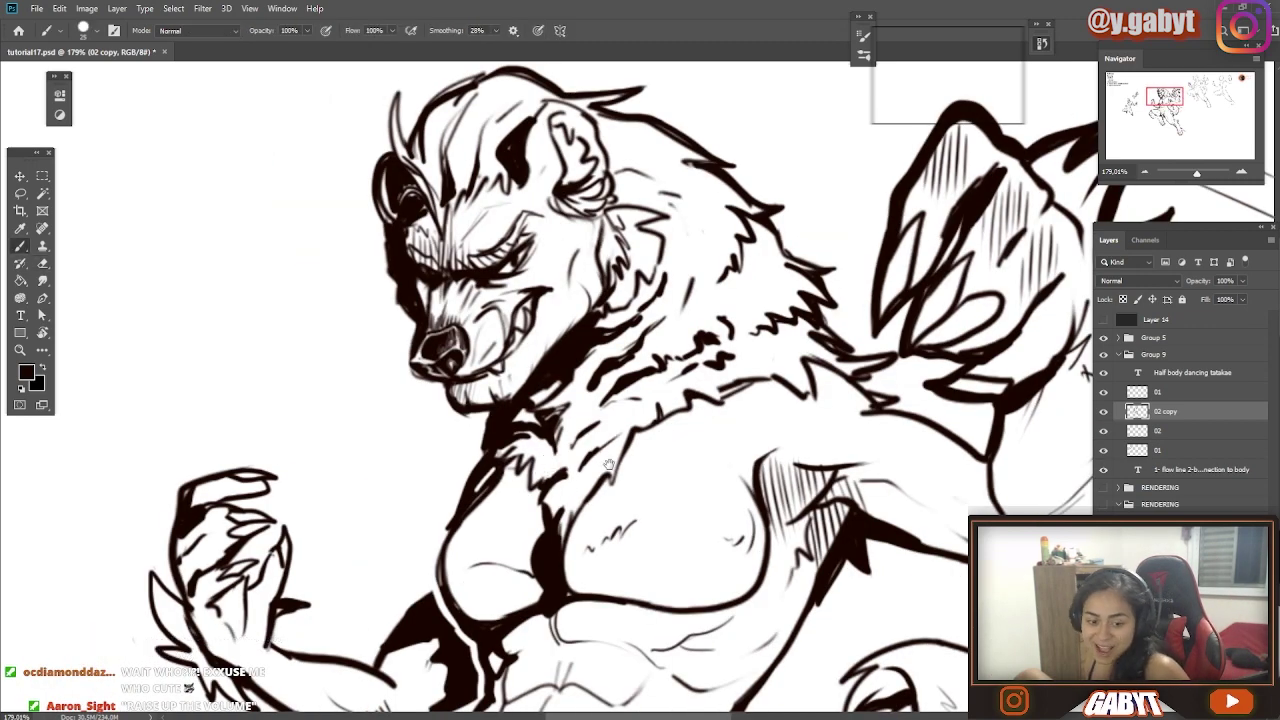
scroll(609, 464, "down", 5)
scroll(632, 411, "up", 5)
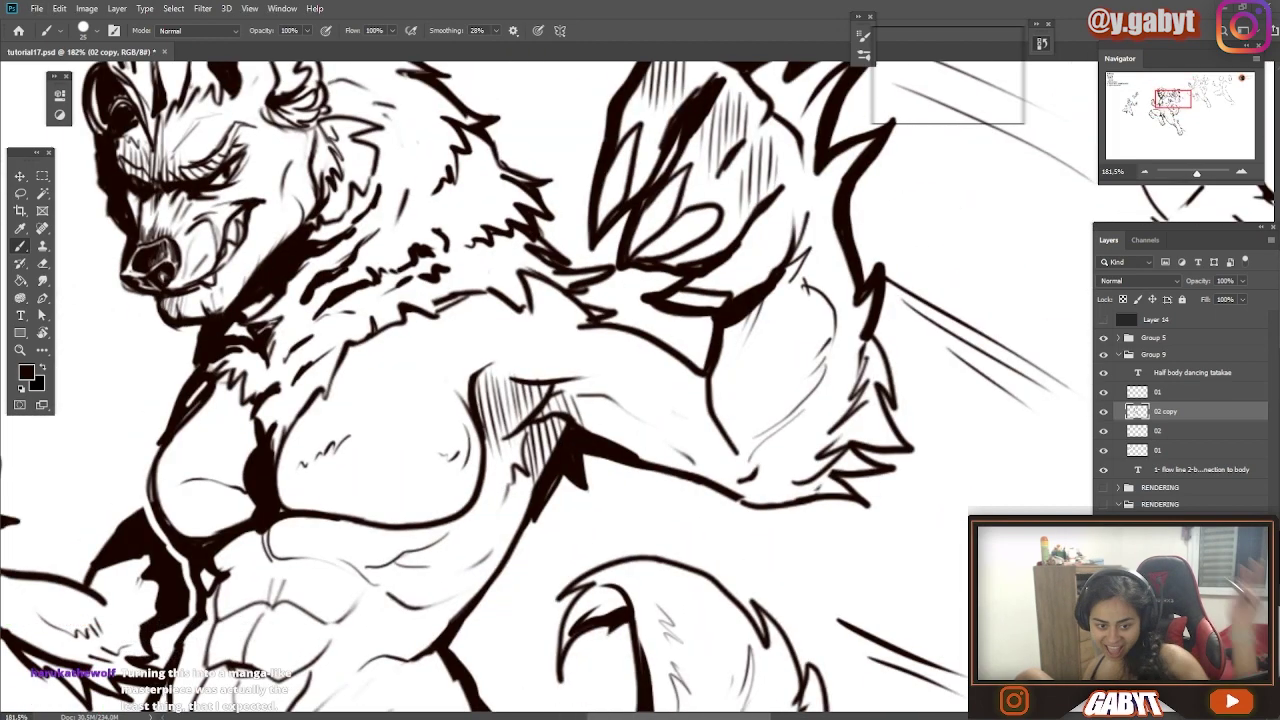
scroll(872, 360, "down", 10)
scroll(628, 230, "up", 10)
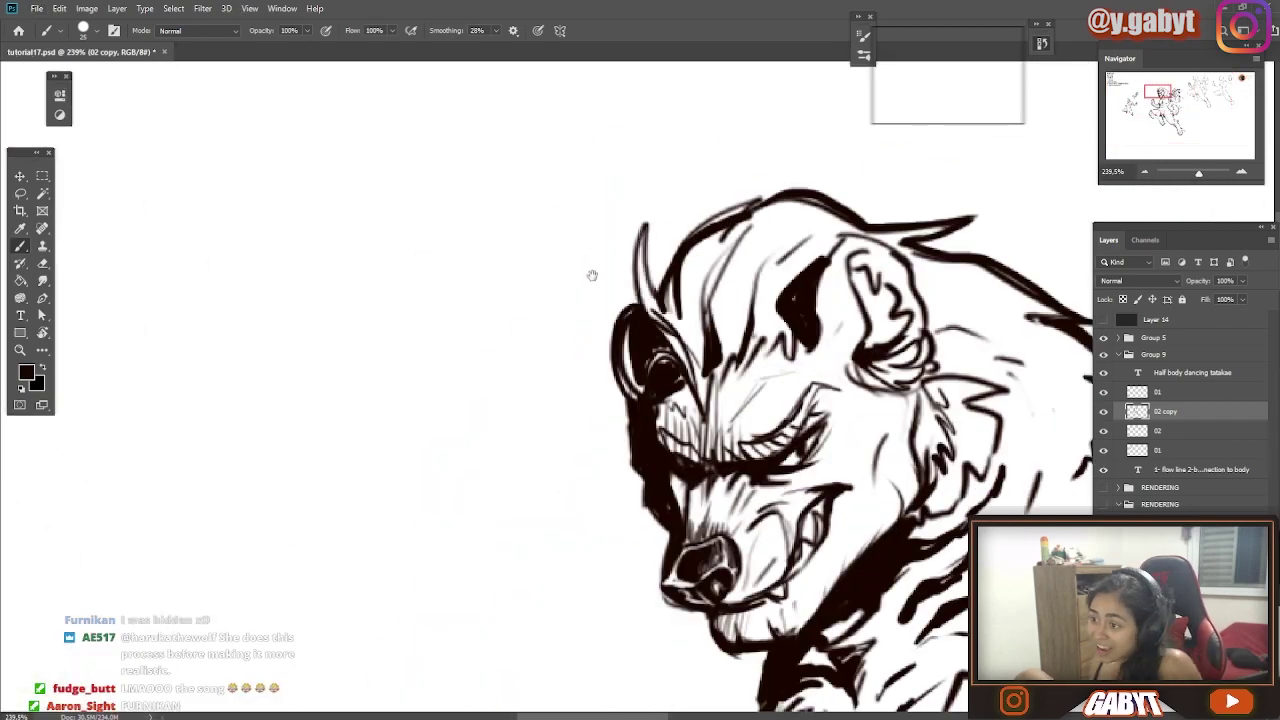
Touch up the fur strokes along the bent forearm and elbow beside the torso
mouse_move(820, 225)
left_mouse_down()
mouse_move(588, 251)
mouse_move(503, 159)
left_mouse_up()
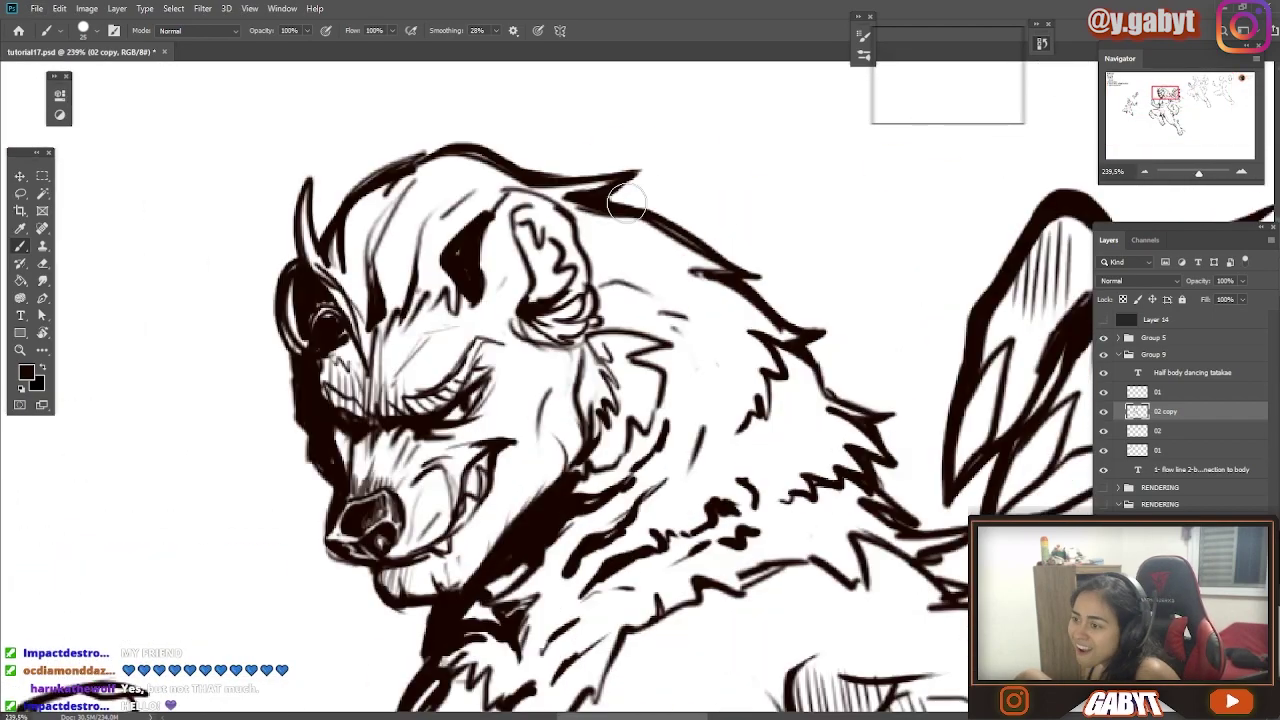
mouse_move(942, 688)
left_mouse_down()
mouse_move(628, 294)
mouse_move(419, 294)
left_mouse_up()
left_click_drag(45, 690, 583, 357)
left_click_drag(174, 142, 196, 287)
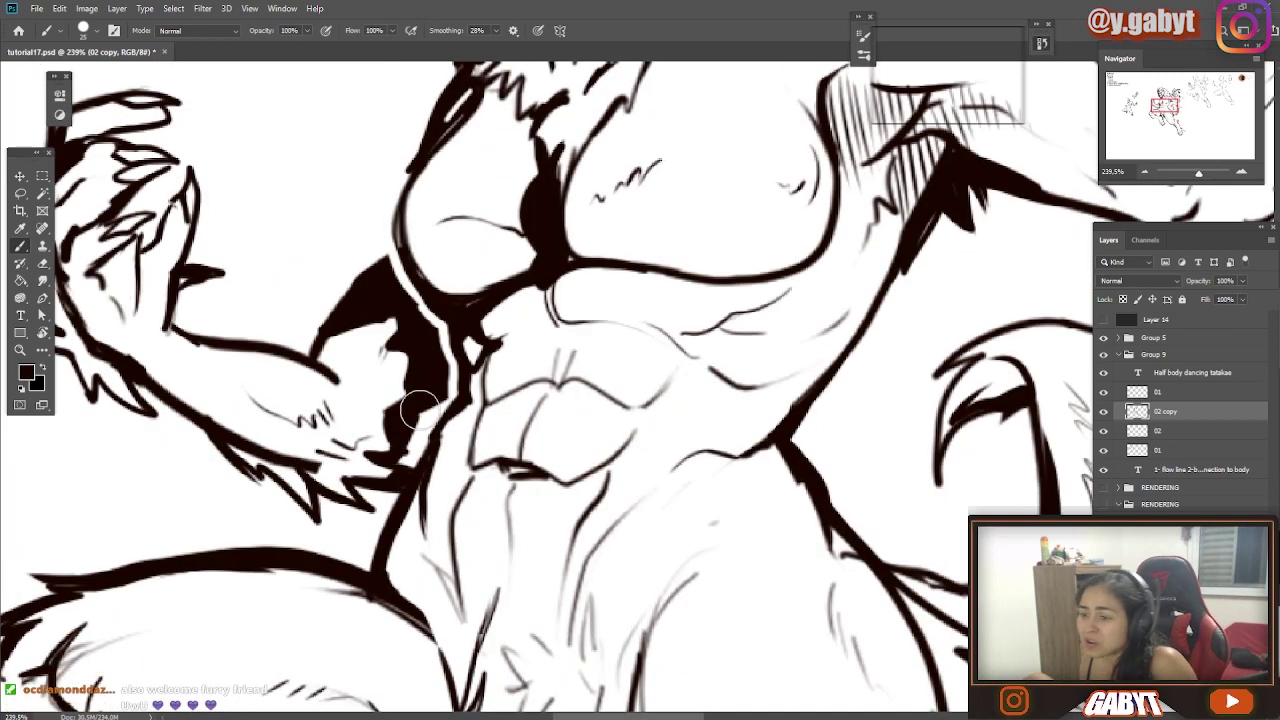
left_click_drag(420, 425, 645, 383)
left_click_drag(457, 340, 457, 423)
mouse_move(1015, 359)
left_mouse_down()
mouse_move(552, 399)
mouse_move(500, 255)
left_mouse_up()
Add short hatching to the raised thigh and thicken the fur tufts down the back of its shin
mouse_move(499, 681)
left_mouse_down()
mouse_move(437, 340)
mouse_move(425, 344)
left_mouse_up()
key("e")
key("b")
left_click_drag(520, 208, 606, 406)
left_click_drag(204, 622, 354, 314)
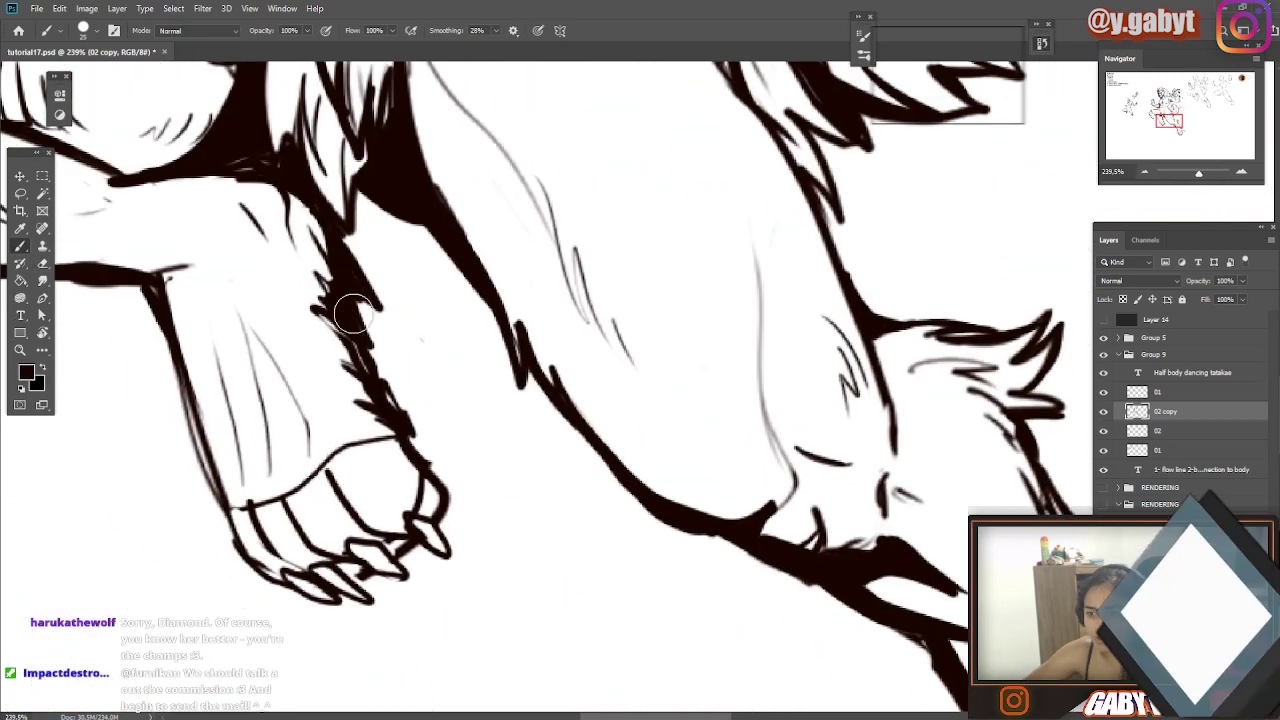
left_click_drag(405, 672, 475, 660)
Erase the ankle line across the raised leg's foot and add fine hatching above its outer toe
key("e")
left_click_drag(477, 457, 407, 510)
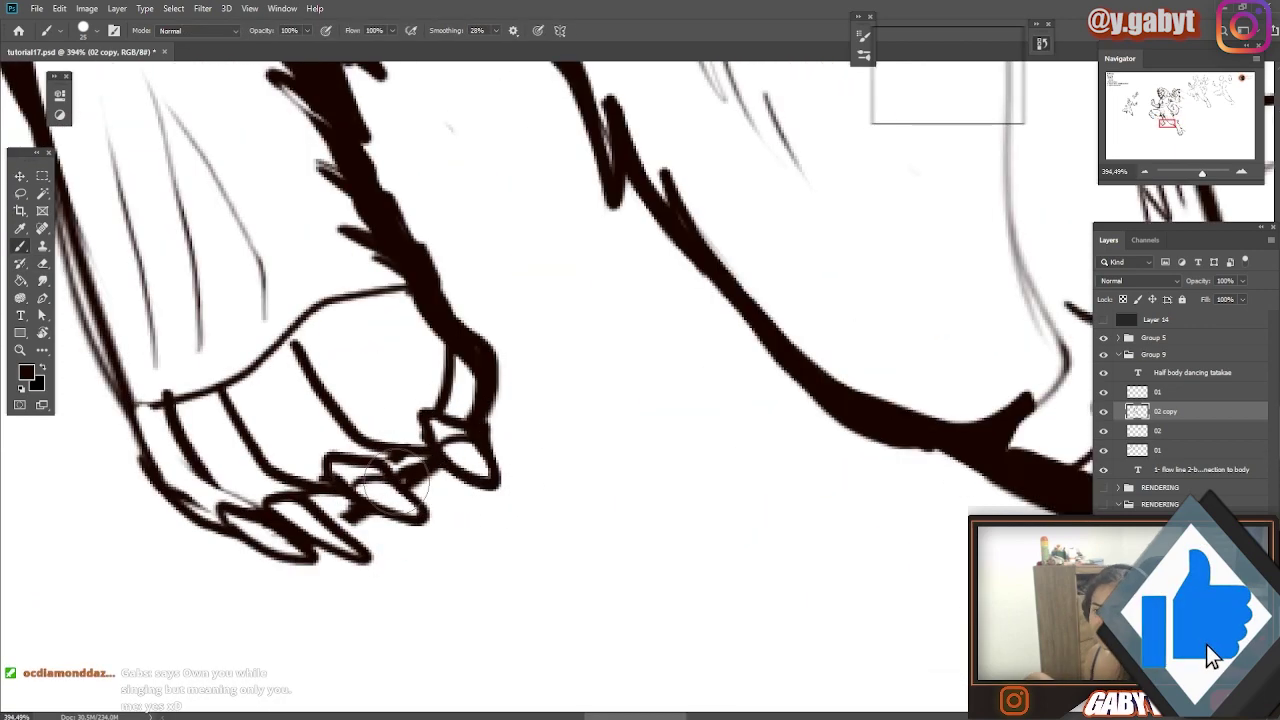
left_click_drag(395, 348, 545, 458)
left_click_drag(400, 380, 549, 300)
key("b")
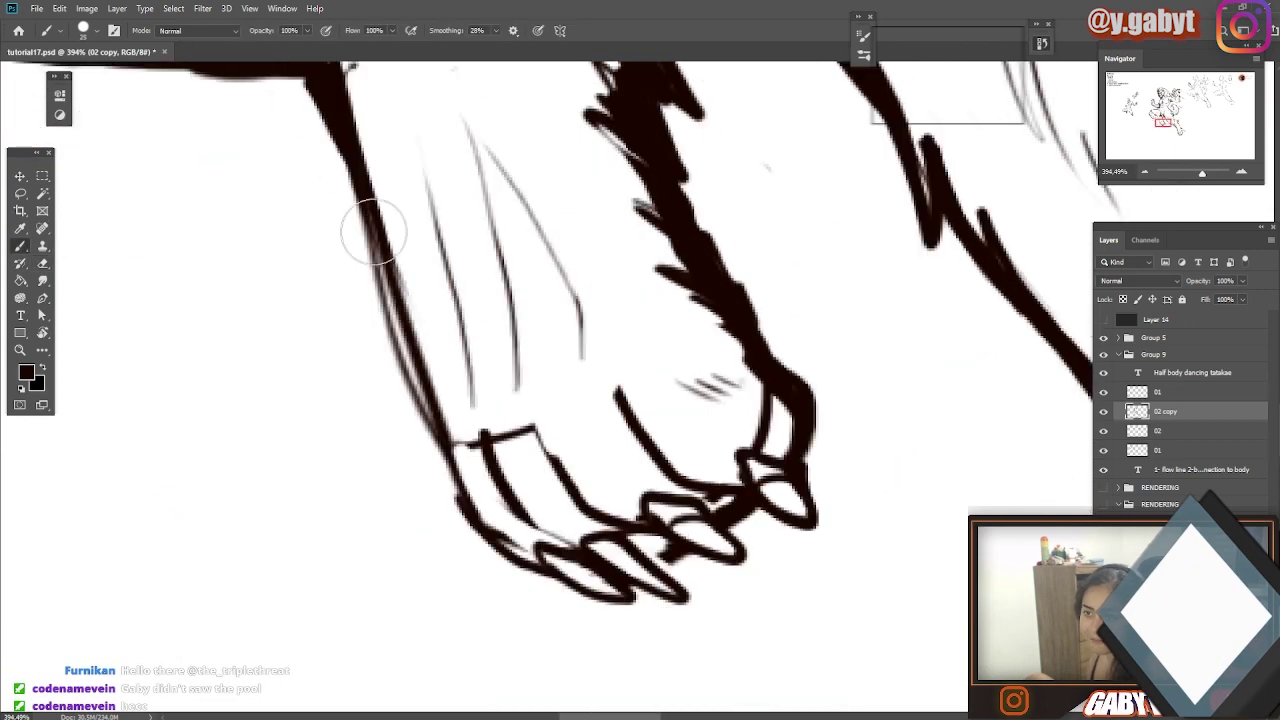
Darken the front edge of the raised leg's shin and redraw the toe lines running into the foot
left_click_drag(398, 288, 443, 415)
key("e")
left_click_drag(520, 420, 469, 431)
key("b")
mouse_move(767, 368)
left_mouse_down()
mouse_move(671, 351)
mouse_move(775, 368)
left_mouse_up()
left_click_drag(634, 456, 545, 456)
left_click_drag(545, 300, 580, 496)
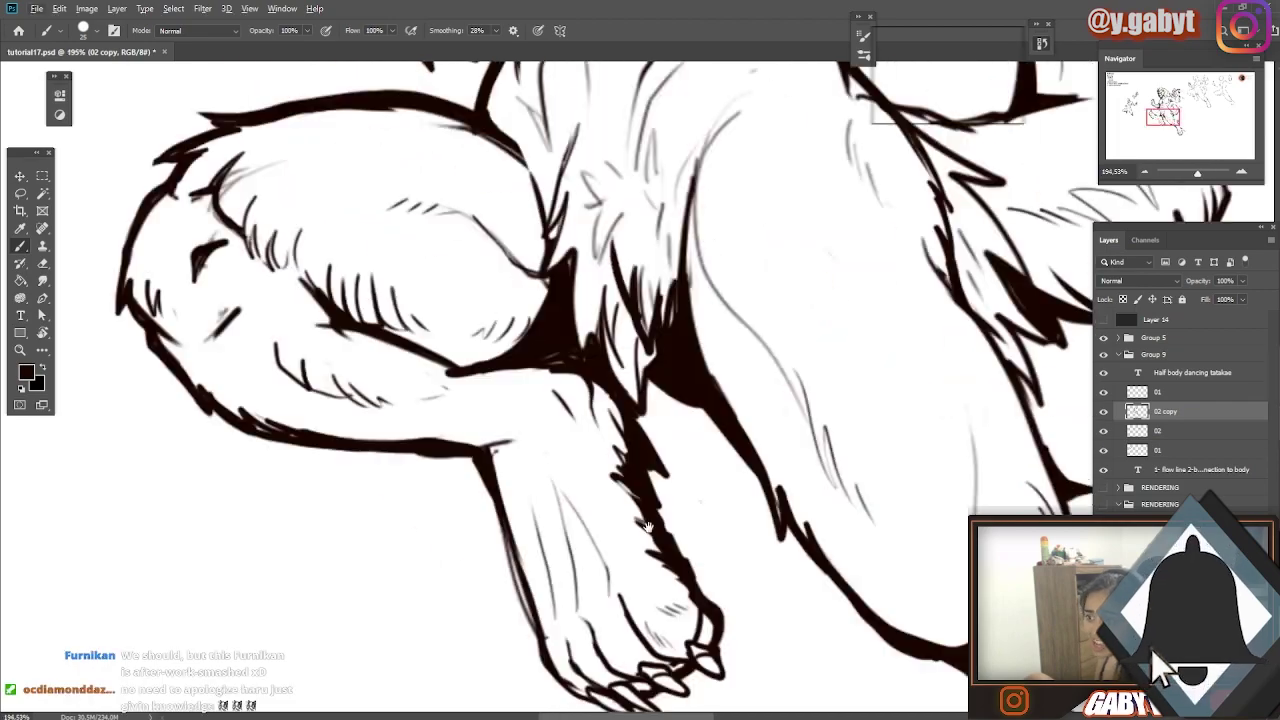
Add short hatching strokes to the ribs below the armpit and to the bent forearm
left_click_drag(445, 134, 625, 277)
left_click_drag(760, 280, 530, 410)
left_click_drag(1050, 410, 390, 496)
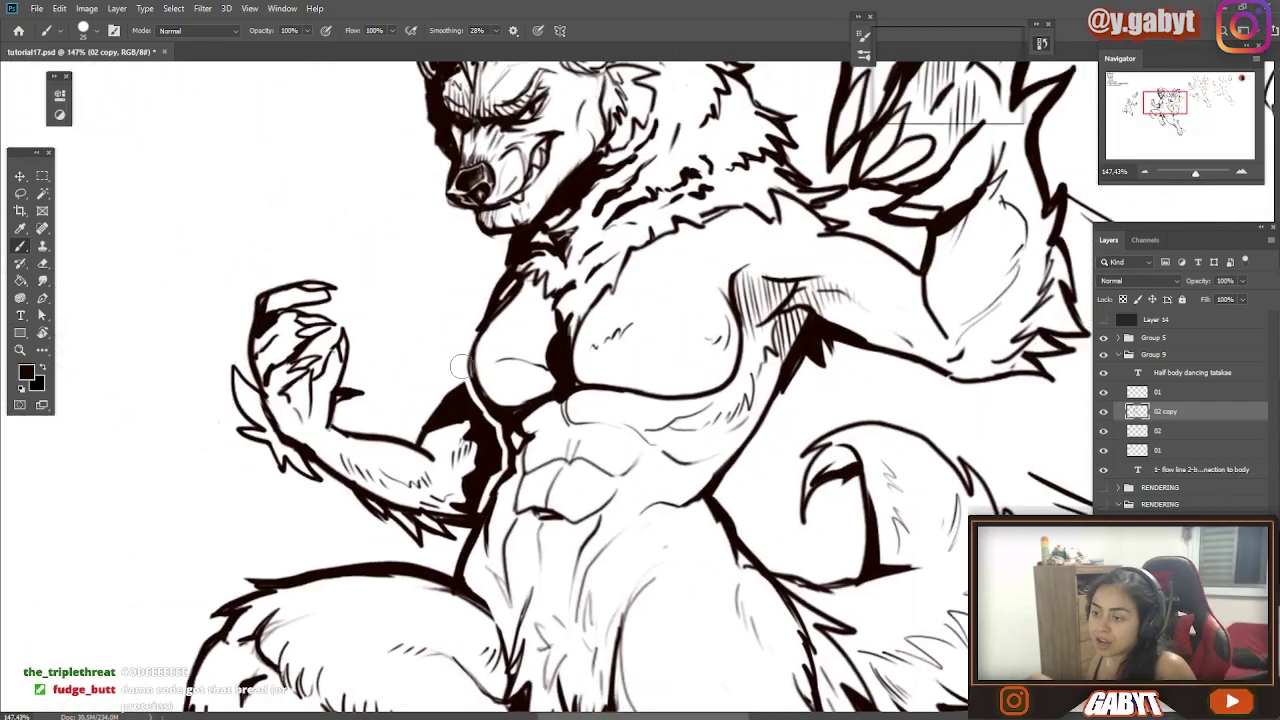
mouse_move(470, 370)
left_mouse_down()
mouse_move(560, 370)
mouse_move(502, 325)
mouse_move(533, 431)
mouse_move(623, 415)
left_mouse_up()
left_click_drag(512, 316, 550, 325)
left_click_drag(620, 400, 580, 400)
Clean up the bent arm's lower contour and add short fur strokes inside the forearm and upper arm
left_click_drag(580, 400, 570, 280)
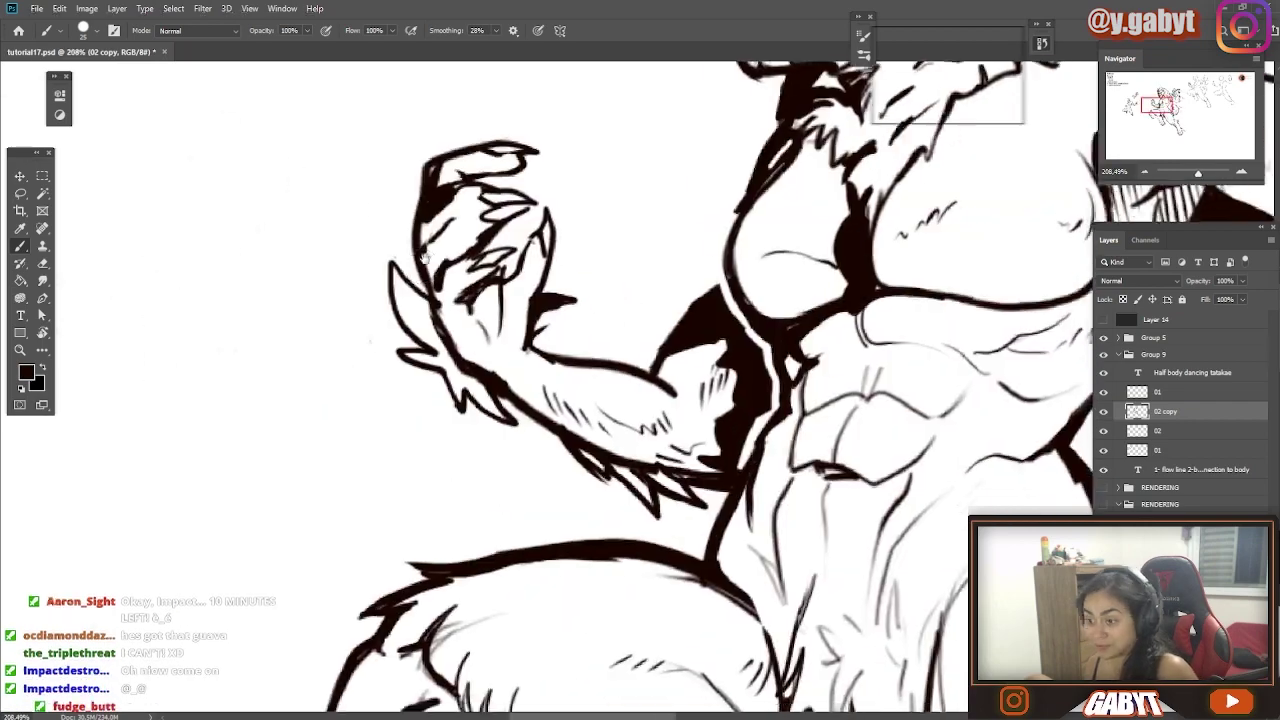
left_click_drag(640, 480, 700, 480)
left_click_drag(650, 490, 440, 390)
key("e")
left_click_drag(400, 349, 466, 388)
key("b")
left_click_drag(436, 372, 462, 405)
left_click_drag(385, 335, 360, 460)
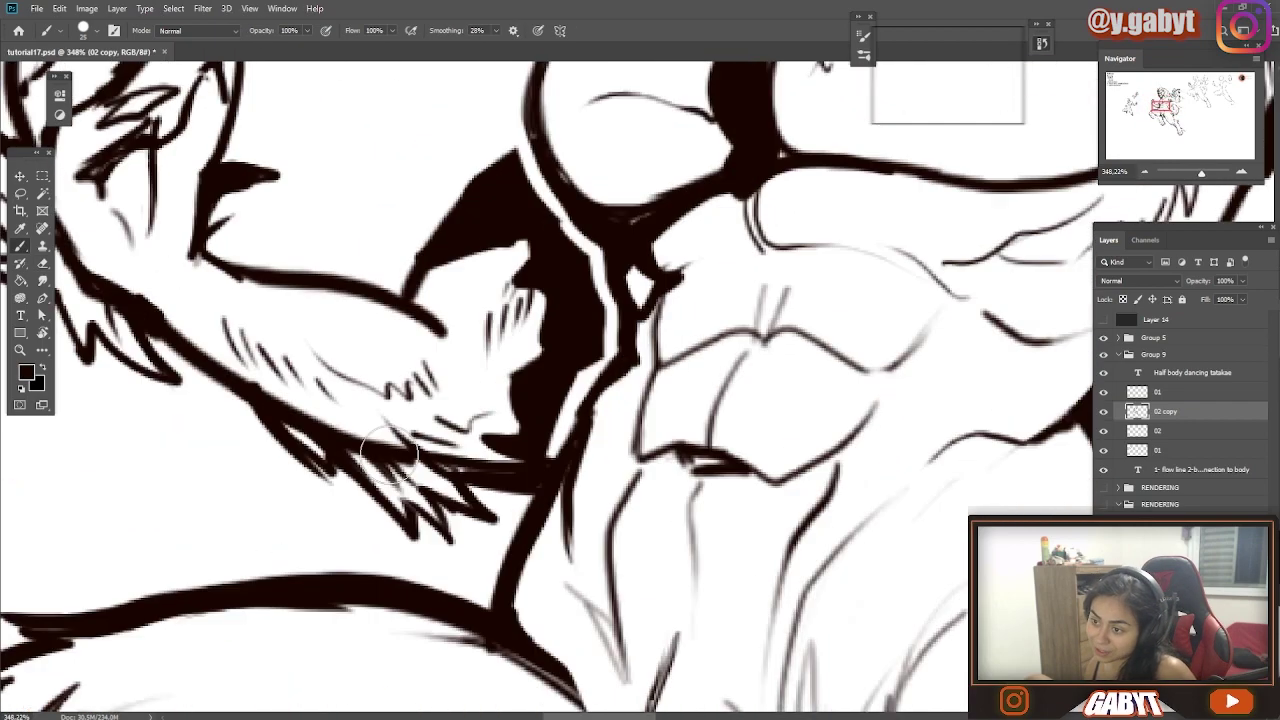
left_click_drag(543, 320, 483, 355)
left_click_drag(486, 309, 445, 650)
left_click_drag(461, 275, 461, 344)
scroll(504, 350, "down", 3)
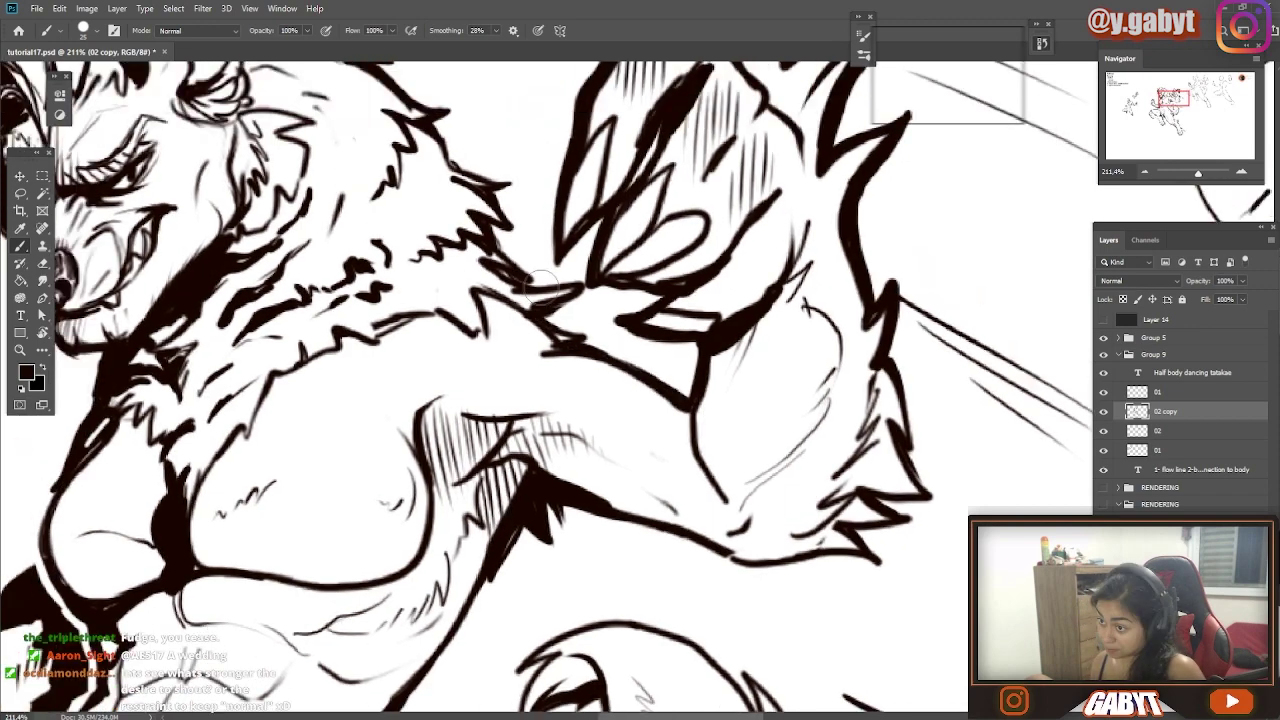
Touch up the fur along the back edge of the mane and the raised arm
left_click_drag(541, 287, 553, 405)
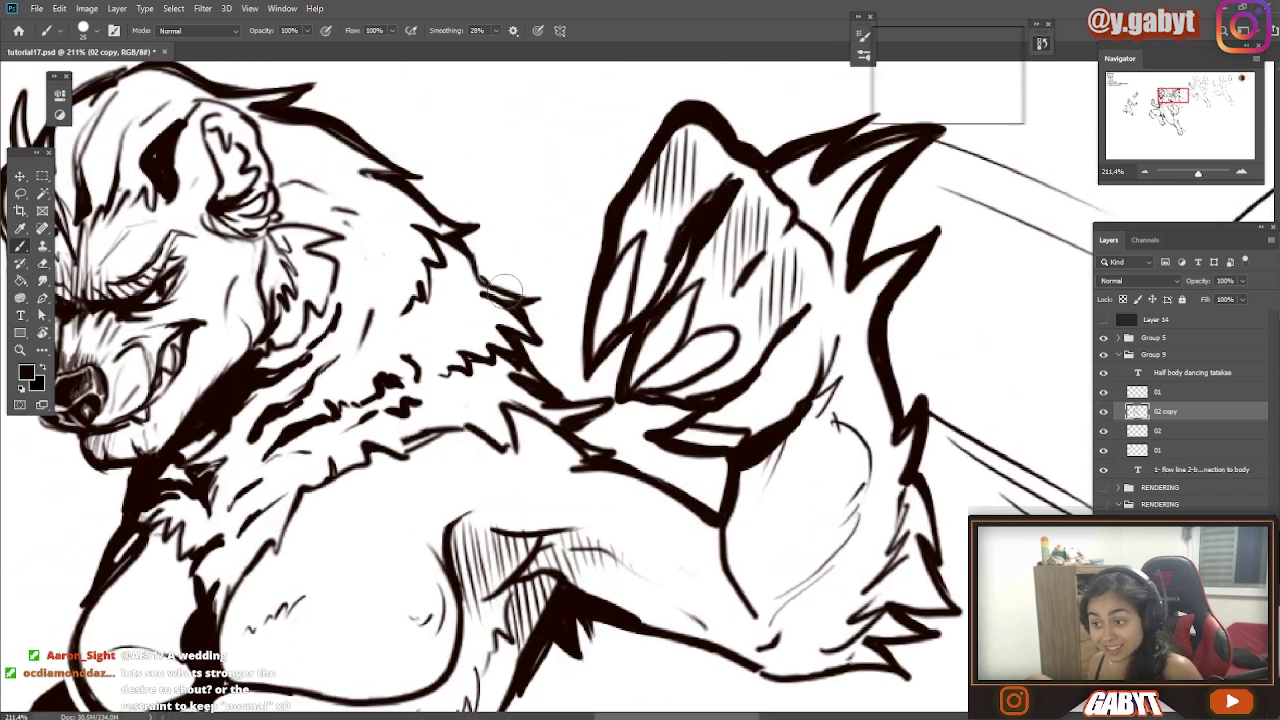
left_click_drag(505, 222, 540, 340)
left_click_drag(600, 620, 480, 180)
left_click_drag(540, 400, 570, 400)
left_click_drag(590, 505, 484, 357)
scroll(484, 358, "up", 2)
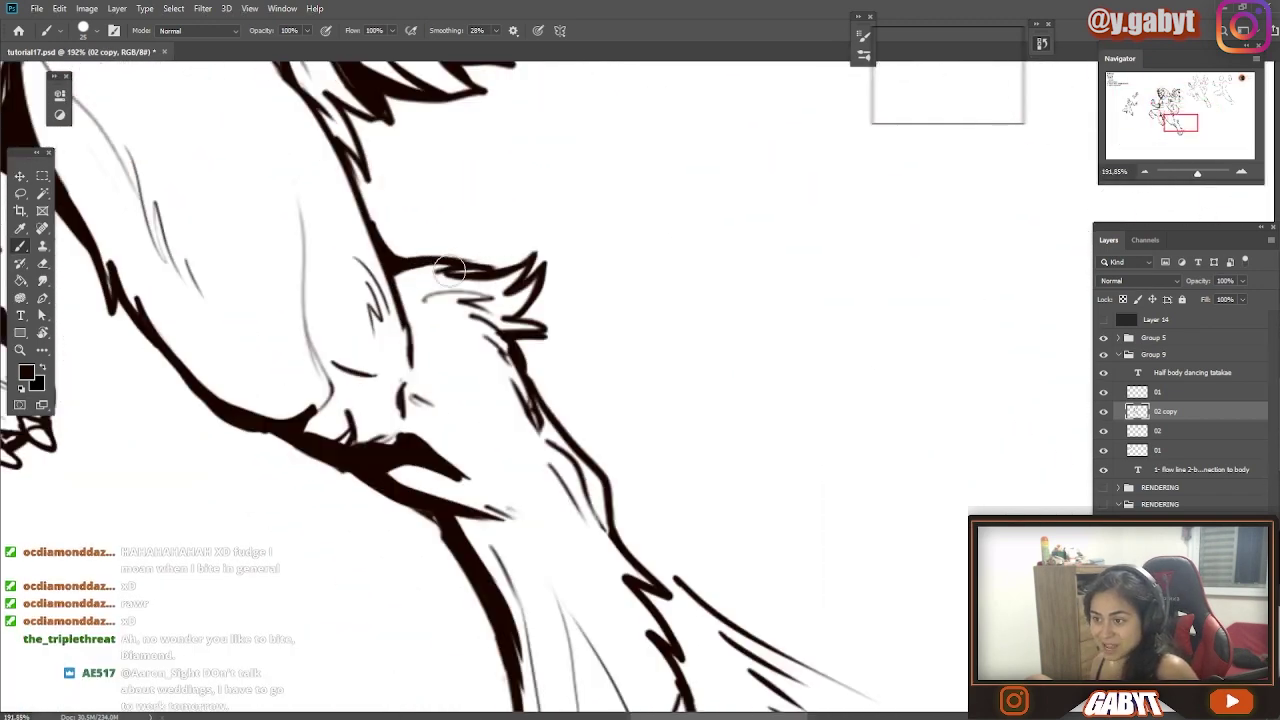
scroll(527, 392, "down", 5)
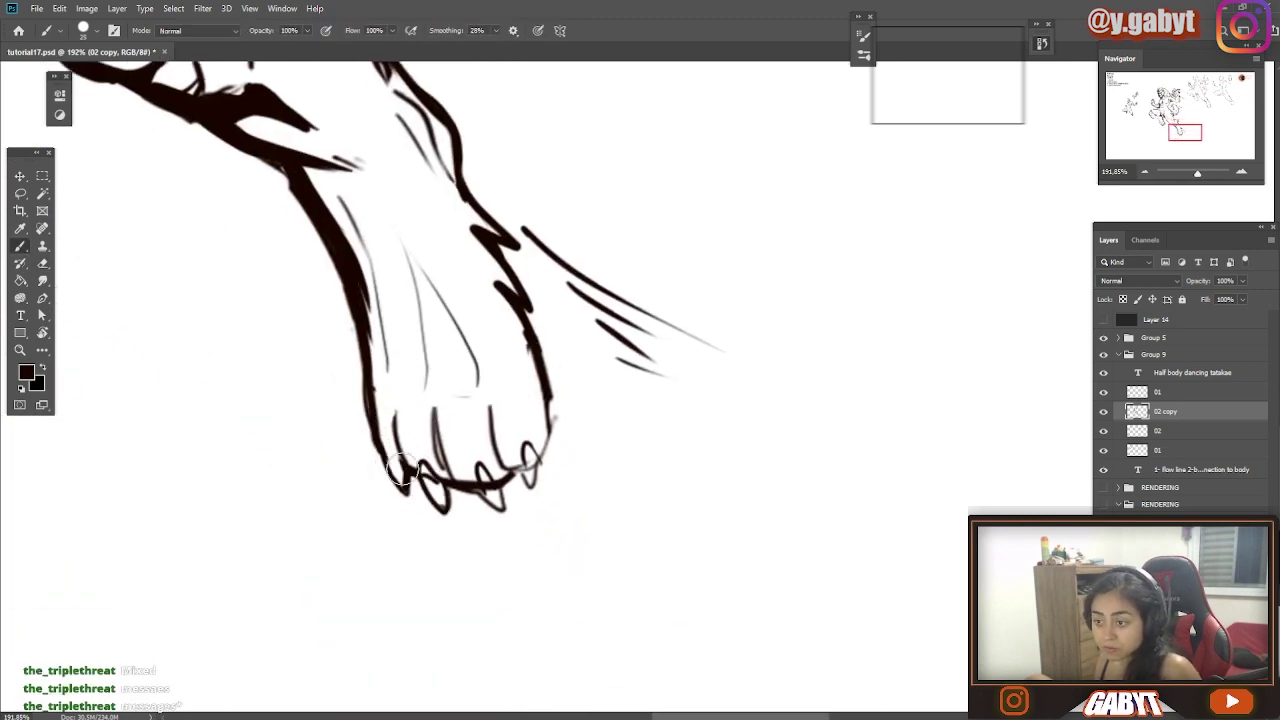
Sharpen the claws on the extended leg's foot and redraw the lines between its toes
key("e")
key("b")
left_click_drag(480, 465, 506, 515)
key("e")
left_click_drag(440, 415, 450, 465)
key("b")
left_click_drag(486, 392, 496, 440)
left_click_drag(432, 404, 434, 446)
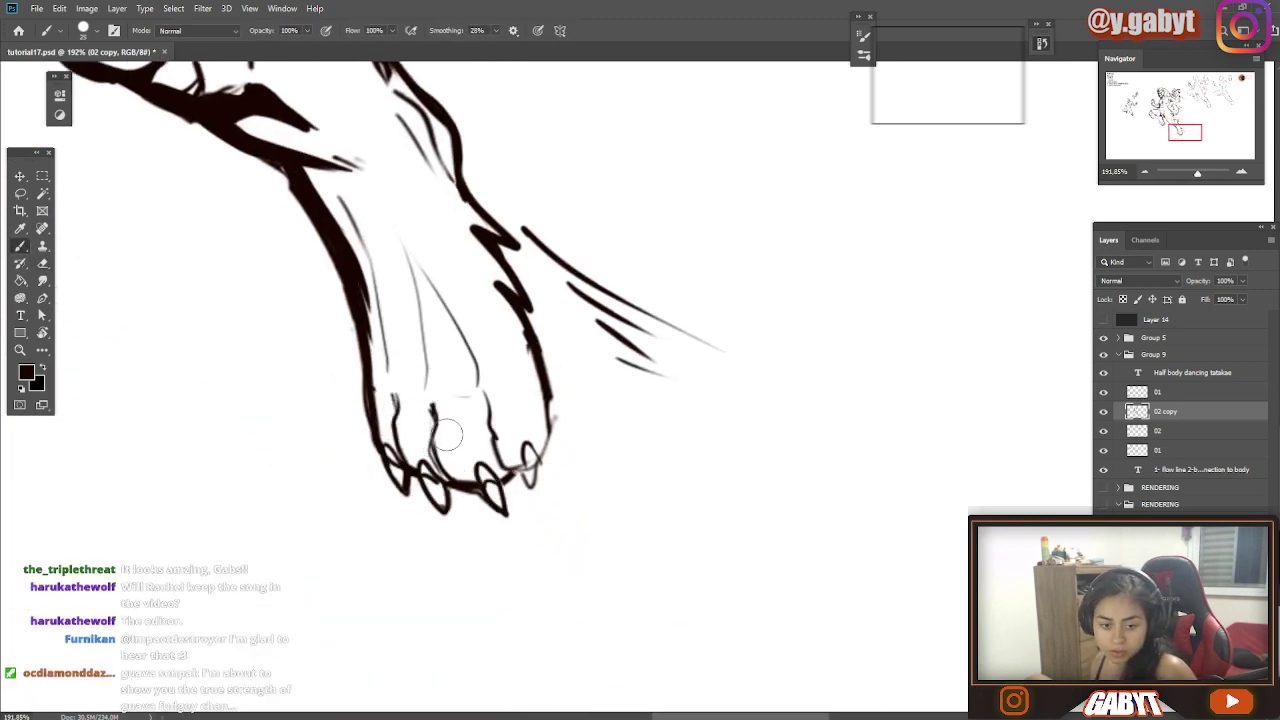
Rework the outer toe and claws of the extended foot and add short fur strokes over the toes
left_click_drag(475, 322, 561, 386)
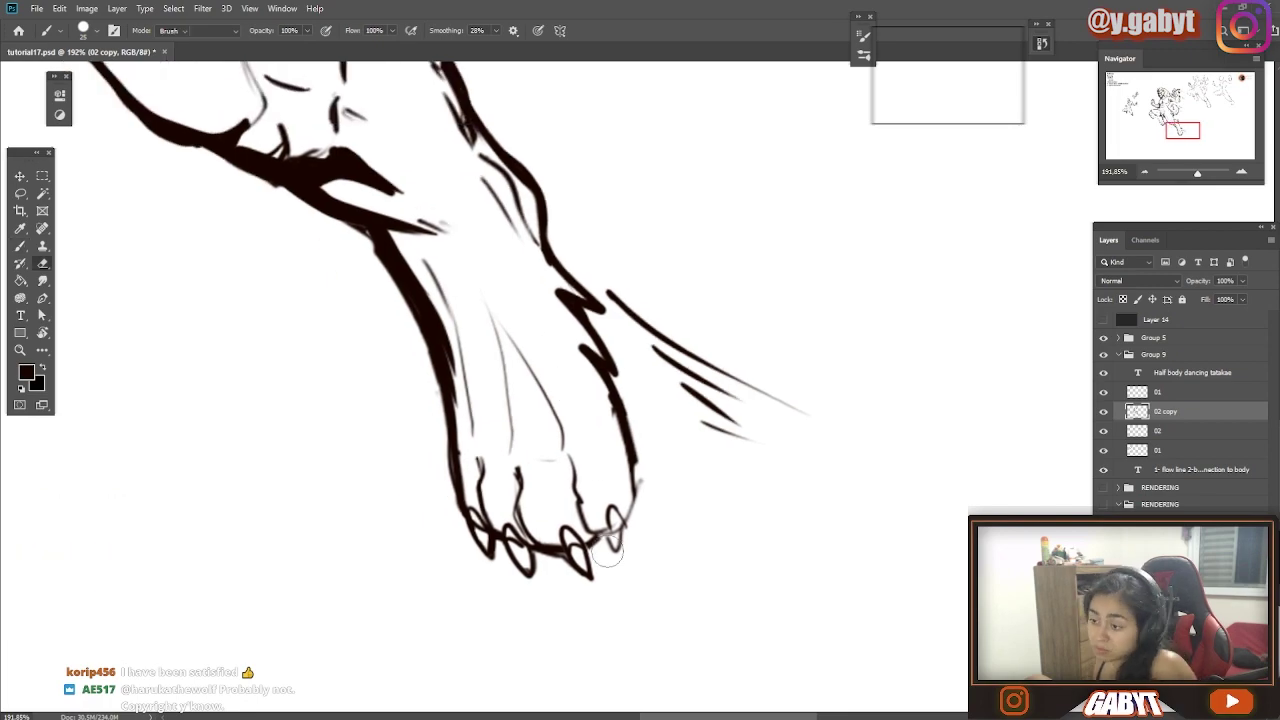
left_click_drag(504, 522, 562, 546)
left_click_drag(630, 447, 645, 447)
mouse_move(610, 472)
left_mouse_down()
mouse_move(562, 470)
mouse_move(498, 506)
left_mouse_up()
left_click_drag(483, 484, 413, 512)
left_click_drag(551, 366, 574, 423)
left_click_drag(516, 468, 524, 542)
left_click_drag(570, 495, 462, 506)
Draw fine muscle lines below the extended leg's knee and short fur strokes on the lower thigh above it
scroll(462, 505, "up", 5)
scroll(408, 603, "down", 5)
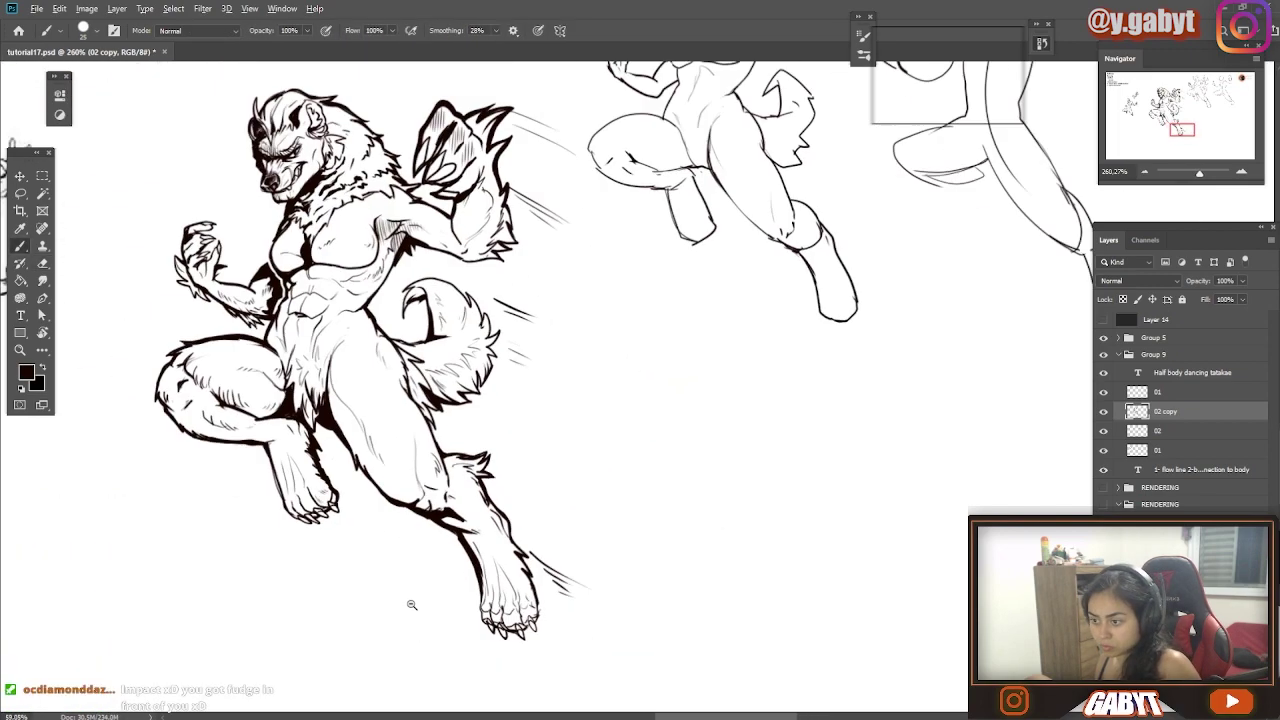
scroll(517, 451, "up", 3)
key("e")
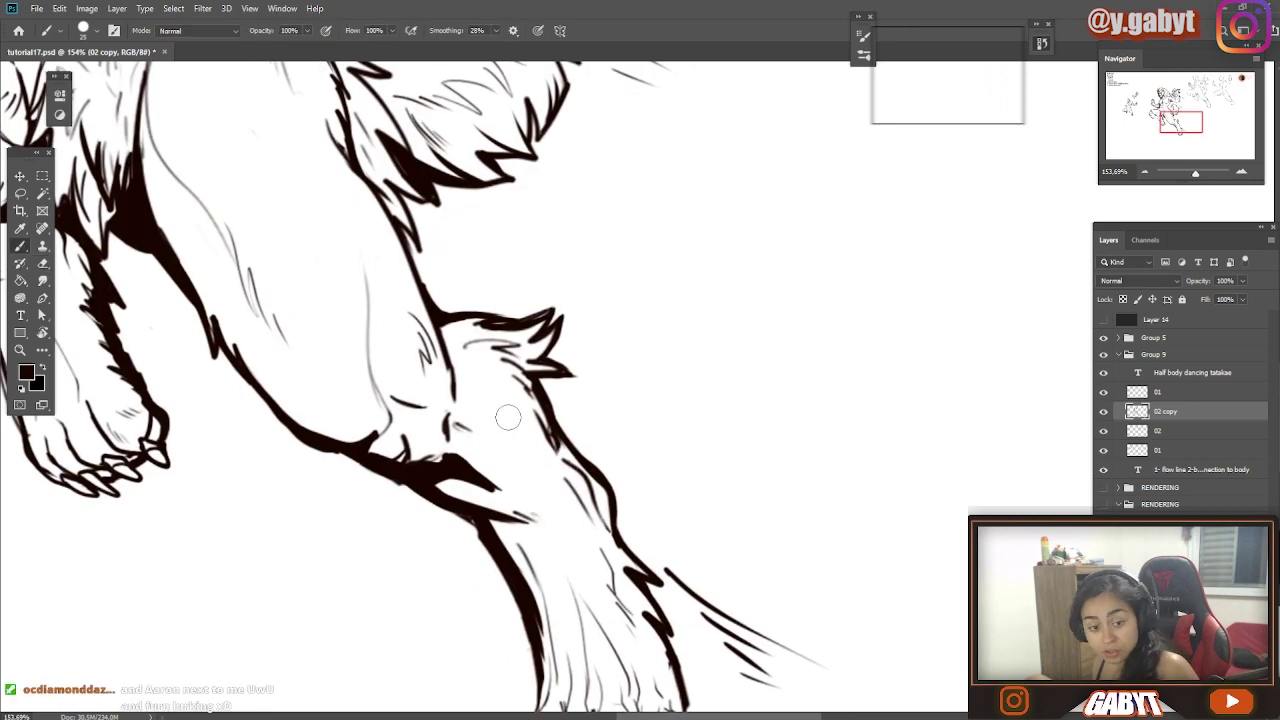
left_click_drag(511, 431, 543, 461)
key("ctrl+z")
left_click_drag(479, 412, 535, 446)
left_click_drag(470, 410, 605, 537)
left_click_drag(424, 514, 471, 548)
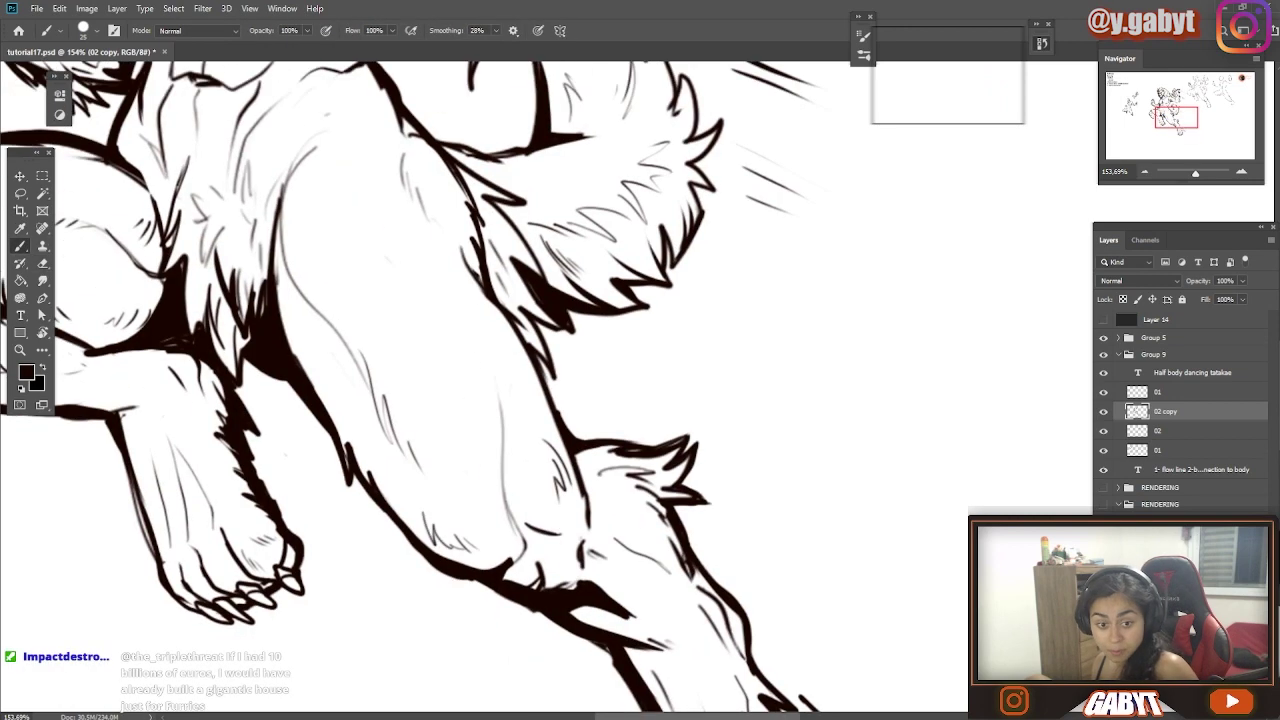
Add short fur strokes across the shoulder, upper arm and elbow of the raised arm
mouse_move(546, 293)
left_mouse_down()
mouse_move(458, 365)
mouse_move(449, 478)
left_mouse_up()
scroll(442, 321, "down", 3)
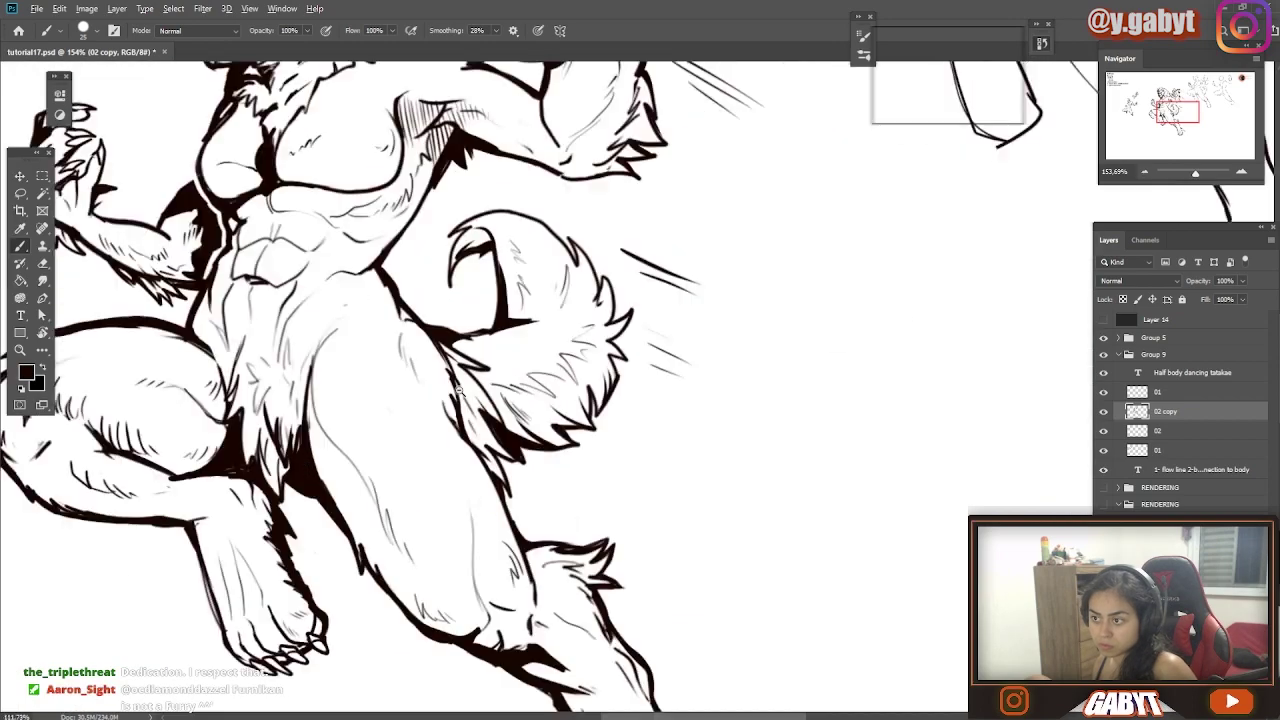
scroll(536, 321, "up", 4)
left_click_drag(572, 332, 545, 360)
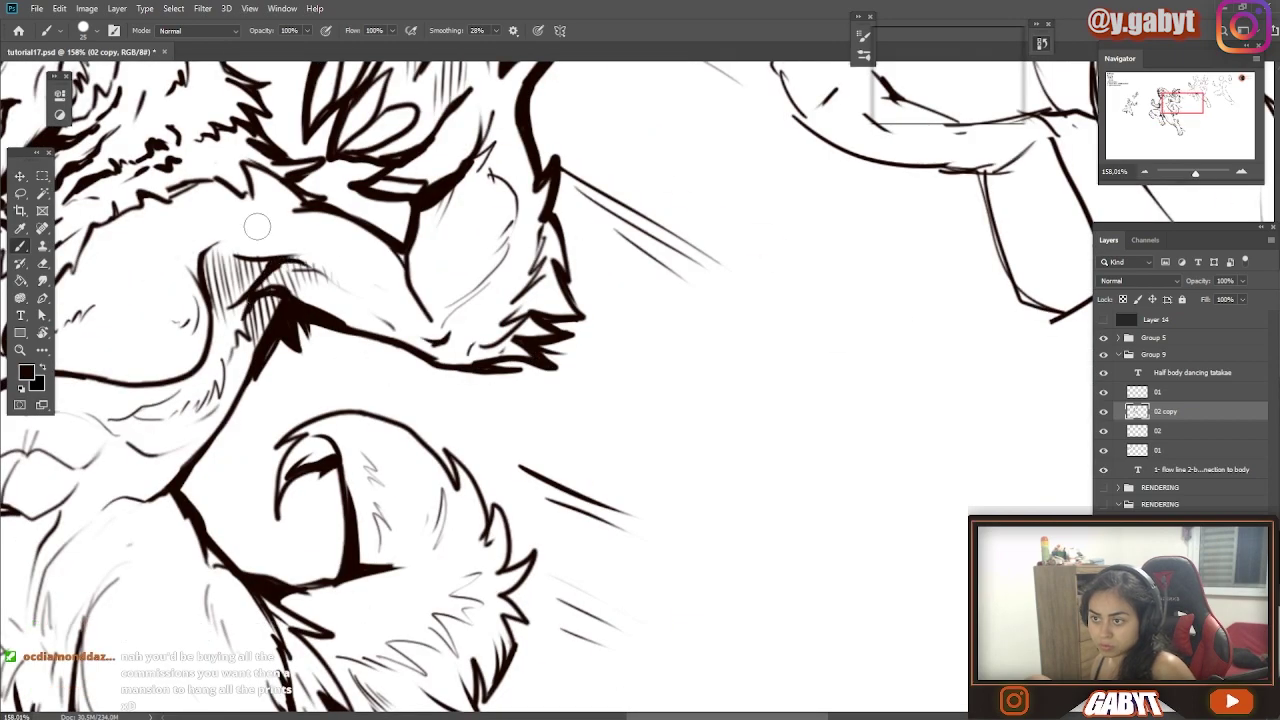
scroll(397, 330, "down", 2)
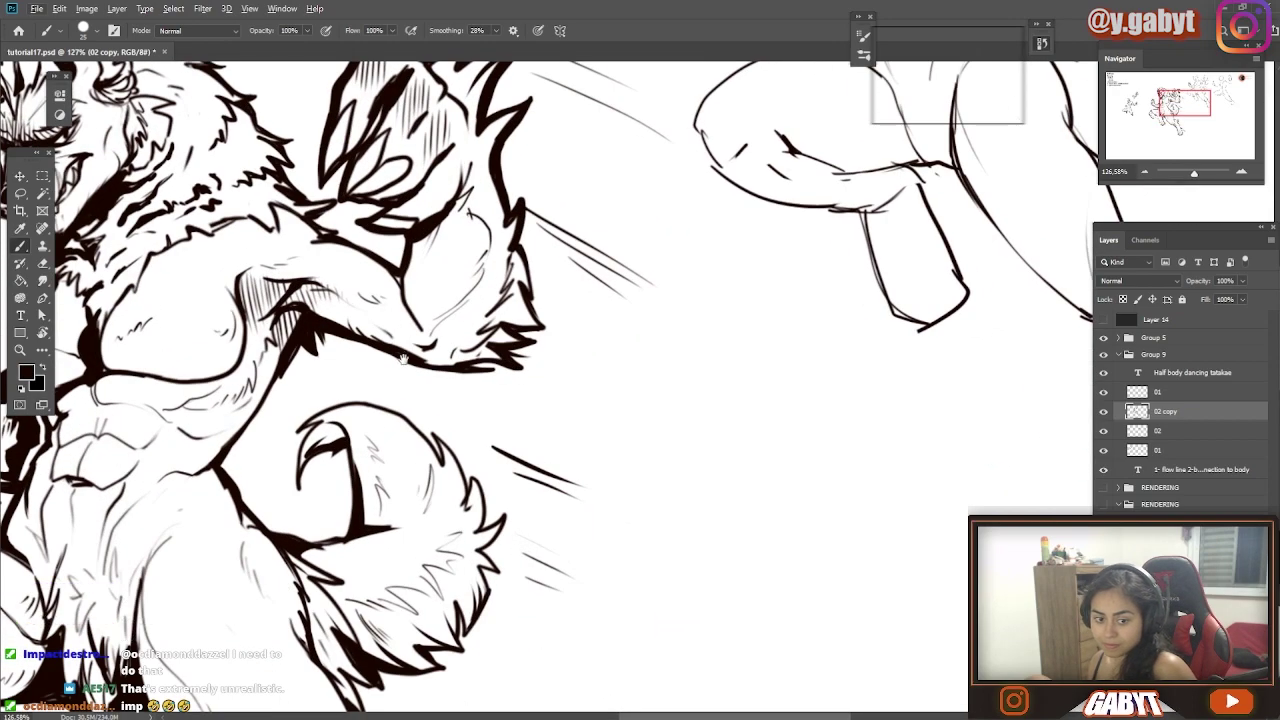
scroll(403, 358, "down", 3)
scroll(529, 214, "up", 6)
Erase the stray marks inside the near breast and redraw its upper contour with a rounder line
key("e")
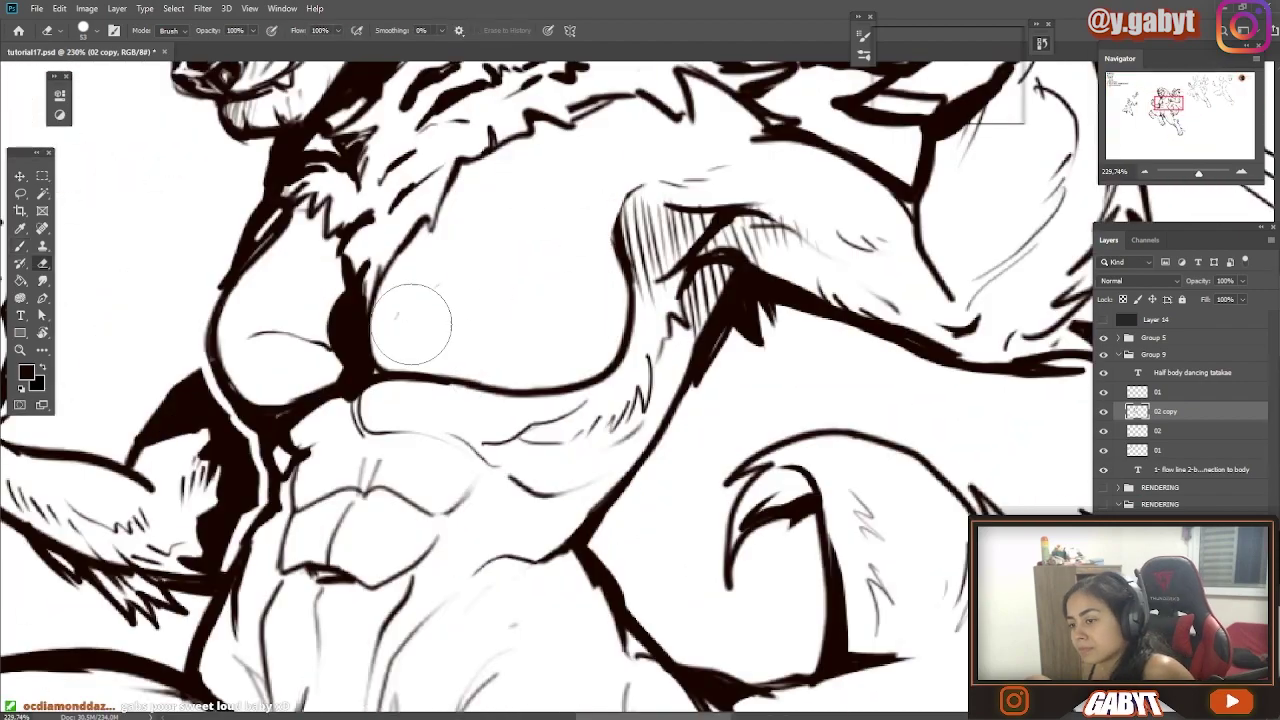
left_click(606, 213)
key("b")
mouse_move(640, 191)
left_mouse_down()
mouse_move(604, 360)
mouse_move(571, 387)
left_mouse_up()
key("e")
key("b")
mouse_move(376, 284)
left_mouse_down()
mouse_move(376, 332)
mouse_move(488, 181)
left_mouse_up()
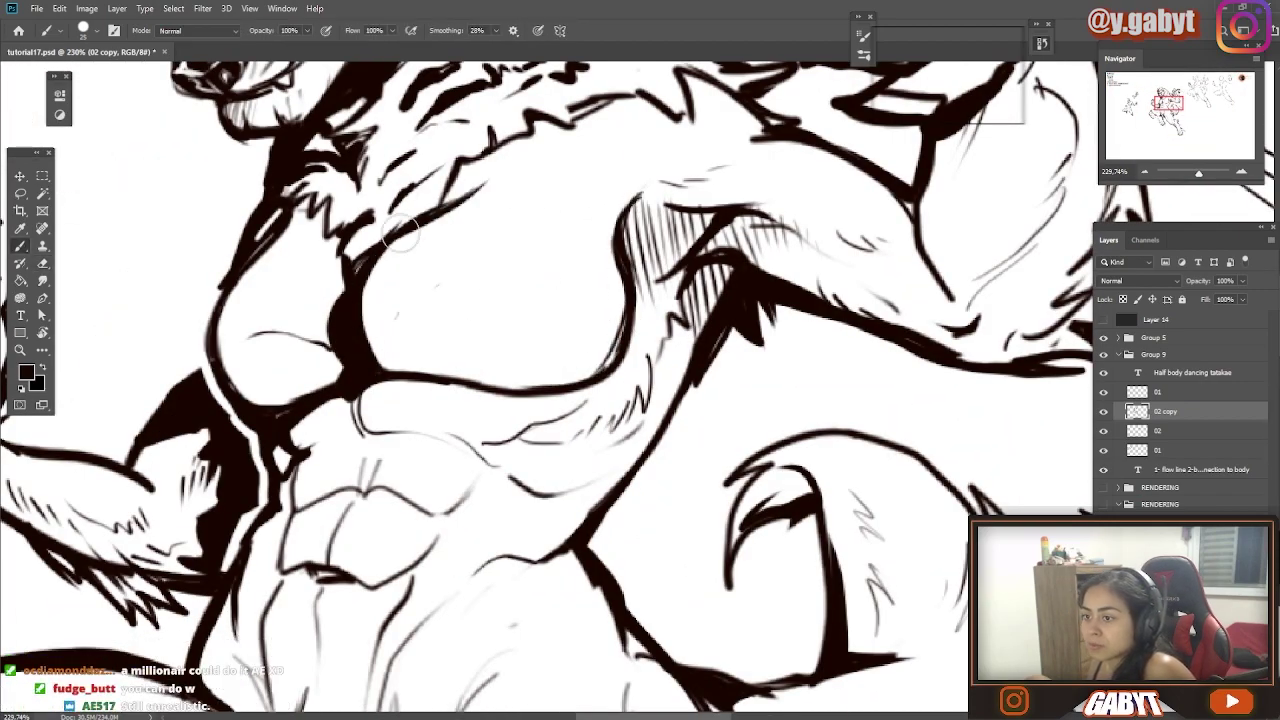
scroll(398, 233, "down", 3)
Erase the far breast's outer contour and inner marks and redraw it as a fuller curve
scroll(390, 440, "up", 5)
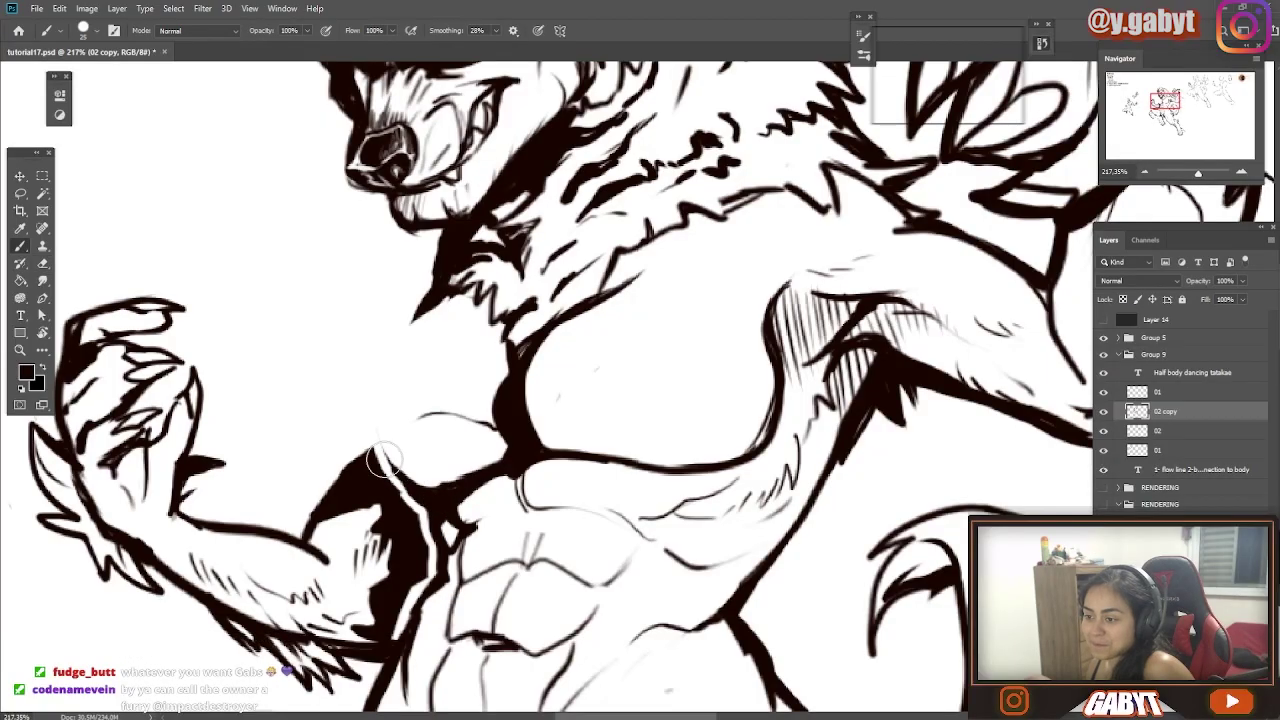
left_click_drag(384, 459, 438, 304)
key("e")
left_click_drag(352, 385, 362, 470)
key("b")
left_click_drag(420, 298, 372, 420)
key("e")
left_click_drag(618, 294, 537, 396)
Draw a jagged fur tuft down the middle of the chest and hatch the underside of the far breast
scroll(672, 334, "down", 3)
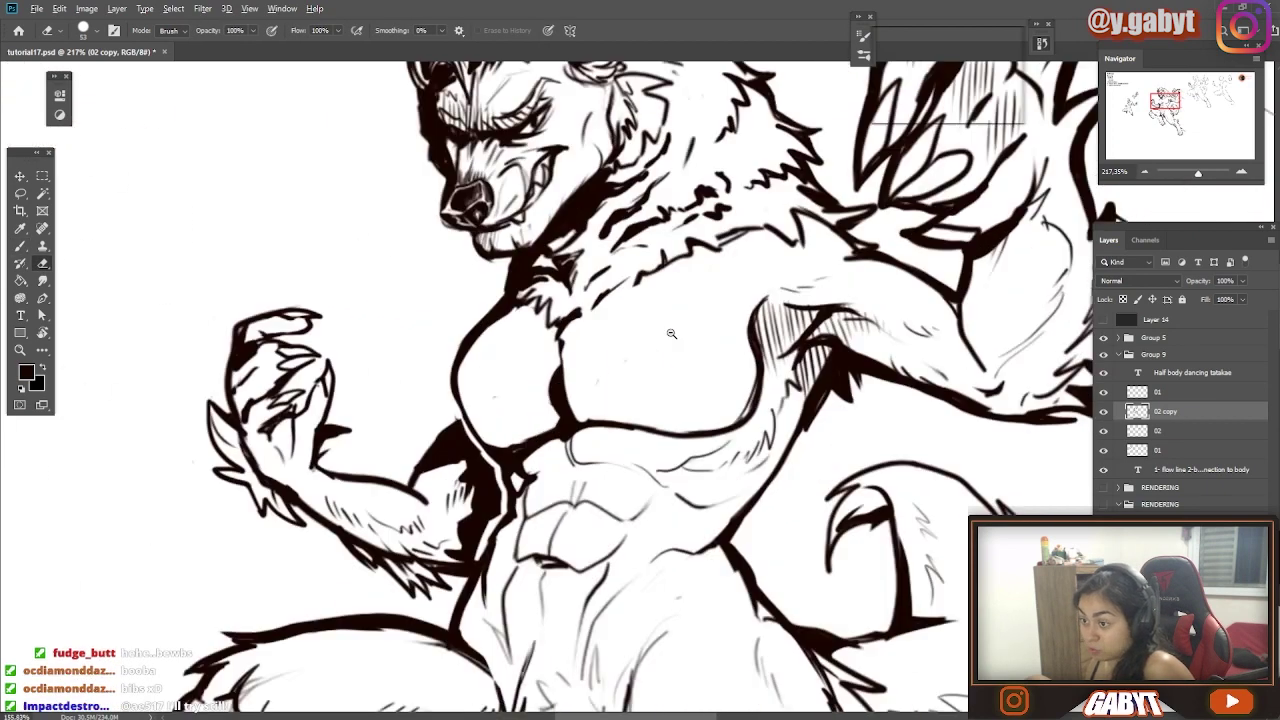
scroll(671, 333, "up", 2)
key("b")
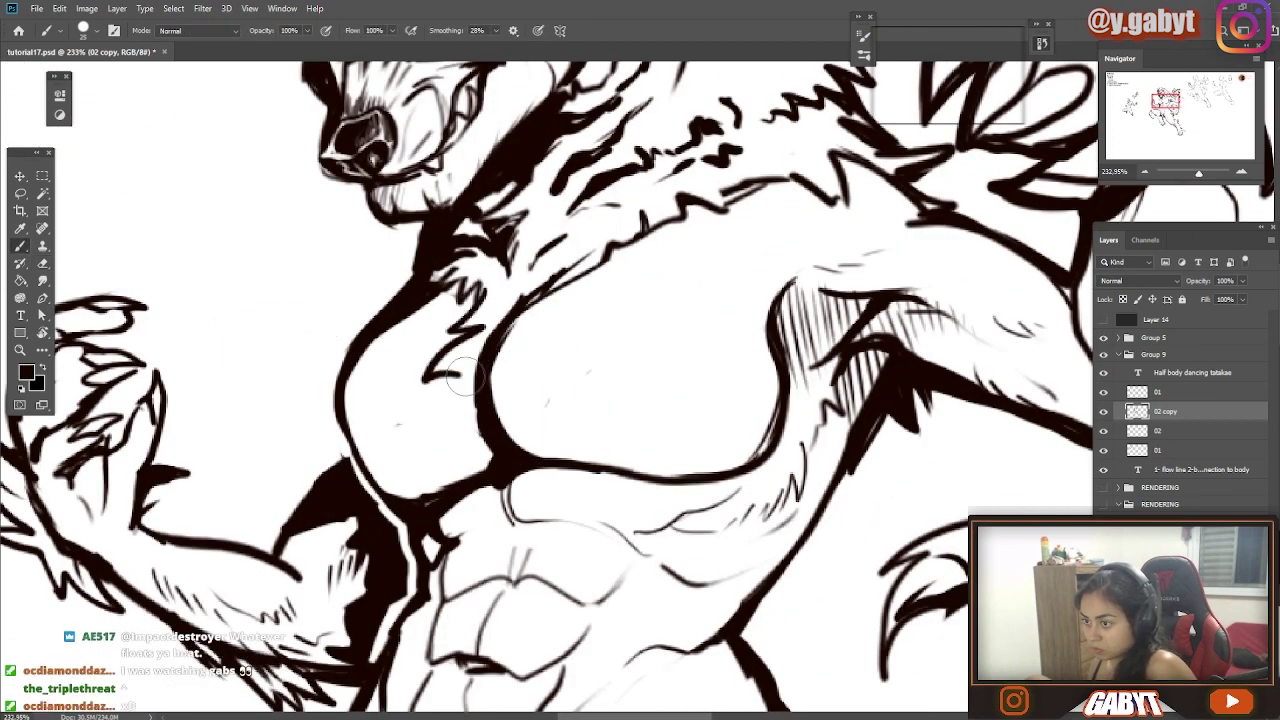
scroll(462, 376, "down", 3)
scroll(255, 340, "up", 1)
left_click_drag(328, 361, 277, 427)
left_click_drag(343, 284, 422, 252)
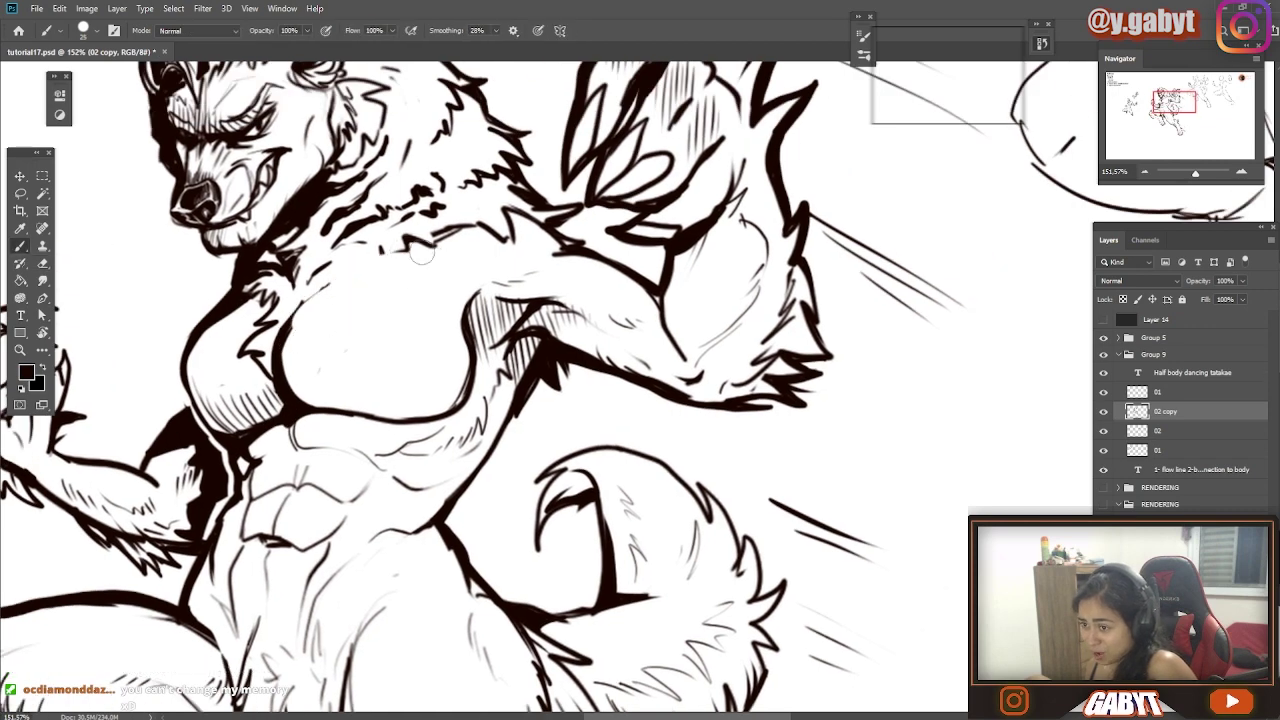
Hatch the lower half of the near breast with curved vertical lines following its form
left_click_drag(303, 321, 375, 387)
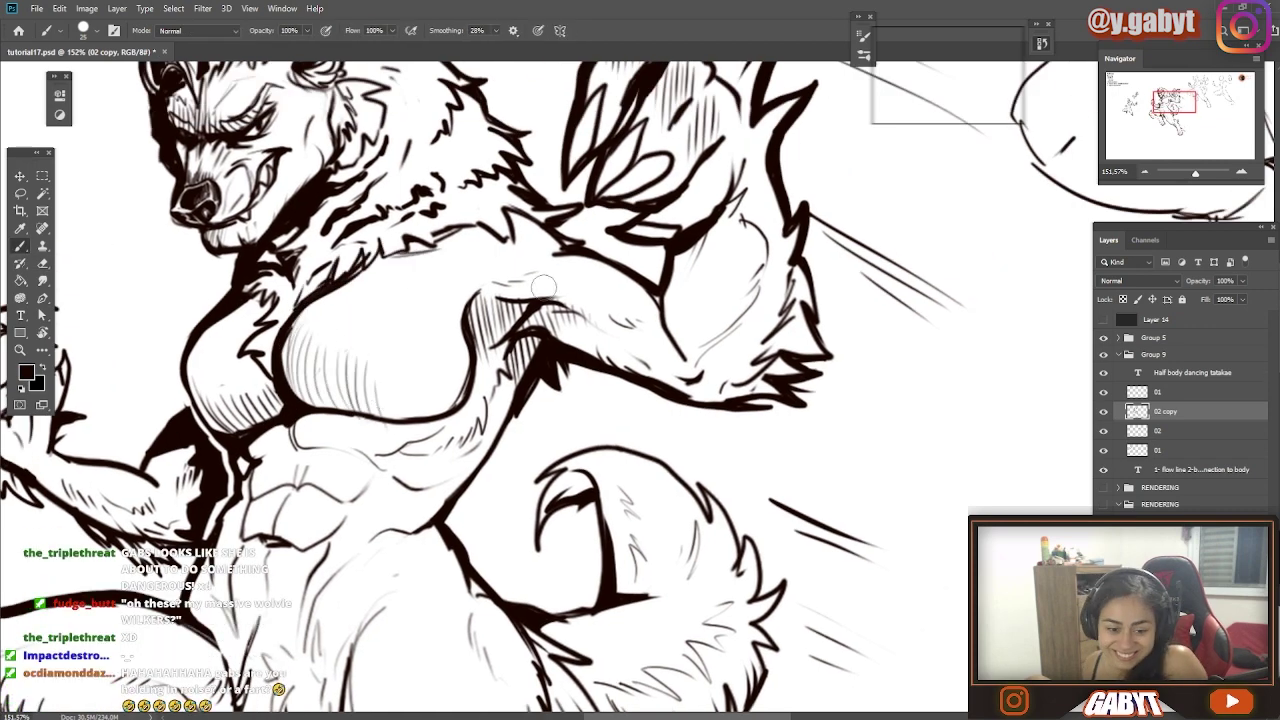
scroll(543, 287, "down", 1)
scroll(354, 479, "up", 1)
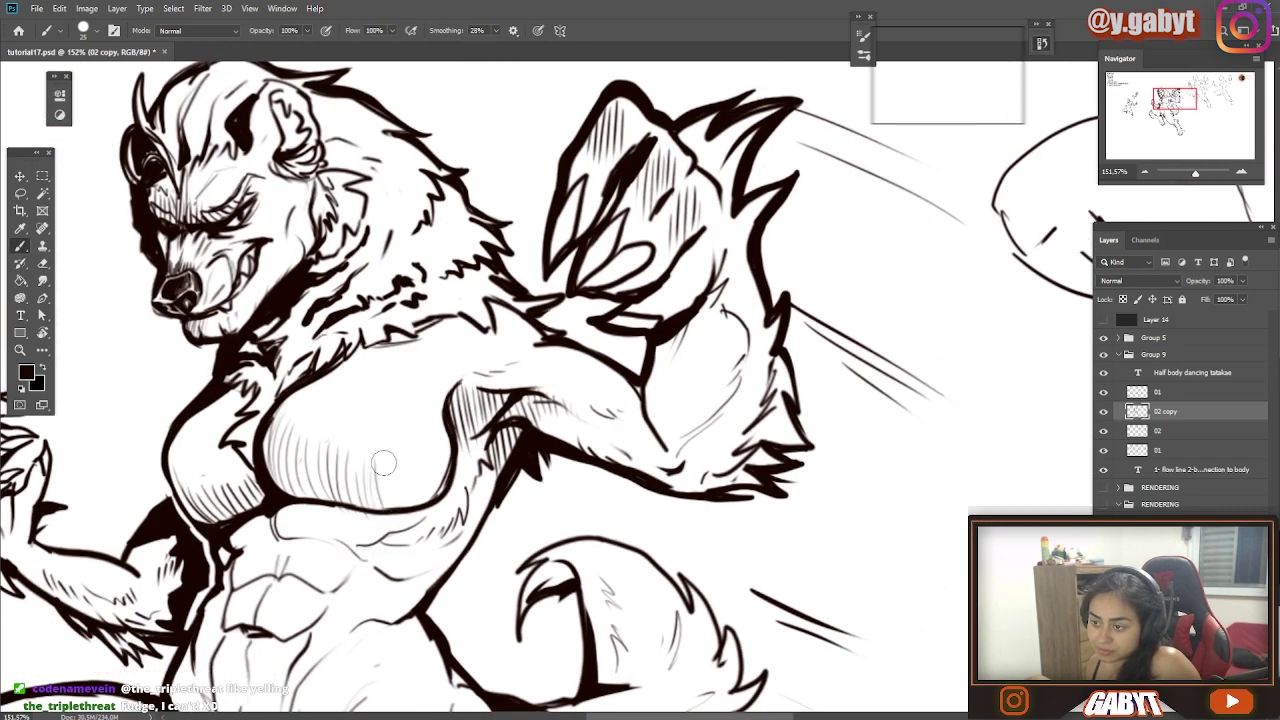
key("e")
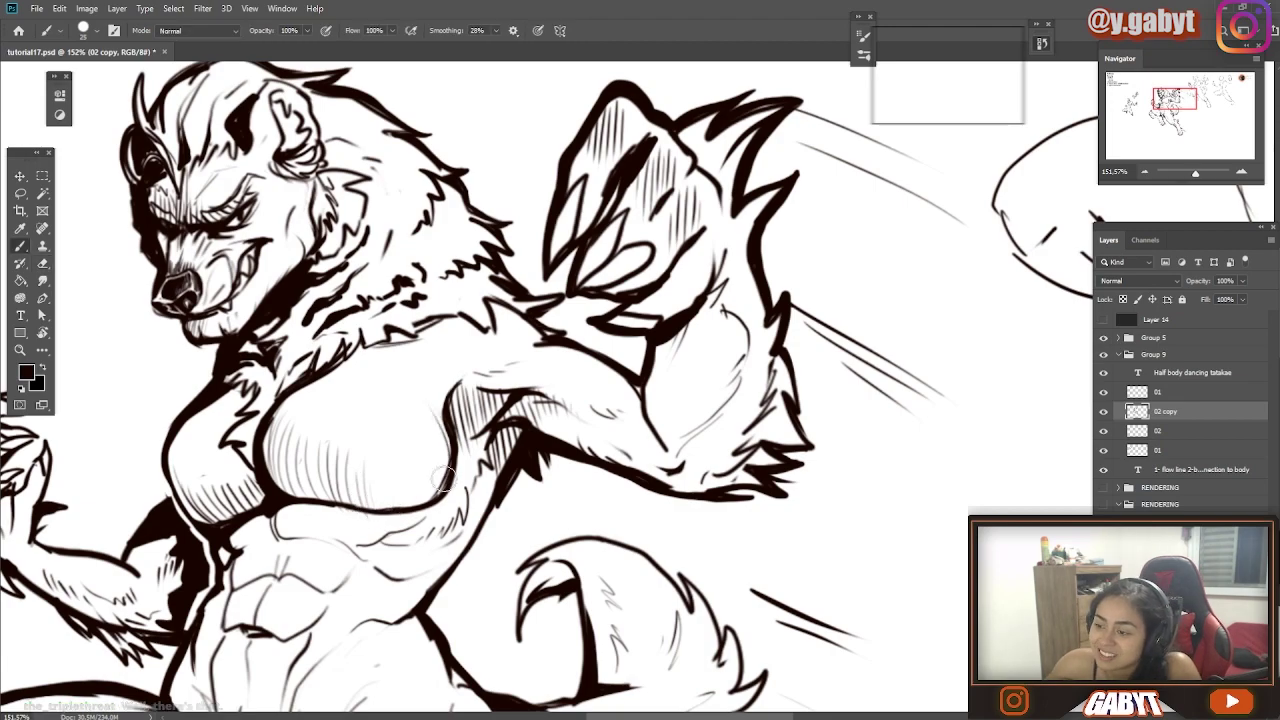
scroll(366, 515, "down", 2)
scroll(316, 310, "up", 1)
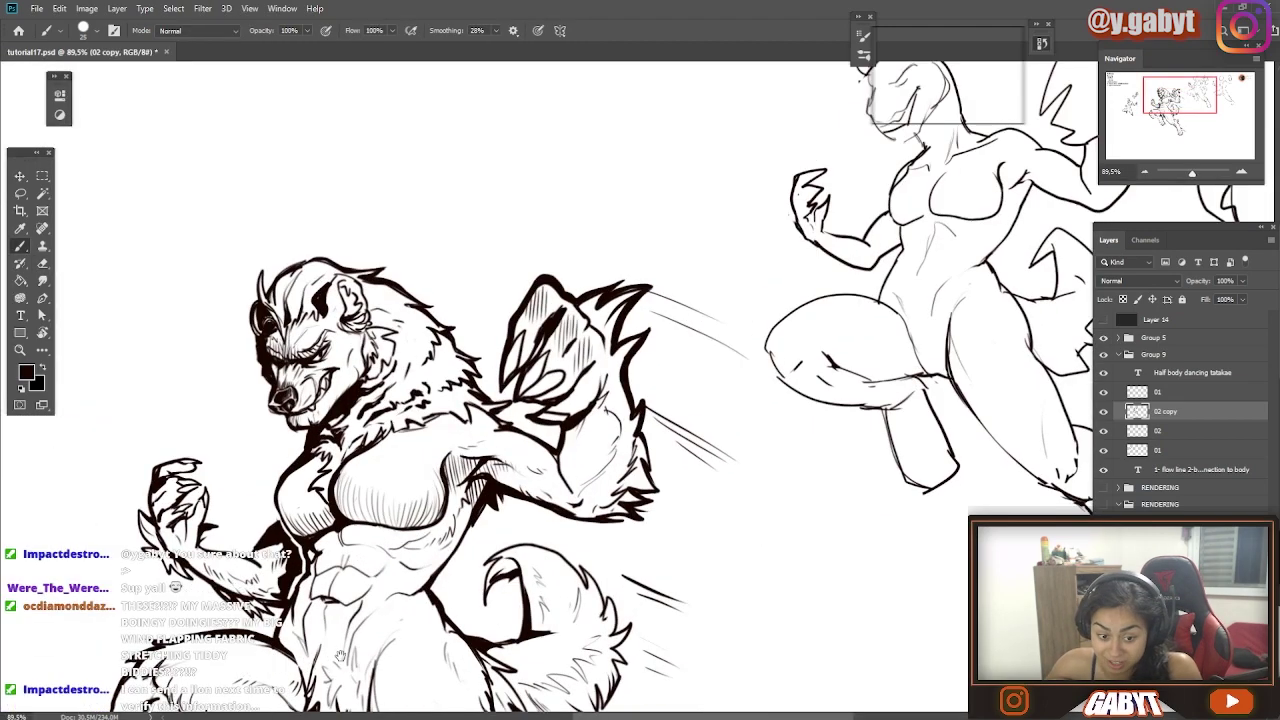
scroll(316, 310, "down", 2)
scroll(440, 370, "up", 3)
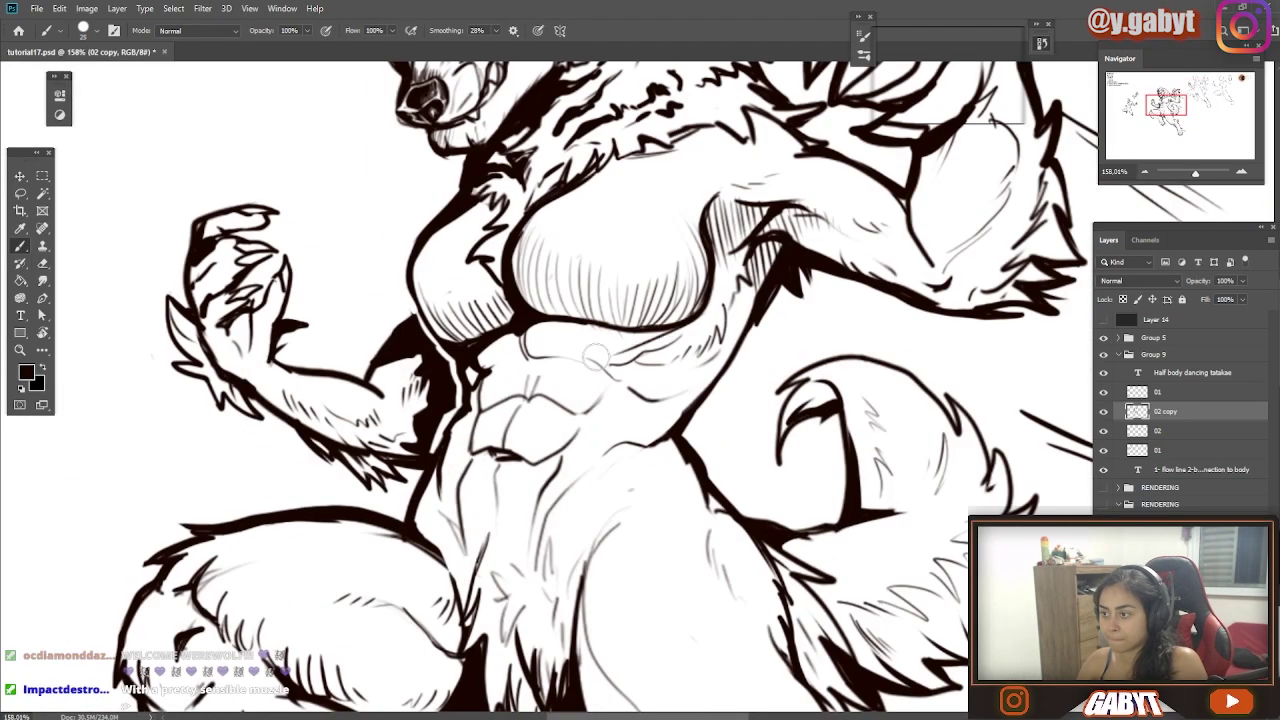
Hatch a dense shadow beneath the chest and add fine hatching along the far breast's outer edge
scroll(455, 385, "down", 3)
scroll(245, 318, "up", 2)
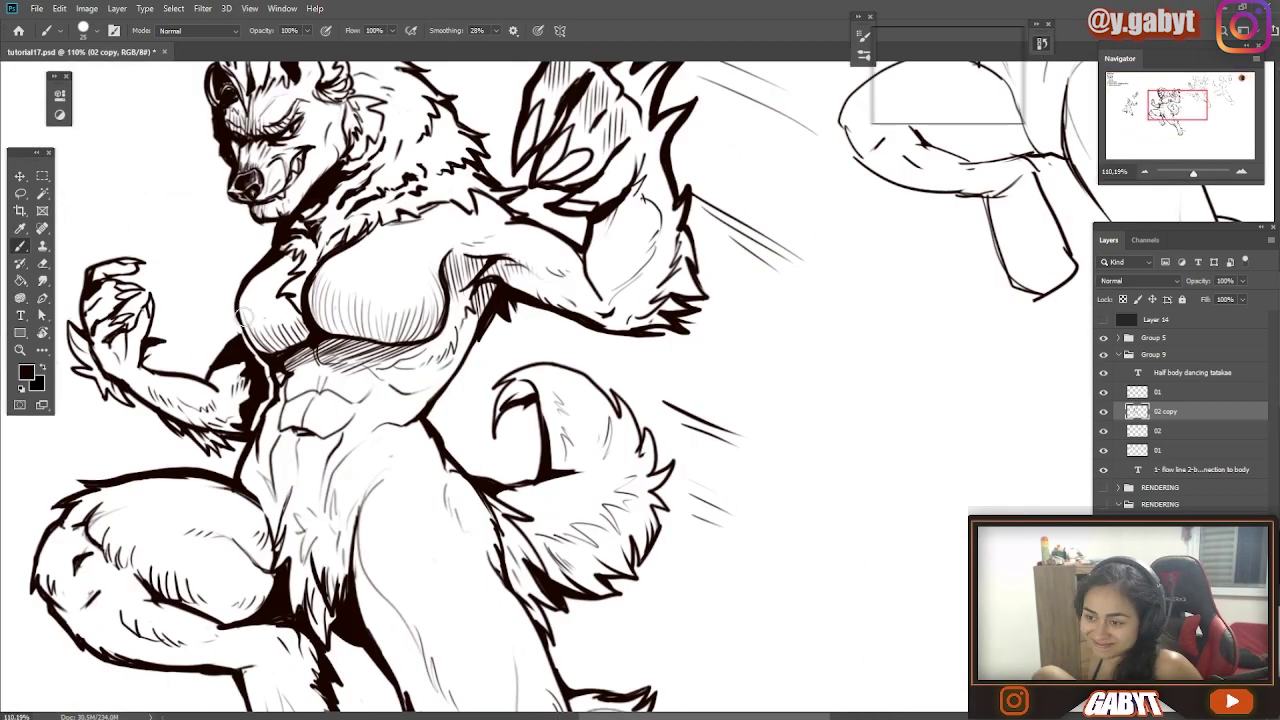
scroll(270, 278, "up", 2)
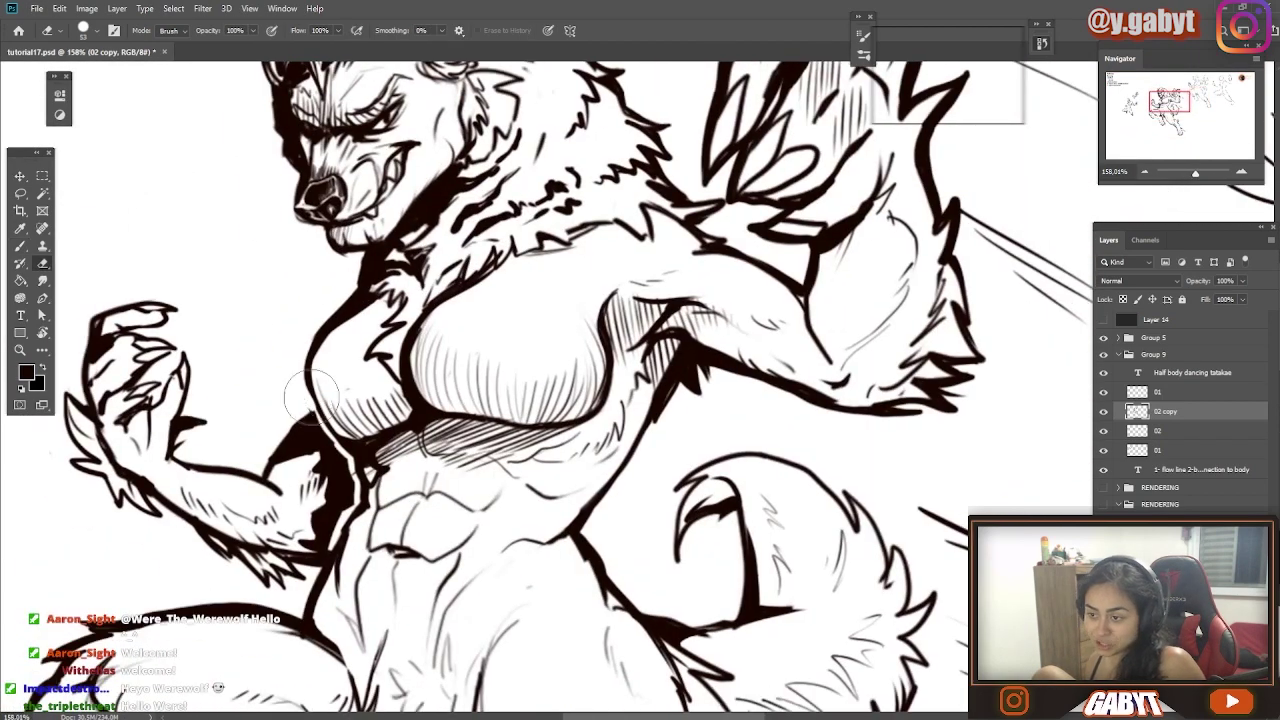
key("e")
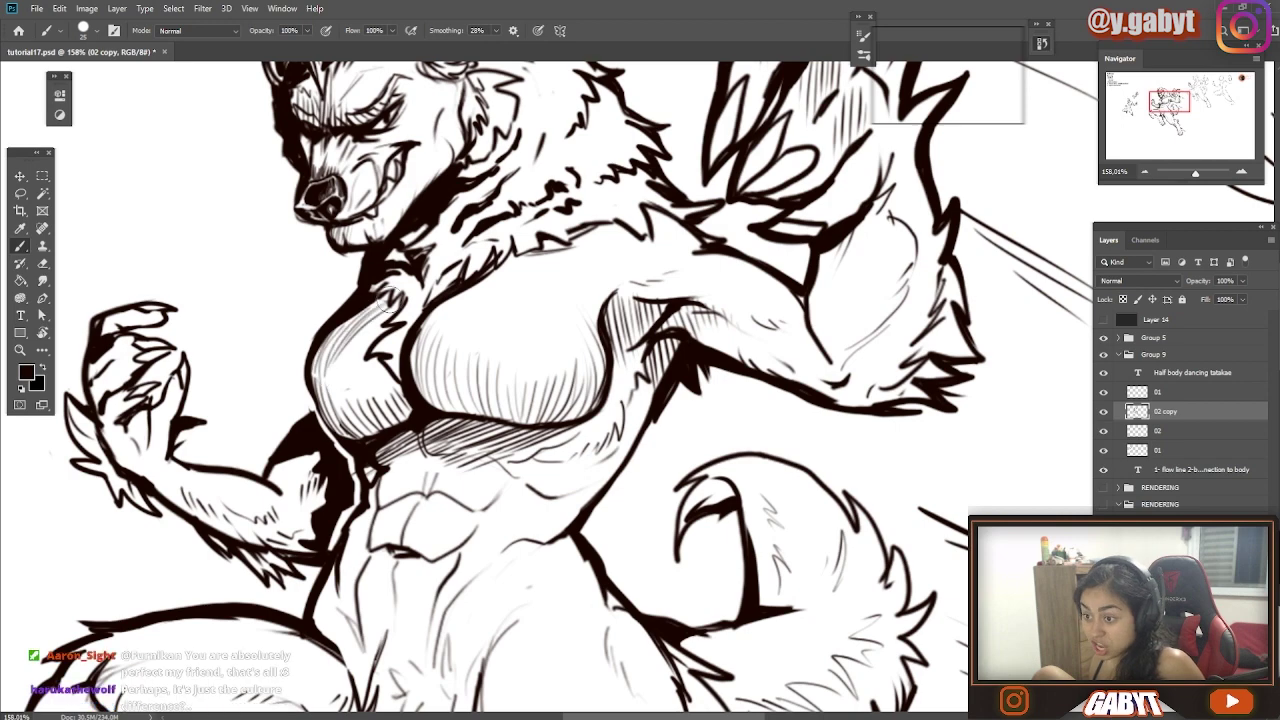
Erase the lines of the near upper abdominal muscle and redraw it as a rounded block with a thick, dark lower edge
scroll(368, 399, "down", 2)
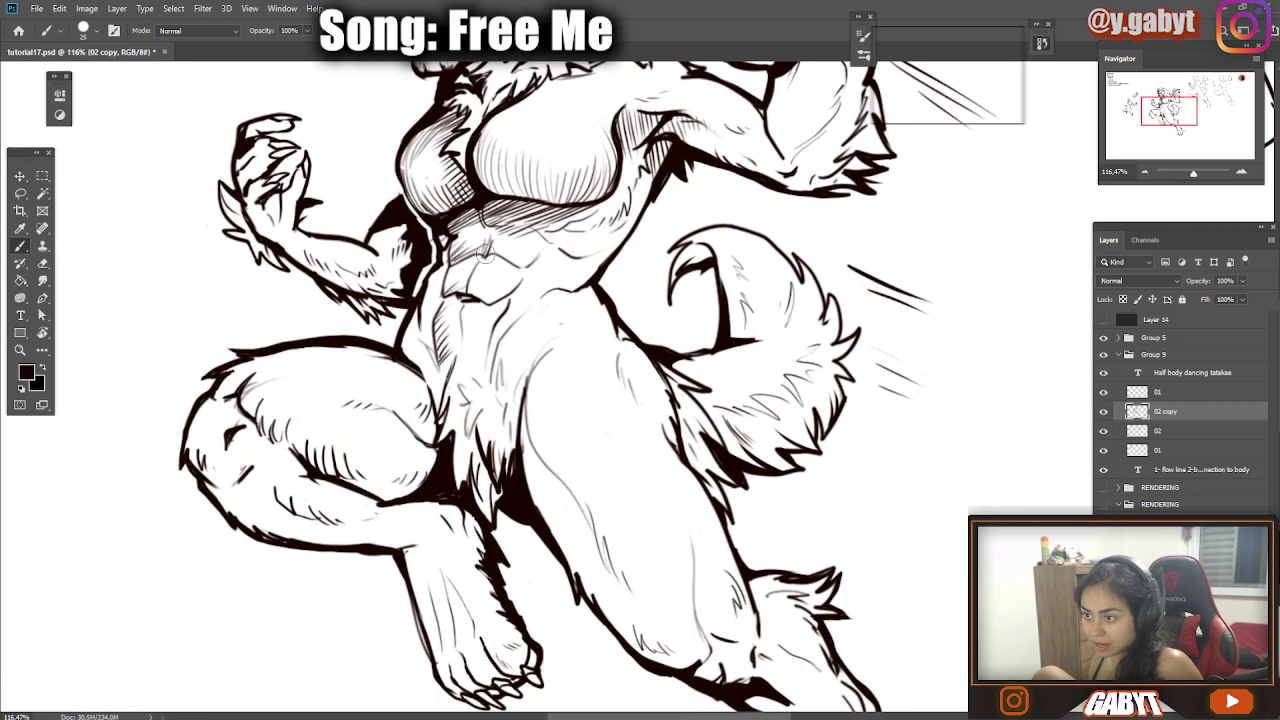
scroll(312, 224, "up", 3)
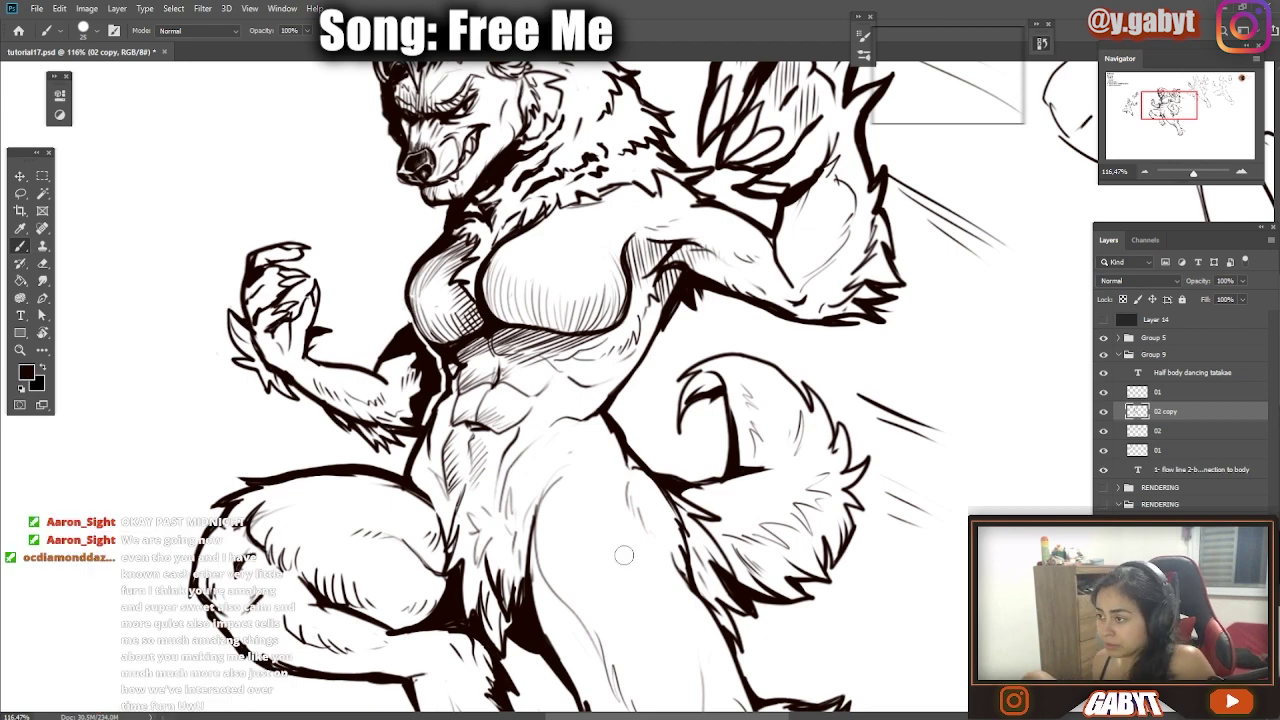
scroll(484, 450, "up", 5)
key("e")
left_click_drag(525, 235, 610, 300)
key("b")
left_click_drag(590, 204, 506, 288)
left_click_drag(510, 288, 640, 288)
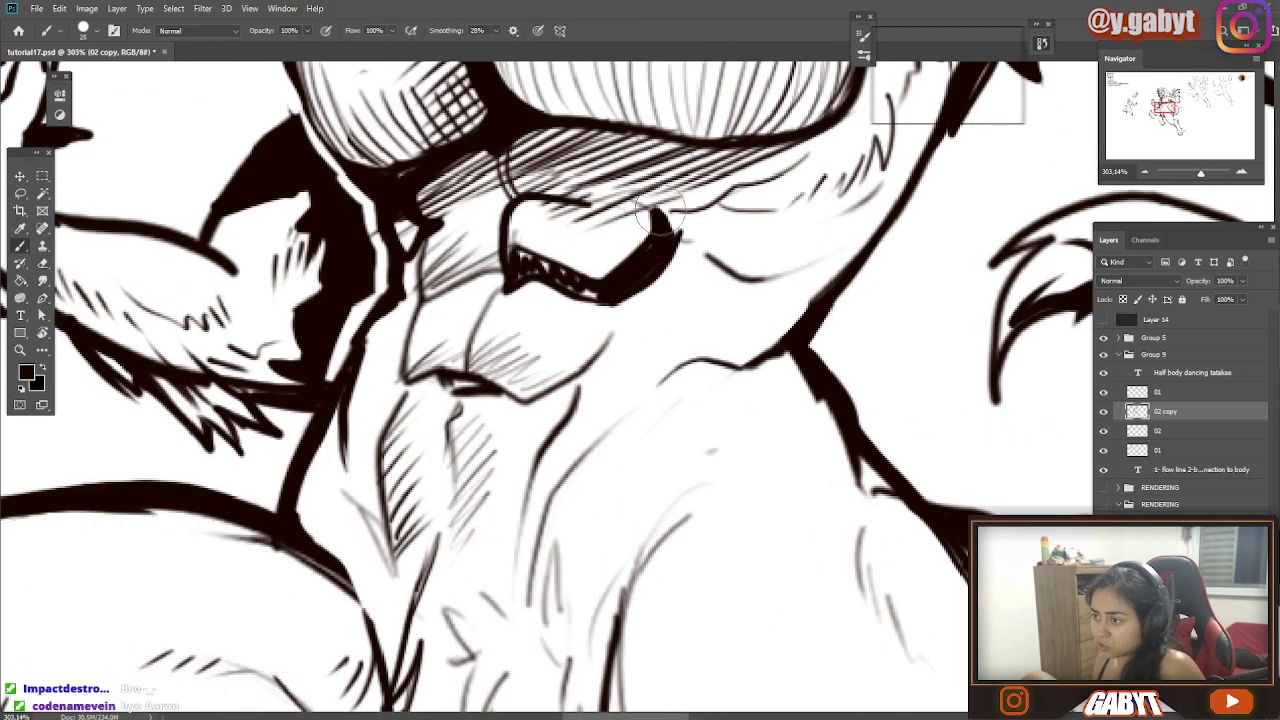
Trim the upper abdominal block's heavy edge to a thin outline and hatch its inner side
key("e")
mouse_move(560, 250)
left_mouse_down()
mouse_move(610, 250)
mouse_move(570, 275)
mouse_move(600, 243)
left_mouse_up()
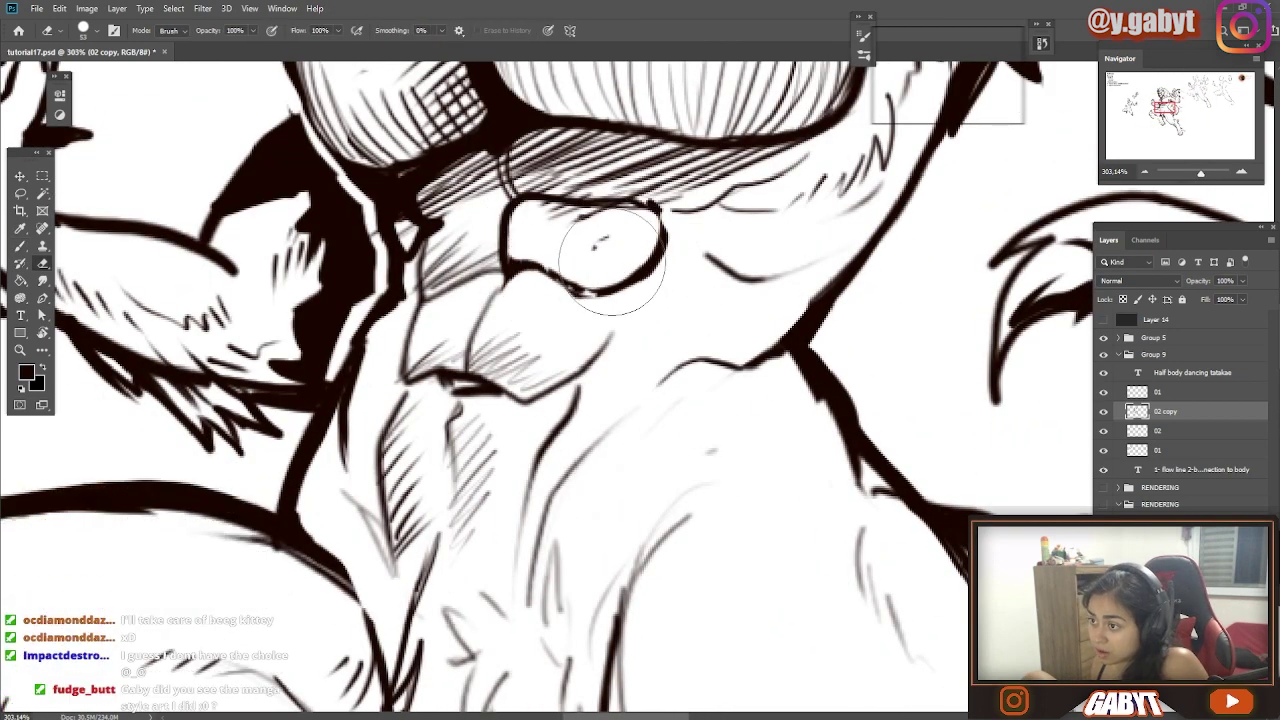
key("b")
scroll(660, 285, "up", 1)
left_click_drag(545, 172, 483, 255)
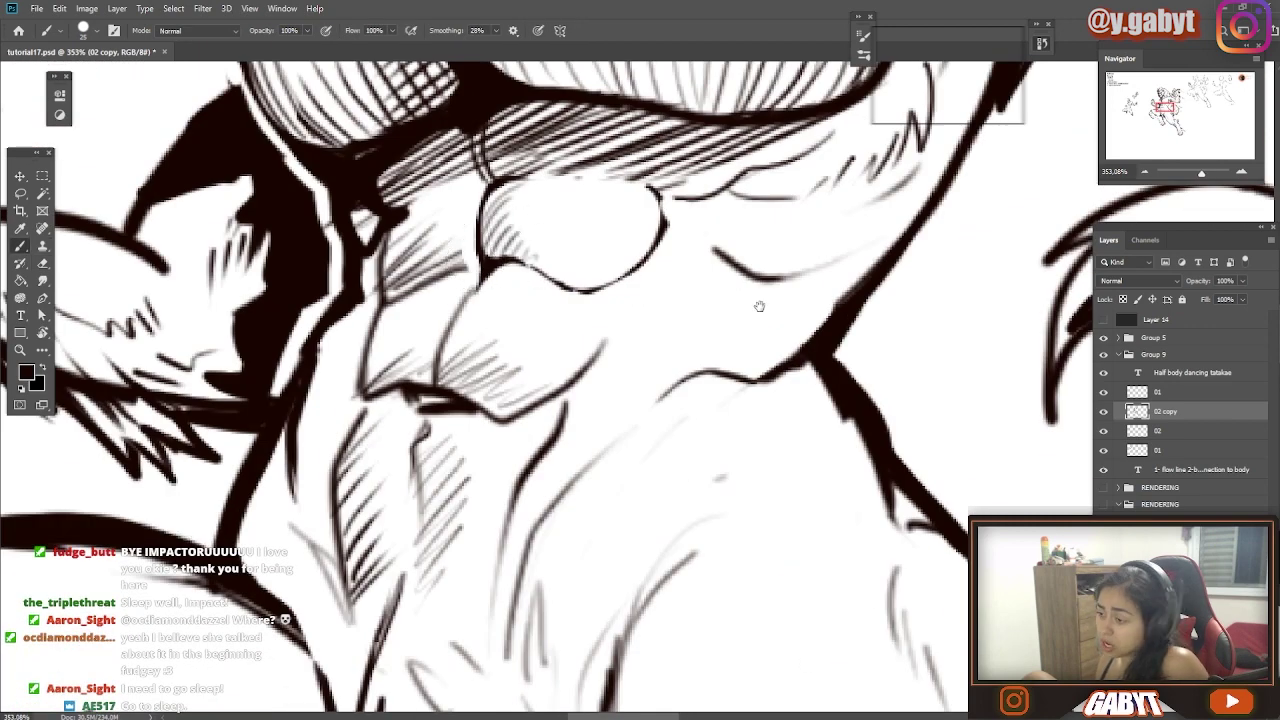
Erase the top contour of the raised upper arm, redraw it as a smooth arc, and trim the excess line
left_click_drag(760, 306, 420, 600)
key("e")
left_click_drag(430, 310, 600, 395)
key("b")
left_click_drag(440, 288, 628, 398)
left_click_drag(452, 300, 622, 386)
key("e")
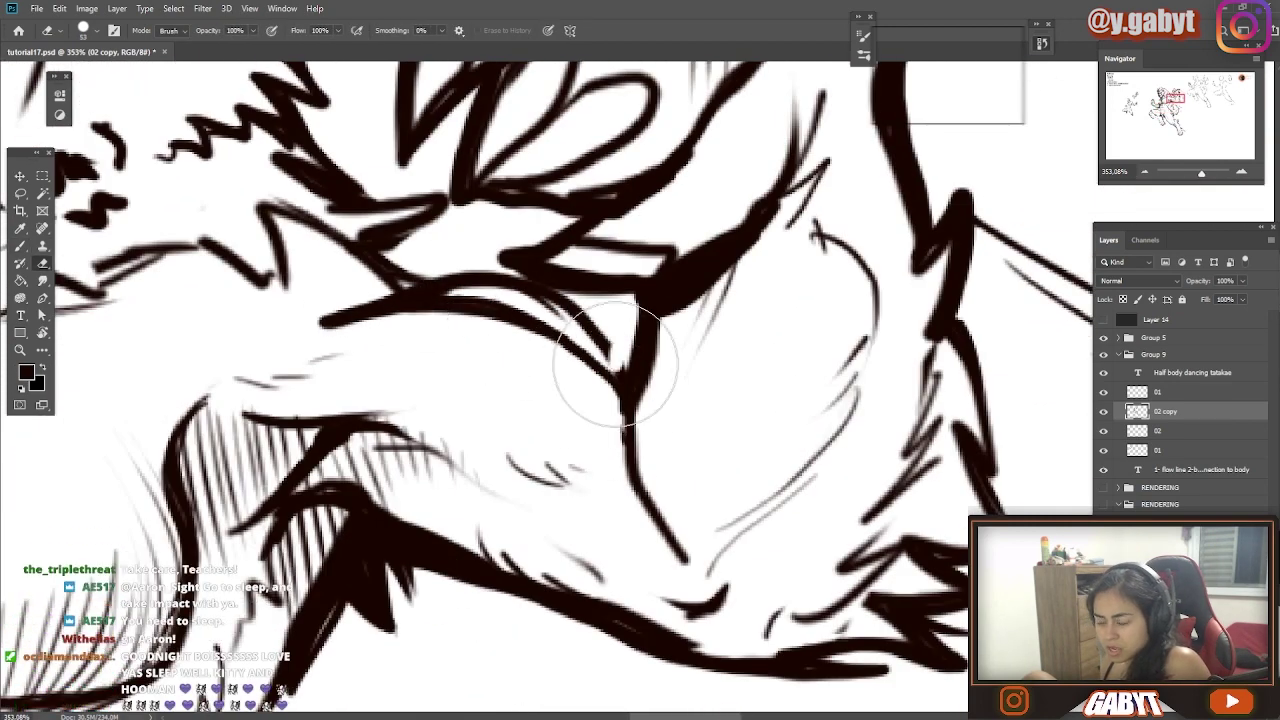
left_click_drag(605, 335, 431, 280)
key("b")
left_click(650, 401, "alt")
Clean up the outer edge of the abdominal blocks and crosshatch the inner side of the near breast
left_click_drag(395, 620, 1010, 215)
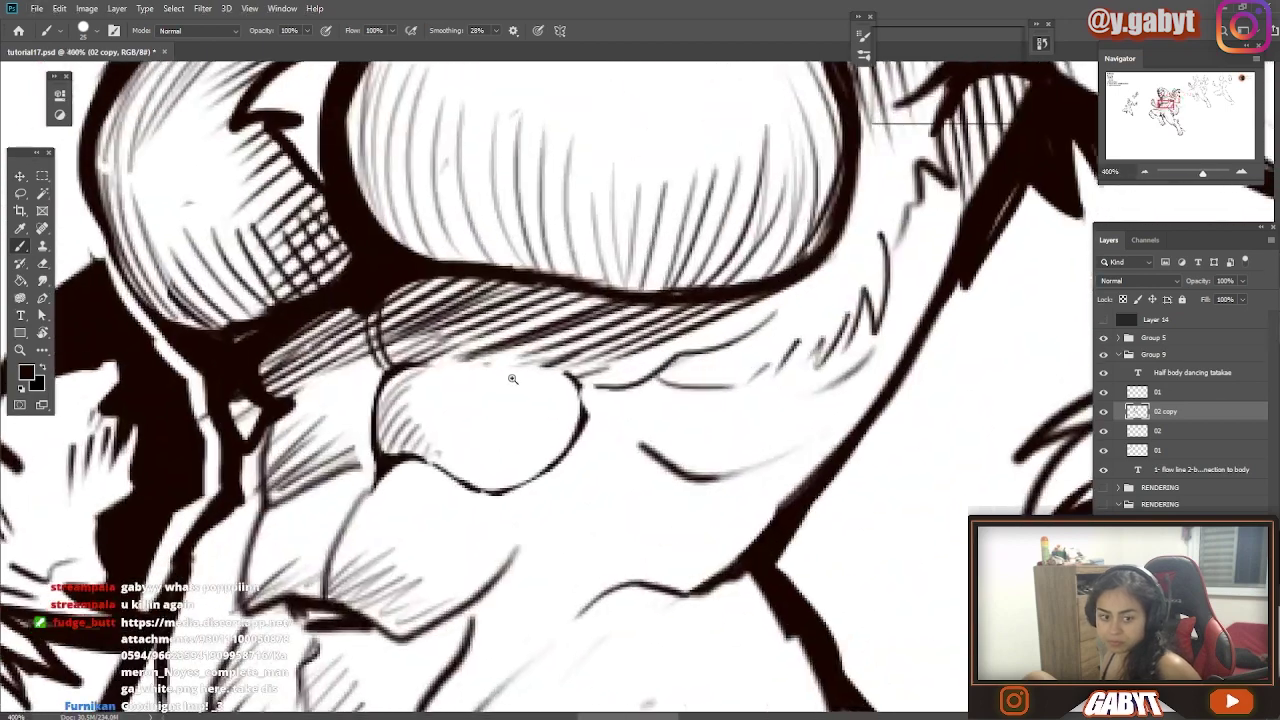
left_click_drag(650, 400, 588, 395)
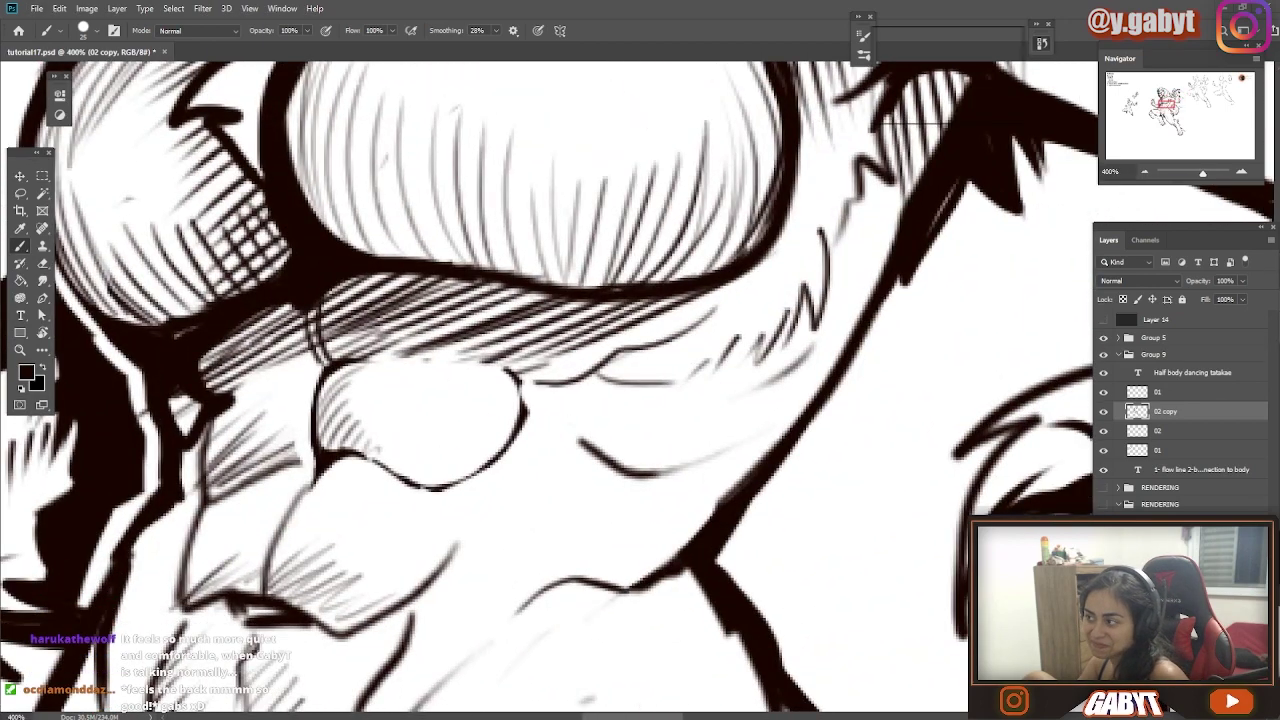
key("e")
mouse_move(530, 430)
left_mouse_down()
mouse_move(630, 390)
mouse_move(597, 418)
left_mouse_up()
key("b")
left_click_drag(560, 456, 640, 388)
mouse_move(538, 512)
left_mouse_down()
mouse_move(500, 430)
mouse_move(460, 532)
left_mouse_up()
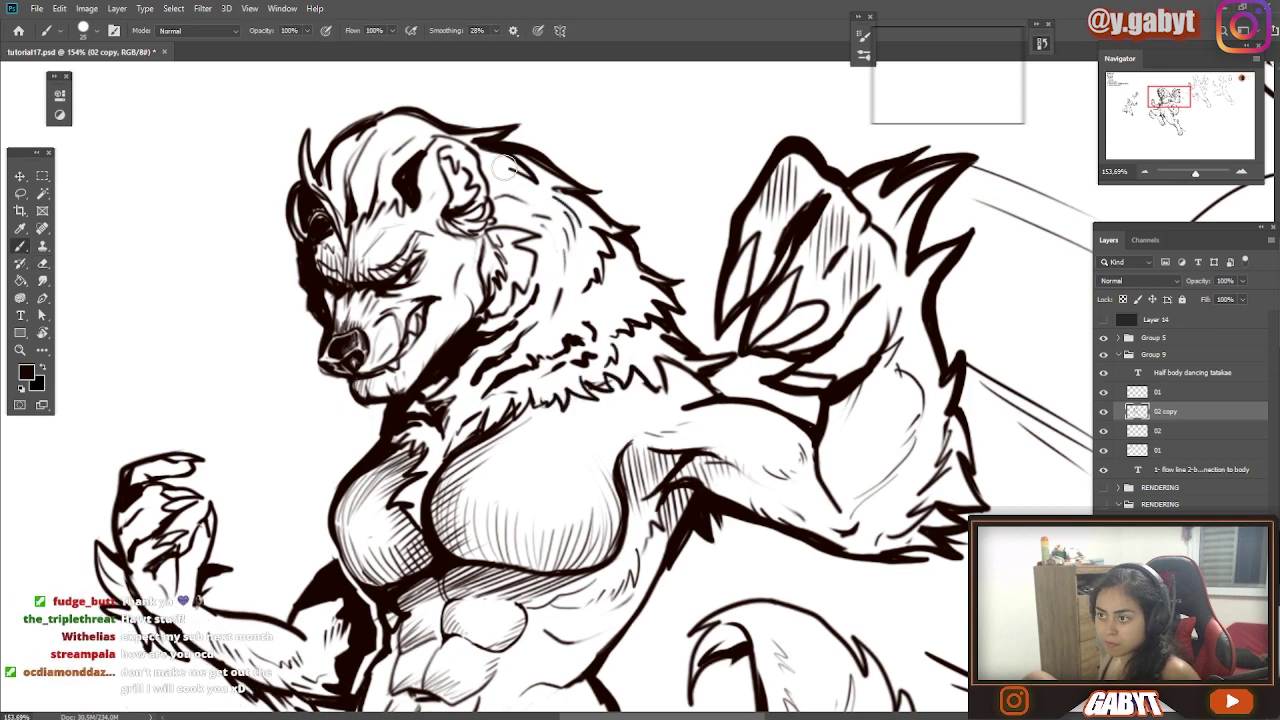
Erase the heavy upper contour of the lowered forearm and redraw it thinner, joining it cleanly to the wrist and elbow
left_click_drag(322, 585, 373, 273)
left_click_drag(210, 295, 514, 320)
left_click_drag(430, 309, 510, 356)
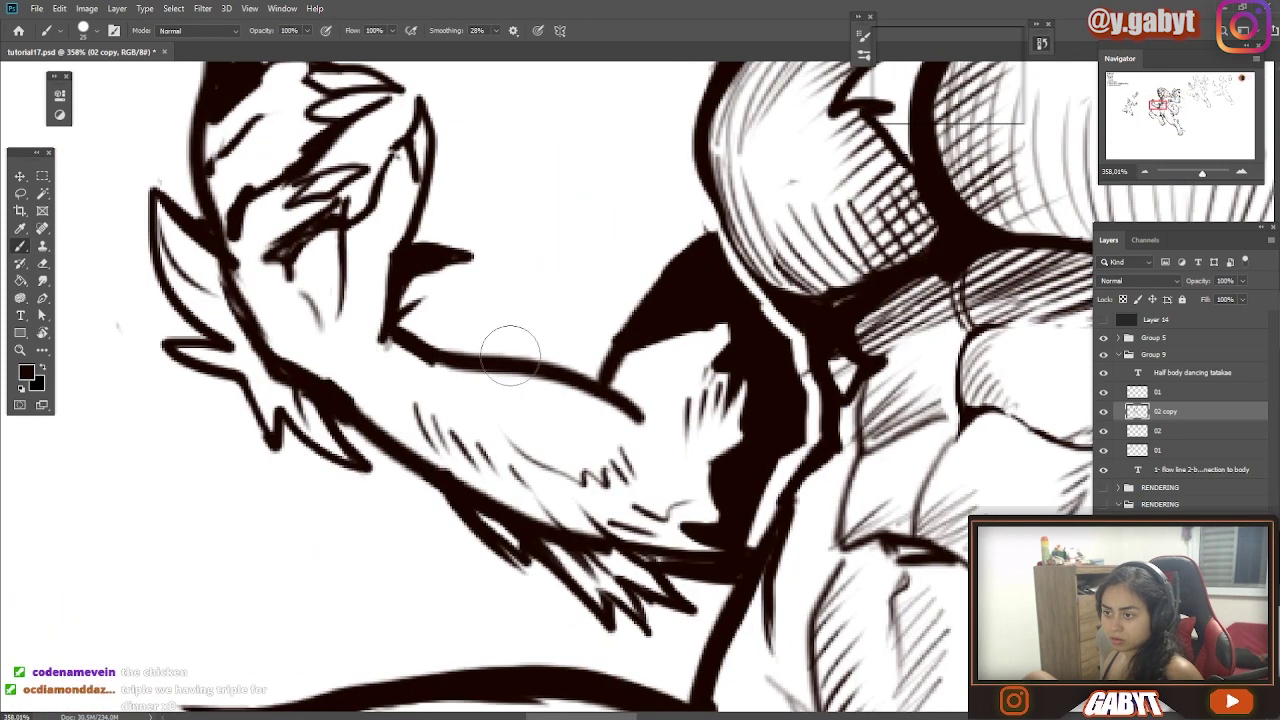
key("e")
left_click_drag(620, 406, 327, 394)
left_click_drag(330, 385, 350, 469)
left_click_drag(363, 380, 381, 294)
key("b")
left_click_drag(393, 398, 384, 430)
left_click_drag(371, 314, 385, 354)
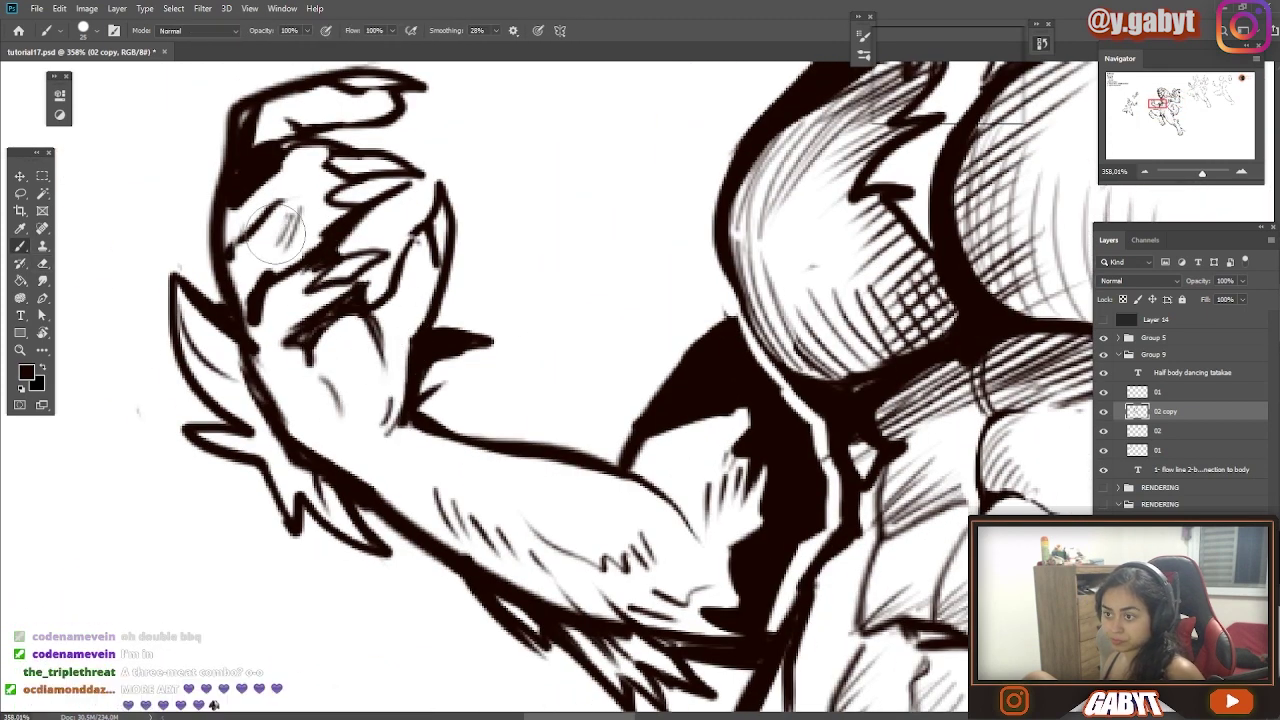
Hatch the clenched hand's fingers and shade the bent leg's knee, thigh underside, shin and foot with diagonal lines
left_click_drag(275, 235, 290, 175)
left_click_drag(577, 312, 432, 272)
left_click_drag(527, 400, 632, 345)
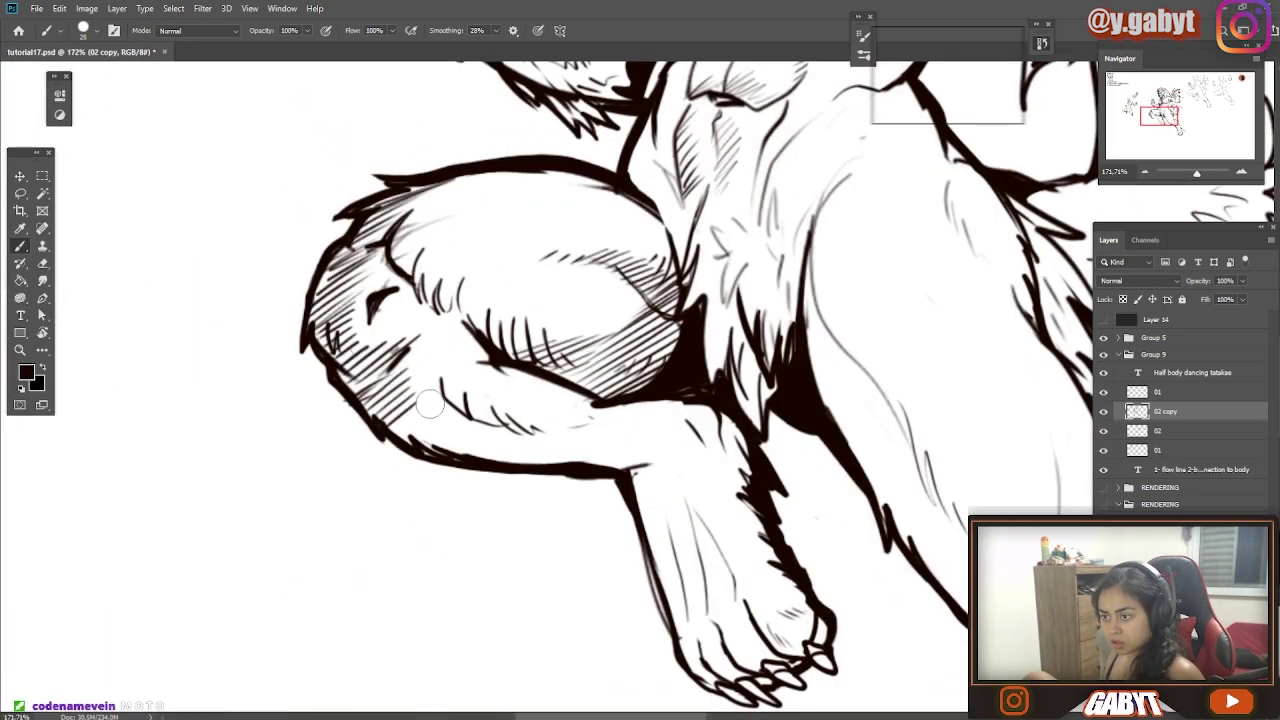
left_click_drag(418, 411, 474, 366)
left_click_drag(537, 473, 396, 443)
scroll(477, 412, "down", 5)
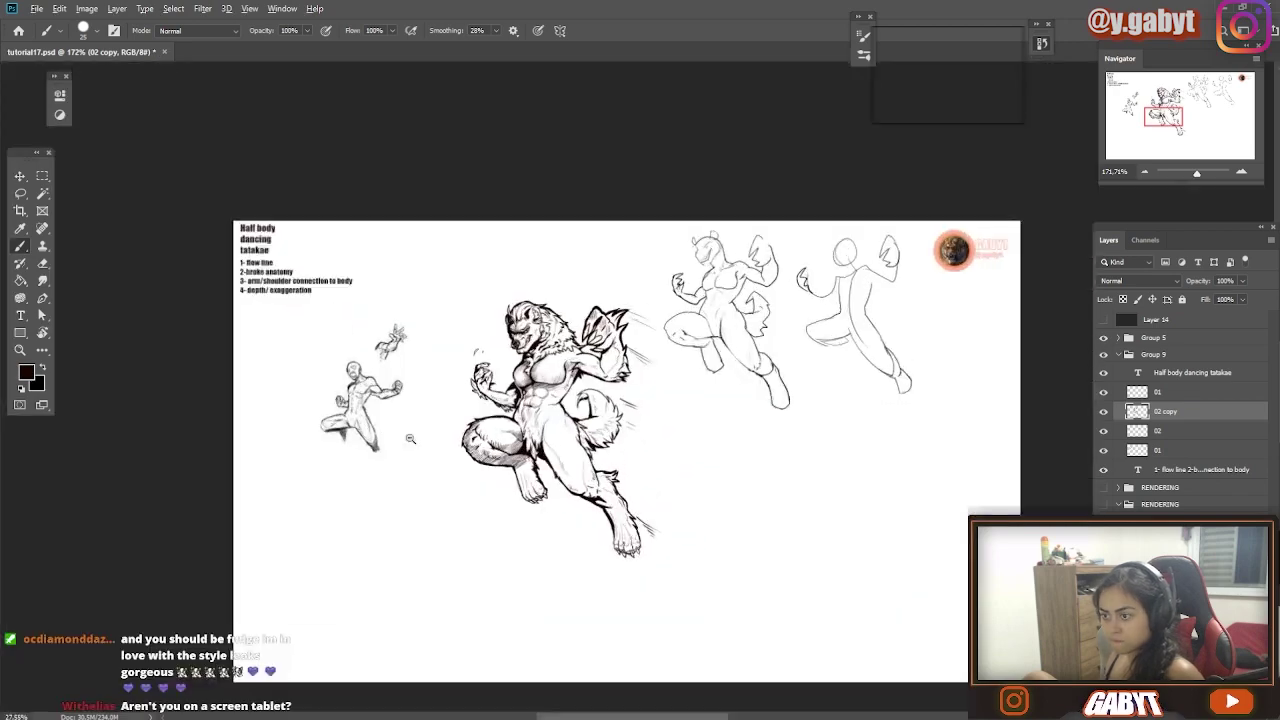
scroll(460, 300, "up", 4)
scroll(440, 366, "down", 5)
scroll(449, 407, "up", 5)
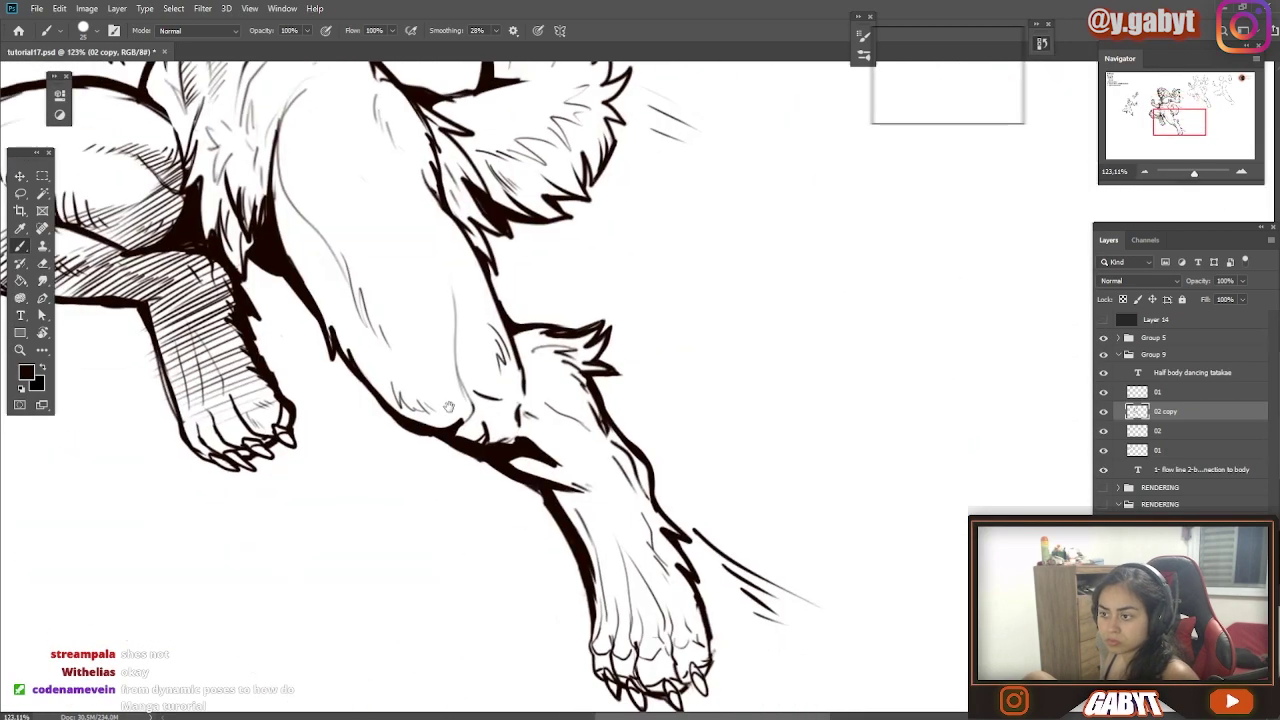
Hatch the inner and lower edges of the extended thigh from the knee up to the hip
left_click_drag(420, 427, 462, 399)
left_click_drag(394, 407, 437, 370)
left_click_drag(370, 320, 409, 420)
left_click_drag(350, 384, 372, 346)
left_click_drag(346, 294, 342, 371)
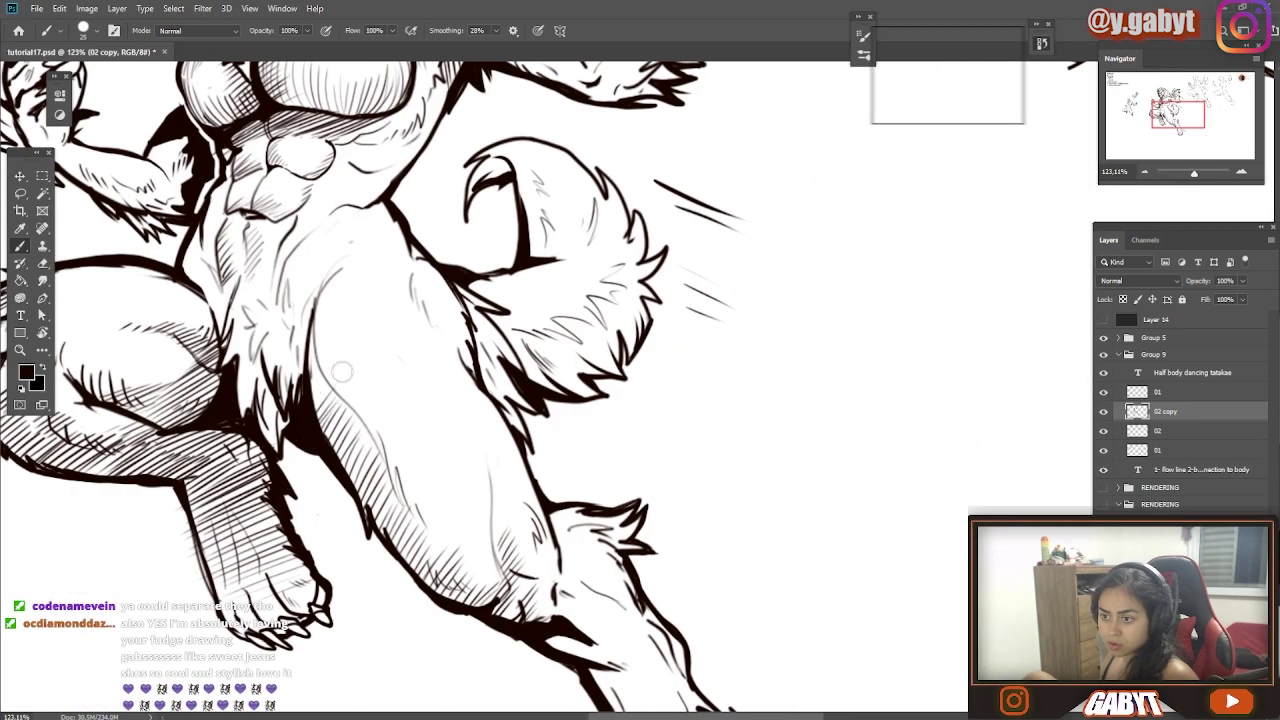
scroll(418, 317, "down", 3)
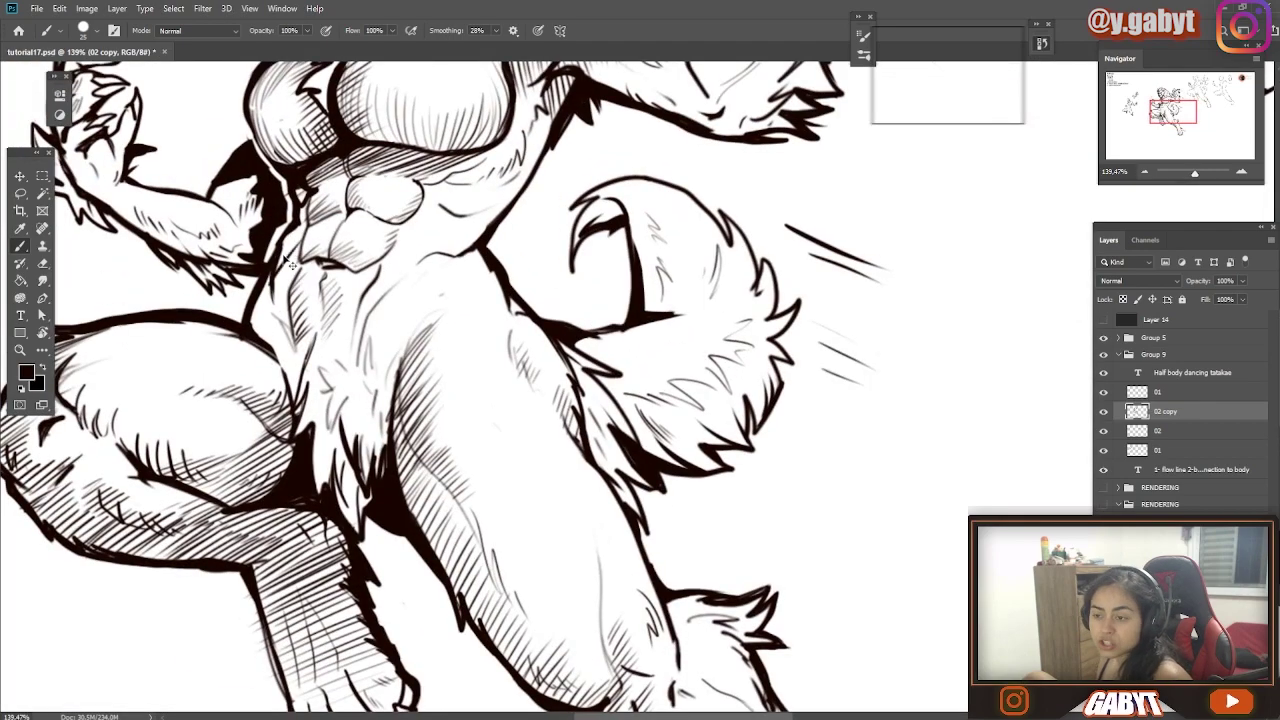
Hatch the lower abdomen and far hip, and shade the top of the bent thigh and knee with long strokes
scroll(427, 244, "up", 6)
scroll(435, 325, "down", 2)
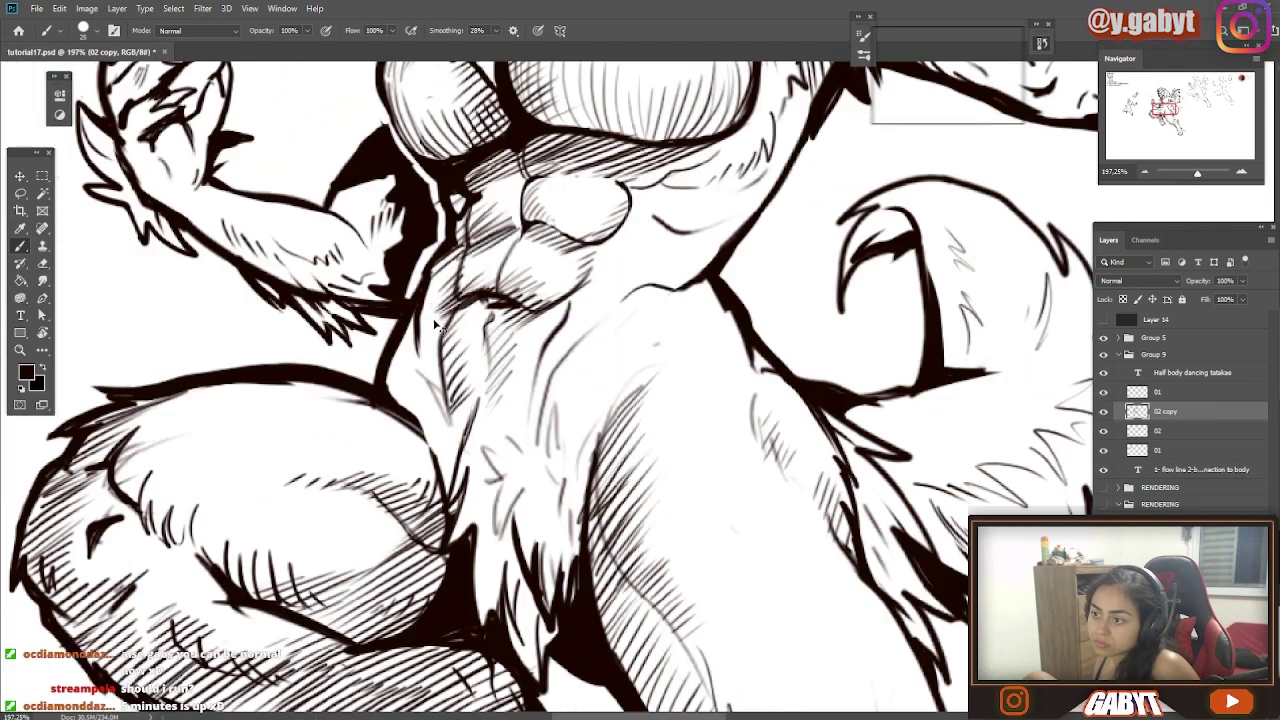
left_click_drag(317, 389, 472, 278)
left_click_drag(422, 242, 494, 222)
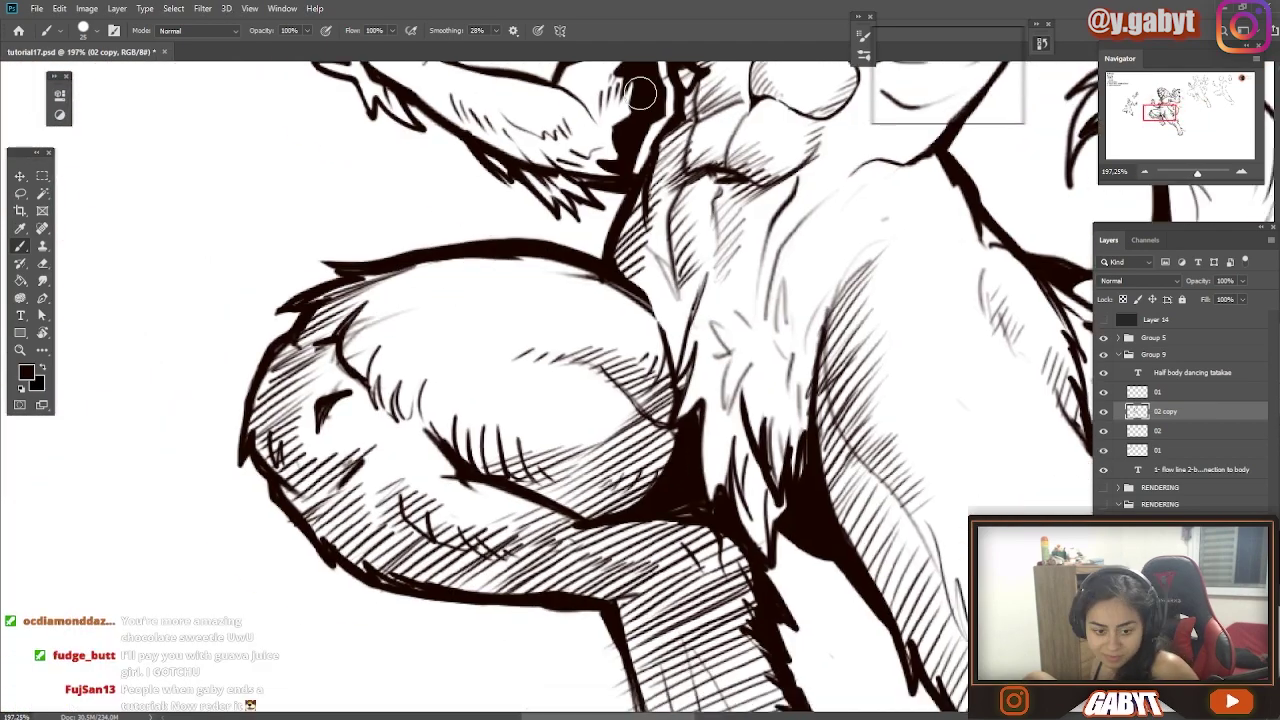
left_click_drag(481, 371, 366, 414)
mouse_move(231, 398)
left_mouse_down()
mouse_move(266, 338)
mouse_move(318, 300)
left_mouse_up()
left_click_drag(360, 340, 402, 296)
Shade the lowered upper arm and forearm with diagonal hatching and crosshatching
mouse_move(700, 480)
left_mouse_down()
mouse_move(173, 263)
mouse_move(250, 172)
left_mouse_up()
scroll(540, 460, "down", 2)
left_click_drag(240, 295, 210, 380)
mouse_move(180, 268)
left_mouse_down()
mouse_move(216, 224)
mouse_move(490, 415)
left_mouse_up()
scroll(460, 290, "up", 2)
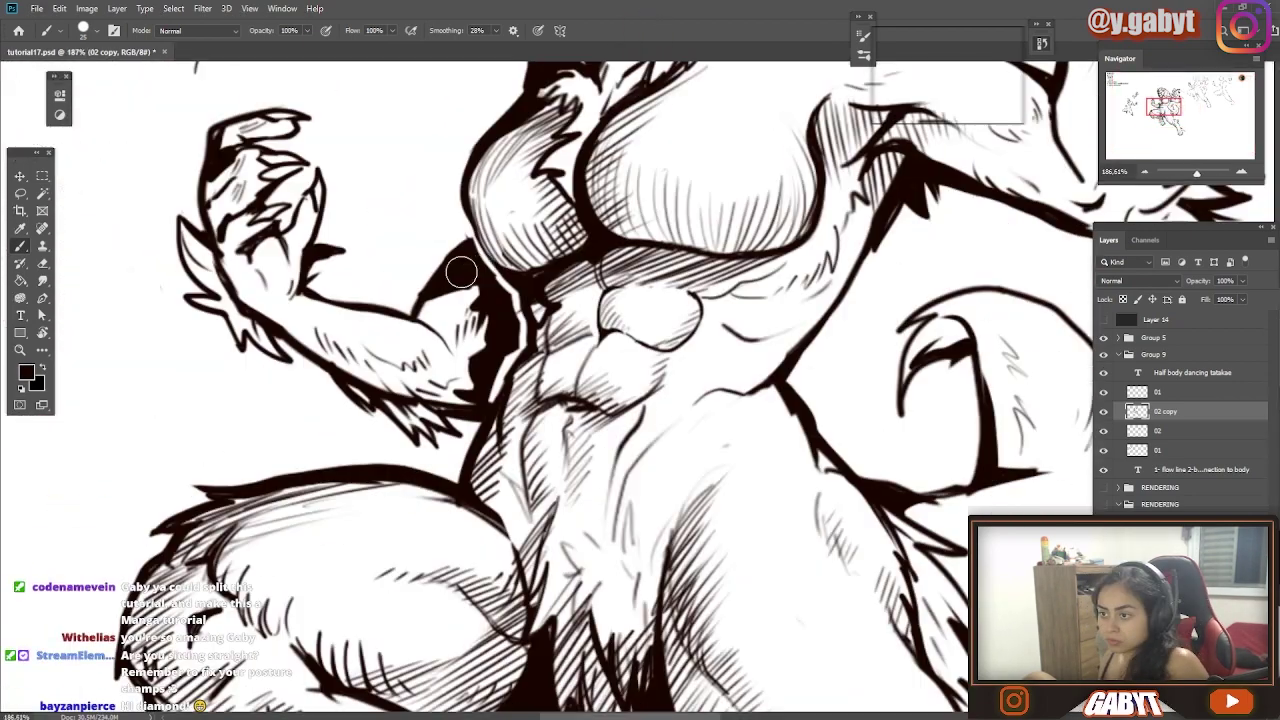
mouse_move(408, 390)
left_mouse_down()
mouse_move(474, 330)
mouse_move(424, 346)
left_mouse_up()
left_click_drag(360, 320, 262, 362)
Hatch the wrist fur tufts, back of the hand and fingers of the lowered arm
left_click_drag(270, 318, 236, 352)
left_click_drag(240, 298, 198, 312)
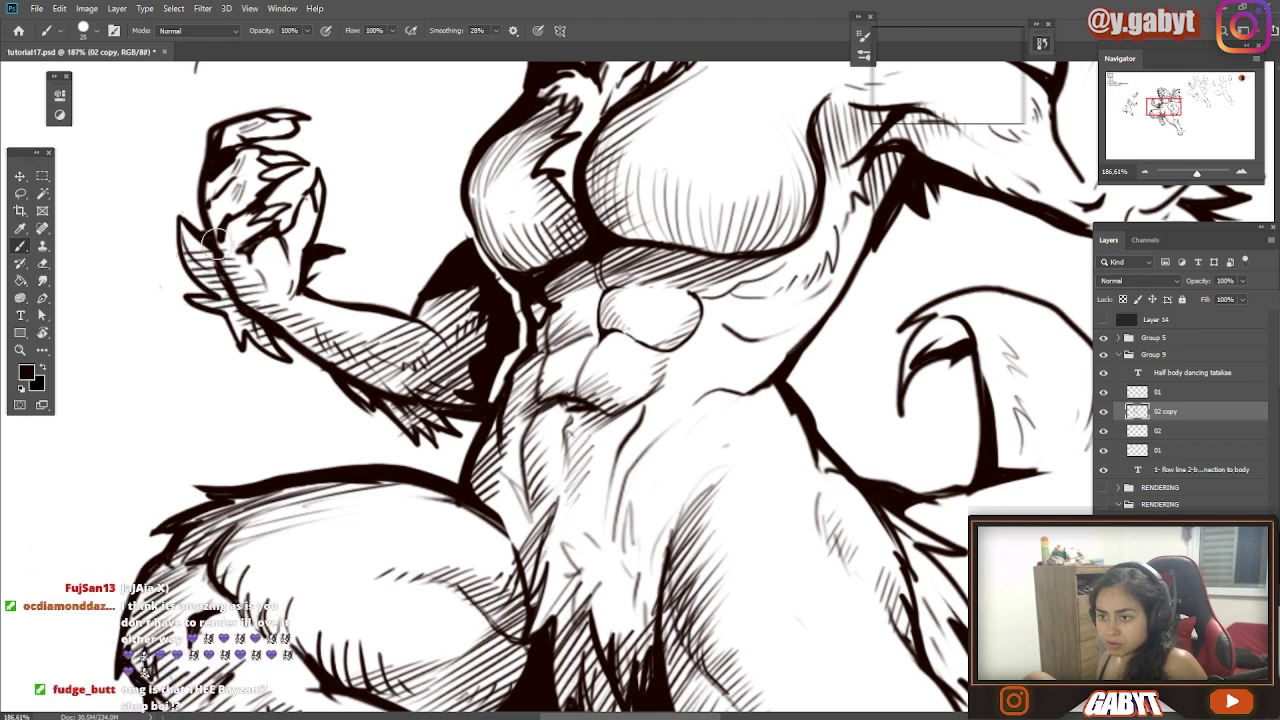
mouse_move(254, 140)
left_mouse_down()
mouse_move(196, 244)
mouse_move(220, 164)
left_mouse_up()
left_click_drag(238, 200, 196, 230)
mouse_move(318, 182)
left_mouse_down()
mouse_move(290, 228)
mouse_move(294, 268)
left_mouse_up()
Hatch the raised arm around its elbow crease and fill the hair on top of the head with dark strands
scroll(443, 356, "down", 3)
mouse_move(907, 115)
left_mouse_down()
mouse_move(582, 251)
mouse_move(512, 315)
mouse_move(514, 248)
mouse_move(489, 301)
left_mouse_up()
scroll(570, 235, "down", 5)
scroll(575, 220, "up", 5)
left_click_drag(504, 362, 522, 388)
scroll(416, 270, "down", 2)
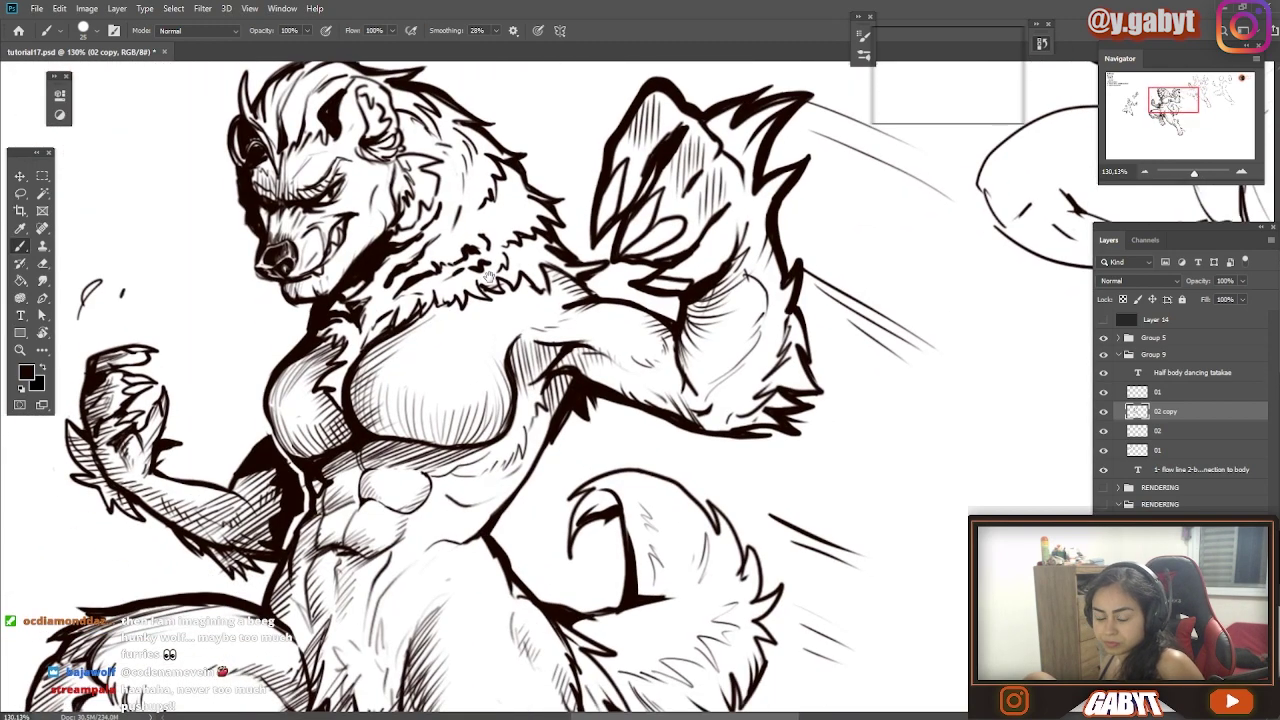
scroll(330, 180, "up", 2)
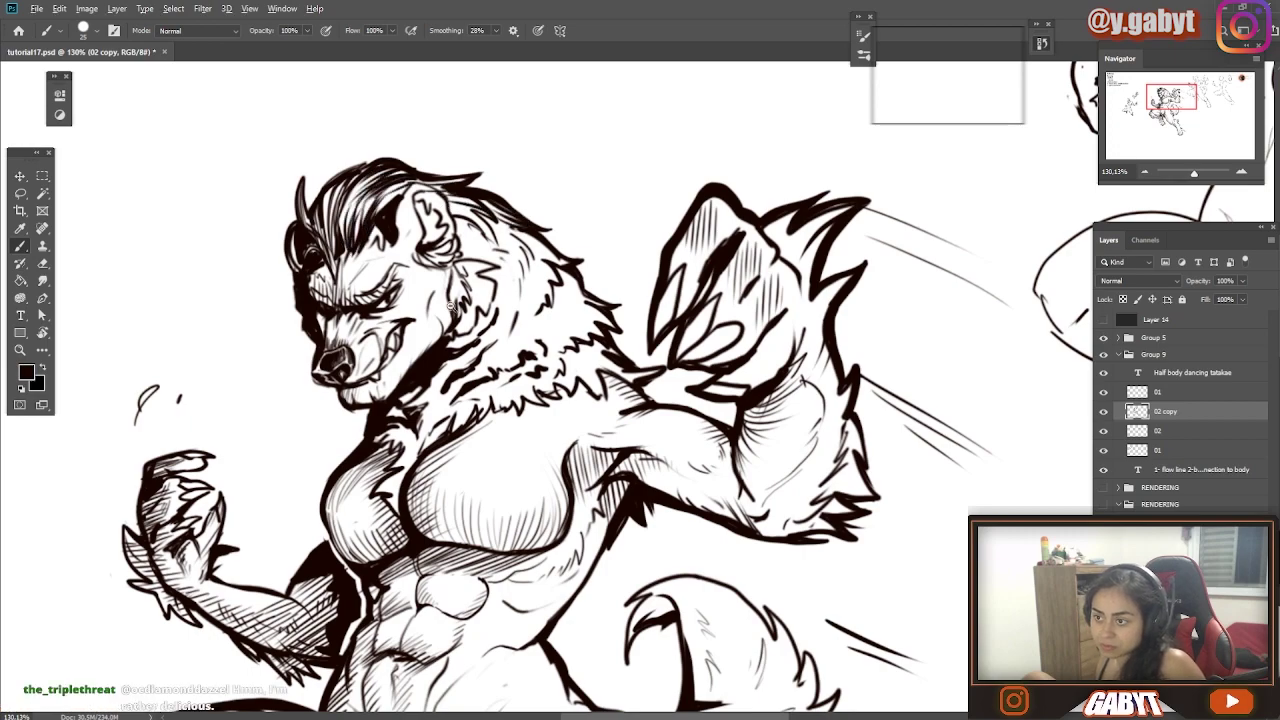
Hatch the extended lower leg from below the knee down to the foot
scroll(450, 306, "down", 5)
scroll(442, 197, "up", 4)
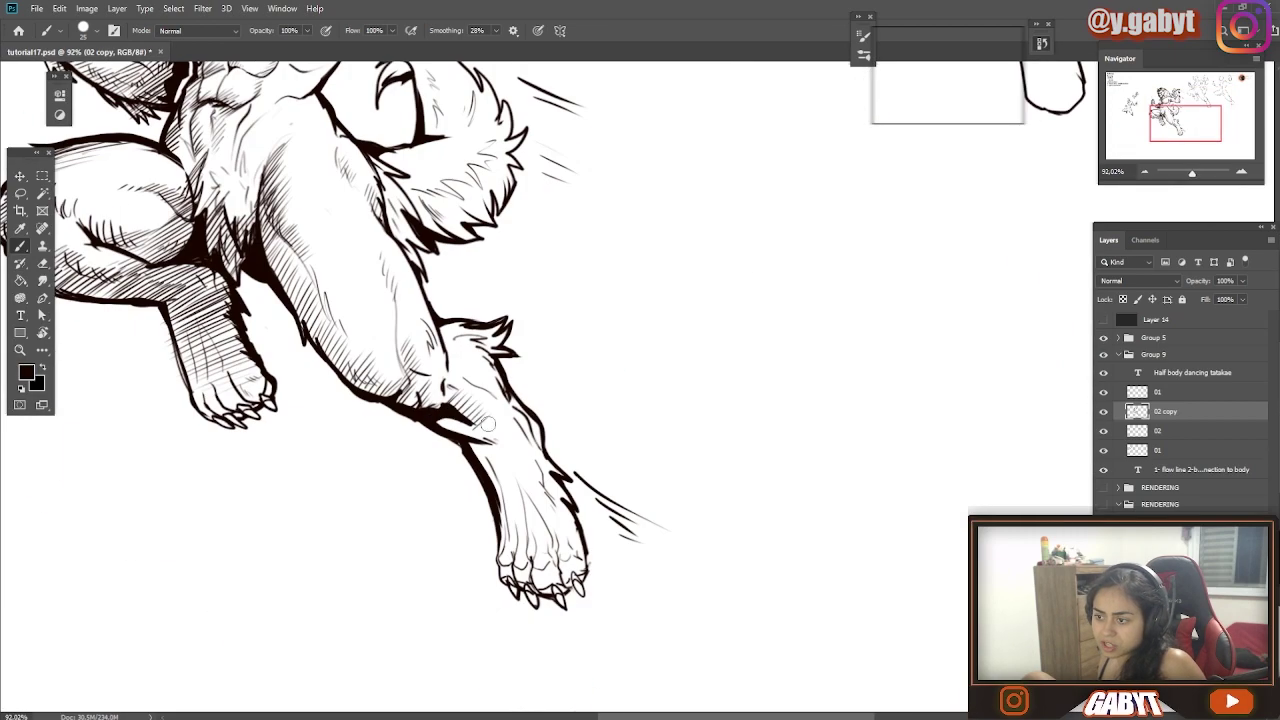
scroll(487, 392, "down", 4)
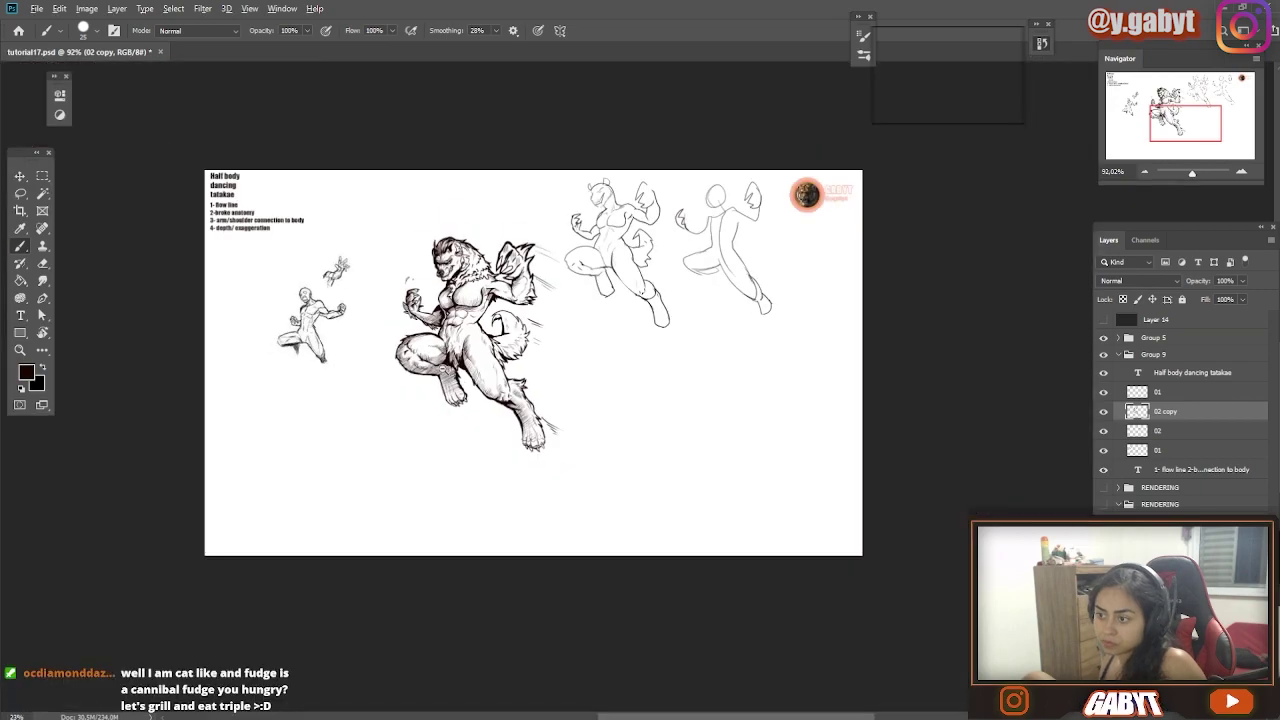
scroll(318, 345, "up", 4)
scroll(450, 520, "down", 5)
scroll(432, 476, "up", 4)
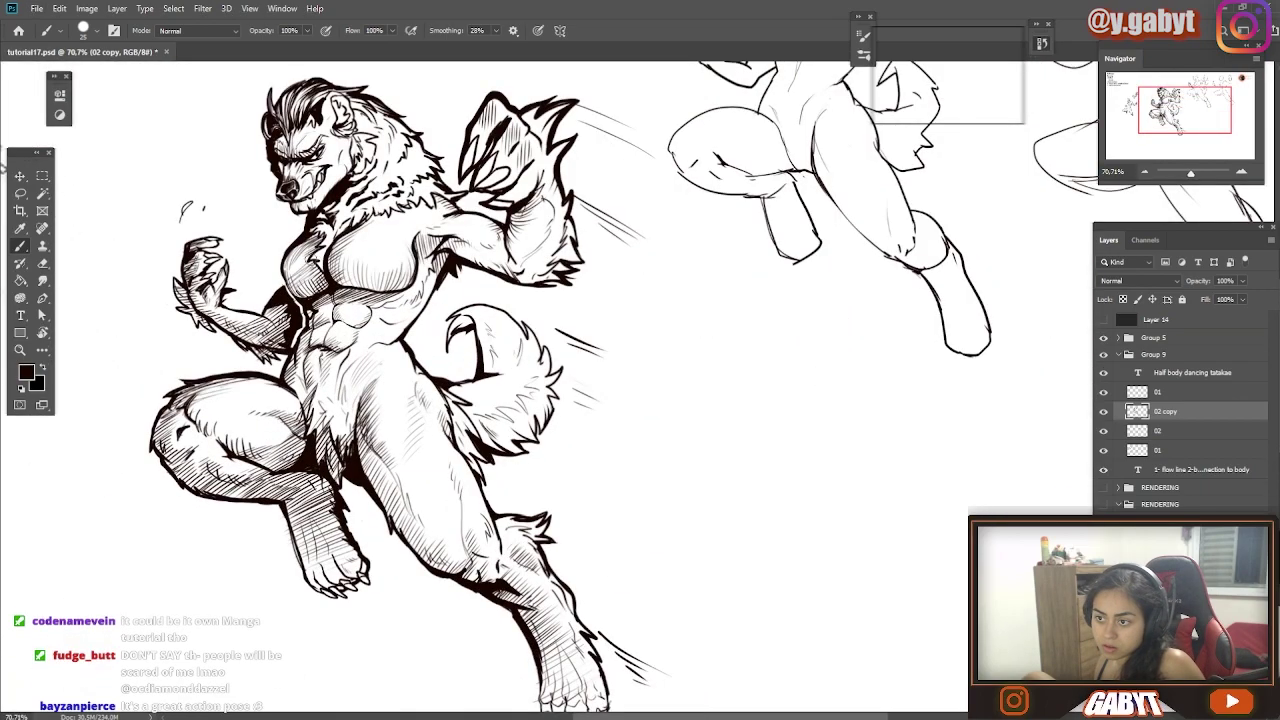
Check the whole figure and save the document
scroll(310, 280, "down", 4)
scroll(400, 390, "up", 5)
key("e")
scroll(560, 325, "down", 5)
key("ctrl+s")
key("b")
scroll(453, 180, "up", 6)
scroll(450, 400, "down", 3)
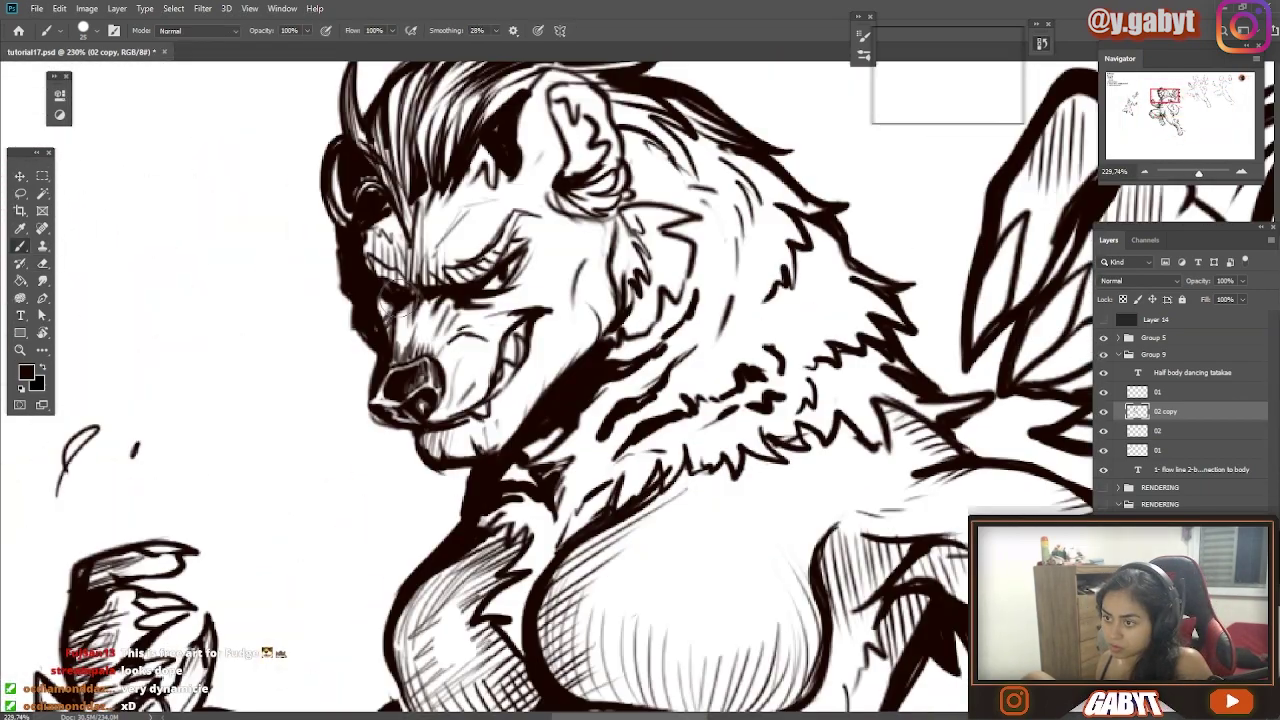
scroll(330, 260, "up", 3)
scroll(240, 210, "down", 5)
scroll(455, 305, "down", 3)
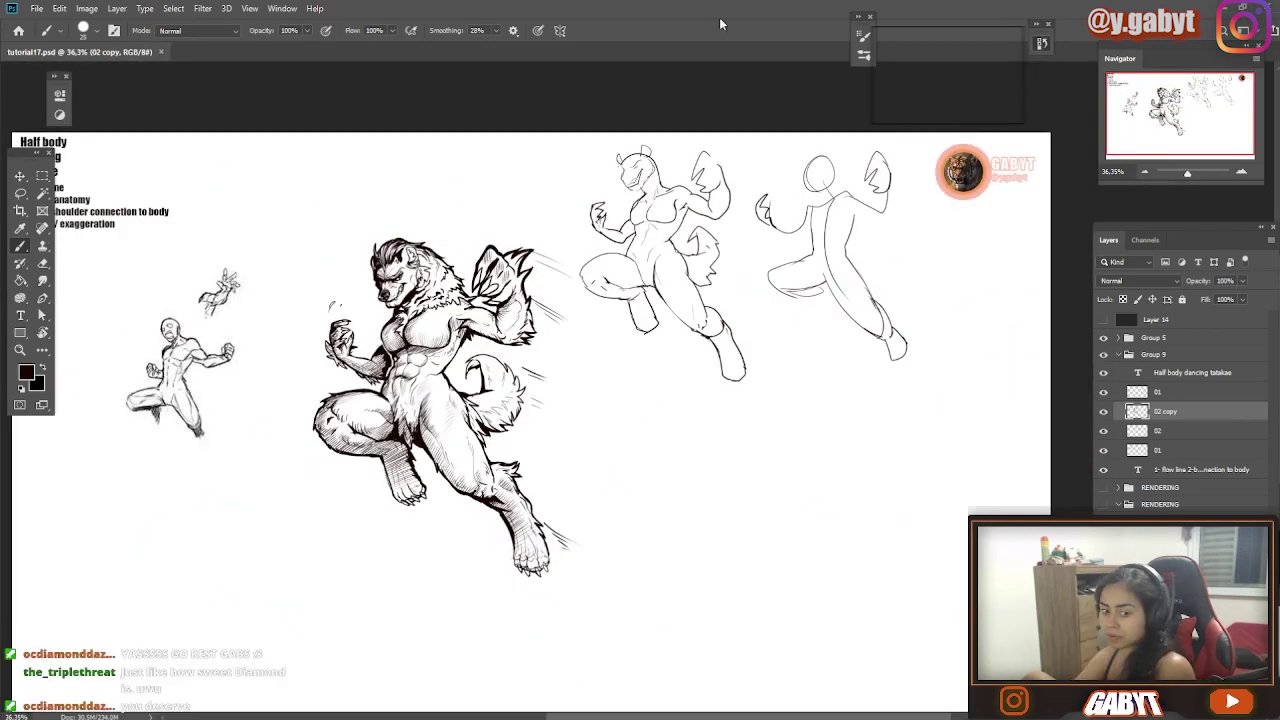
Select the two rough pose sketches on layers 01 and 02, mirror and enlarge them, and move them to the canvas's left half
left_click(857, 345, "ctrl")
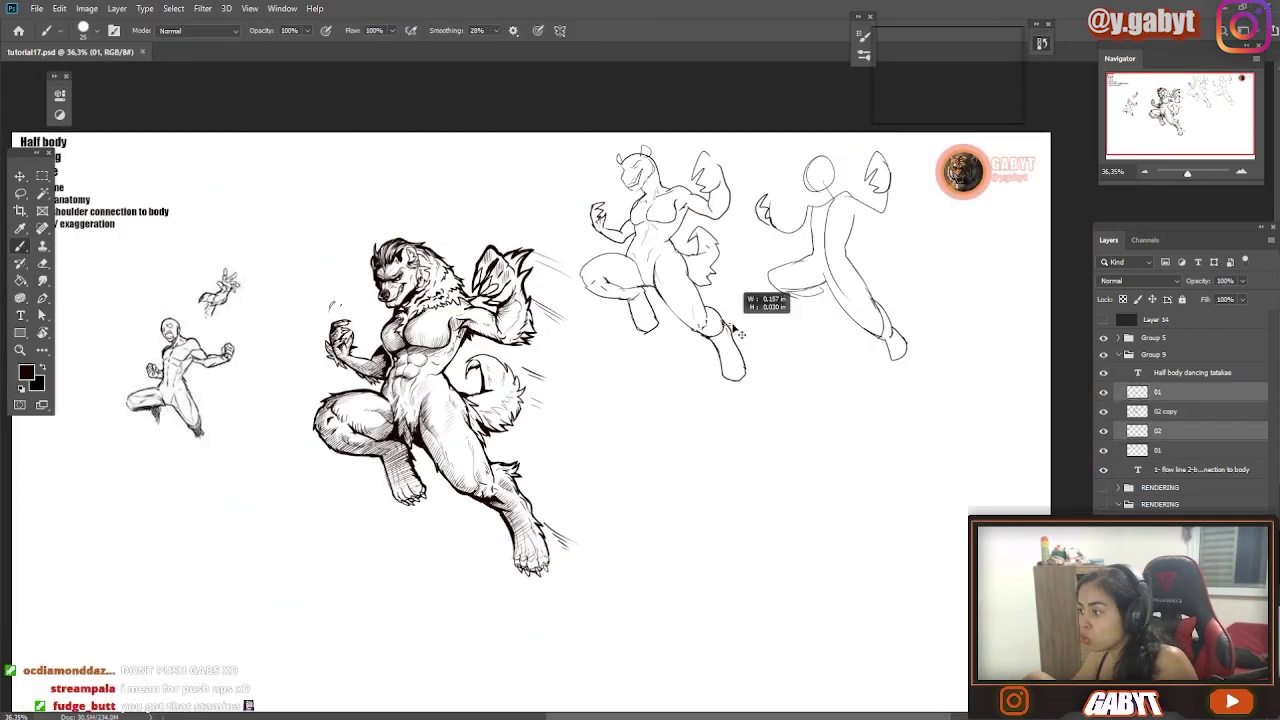
key("ctrl+t")
left_click_drag(580, 382, 400, 510)
left_click_drag(560, 340, 318, 500)
key("Return")
Mirror the inked werewolf horizontally, scale it to 146.22%, and place it on the canvas's right side beside the sketches
left_click(590, 330, "ctrl")
key("ctrl+t")
left_click_drag(739, 531, 850, 680)
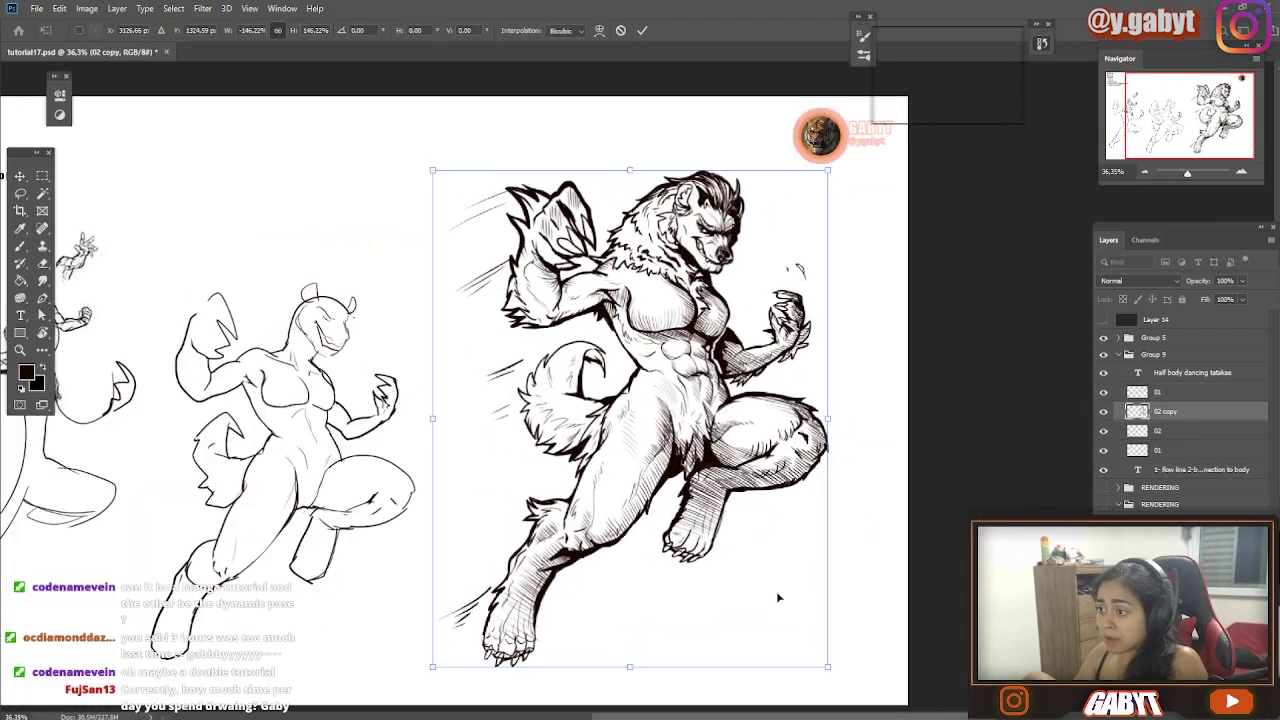
key("Return")
Darken the back edge of the mirrored werewolf's mane with thick black fur strands
scroll(716, 364, "down", 4)
scroll(716, 364, "up", 3)
scroll(716, 364, "down", 1)
scroll(716, 364, "up", 5)
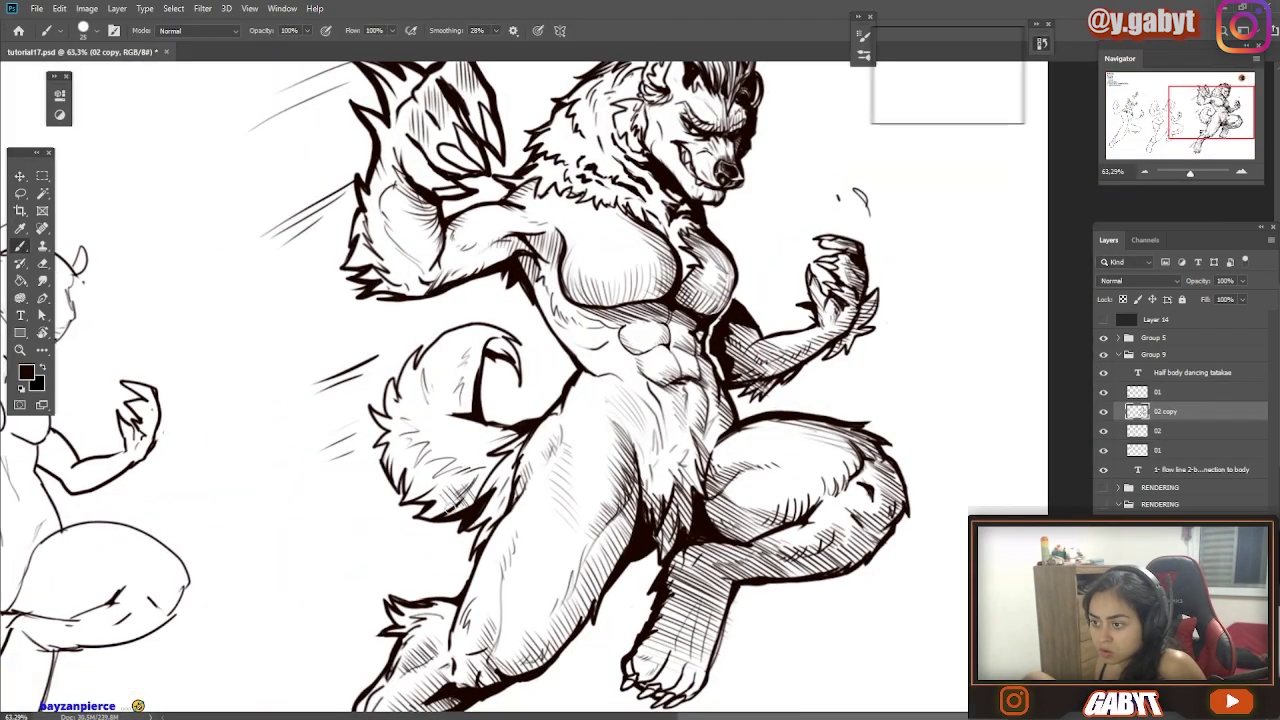
left_click_drag(462, 333, 506, 361)
scroll(620, 390, "down", 5)
scroll(640, 395, "up", 5)
scroll(690, 315, "up", 2)
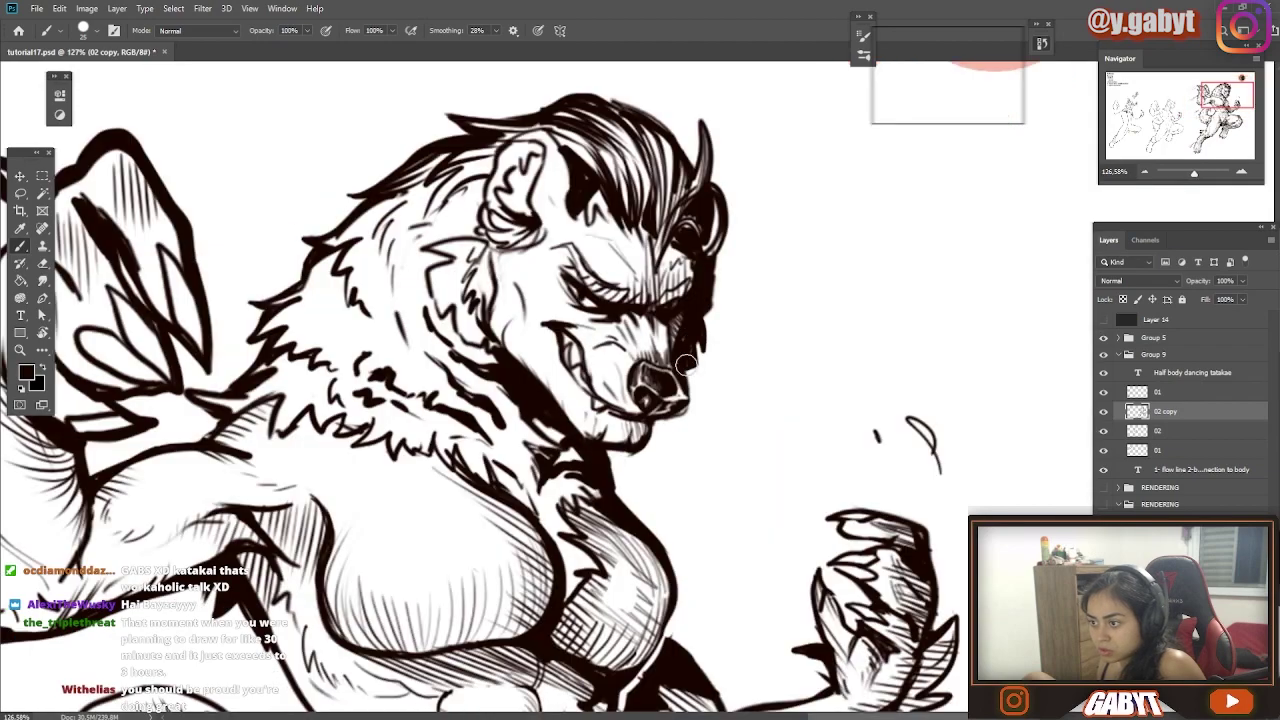
scroll(616, 524, "down", 2)
scroll(616, 524, "up", 3)
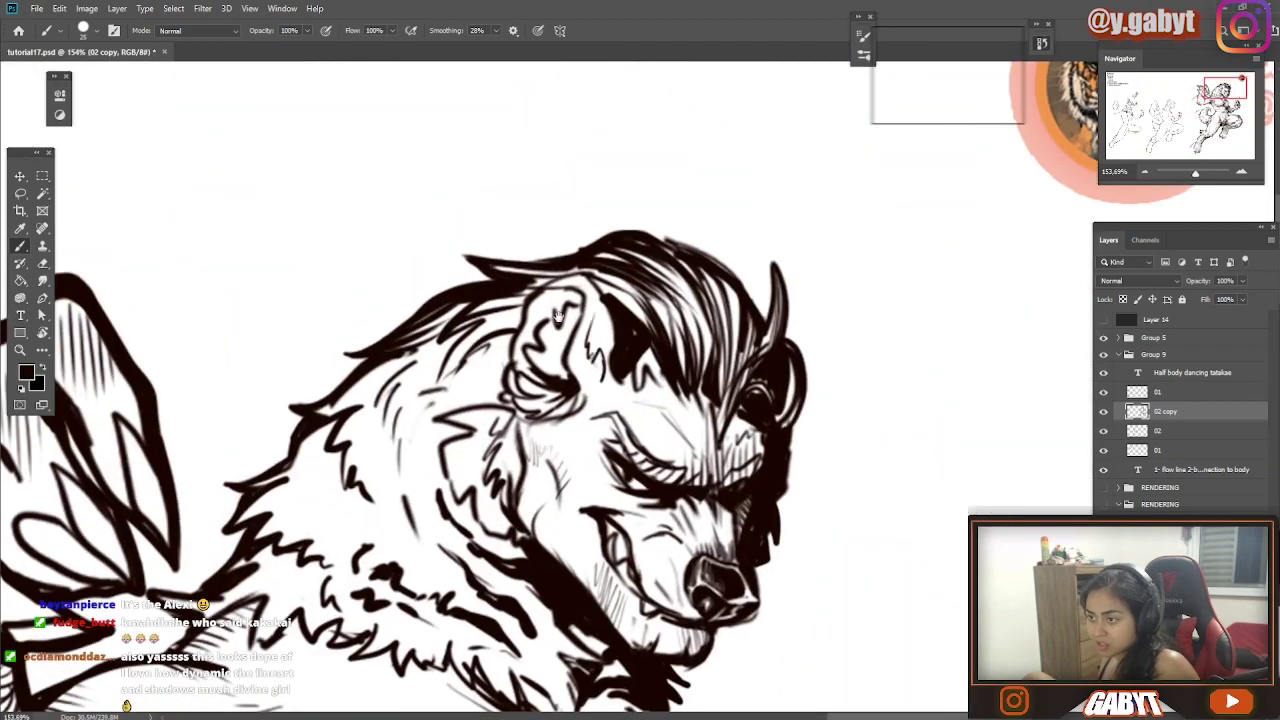
scroll(503, 330, "down", 6)
scroll(503, 330, "up", 2)
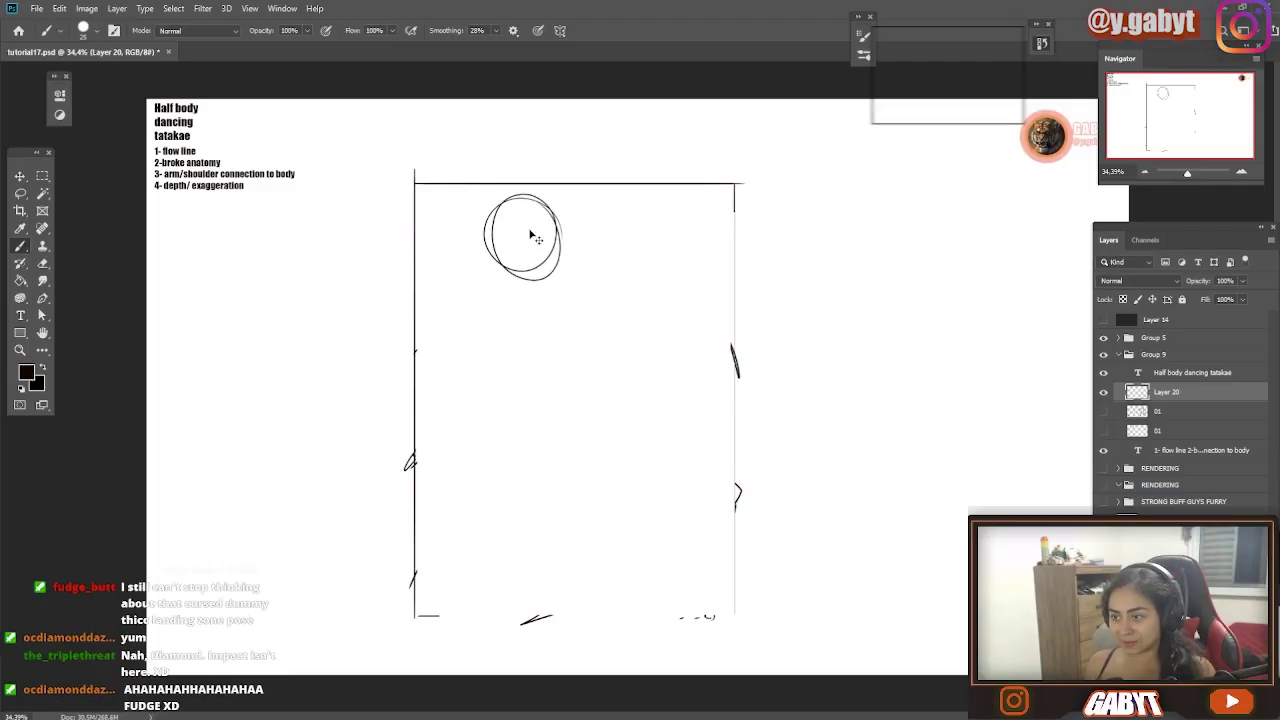
Rough out the half-body furry's torso, hips and bushy tail inside the frame, and draw the bent arm with elbow fur
left_click_drag(652, 312, 553, 296)
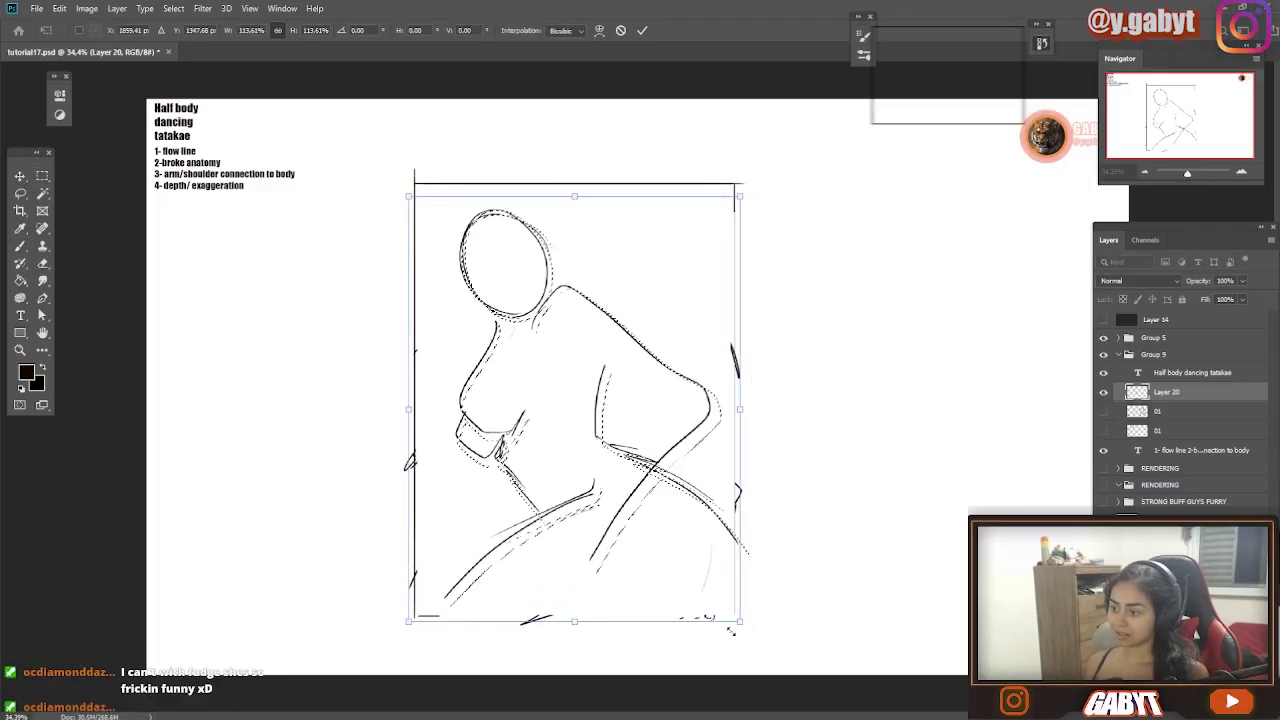
left_click_drag(590, 548, 698, 565)
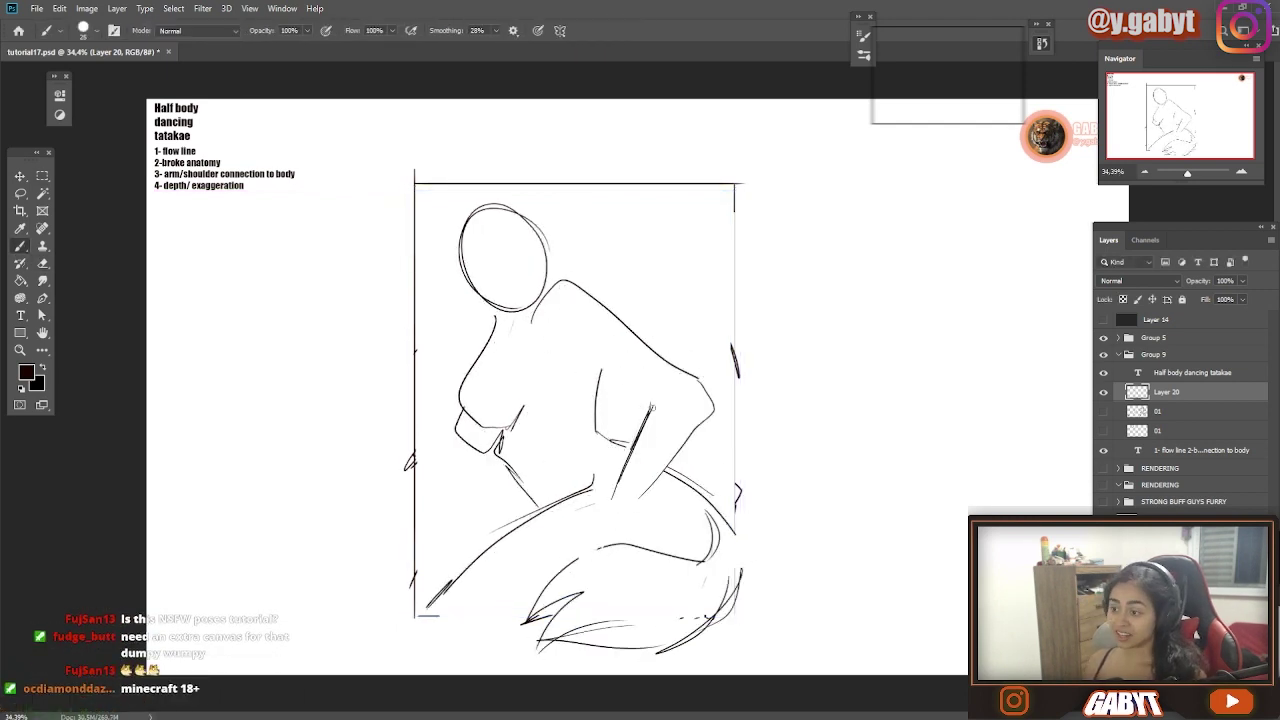
mouse_move(558, 350)
left_mouse_down()
mouse_move(650, 406)
mouse_move(738, 418)
left_mouse_up()
left_click_drag(714, 406, 726, 451)
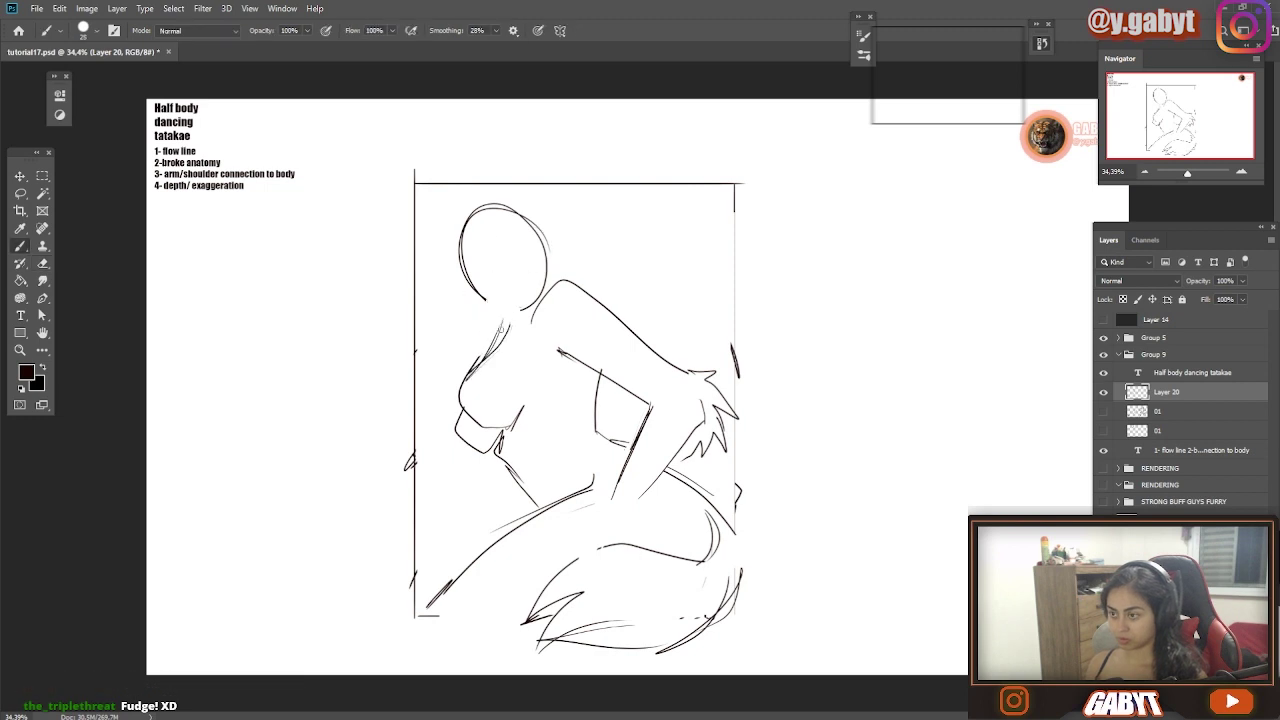
Sketch the neck, round ears, long hair, eyes, nose and mouth, and shape the jaw of the half-body figure
left_click_drag(488, 350, 535, 295)
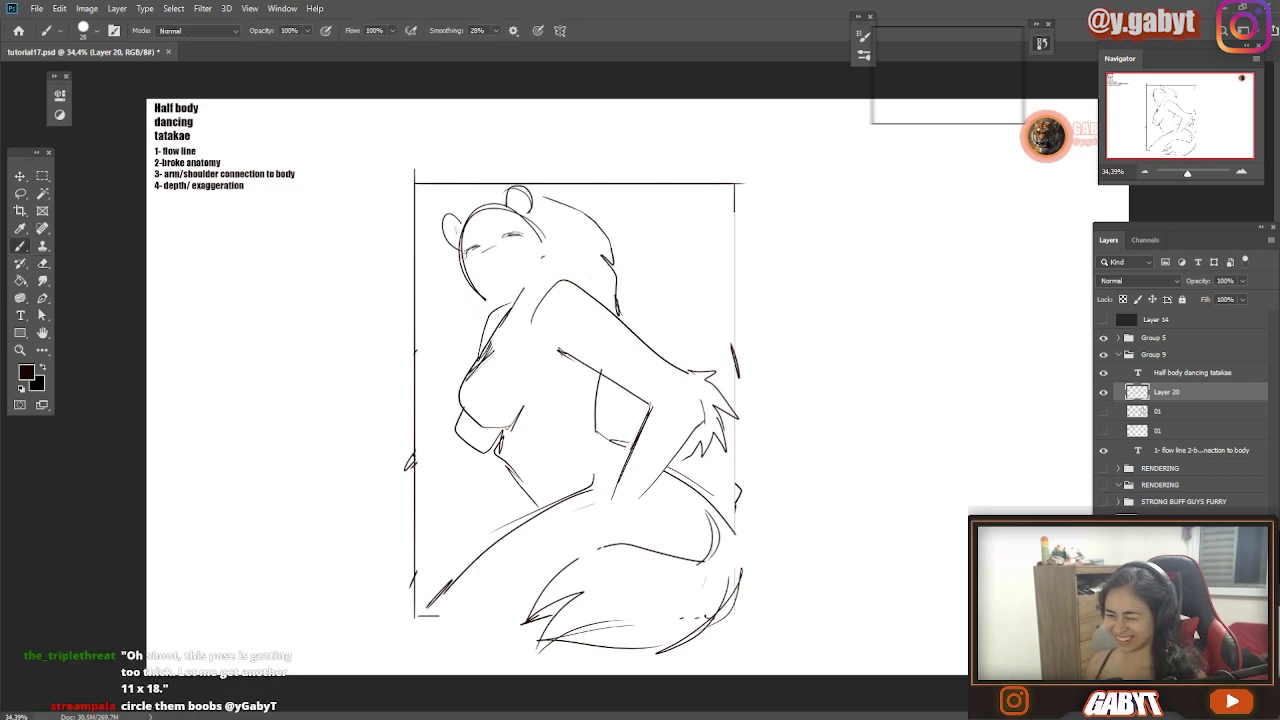
left_click_drag(500, 254, 488, 262)
left_click_drag(524, 370, 505, 428)
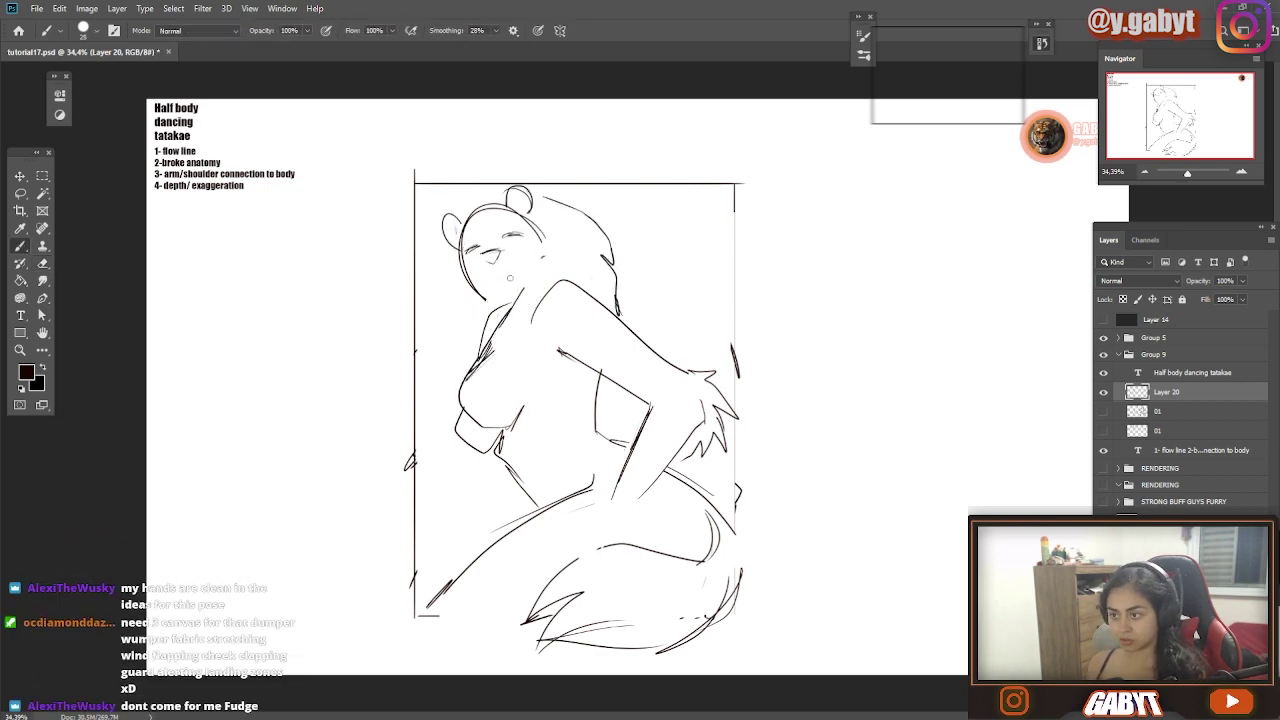
mouse_move(546, 243)
left_mouse_down()
mouse_move(487, 299)
mouse_move(471, 291)
left_mouse_up()
key("e")
key("b")
Add armpit fur, draw the hand resting on the hip, and clean up the back contour behind the arm
mouse_move(586, 365)
left_mouse_down()
mouse_move(574, 386)
mouse_move(531, 397)
left_mouse_up()
left_click_drag(630, 460, 594, 548)
mouse_move(640, 500)
left_mouse_down()
mouse_move(647, 549)
mouse_move(613, 538)
left_mouse_up()
left_click_drag(628, 506, 624, 537)
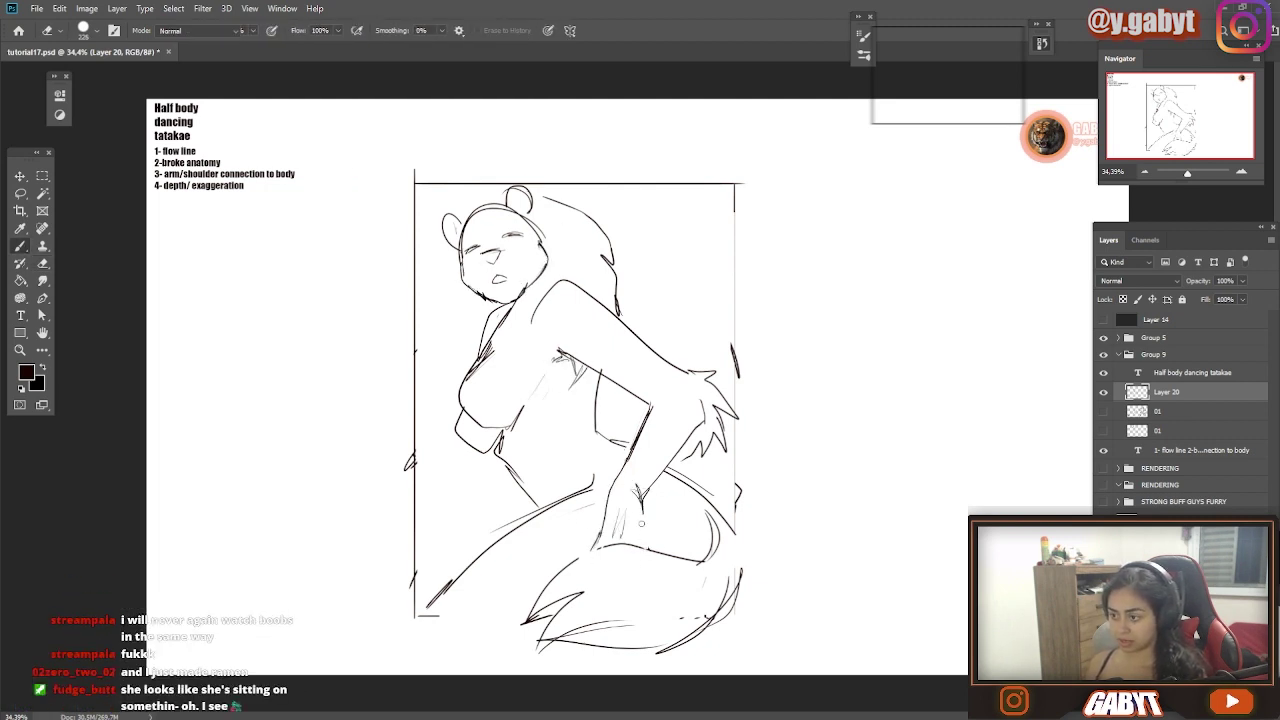
left_click_drag(707, 512, 703, 555)
key("ctrl+z")
key("e")
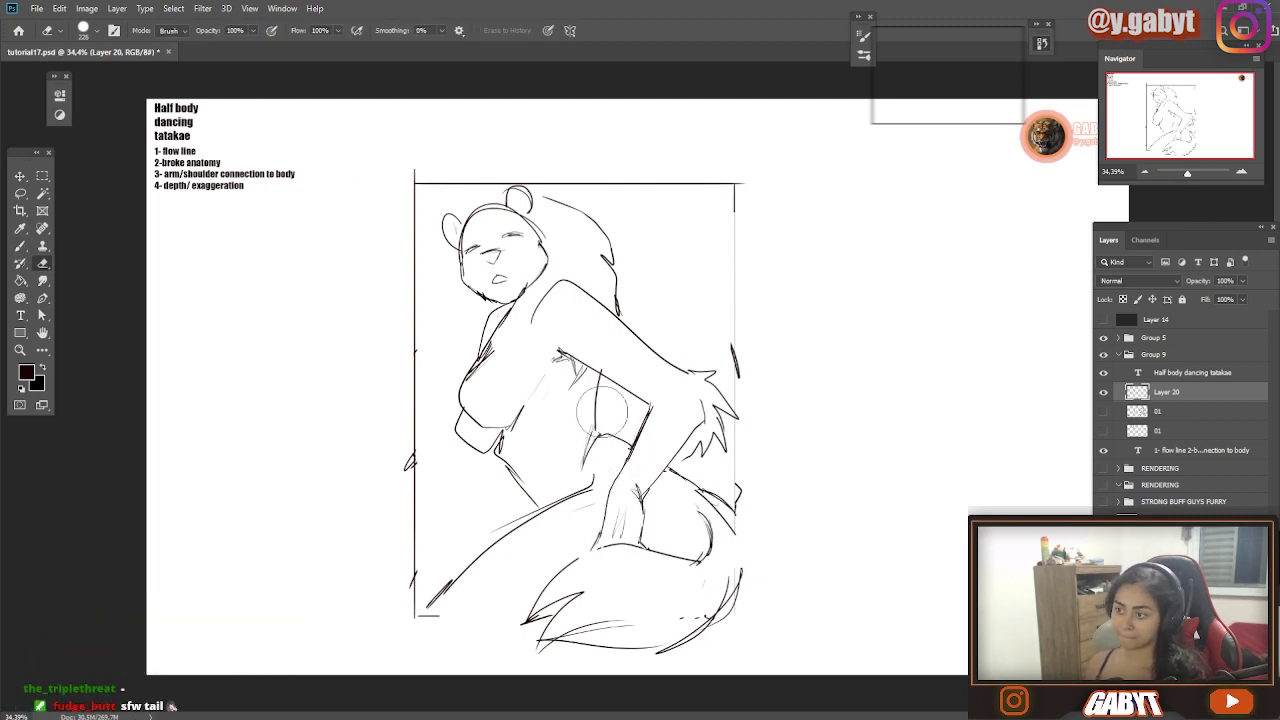
left_click_drag(606, 375, 585, 452)
key("e")
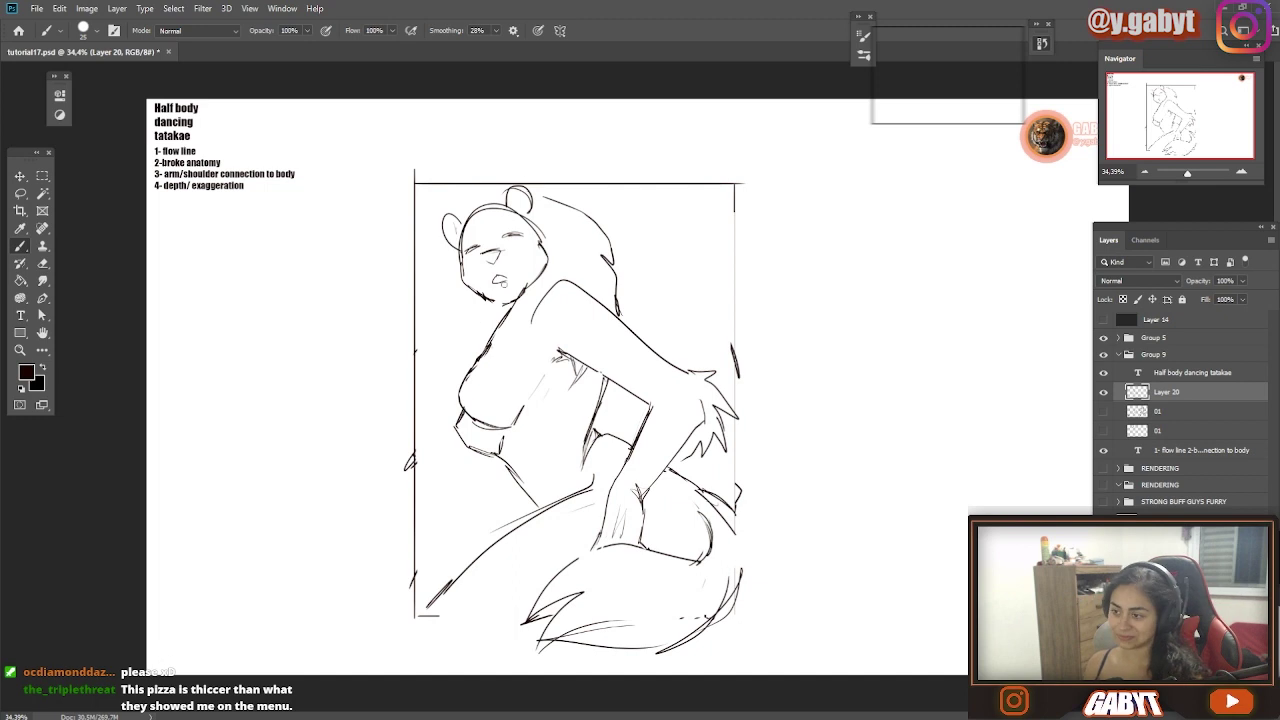
Add a small ring to the ear and refine the face with half-closed eyes, arched brows and a smiling mouth
left_click_drag(440, 224, 442, 229)
scroll(487, 228, "up", 6)
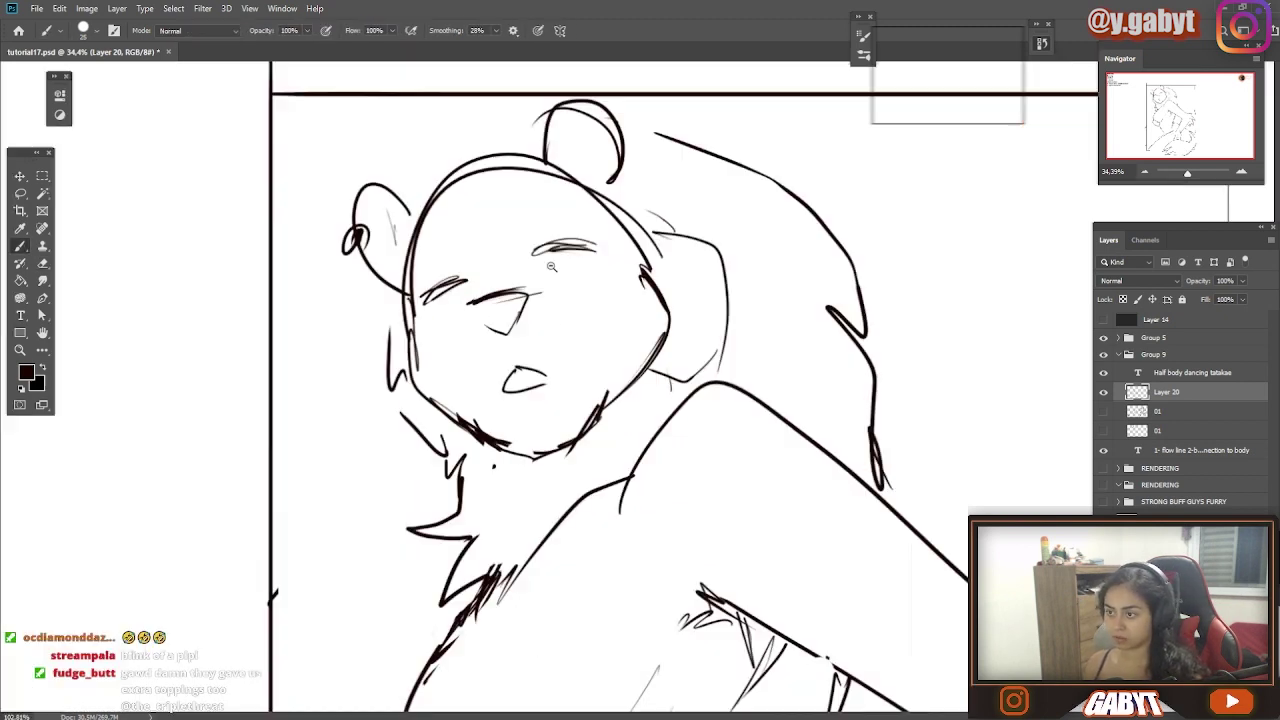
left_click_drag(530, 257, 595, 247)
left_click_drag(422, 298, 466, 281)
mouse_move(540, 384)
left_mouse_down()
mouse_move(514, 367)
mouse_move(576, 351)
mouse_move(555, 370)
left_mouse_up()
key("e")
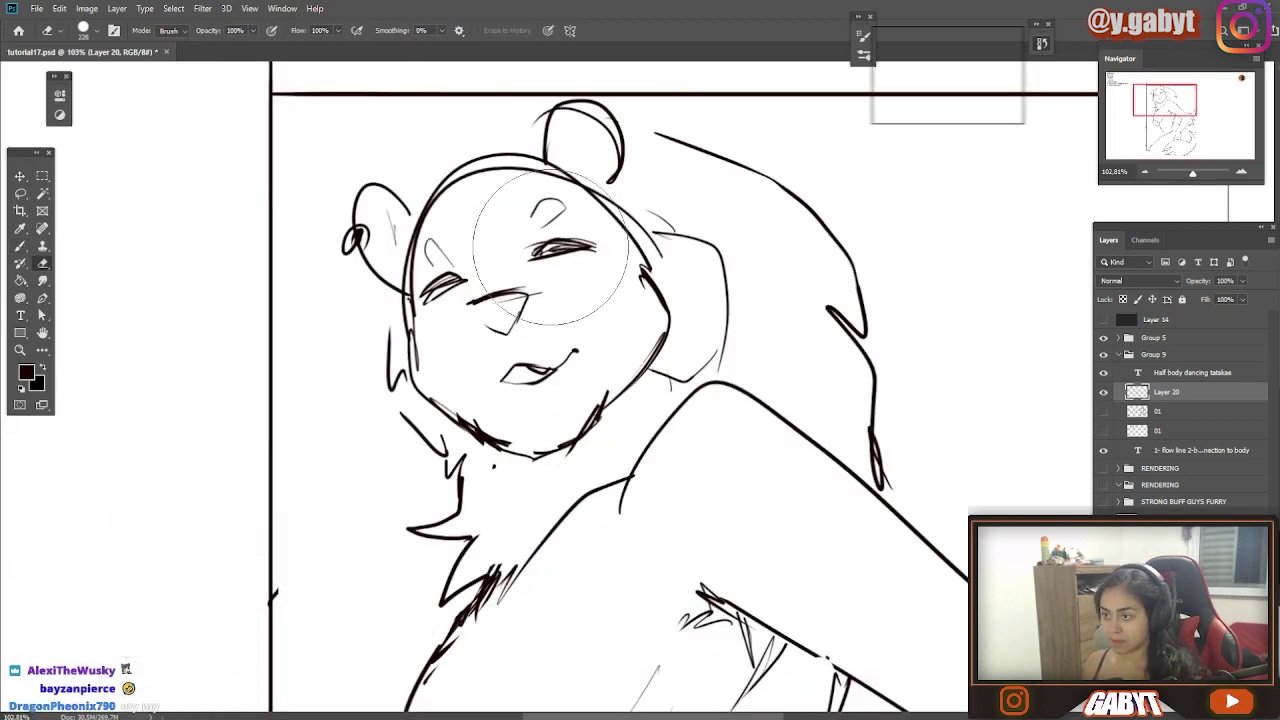
left_click_drag(551, 247, 580, 248)
key("b")
Draw the flowing mane around the head and the raised arm with a finger touching the cheek
mouse_move(593, 244)
left_mouse_down()
mouse_move(535, 248)
mouse_move(503, 362)
left_mouse_up()
scroll(493, 465, "down", 2)
scroll(706, 351, "down", 3)
scroll(751, 293, "up", 3)
left_click_drag(702, 281, 691, 294)
scroll(790, 285, "down", 2)
scroll(739, 510, "down", 1)
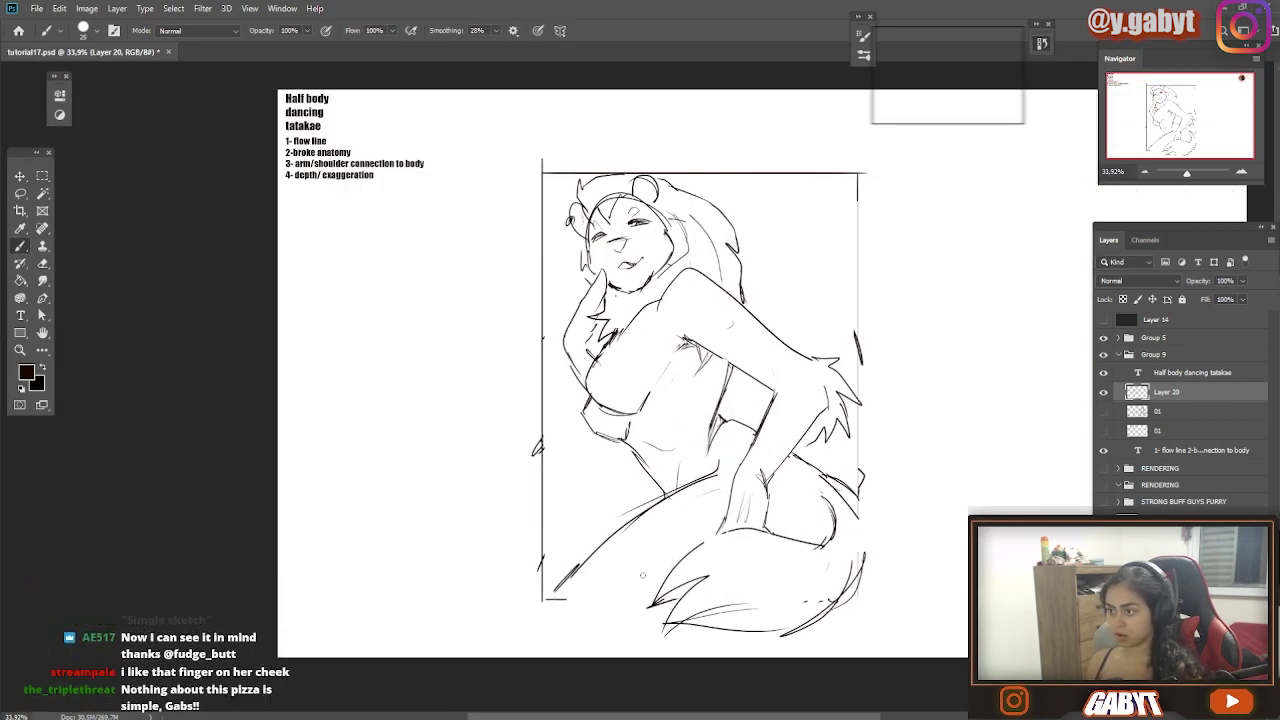
scroll(643, 575, "down", 2)
scroll(643, 575, "up", 3)
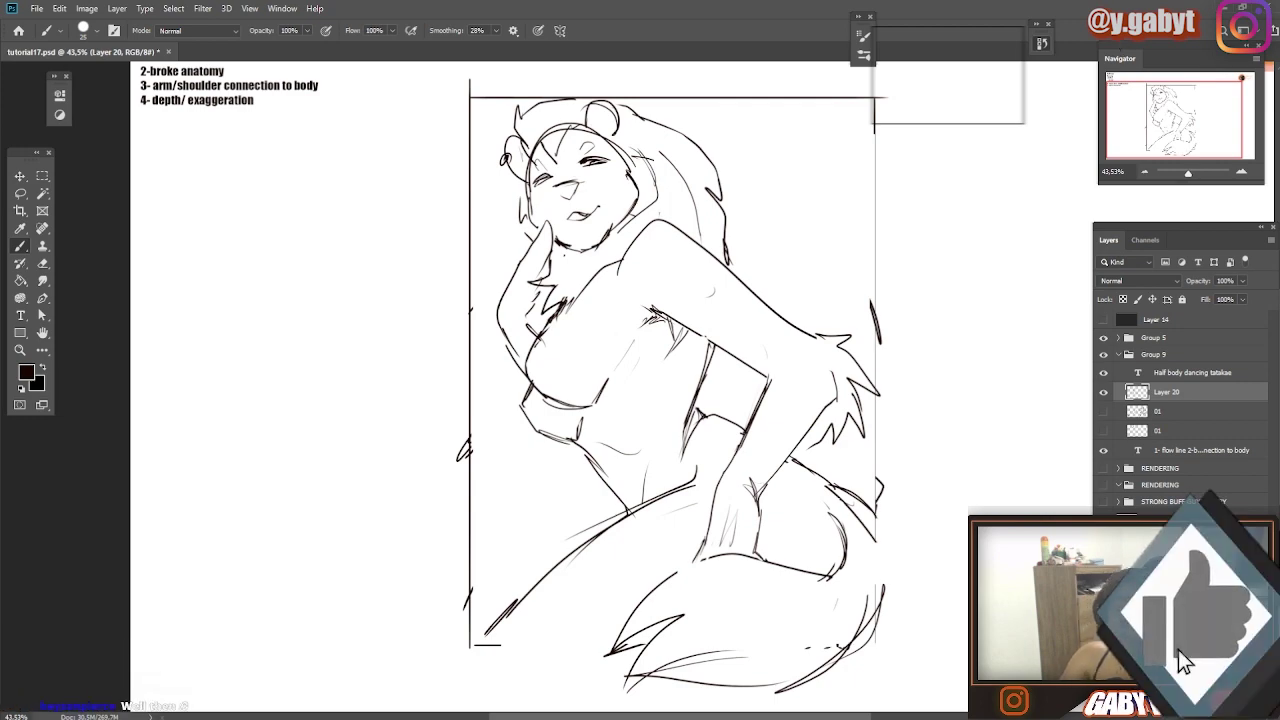
Add cheek strokes to the face and redraw the nose as a rounded triangle above the smiling mouth
scroll(678, 329, "down", 2)
scroll(572, 228, "up", 10)
mouse_move(708, 220)
left_mouse_down()
mouse_move(634, 243)
mouse_move(711, 213)
mouse_move(638, 254)
mouse_move(655, 213)
left_mouse_up()
scroll(695, 262, "down", 7)
scroll(695, 262, "up", 5)
key("e")
key("b")
left_click_drag(630, 197, 653, 217)
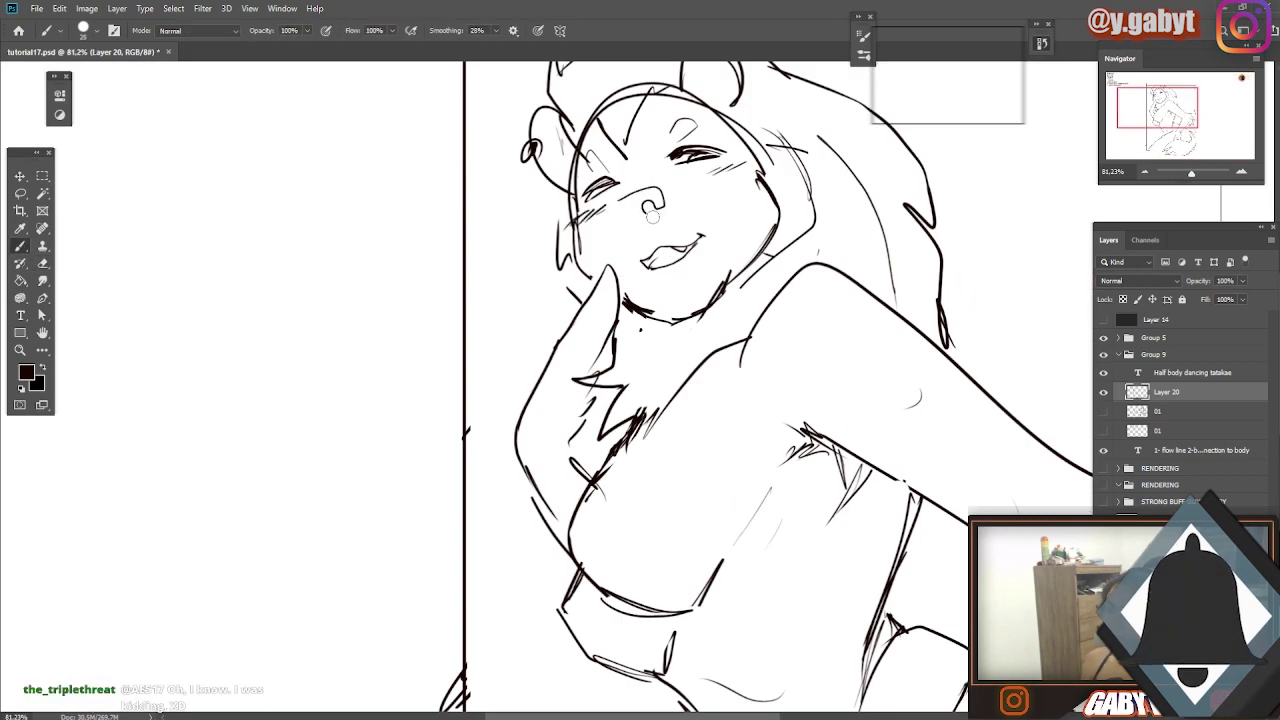
scroll(652, 212, "down", 3)
scroll(632, 218, "up", 3)
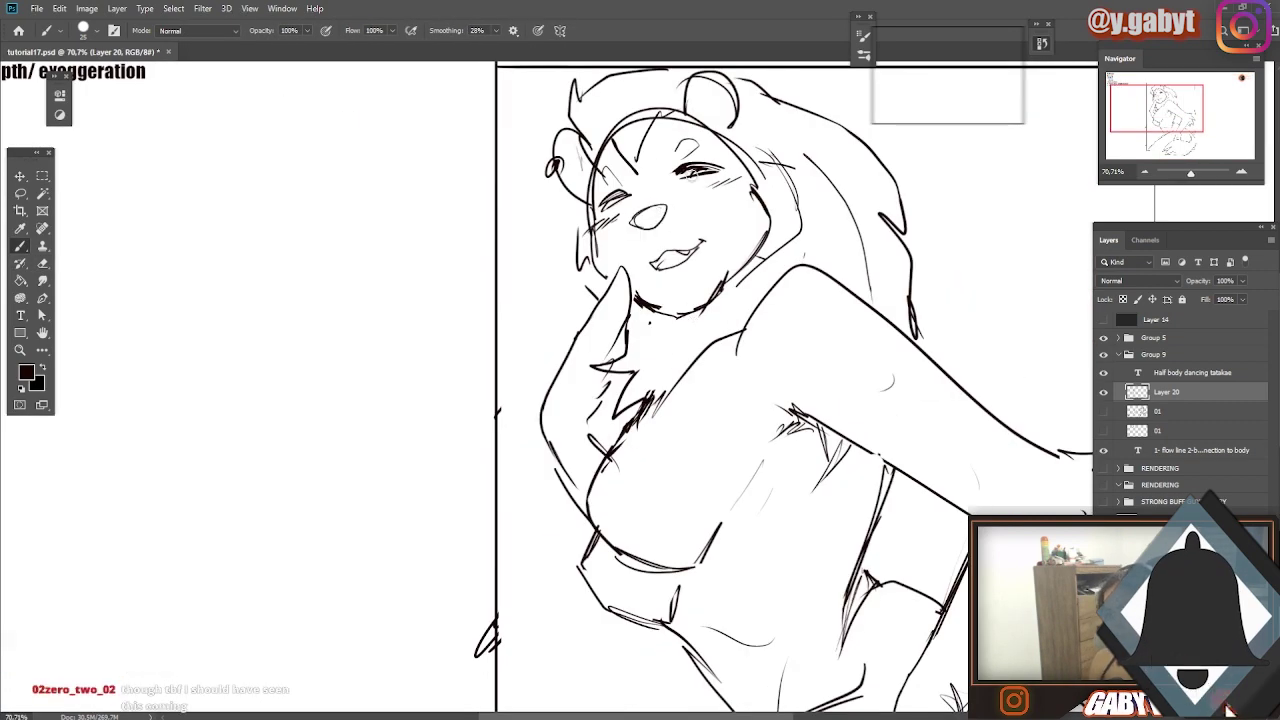
scroll(497, 190, "down", 3)
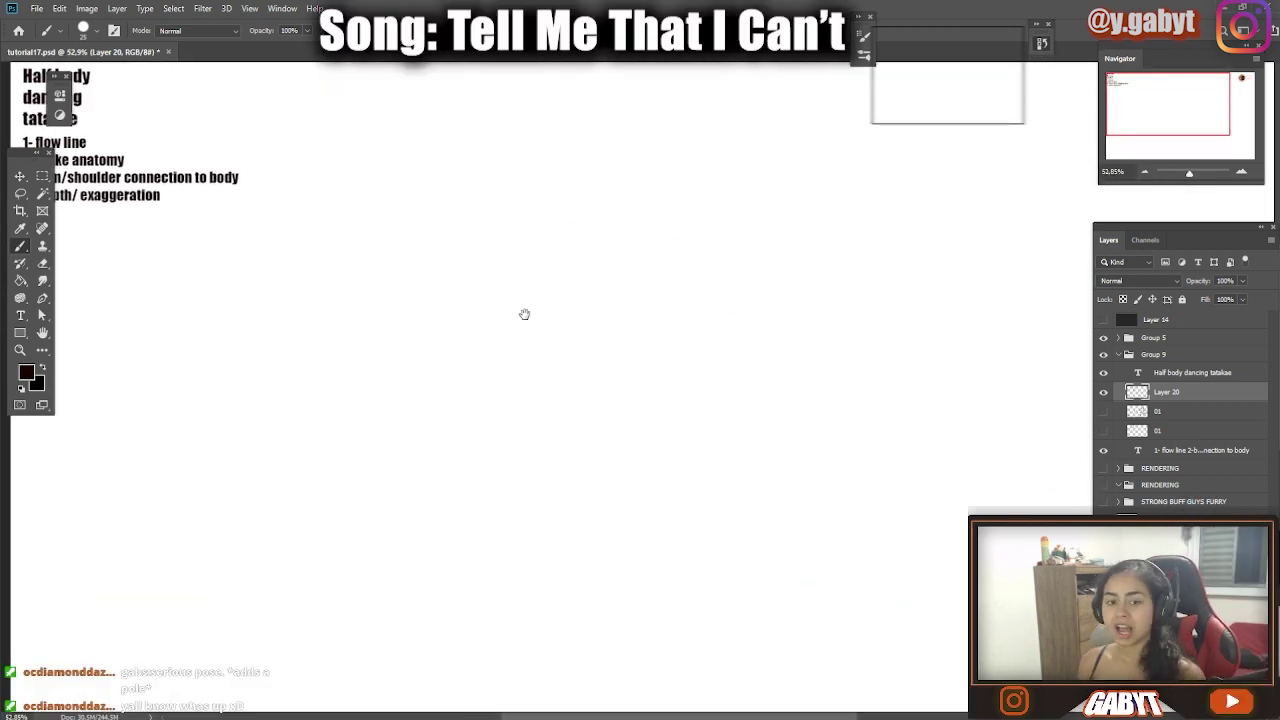
Start a dancing pose on the blank canvas with a curved flow line, a simple head, and arm and bent-leg gesture lines
mouse_move(588, 268)
left_mouse_down()
mouse_move(534, 357)
mouse_move(590, 615)
left_mouse_up()
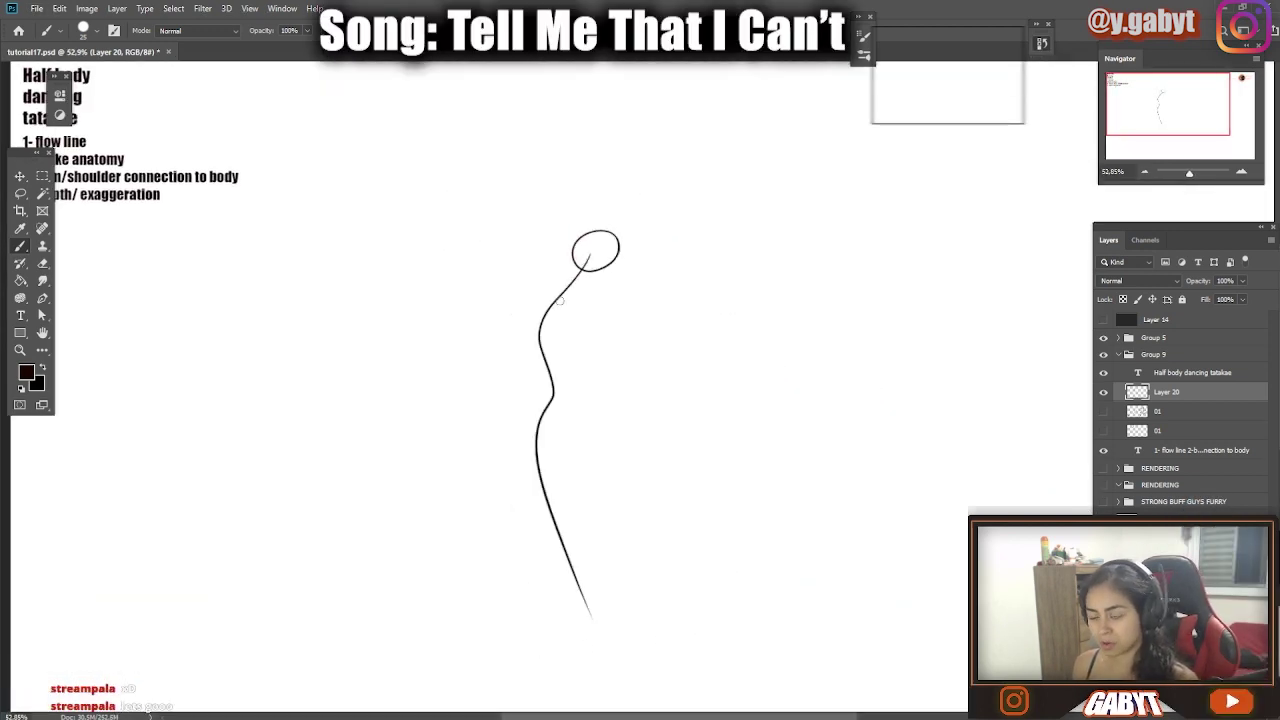
mouse_move(550, 303)
left_mouse_down()
mouse_move(665, 232)
mouse_move(800, 340)
left_mouse_up()
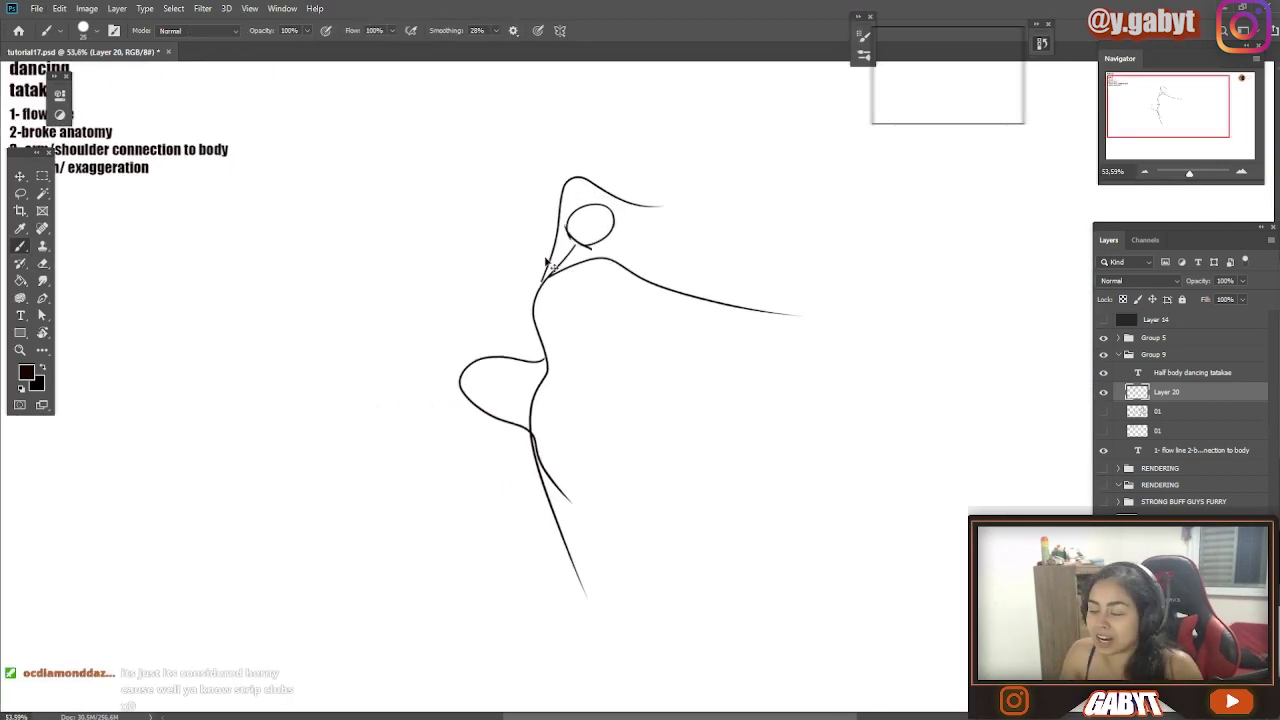
left_click_drag(540, 268, 523, 286)
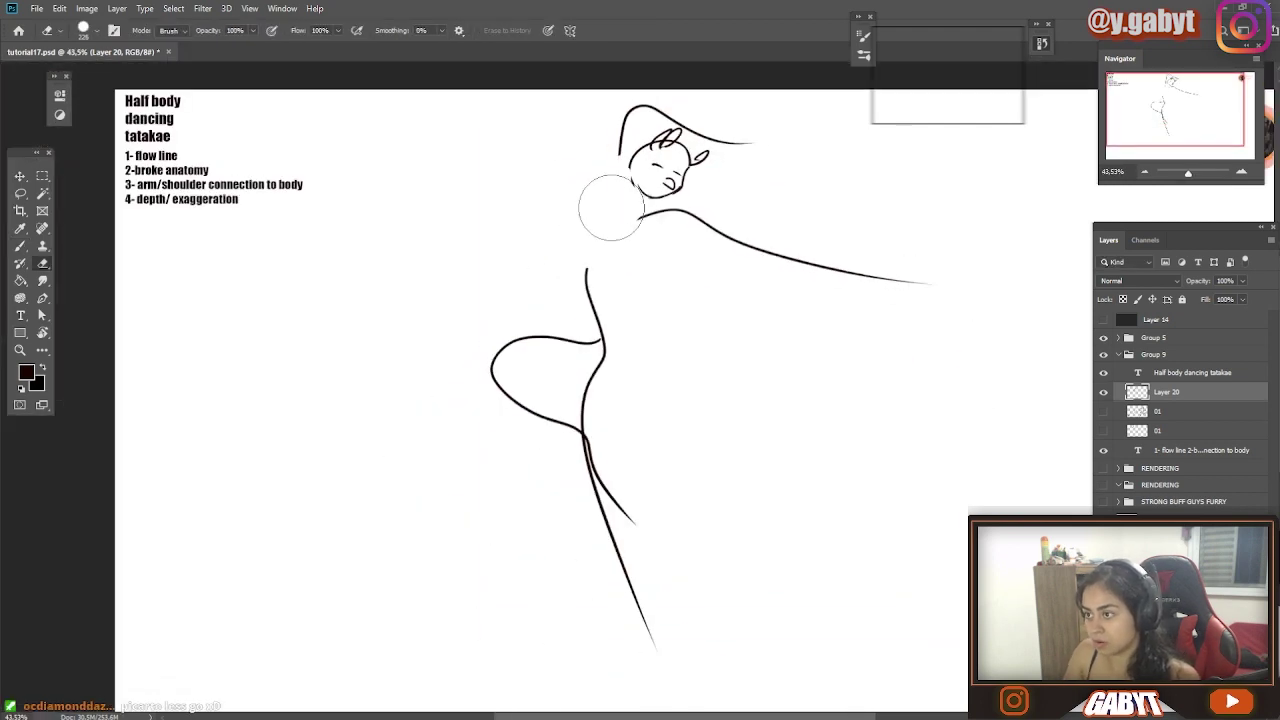
Build the dancer's chest and shoulder over the flow line, and draw the outstretched arm with its hand
left_click_drag(640, 217, 618, 275)
mouse_move(638, 276)
left_mouse_down()
mouse_move(664, 243)
mouse_move(754, 265)
left_mouse_up()
left_click_drag(754, 264, 868, 286)
key("ctrl+z")
key("l")
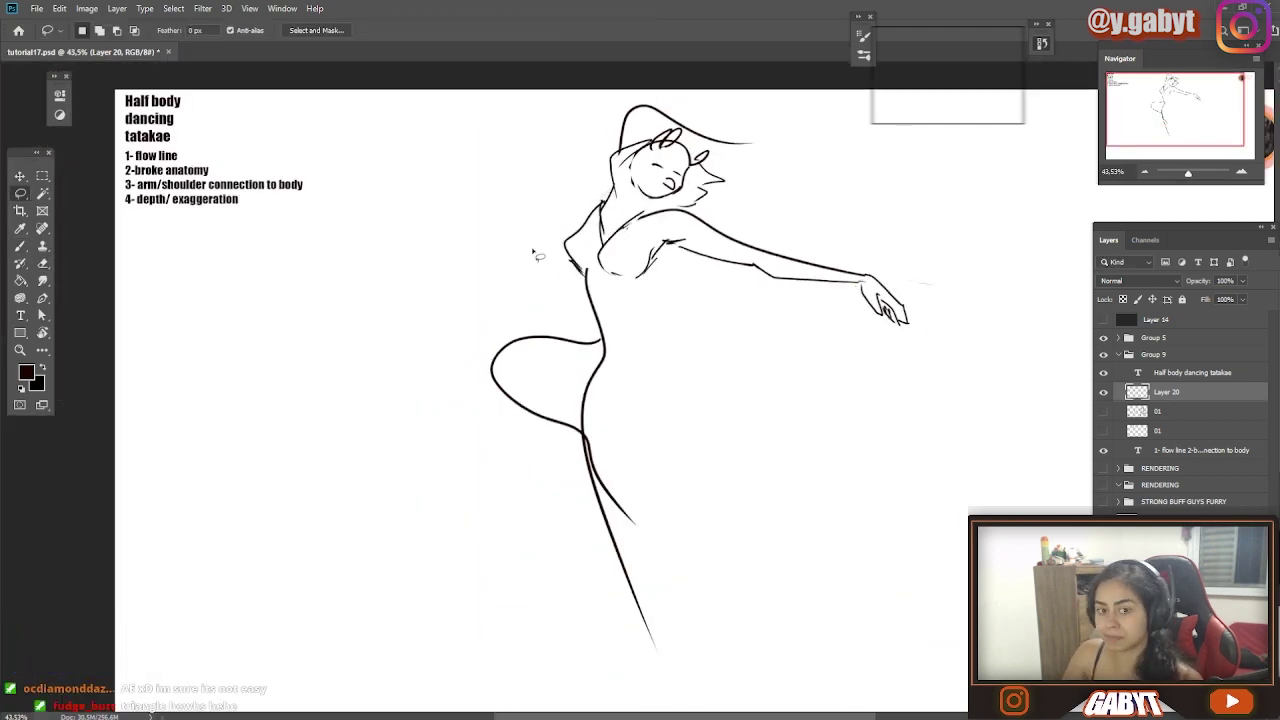
Draw the dancer's waist, rounded hips and raised bent leg, erasing the gesture lines underneath
key("e")
key("b")
mouse_move(654, 292)
left_mouse_down()
mouse_move(663, 357)
mouse_move(592, 417)
mouse_move(590, 380)
mouse_move(594, 428)
left_mouse_up()
key("e")
left_click_drag(575, 435, 630, 515)
key("b")
left_click_drag(540, 378, 622, 452)
mouse_move(622, 452)
left_mouse_down()
mouse_move(660, 521)
mouse_move(594, 482)
left_mouse_up()
key("e")
key("b")
left_click_drag(584, 456, 668, 537)
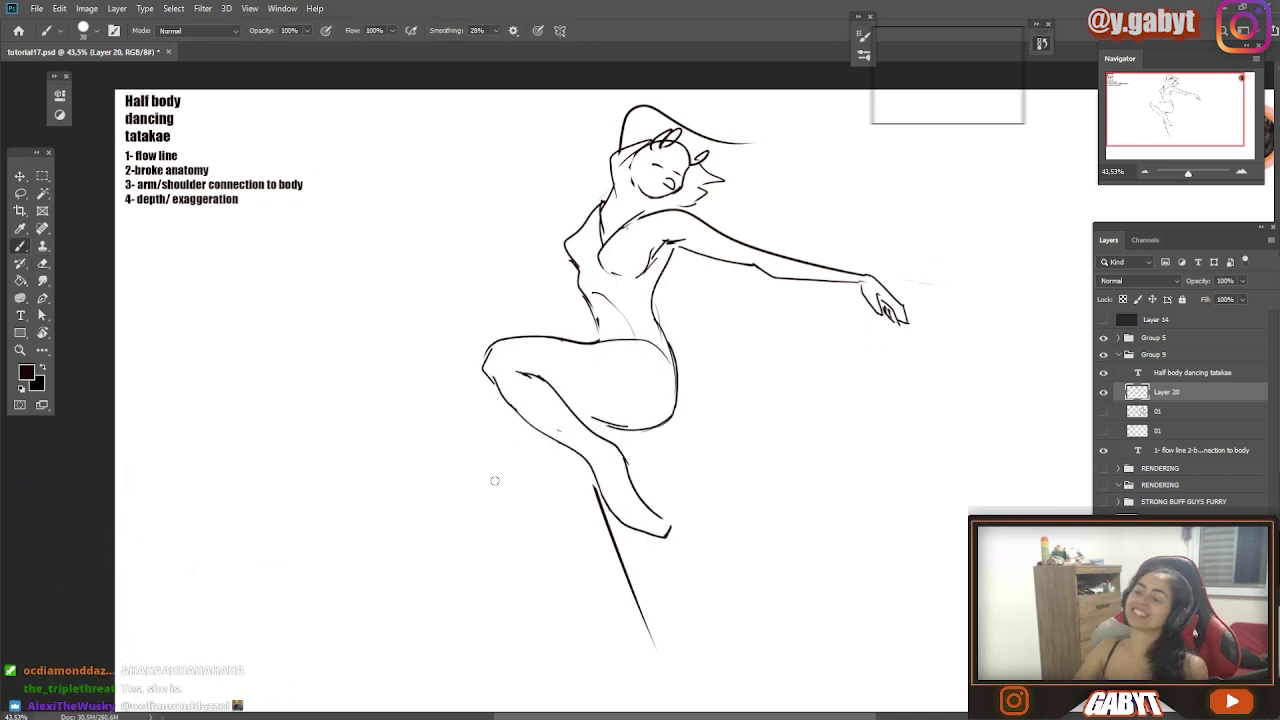
key("ctrl+z")
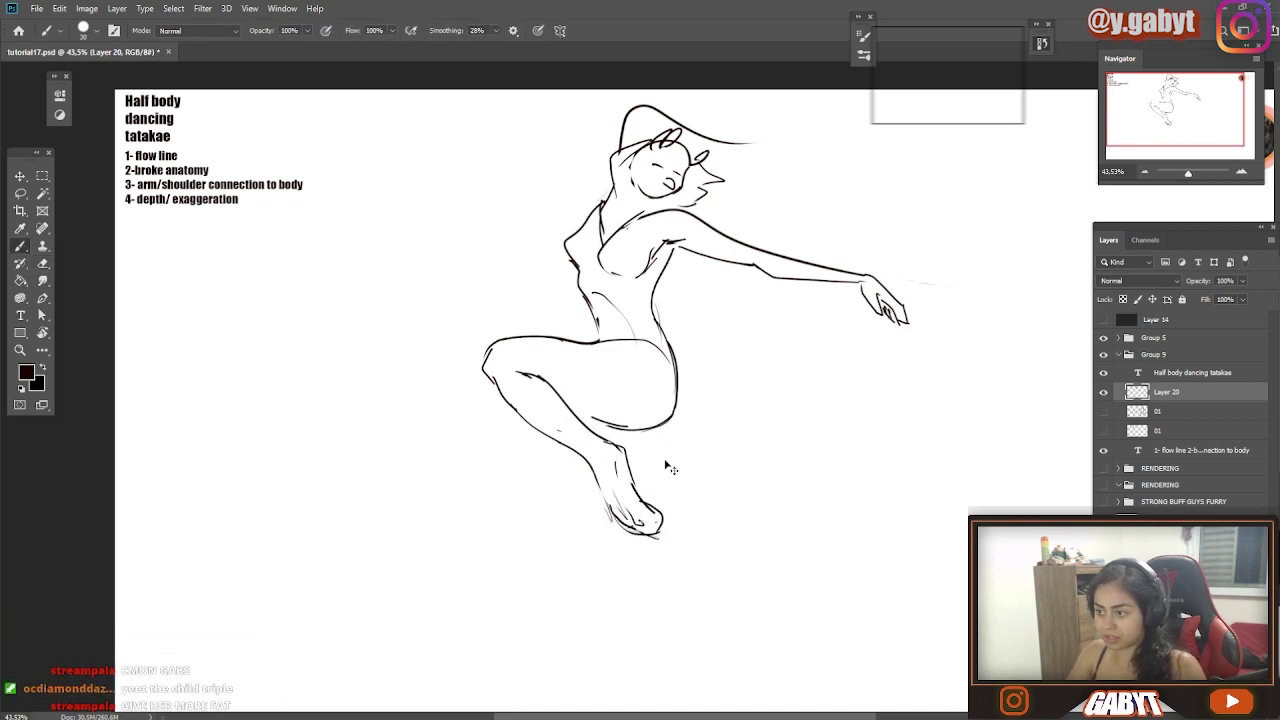
Draw the dancer's standing leg below the raised foot, ending in a foot on tiptoe
left_click_drag(677, 498, 603, 385)
left_click_drag(548, 336, 588, 405)
left_click_drag(520, 352, 551, 443)
left_click_drag(602, 300, 603, 443)
key("e")
left_click_drag(601, 337, 603, 440)
key("b")
left_click_drag(548, 438, 577, 482)
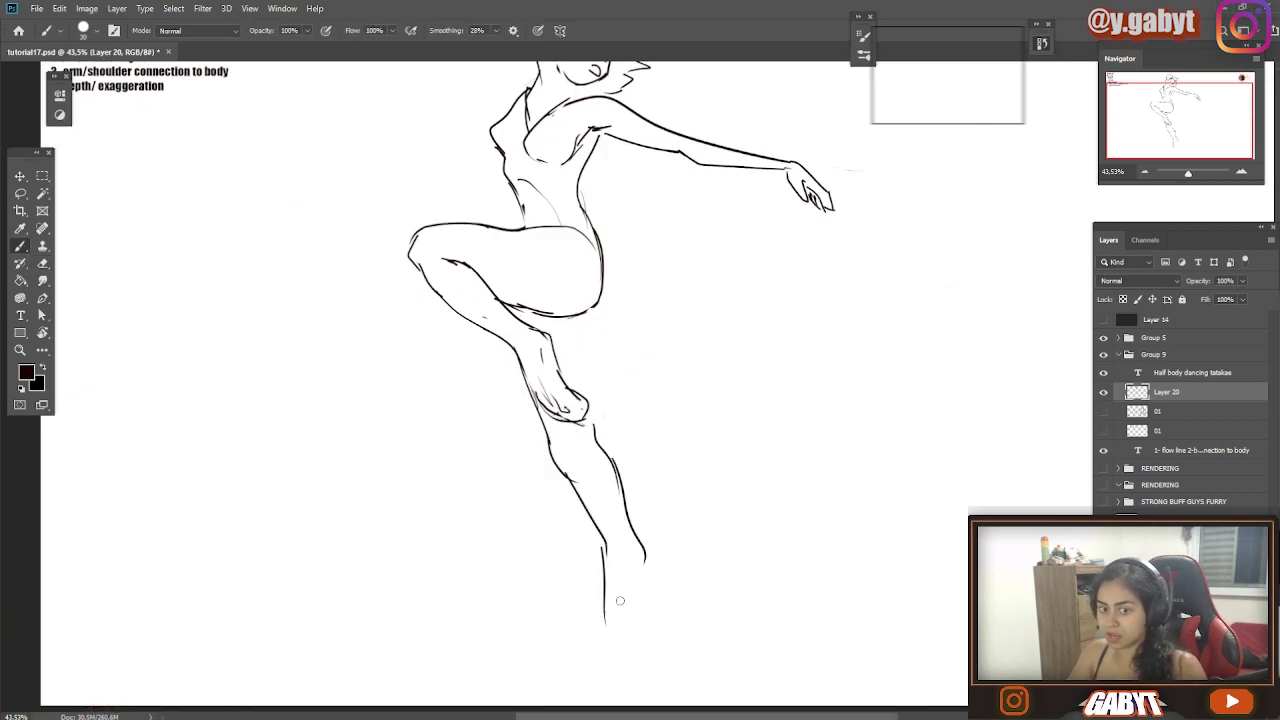
left_click_drag(569, 641, 632, 644)
left_click_drag(632, 627, 621, 645)
left_click_drag(671, 625, 622, 580)
Select the standing leg's lower part, move it up toward the raised foot, and erase the overlapping lines
left_click_drag(562, 455, 568, 447)
left_click_drag(623, 584, 620, 531)
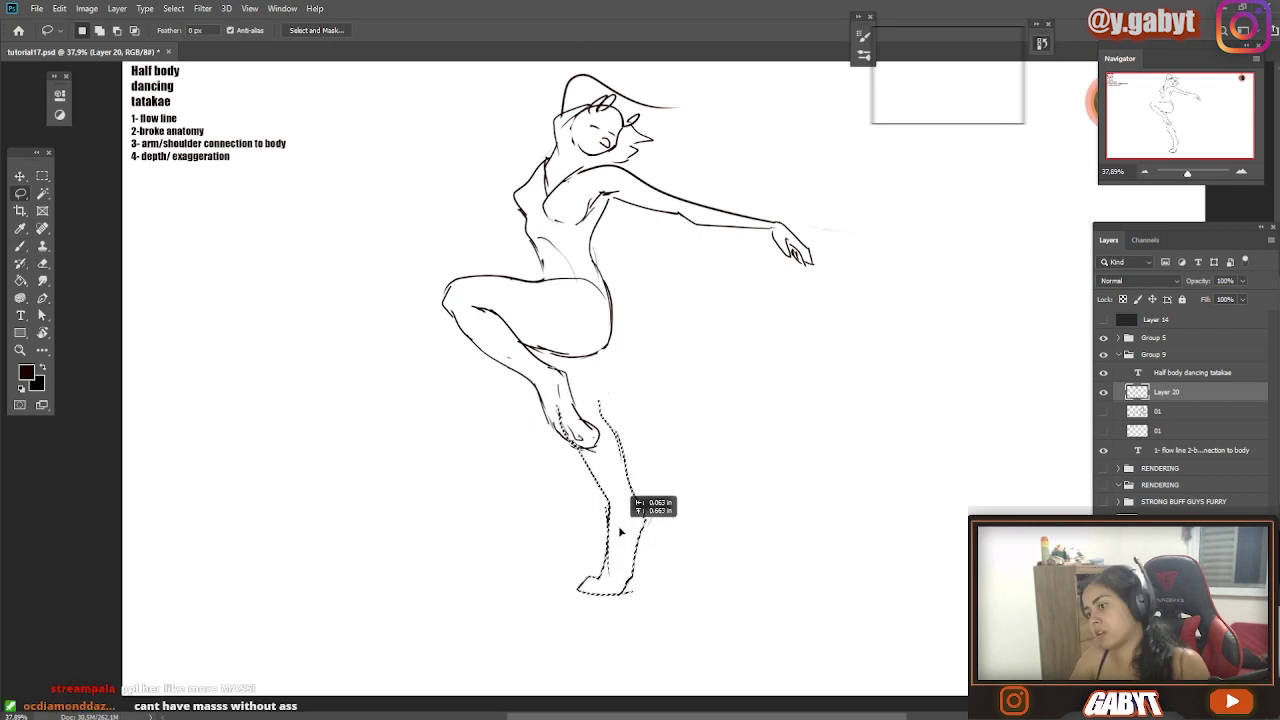
key("ctrl+d")
key("e")
left_click_drag(564, 404, 582, 444)
Connect the standing leg to the hips with thigh lines, and draw a curved bushy tail behind the dancer
key("b")
left_click_drag(602, 358, 604, 420)
left_click_drag(607, 420, 631, 475)
left_click_drag(652, 282, 704, 340)
left_click_drag(706, 329, 665, 375)
left_click_drag(664, 374, 606, 358)
Erase the rough shoulder line and redraw the raised arm bent over the head with its hand
left_click_drag(600, 200, 598, 324)
key("e")
left_click_drag(546, 281, 534, 294)
key("b")
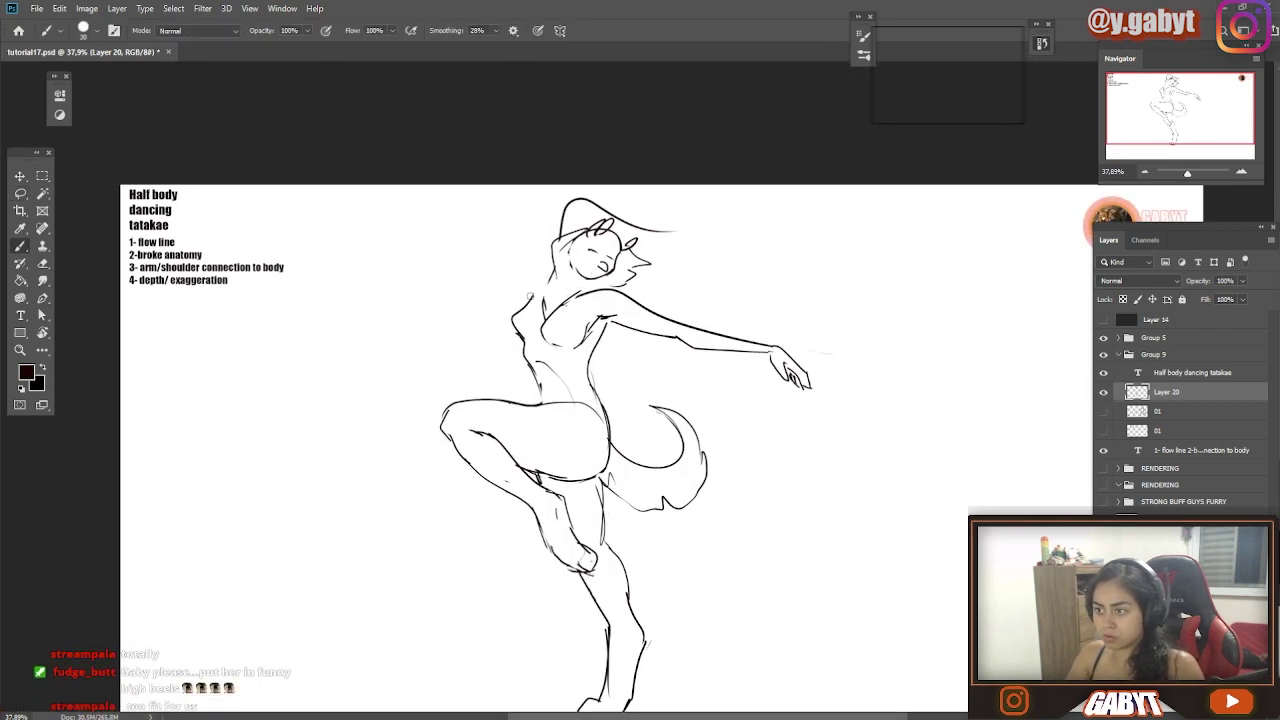
key("ctrl+z")
left_click_drag(571, 186, 643, 239)
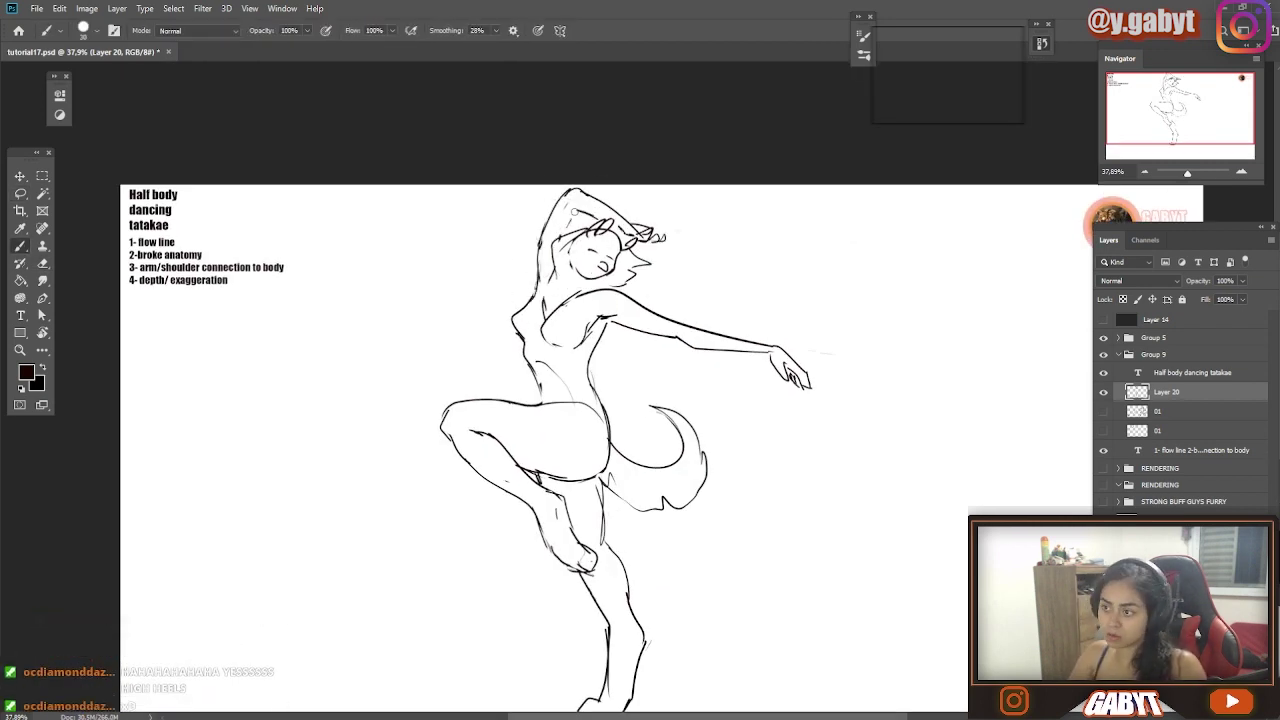
Surround the dancer with sweeping motion curves and small swirls, and check the whole composition
scroll(563, 441, "down", 3)
scroll(563, 441, "up", 2)
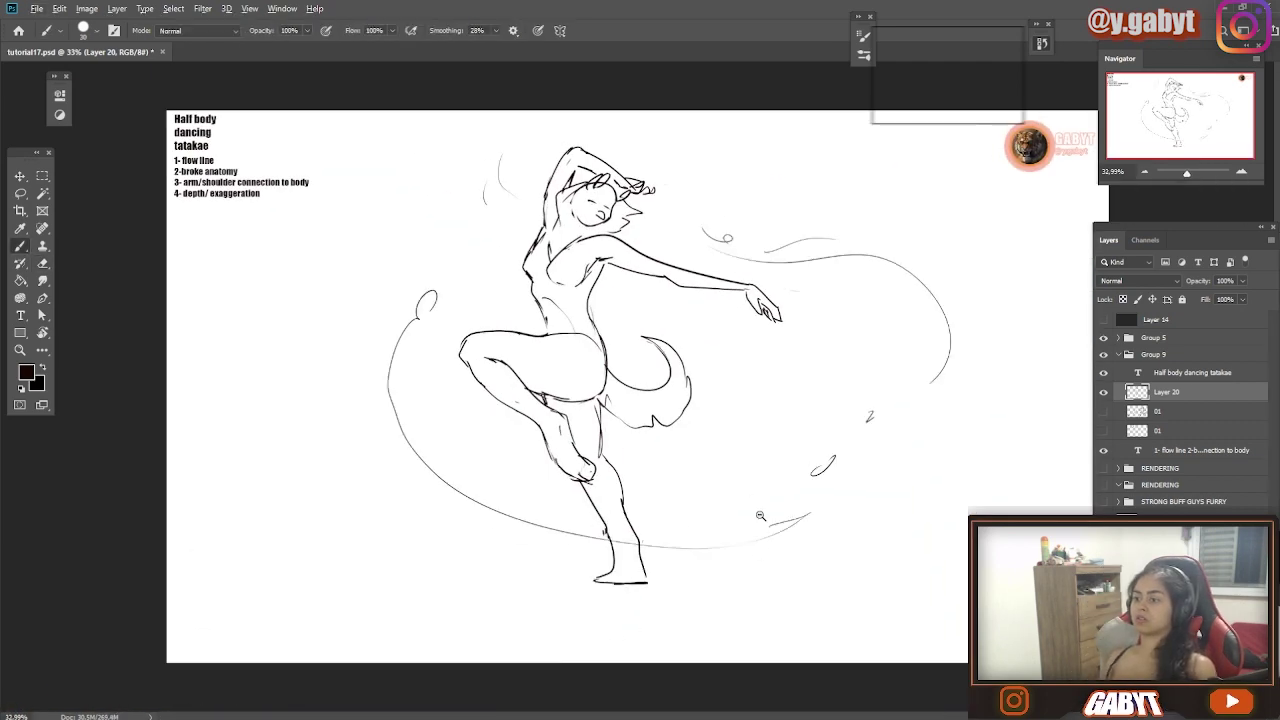
scroll(760, 515, "up", 1)
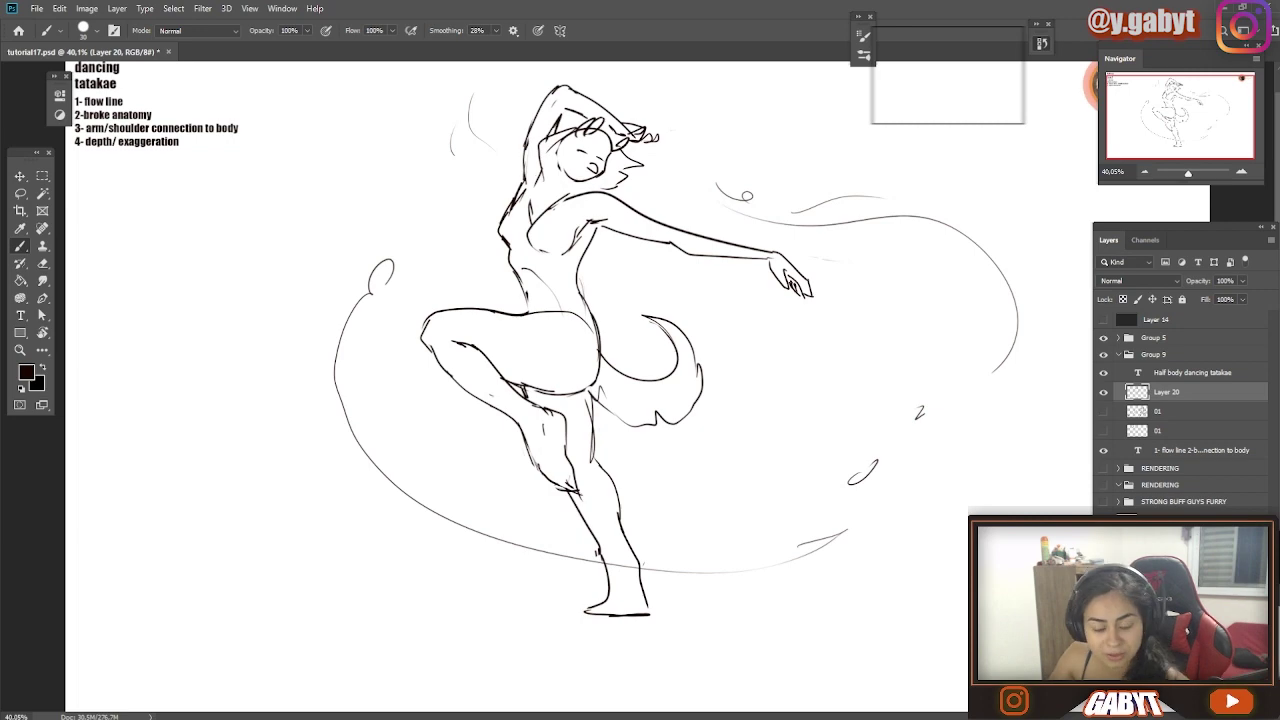
scroll(561, 625, "down", 2)
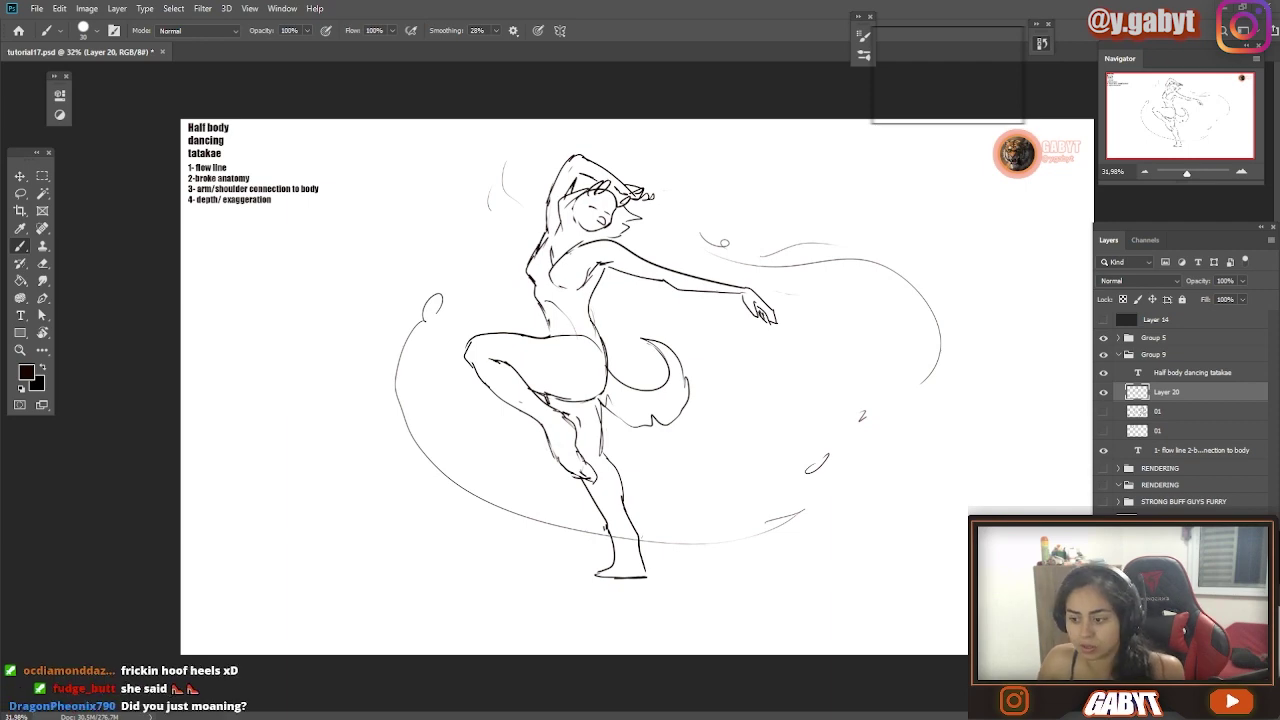
scroll(903, 409, "down", 2)
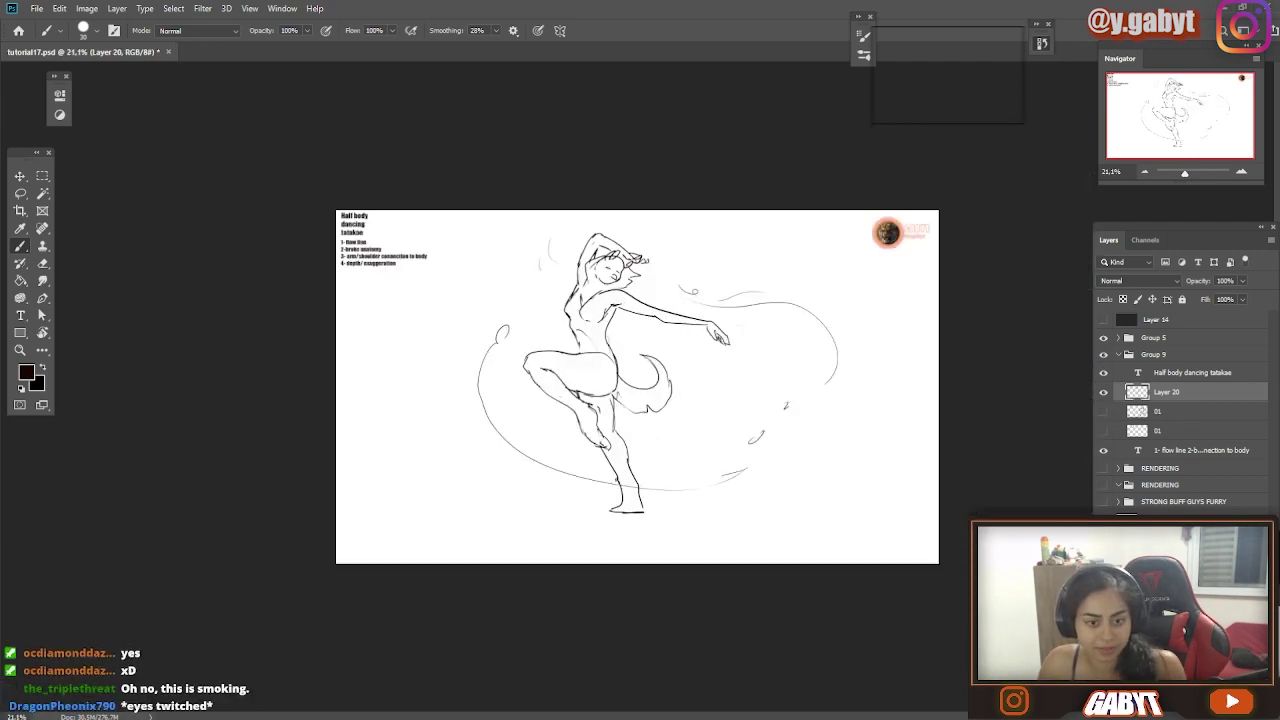
scroll(649, 354, "up", 3)
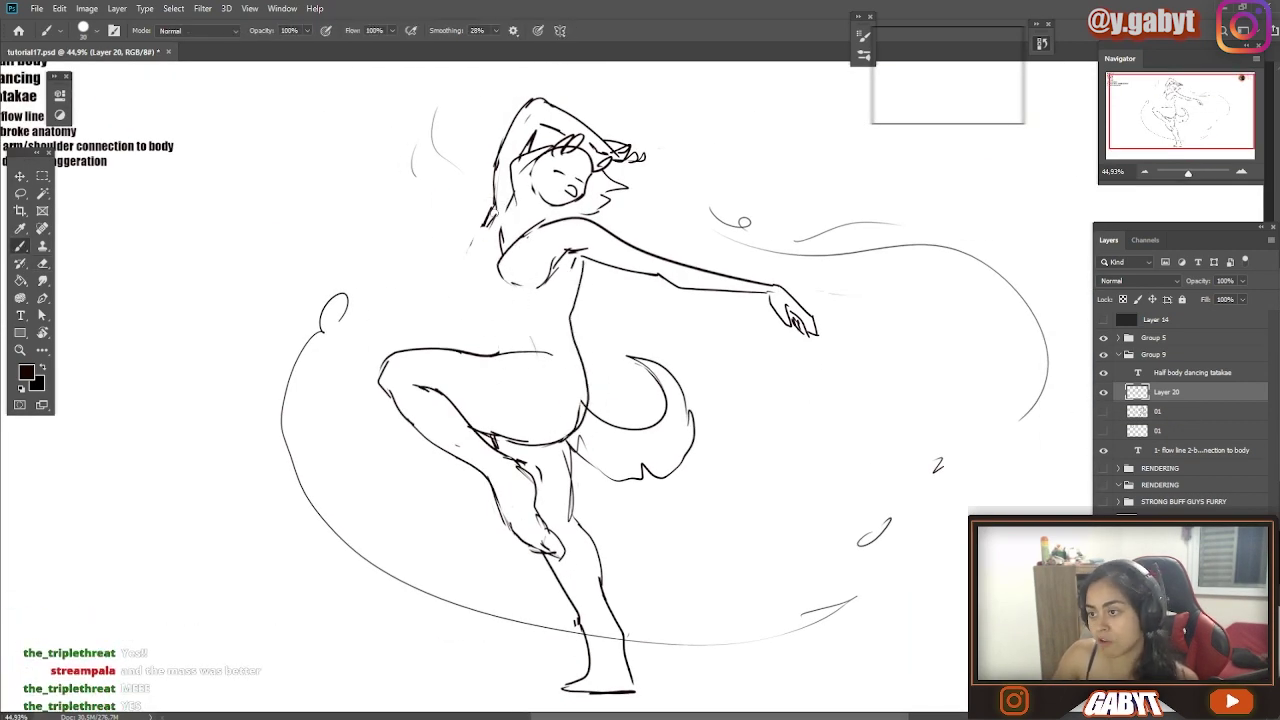
Adjust a lassoed part of the dancer's torso with Free Transform and redraw the waist contours
key("l")
left_click_drag(582, 254, 584, 262)
key("ctrl+t")
left_click_drag(670, 281, 670, 287)
key("Return")
key("ctrl+d")
key("b")
left_click_drag(556, 322, 577, 348)
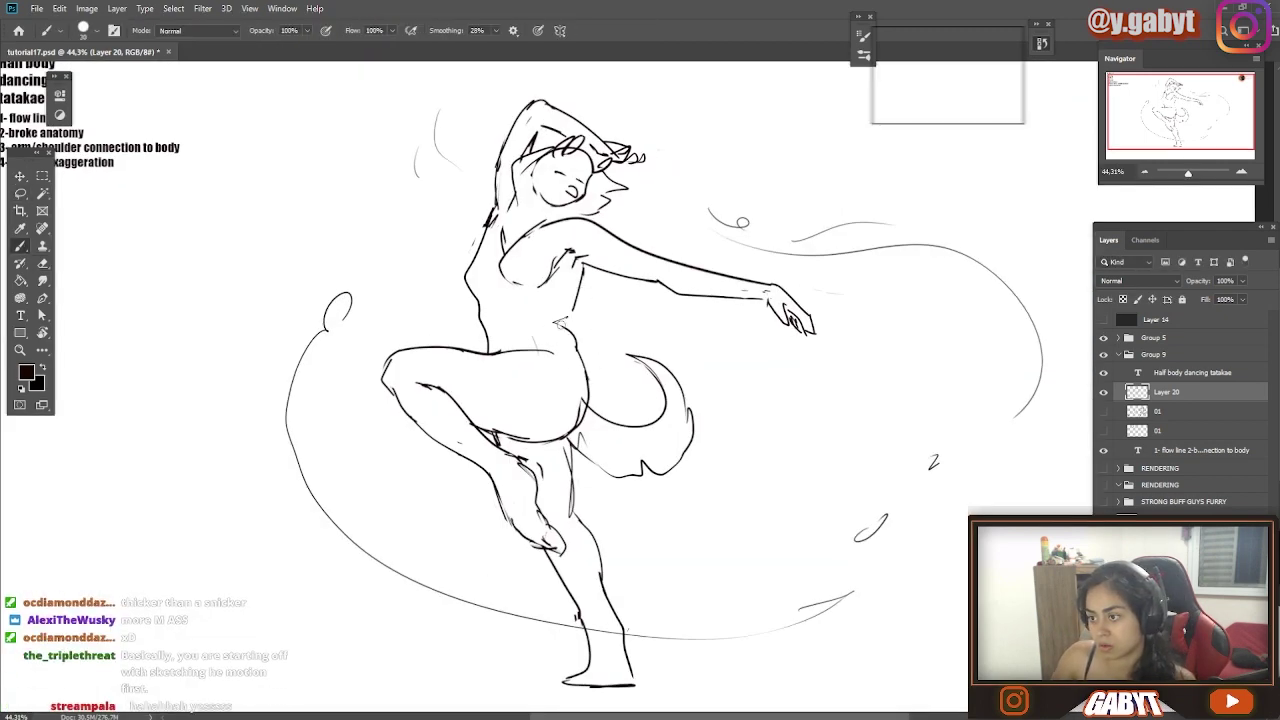
Refine the dancer's bust line, tail edge and leg contours
scroll(653, 438, "down", 1)
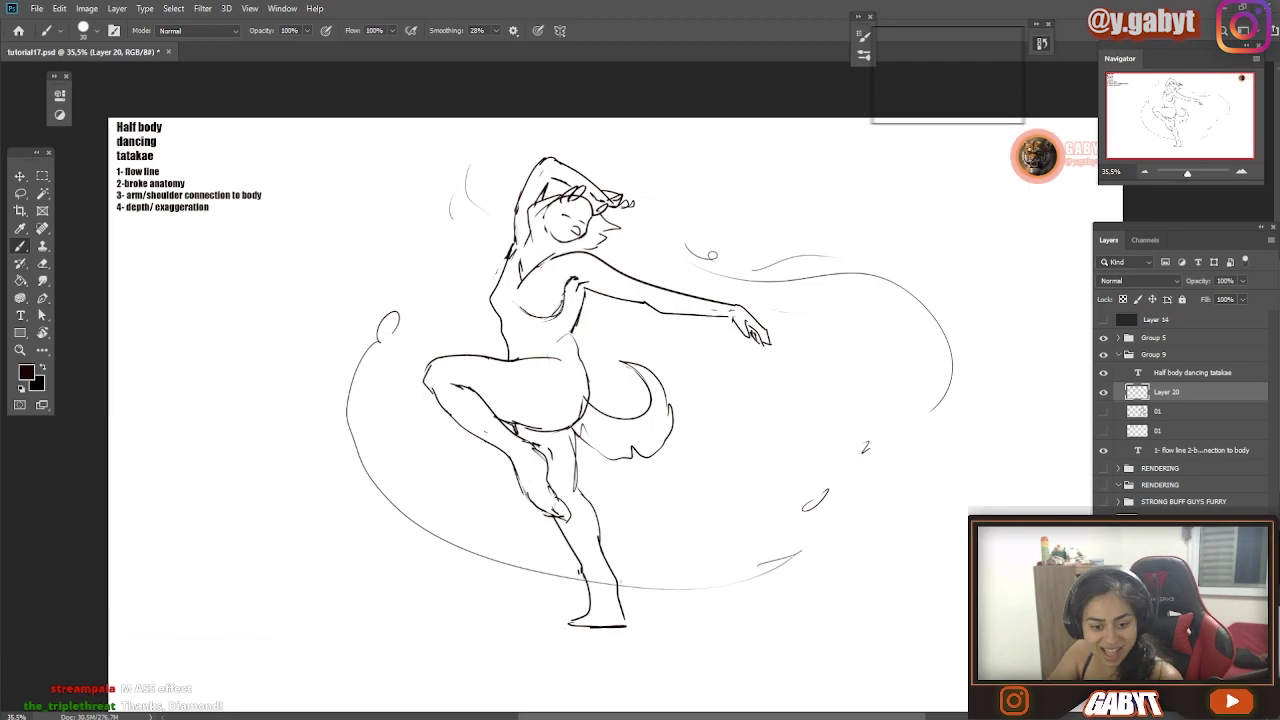
key("e")
scroll(585, 404, "up", 2)
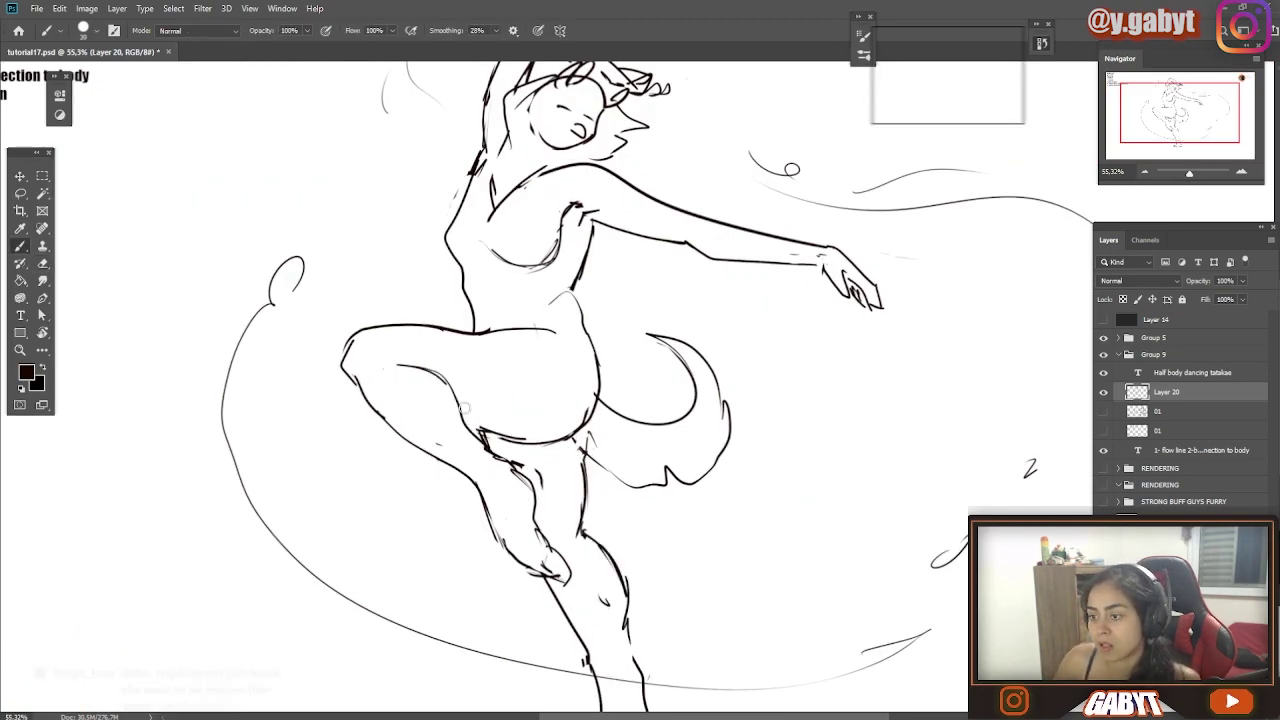